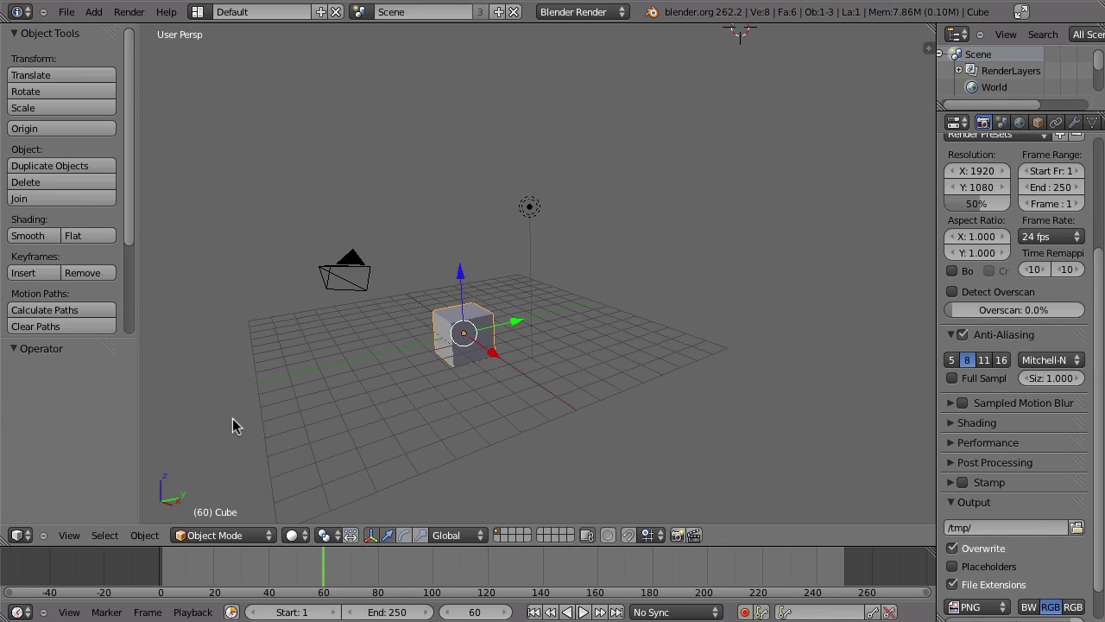
Step: Change the 3D view area to the Movie Clip Editor
{"action": "left_click", "coordinate": [18, 535]}
{"action": "left_click", "coordinate": [38, 391]}
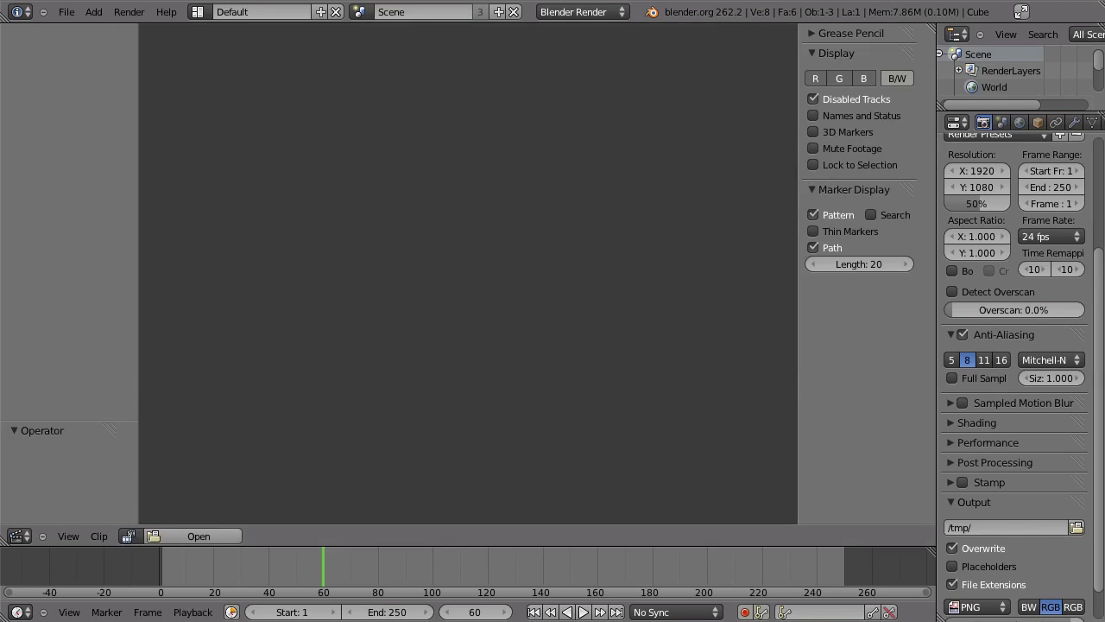
Step: Switch to Finder and preview the first images of the Bridges sequence full screen, starting from bridges_00001.jpg
{"action": "key", "text": "super+Tab"}
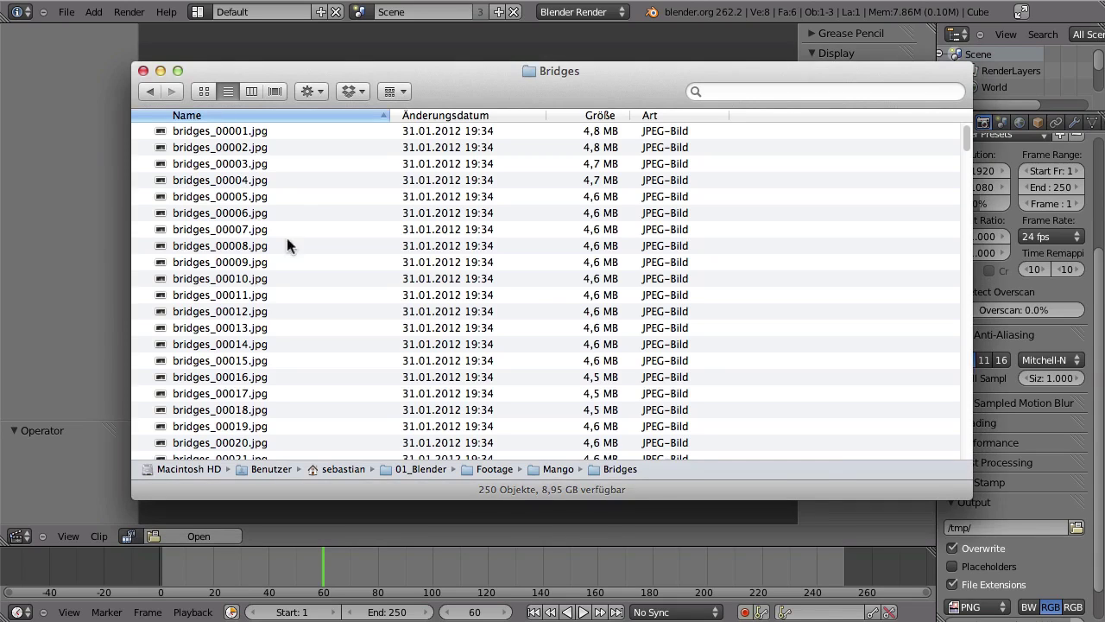
{"action": "left_click", "coordinate": [195, 133]}
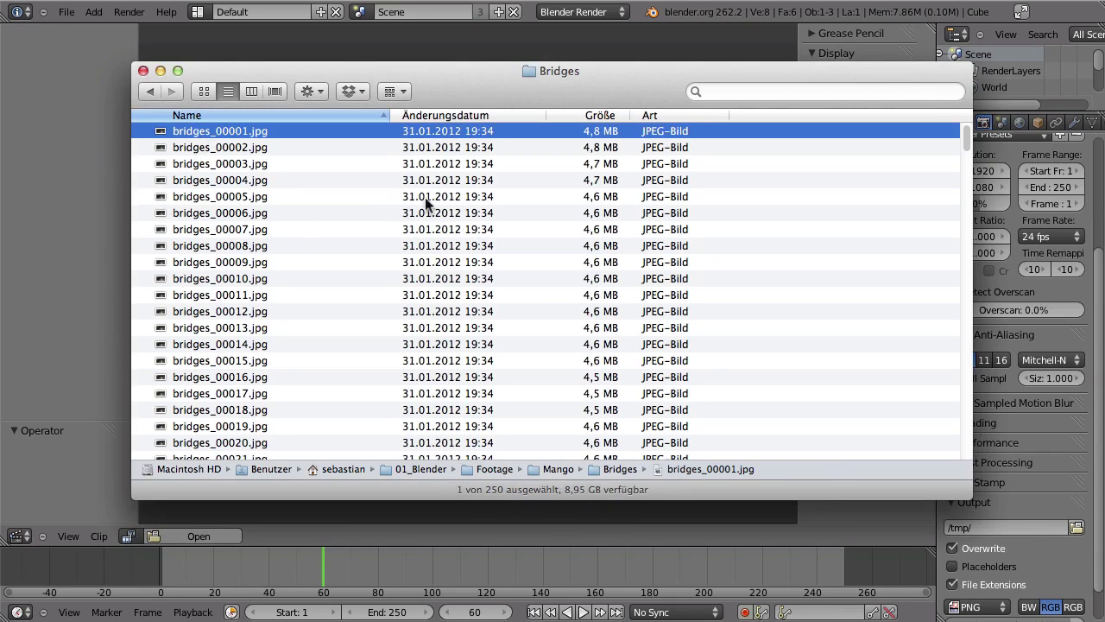
{"action": "key", "text": "alt+space"}
{"action": "key", "text": "Down"}
{"action": "key", "text": "Down"}
{"action": "key", "text": "Down"}
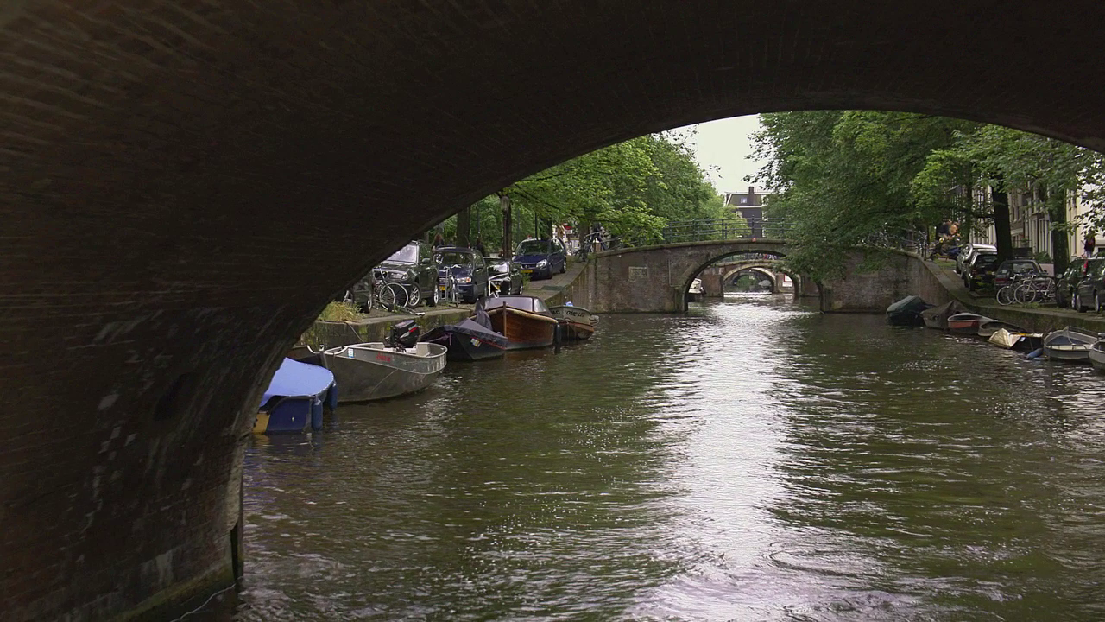
{"action": "key", "text": "Down"}
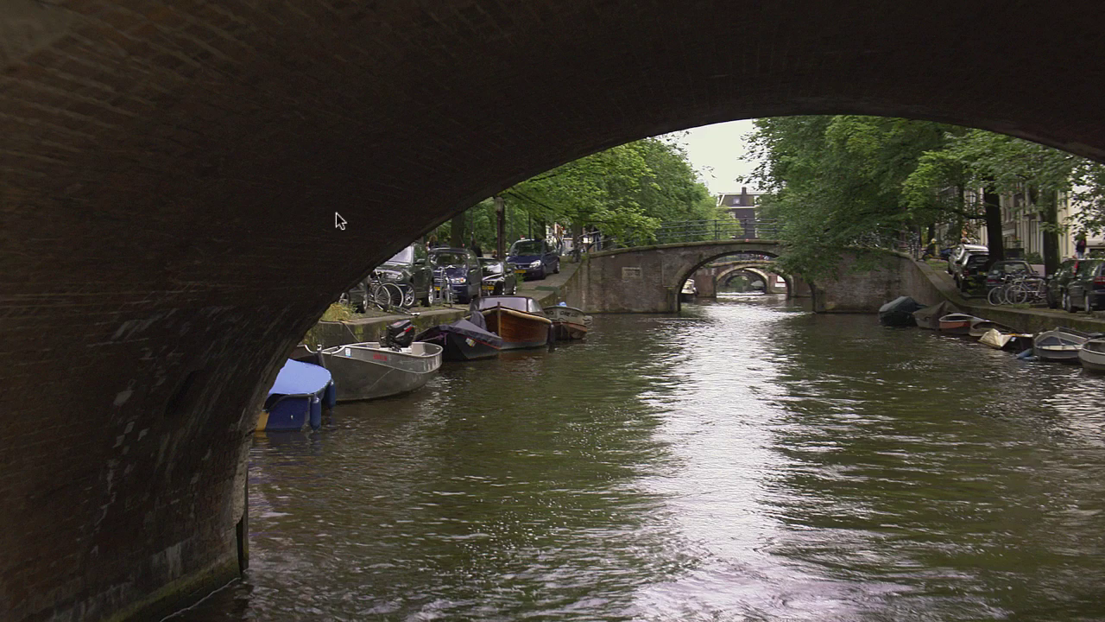
Step: Examine the general image information of a frame from the Bridges sequence, close the preview and return to Blender
{"action": "key", "text": "space"}
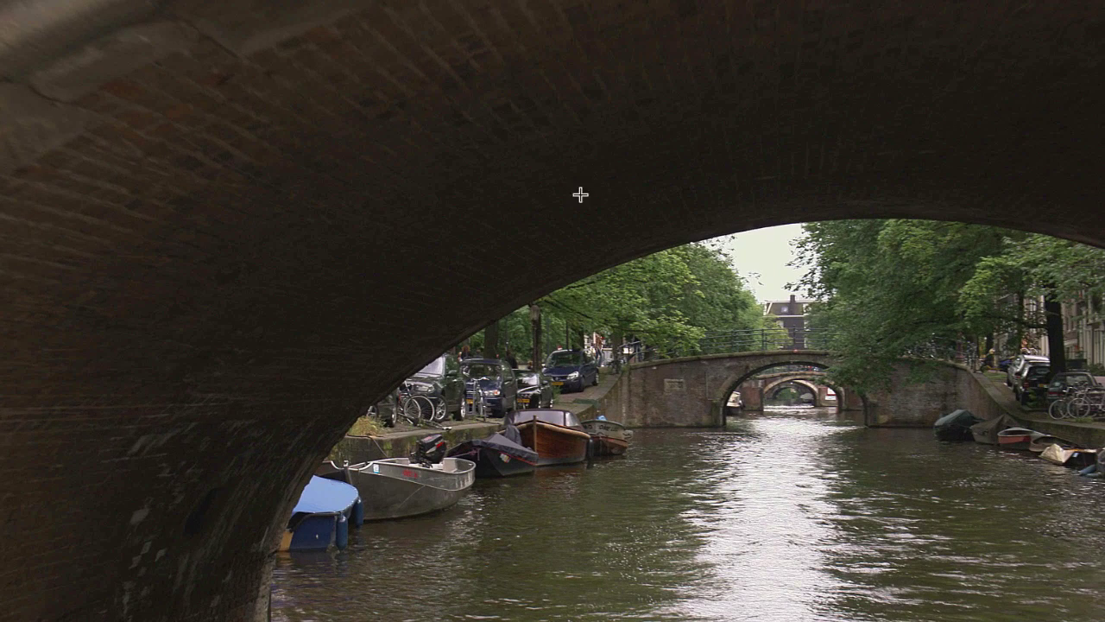
{"action": "key", "text": "super+i"}
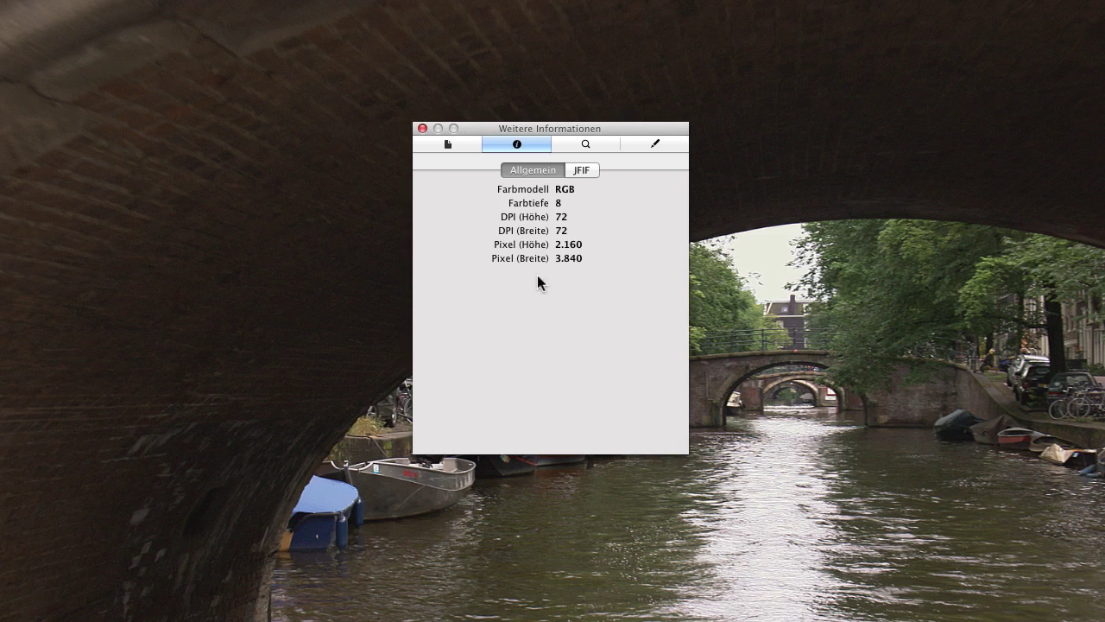
{"action": "left_click", "coordinate": [423, 128]}
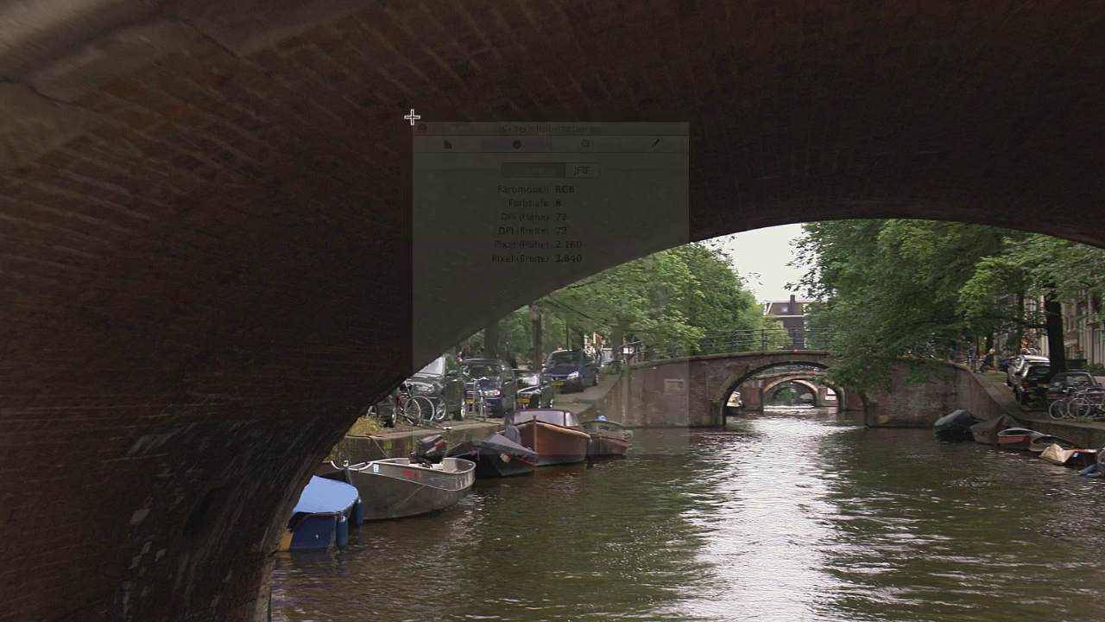
{"action": "key", "text": "super+w"}
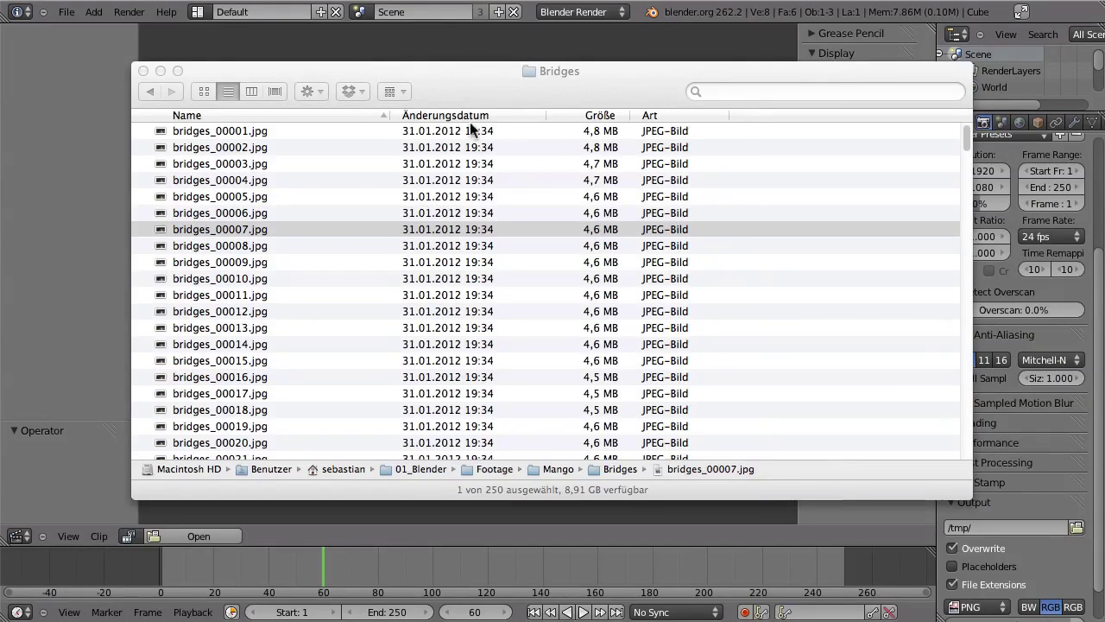
{"action": "left_click", "coordinate": [70, 166]}
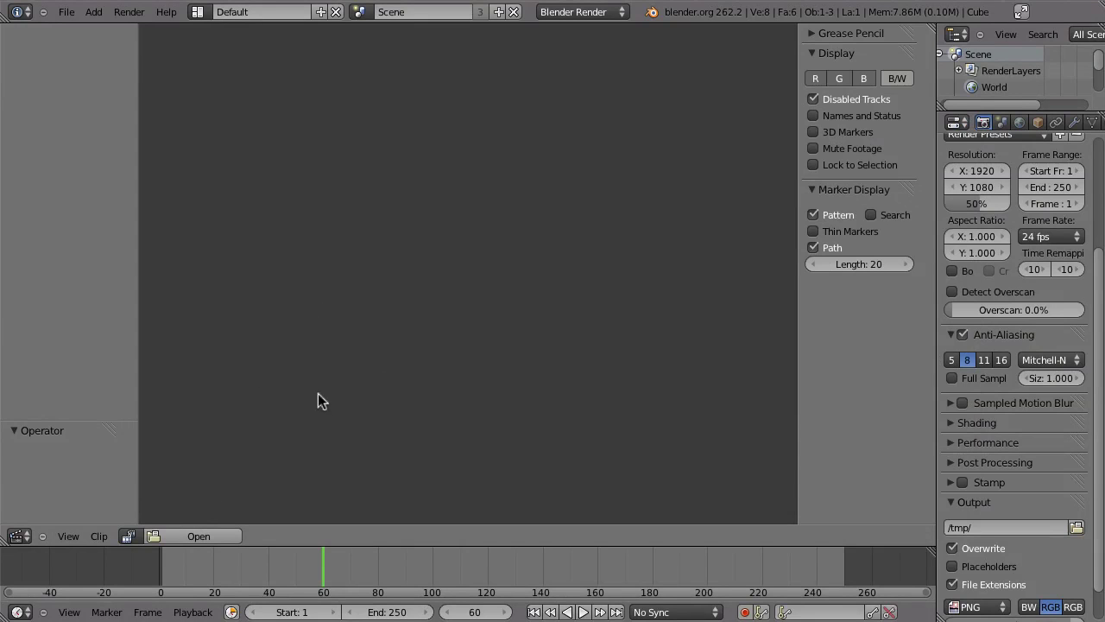
Step: Open the Bridges image sequence as a movie clip, starting with bridges_00001.jpg
{"action": "key", "text": "alt+o"}
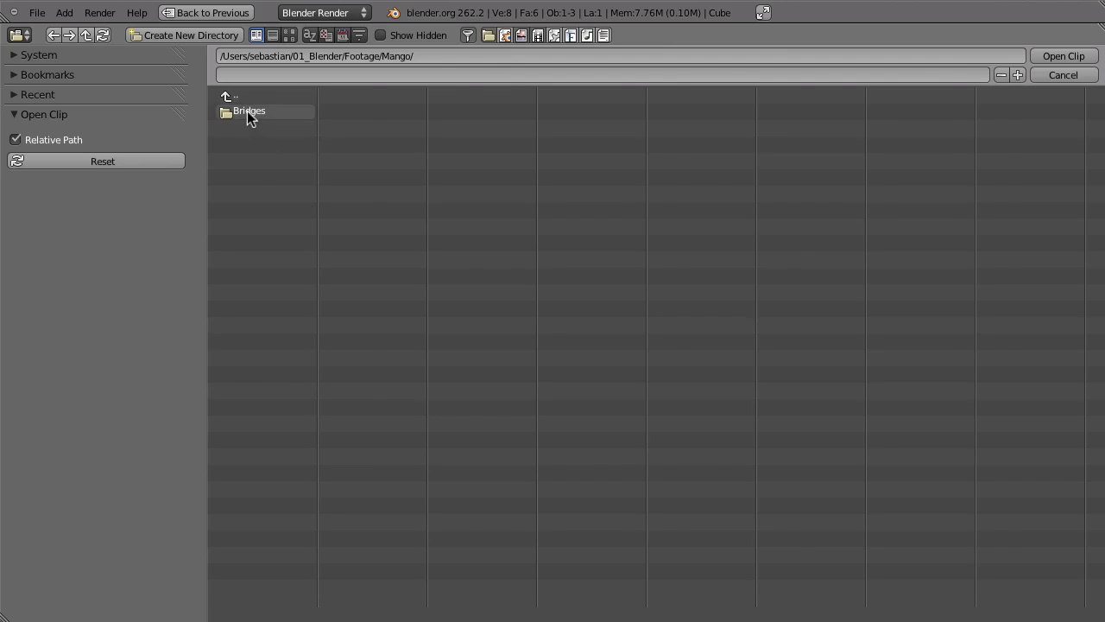
{"action": "left_click", "coordinate": [248, 114]}
{"action": "left_click", "coordinate": [266, 111]}
{"action": "left_click", "coordinate": [1063, 56]}
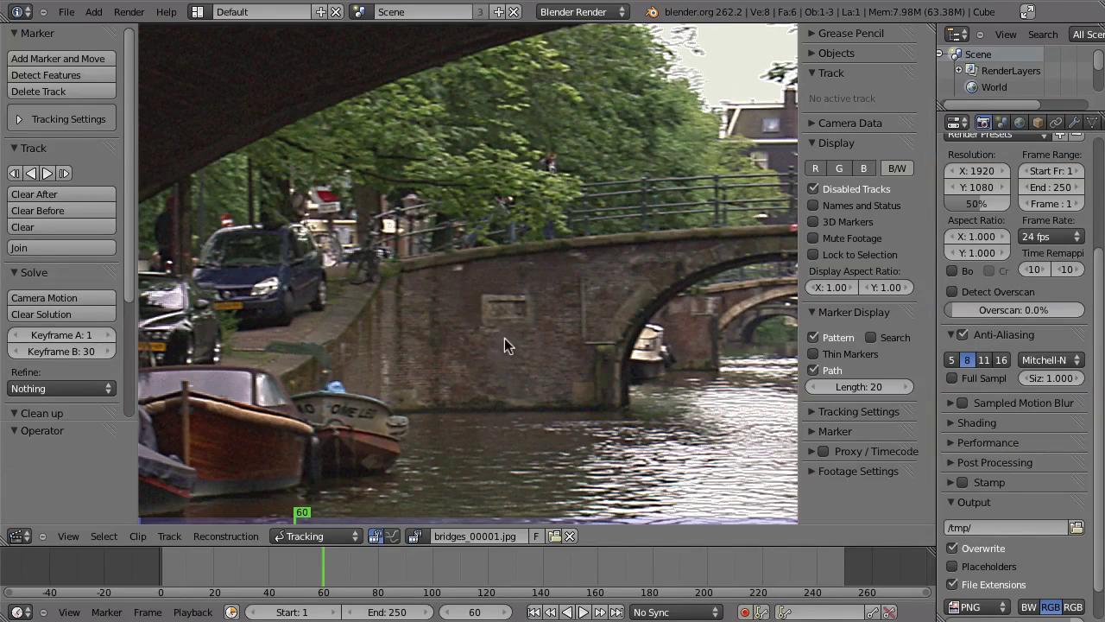
Step: Play and scrub through the bridge footage to examine the camera movement
{"action": "key", "text": "alt+a"}
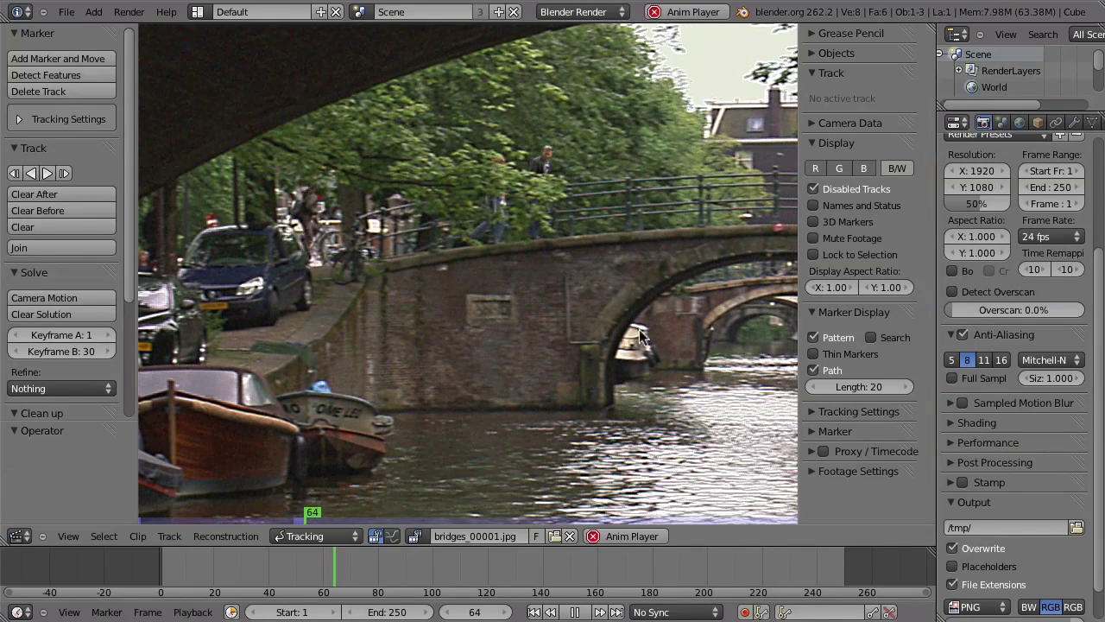
{"action": "key", "text": "Escape"}
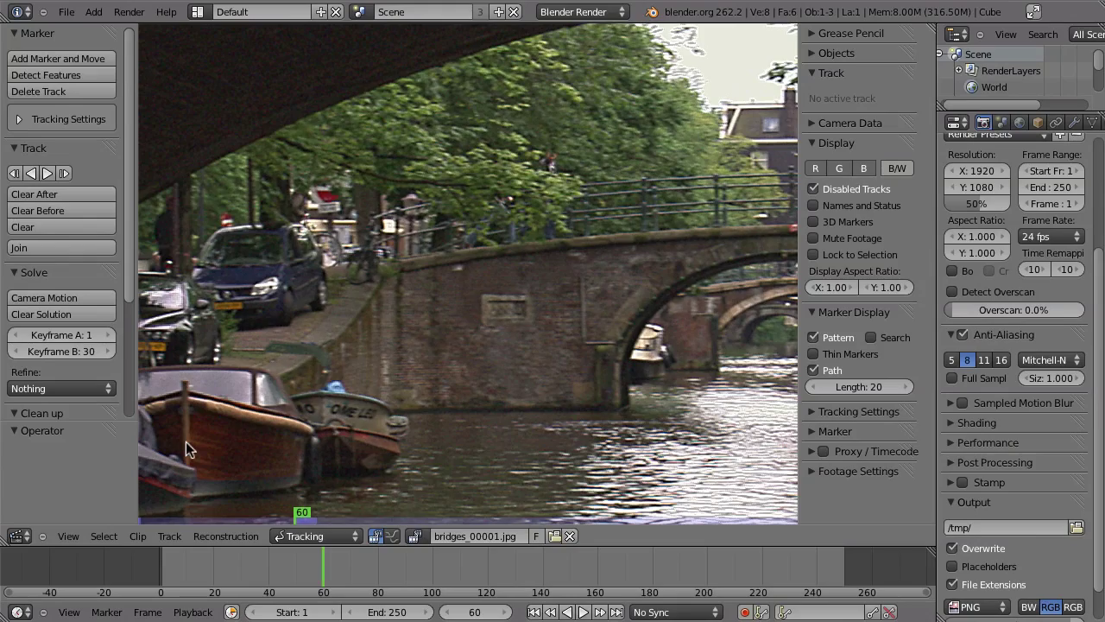
{"action": "key", "text": "shift+Left"}
{"action": "key", "text": "alt+a"}
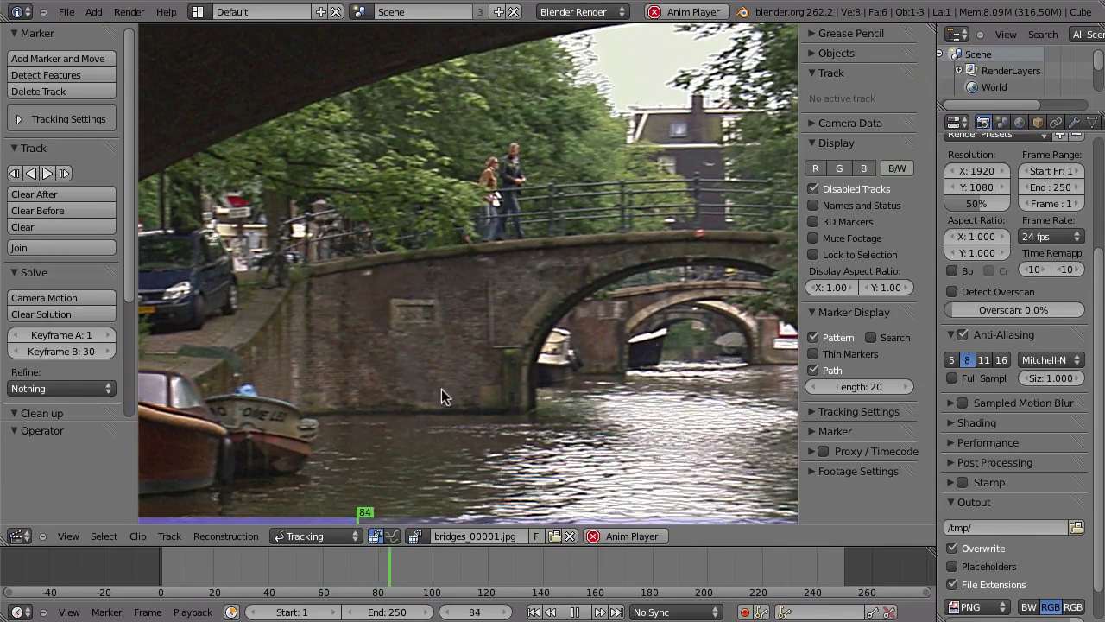
{"action": "key", "text": "Escape"}
{"action": "scroll", "coordinate": [523, 571], "scroll_direction": "down", "scroll_amount": 3}
{"action": "left_click_drag", "start_coordinate": [259, 574], "coordinate": [508, 570]}
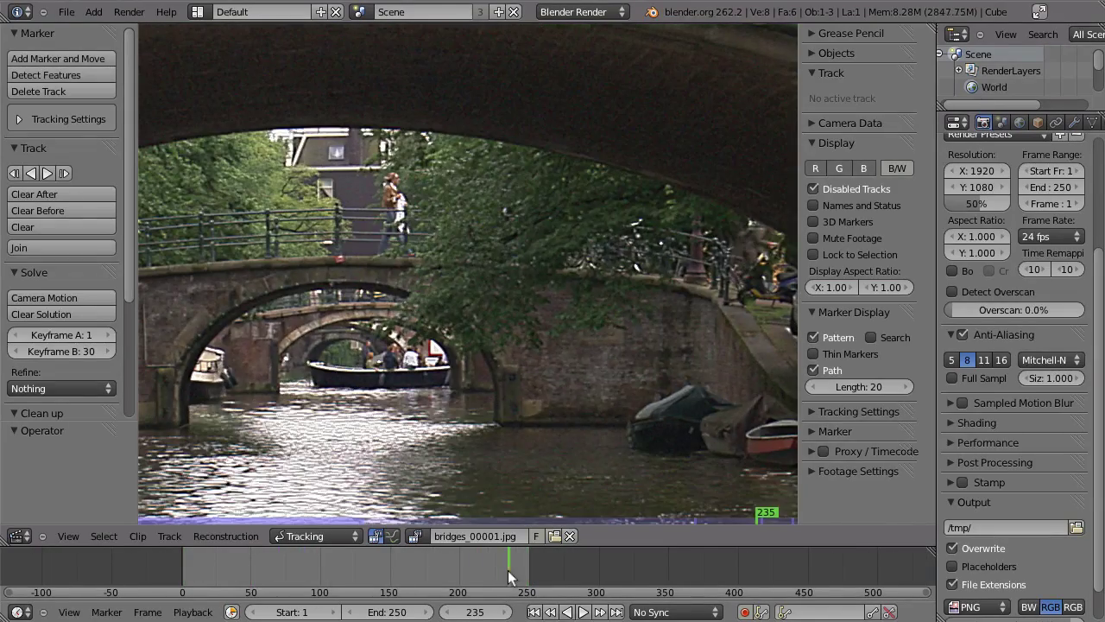
{"action": "left_click_drag", "start_coordinate": [358, 570], "coordinate": [269, 561]}
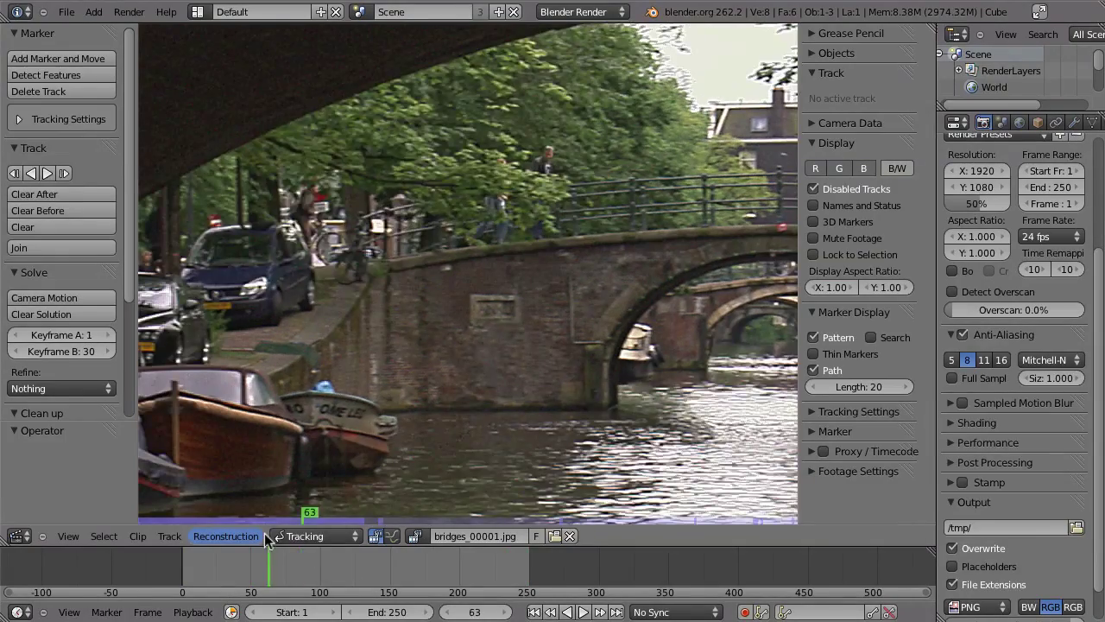
Step: Set the scene's end frame to 50 and play back the shortened range
{"action": "key", "text": "shift+Left"}
{"action": "middle_click_drag", "start_coordinate": [601, 395], "coordinate": [622, 373]}
{"action": "left_click_drag", "start_coordinate": [207, 580], "coordinate": [250, 577]}
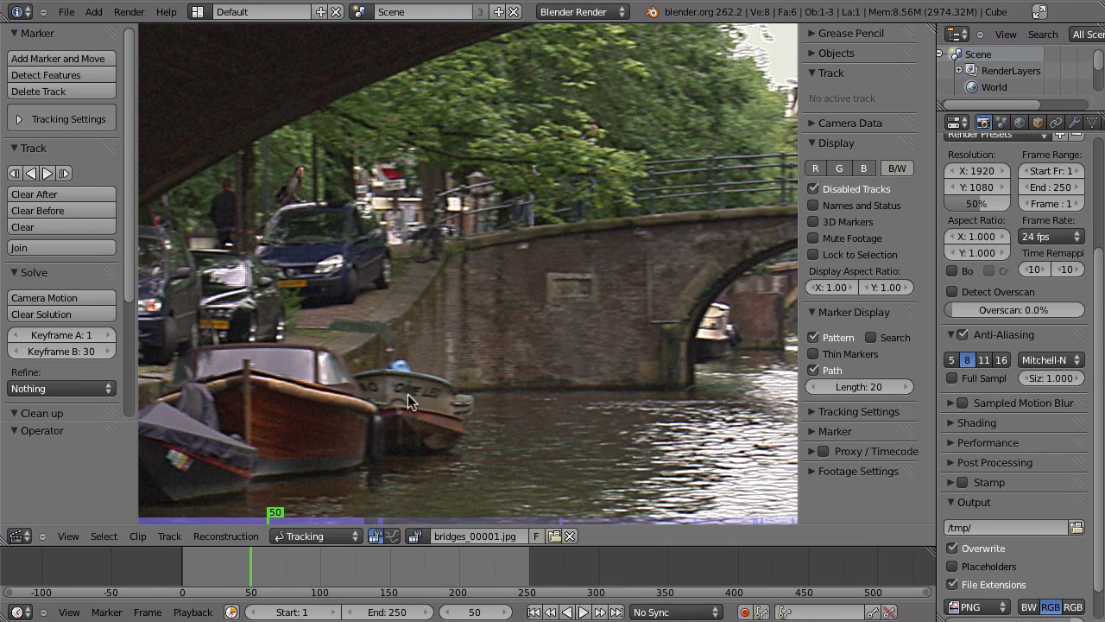
{"action": "key", "text": "e"}
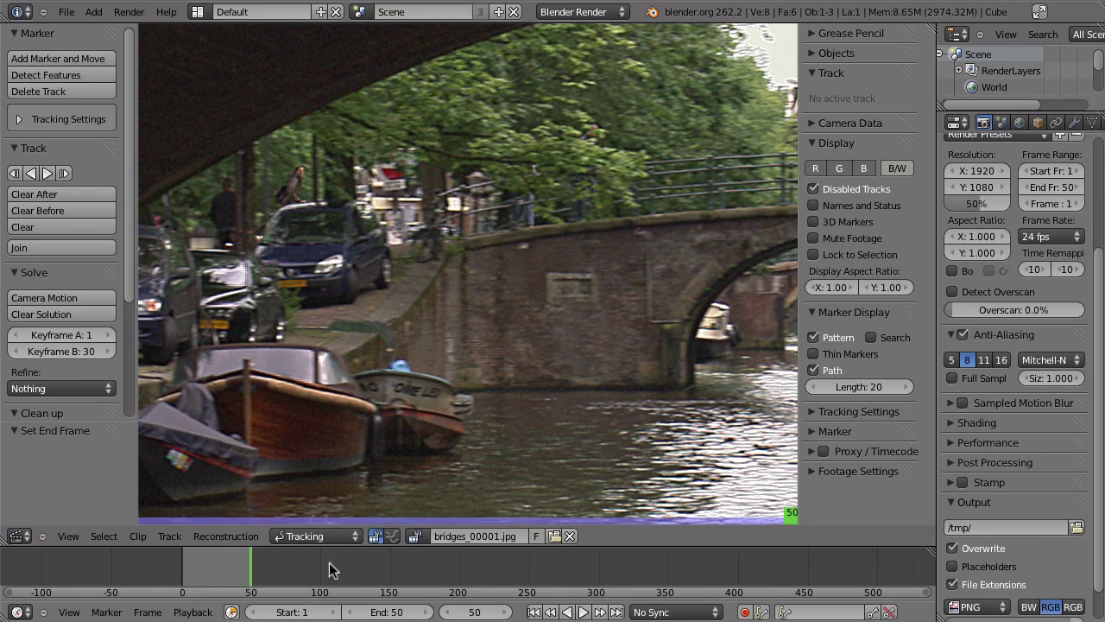
{"action": "key", "text": "alt+a"}
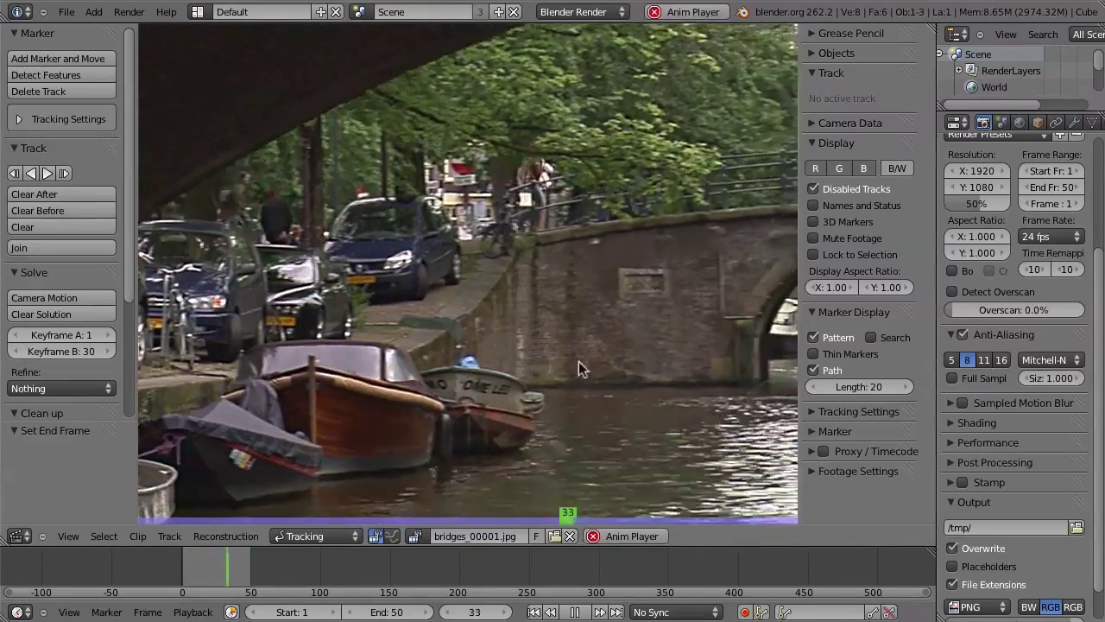
{"action": "key", "text": "Escape"}
Step: Place a marker at frame 50 on the far bridge's wall just under the parapet and track it backwards
{"action": "middle_click_drag", "start_coordinate": [501, 333], "coordinate": [431, 251]}
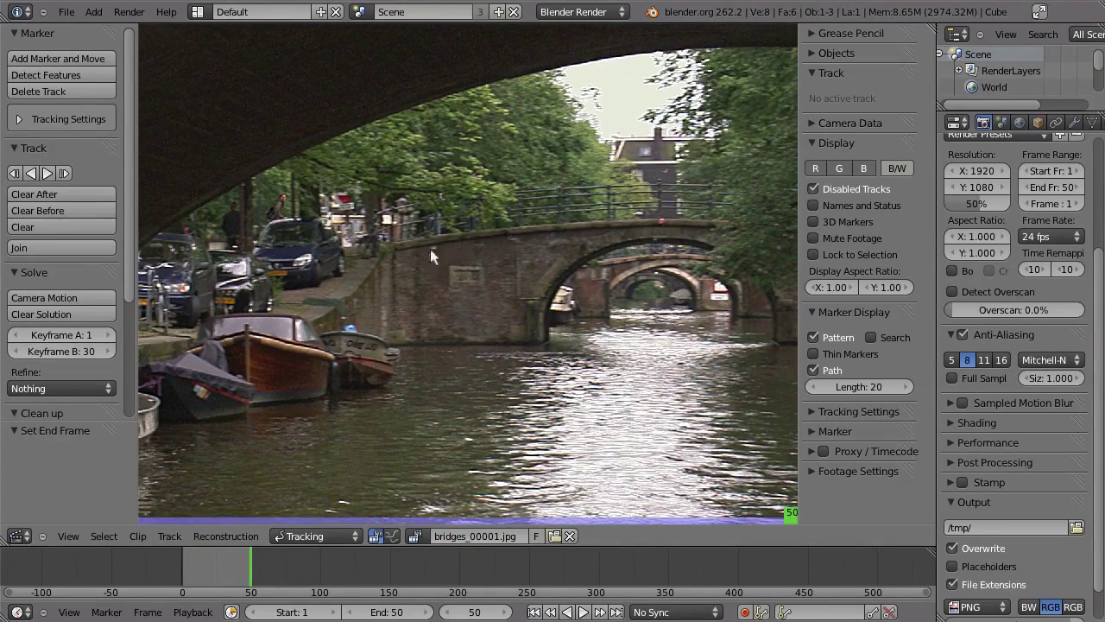
{"action": "left_click", "coordinate": [431, 250], "text": "ctrl"}
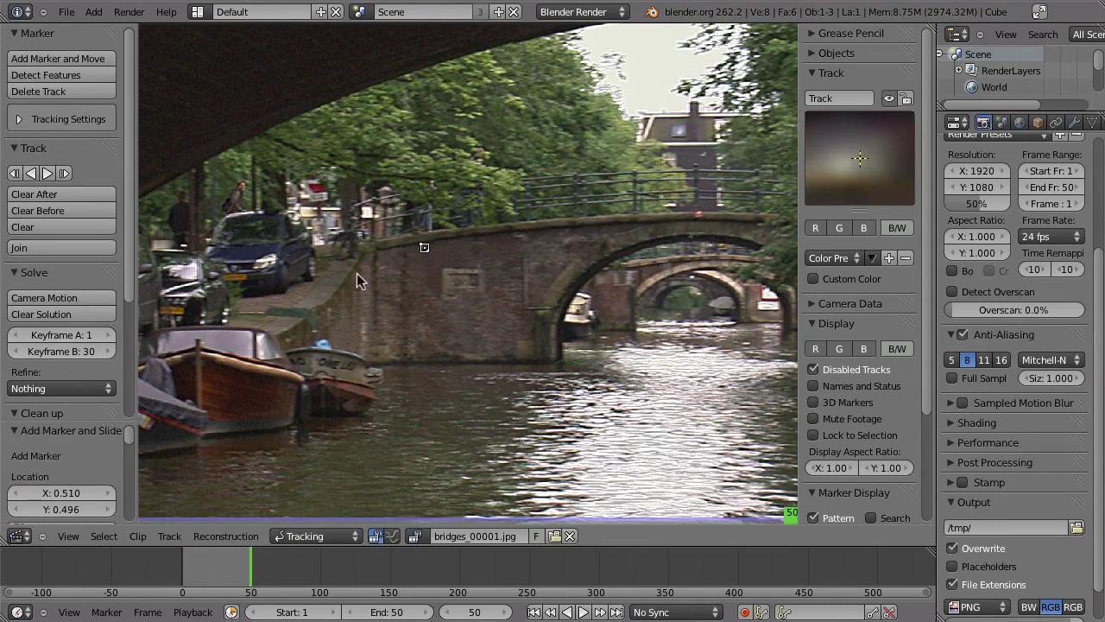
{"action": "key", "text": "ctrl+shift+t"}
Step: Add a marker at frame 1 on the lower corner of the bridge's stone plaque and track it forwards
{"action": "mouse_move", "coordinate": [567, 373]}
{"action": "middle_mouse_down"}
{"action": "mouse_move", "coordinate": [442, 324]}
{"action": "mouse_move", "coordinate": [434, 332]}
{"action": "middle_mouse_up"}
{"action": "left_click", "coordinate": [507, 237], "text": "ctrl"}
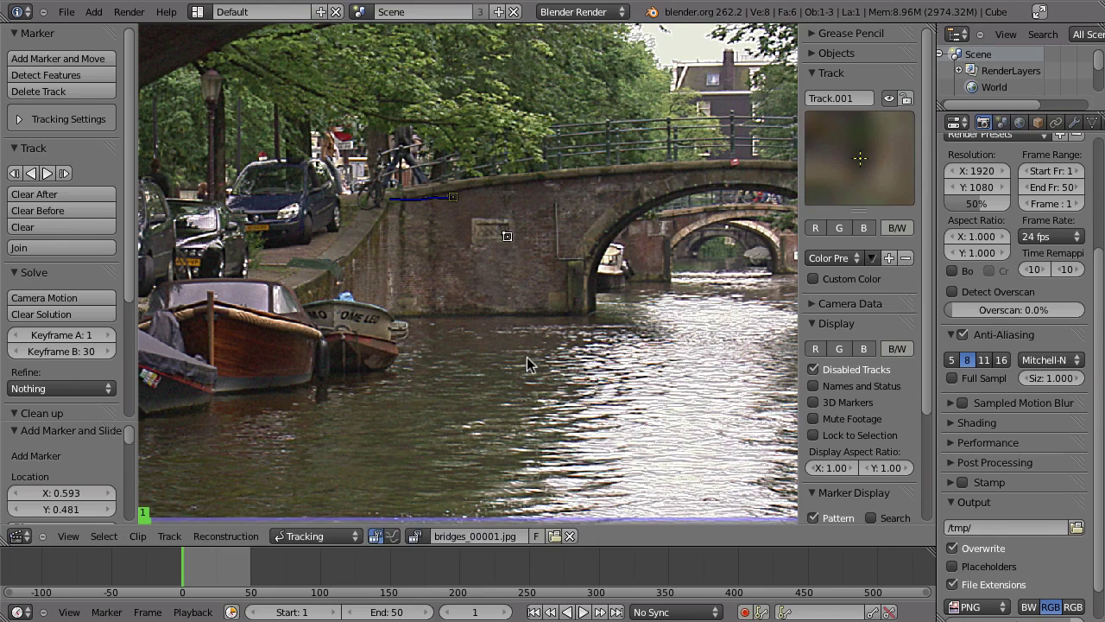
{"action": "key", "text": "ctrl+t"}
Step: Add a marker at frame 1 on the window of the house behind the bridge and track it forwards
{"action": "key", "text": "shift+Left"}
{"action": "middle_click_drag", "start_coordinate": [541, 344], "coordinate": [232, 362]}
{"action": "left_click", "coordinate": [407, 101], "text": "ctrl"}
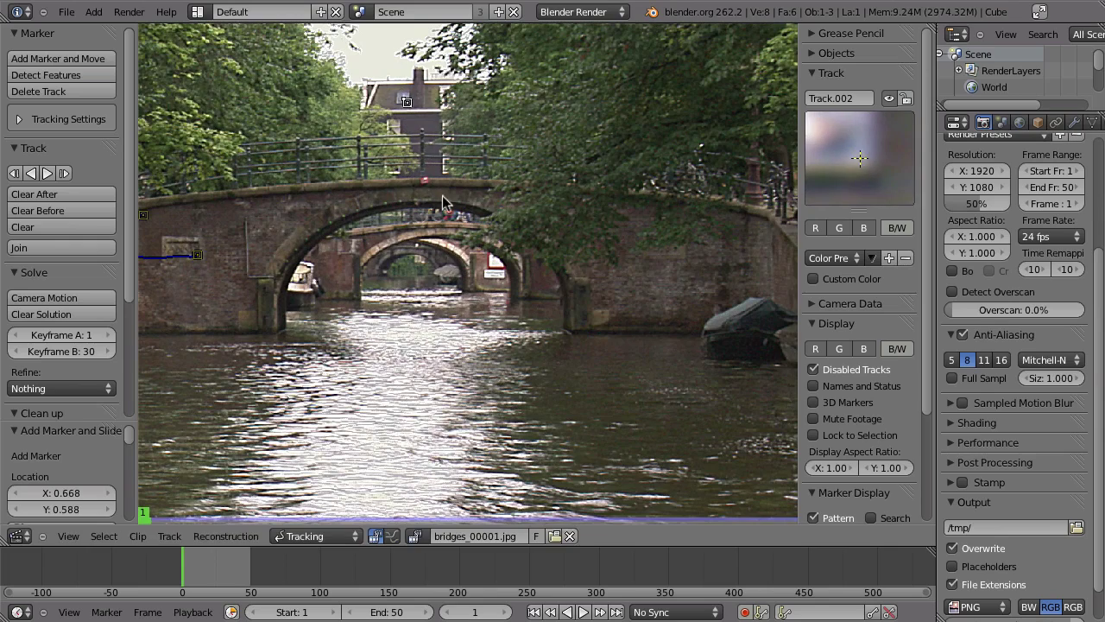
{"action": "key", "text": "ctrl+t"}
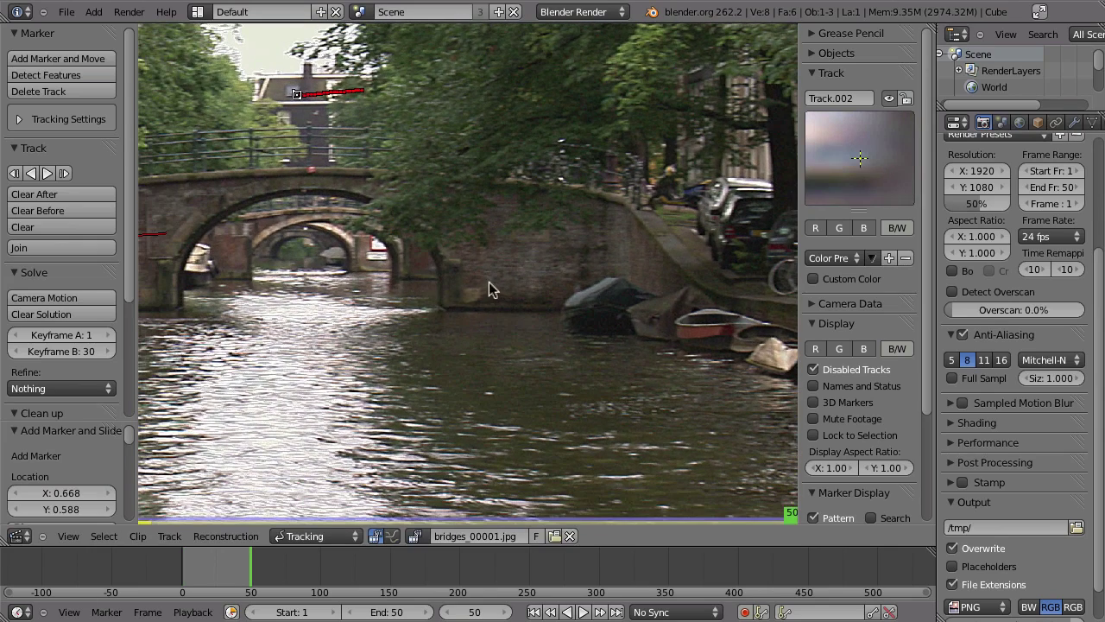
Step: Place and fine-adjust a marker at frame 50 low on the brick wall beside the far bridge's arch, and track it backwards
{"action": "left_click", "coordinate": [482, 284], "text": "ctrl"}
{"action": "left_click_drag", "start_coordinate": [459, 300], "coordinate": [405, 339], "text": "shift"}
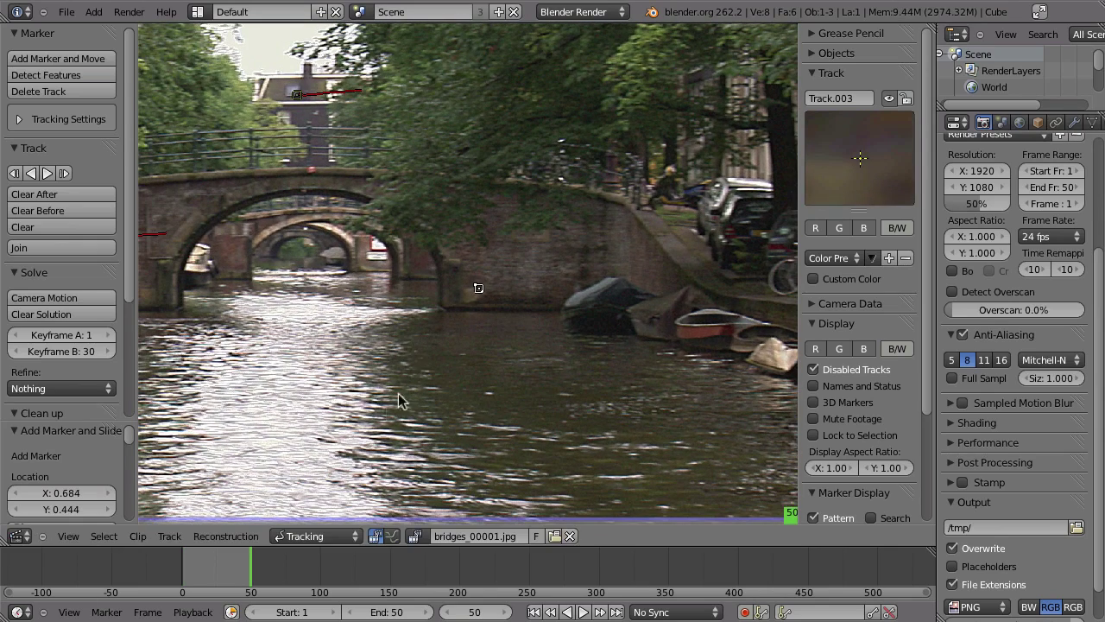
{"action": "key", "text": "shift+ctrl+t"}
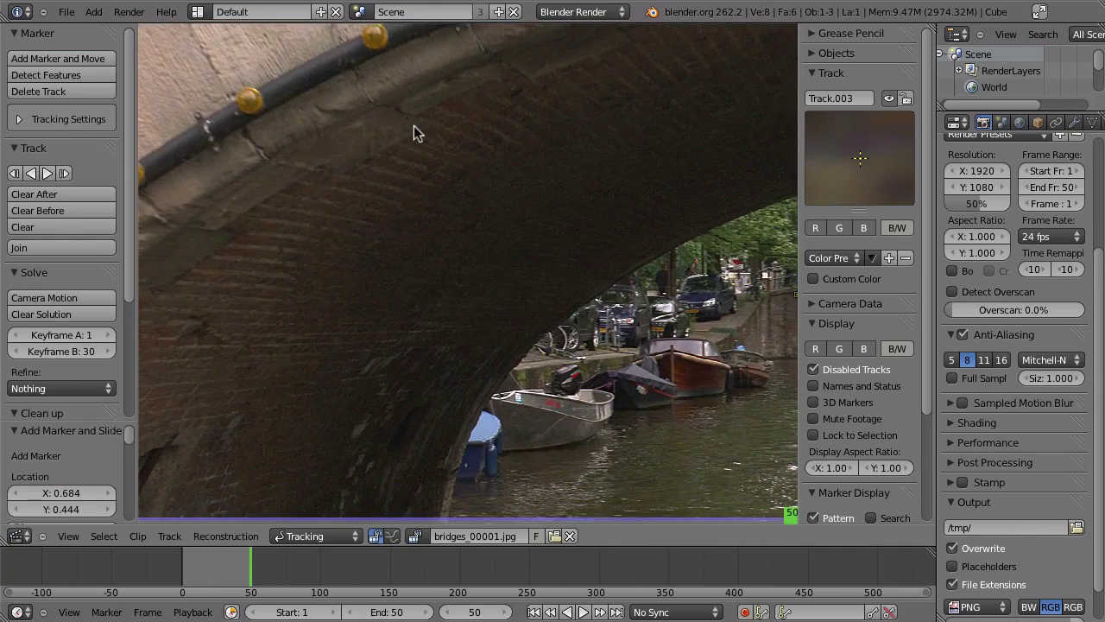
Step: Examine the dark brick underside of the near bridge up close and during playback for trackable detail
{"action": "middle_click_drag", "start_coordinate": [424, 242], "coordinate": [537, 384]}
{"action": "middle_click_drag", "start_coordinate": [402, 251], "coordinate": [279, 426], "text": "ctrl"}
{"action": "key", "text": "alt+a"}
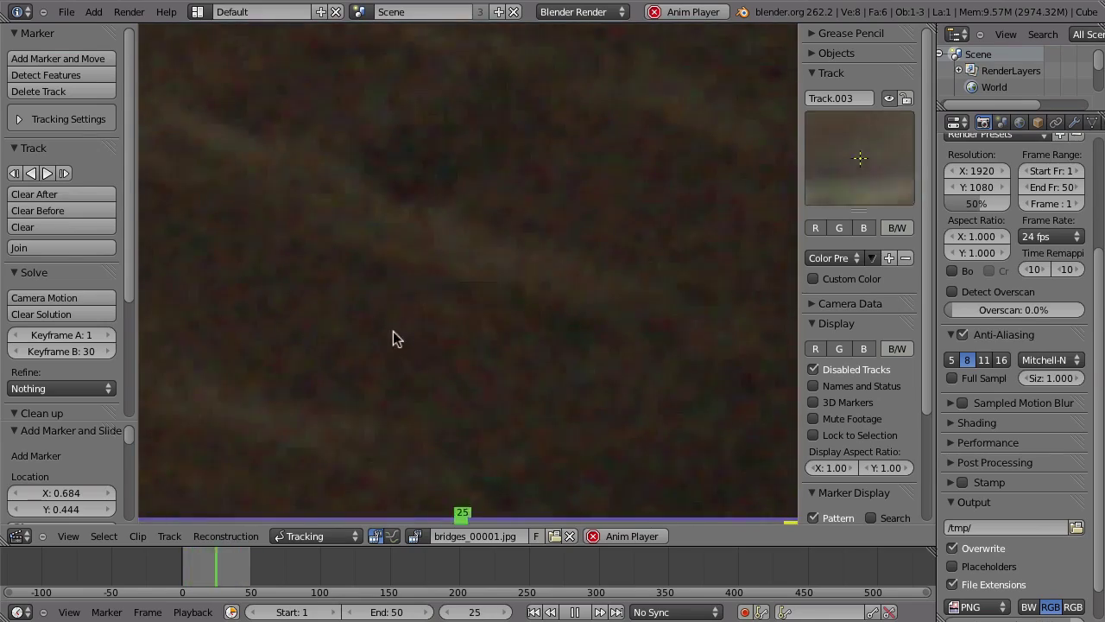
{"action": "key", "text": "Escape"}
{"action": "middle_click_drag", "start_coordinate": [479, 256], "coordinate": [286, 209], "text": "ctrl"}
{"action": "middle_click_drag", "start_coordinate": [544, 340], "coordinate": [436, 292]}
{"action": "scroll", "coordinate": [454, 142], "scroll_direction": "up", "scroll_amount": 5}
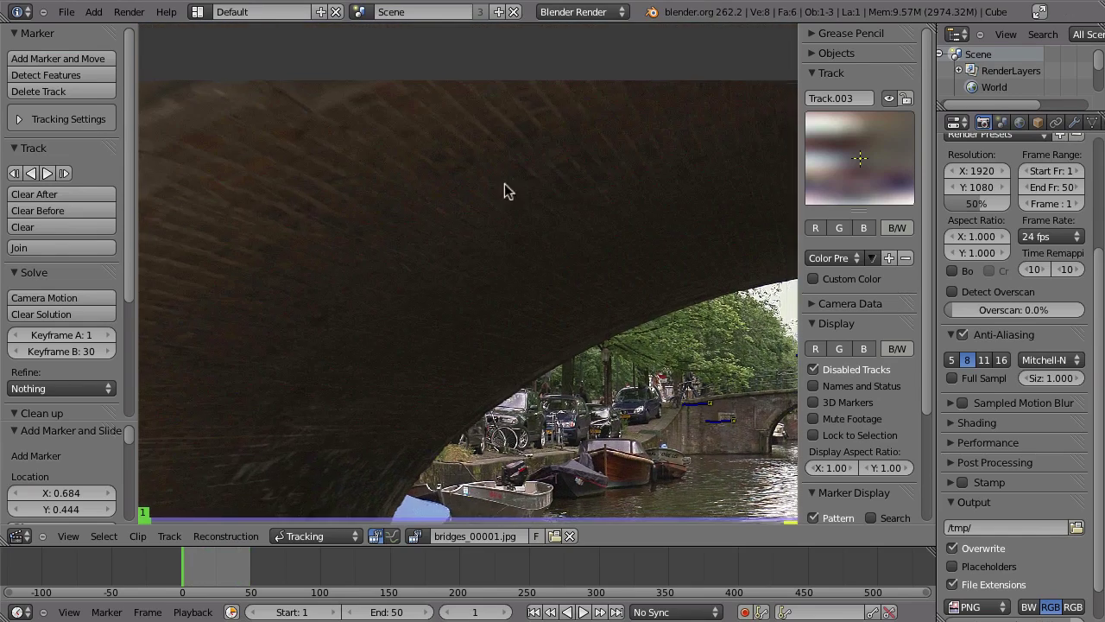
{"action": "middle_click_drag", "start_coordinate": [484, 186], "coordinate": [370, 366], "text": "ctrl"}
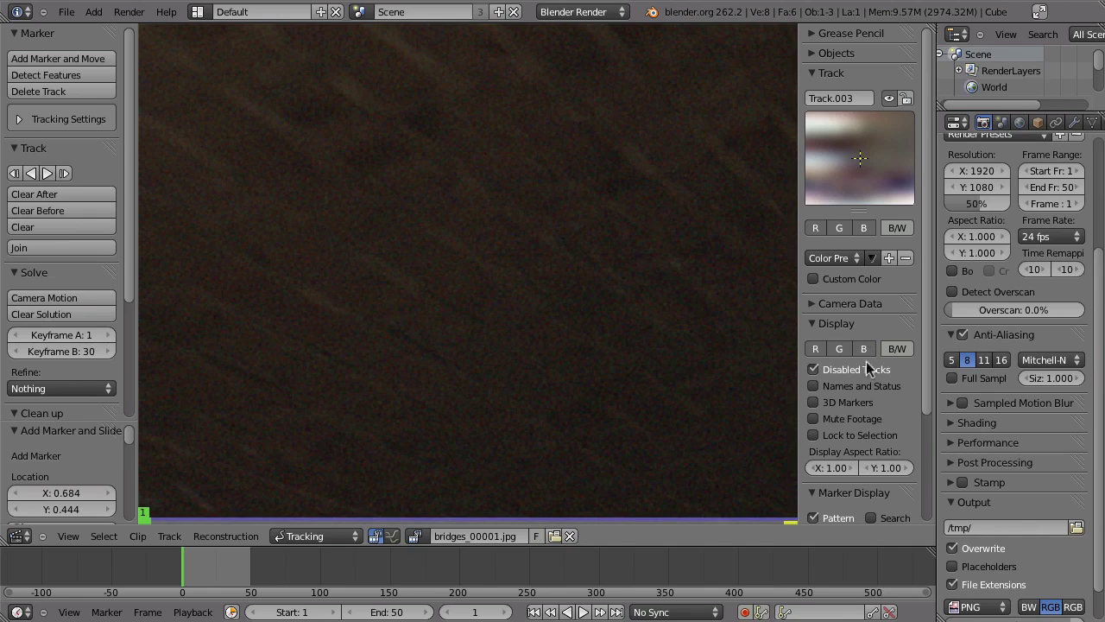
Step: Compare the black-and-white and colour channel displays while inspecting the near bridge's dark brickwork
{"action": "left_click", "coordinate": [897, 348]}
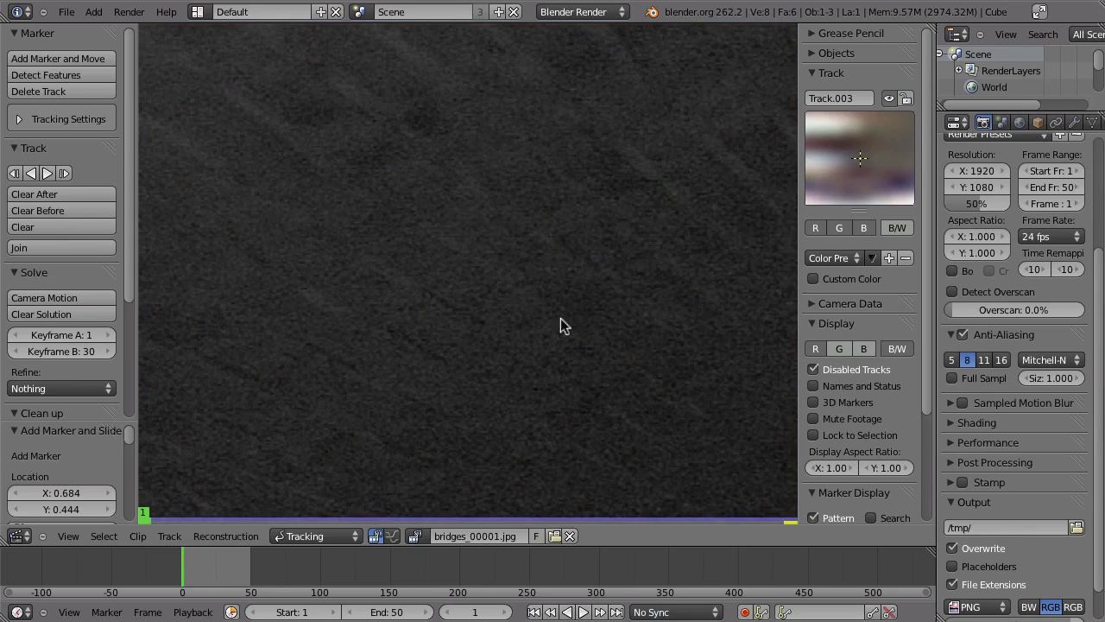
{"action": "left_click", "coordinate": [820, 348]}
{"action": "left_click", "coordinate": [840, 348]}
{"action": "left_click", "coordinate": [839, 349]}
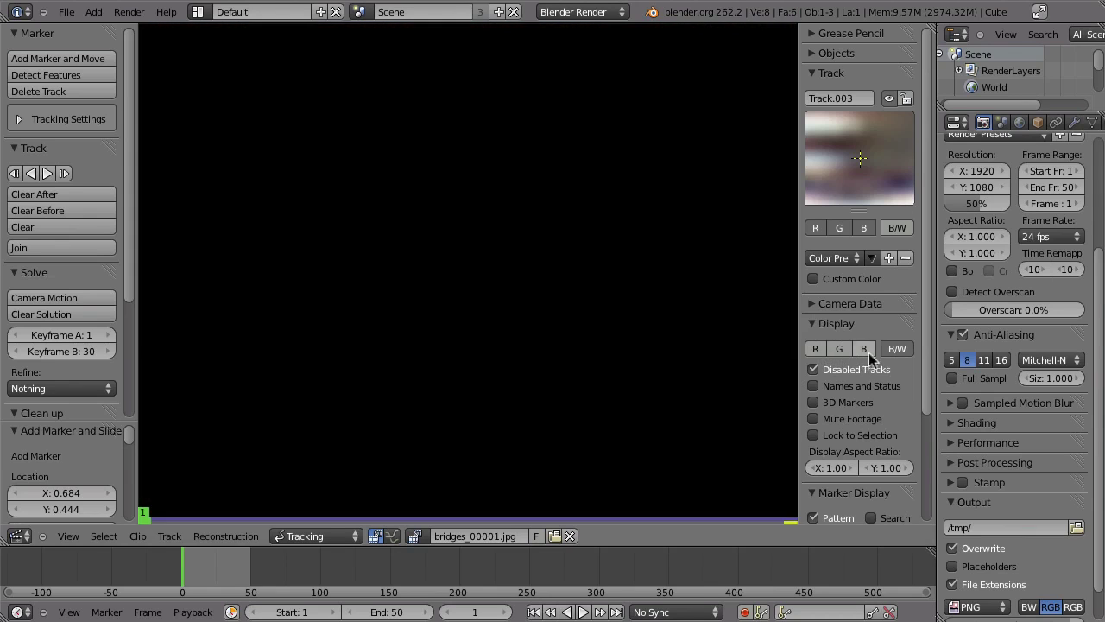
{"action": "middle_click_drag", "start_coordinate": [531, 257], "coordinate": [511, 43]}
{"action": "middle_click_drag", "start_coordinate": [471, 255], "coordinate": [290, 142]}
{"action": "scroll", "coordinate": [593, 231], "scroll_direction": "up", "scroll_amount": 6}
{"action": "scroll", "coordinate": [702, 268], "scroll_direction": "up", "scroll_amount": 2}
{"action": "middle_click_drag", "start_coordinate": [701, 268], "coordinate": [423, 359]}
{"action": "scroll", "coordinate": [455, 332], "scroll_direction": "up", "scroll_amount": 2}
{"action": "scroll", "coordinate": [457, 330], "scroll_direction": "down", "scroll_amount": 8}
{"action": "middle_click_drag", "start_coordinate": [456, 242], "coordinate": [715, 389]}
{"action": "scroll", "coordinate": [493, 345], "scroll_direction": "up", "scroll_amount": 3}
{"action": "middle_click_drag", "start_coordinate": [457, 346], "coordinate": [482, 244]}
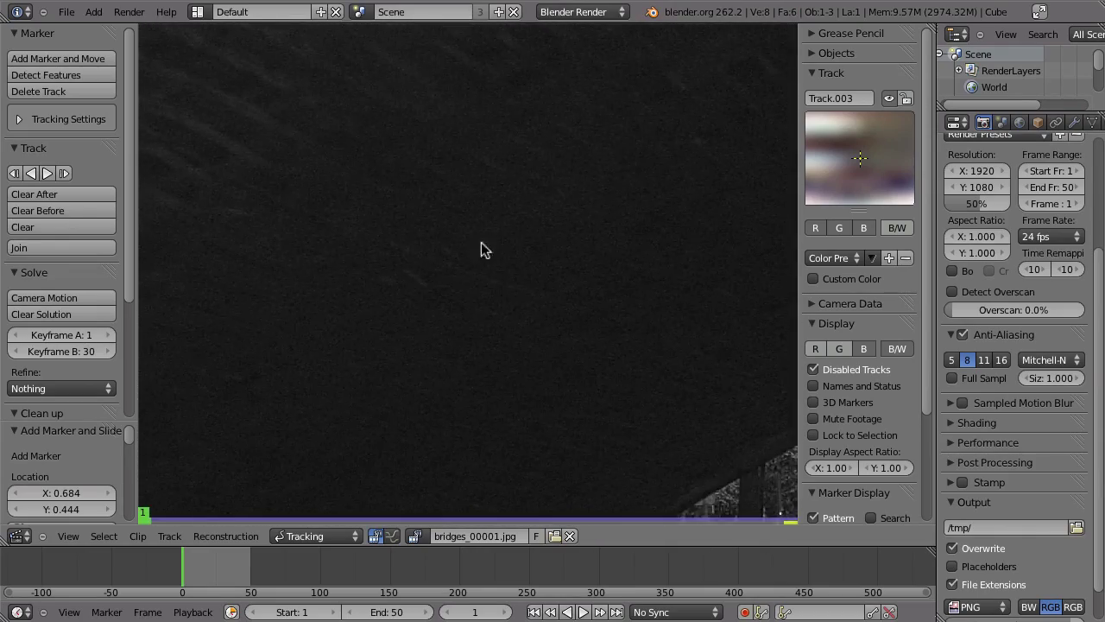
Step: Limit the clip display to the red channel
{"action": "left_click", "coordinate": [839, 349]}
{"action": "left_click", "coordinate": [834, 348]}
{"action": "left_click", "coordinate": [812, 344]}
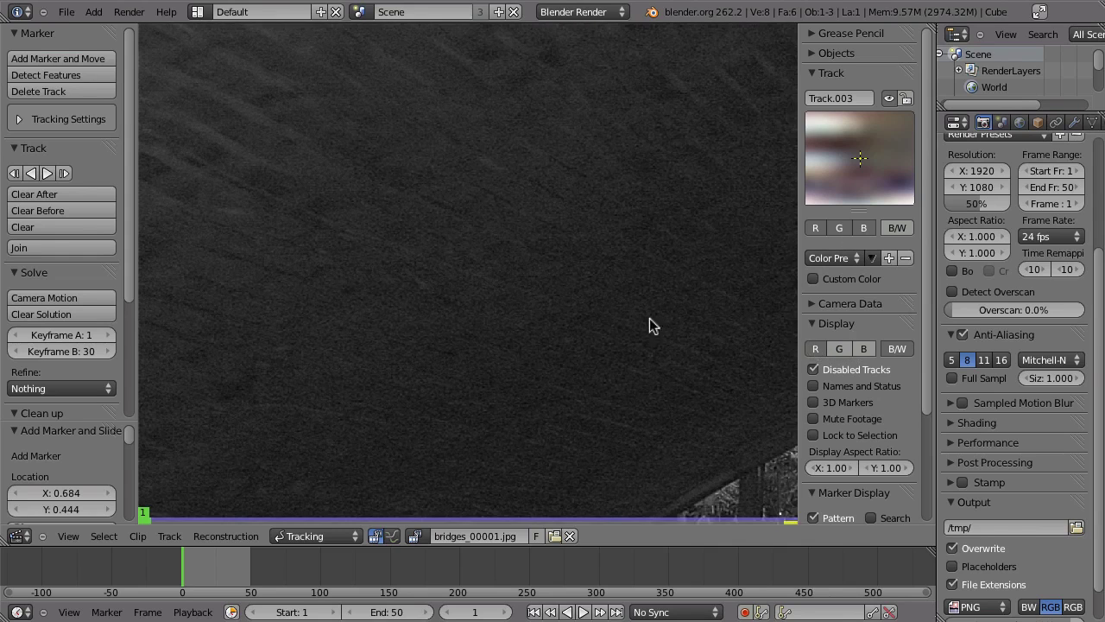
{"action": "left_click", "coordinate": [485, 164], "text": "ctrl"}
{"action": "key", "text": "x"}
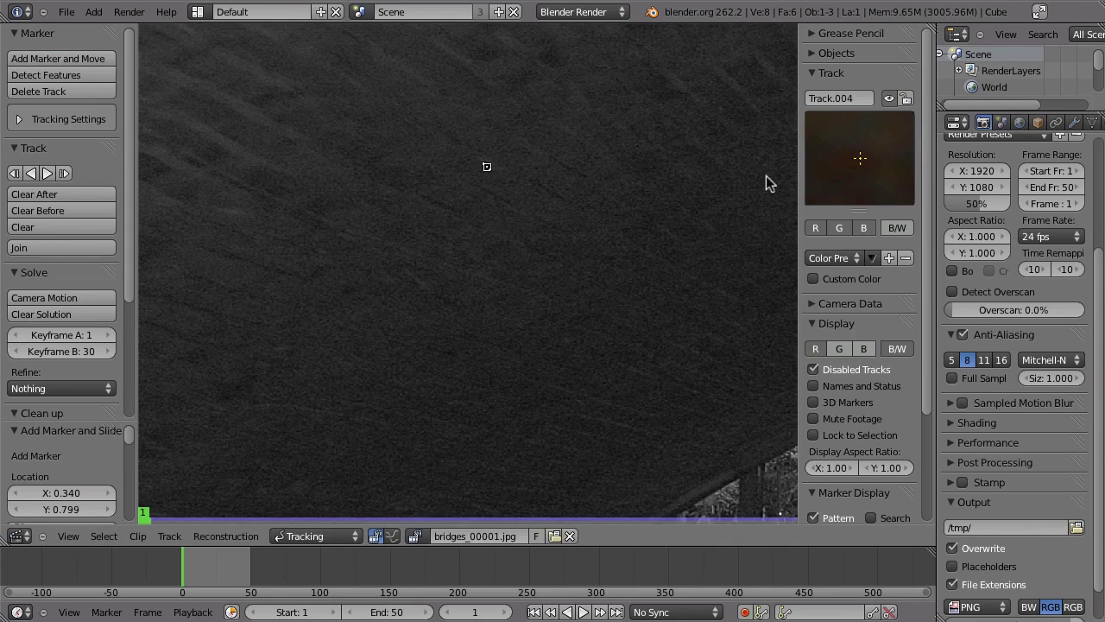
{"action": "scroll", "coordinate": [808, 359], "scroll_direction": "down", "scroll_amount": 1}
{"action": "key", "text": "x"}
{"action": "left_click", "coordinate": [530, 282]}
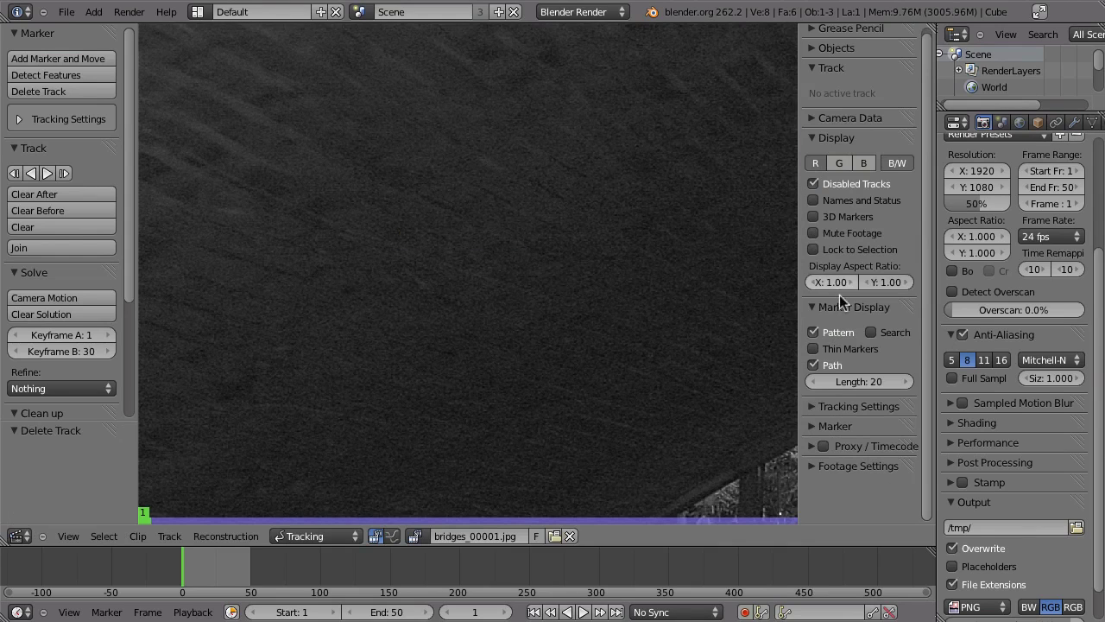
Step: Compare colour channel combinations and leave the clip display limited to the red and green channels
{"action": "left_click", "coordinate": [841, 163]}
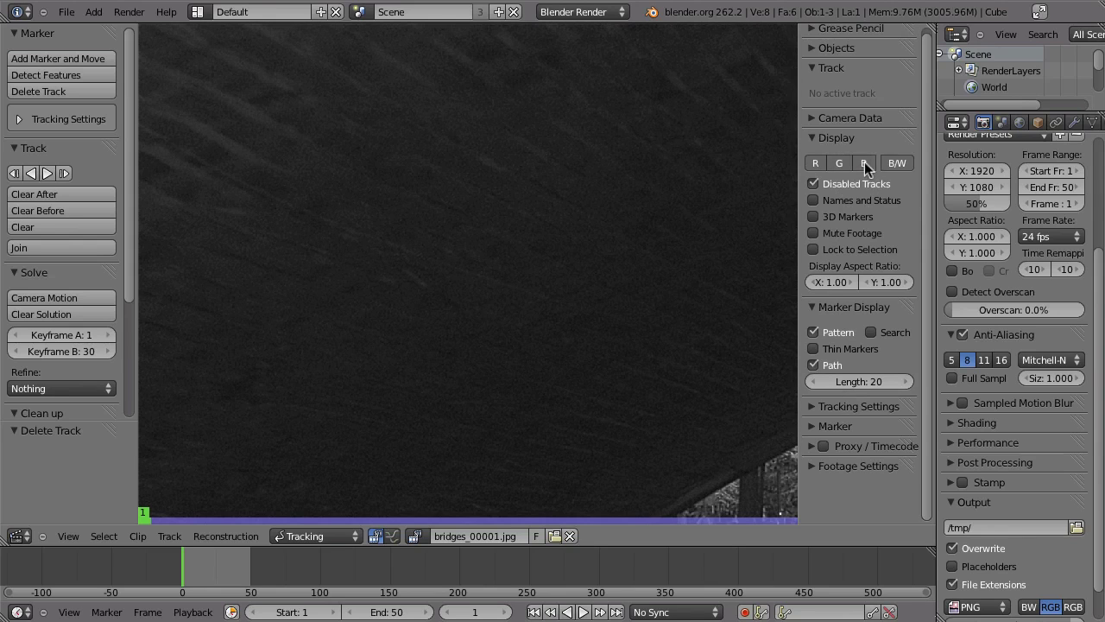
{"action": "left_click", "coordinate": [864, 162]}
{"action": "left_click", "coordinate": [841, 164]}
{"action": "left_click", "coordinate": [845, 161]}
Step: Examine the near bridge's arch as a whole and in playback for a spot suitable for tracking
{"action": "scroll", "coordinate": [663, 242], "scroll_direction": "down", "scroll_amount": 3}
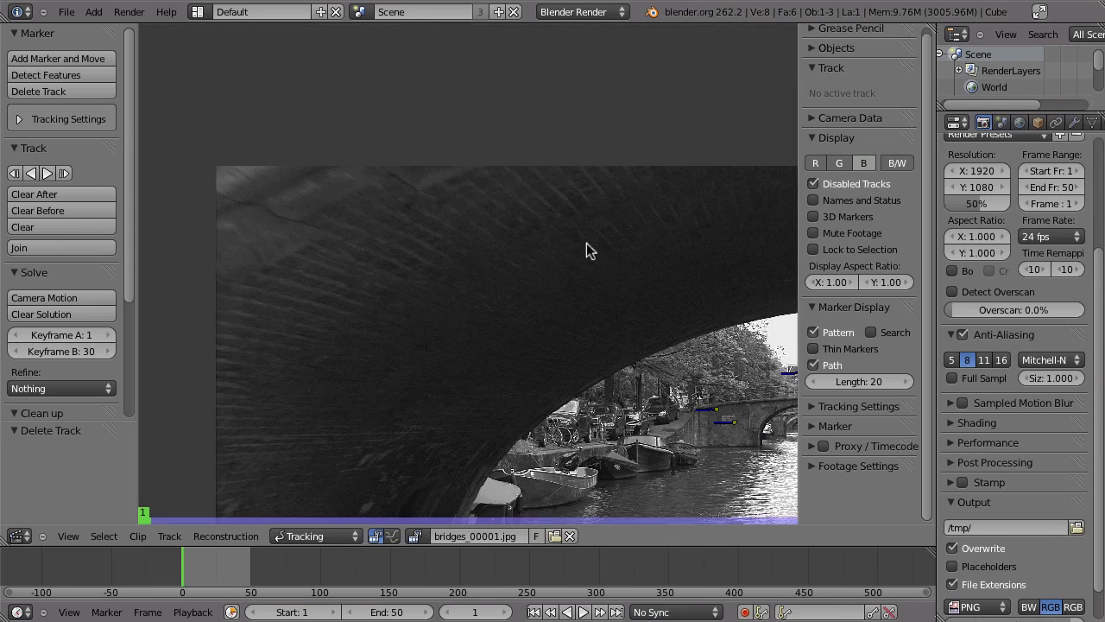
{"action": "scroll", "coordinate": [464, 153], "scroll_direction": "up", "scroll_amount": 2}
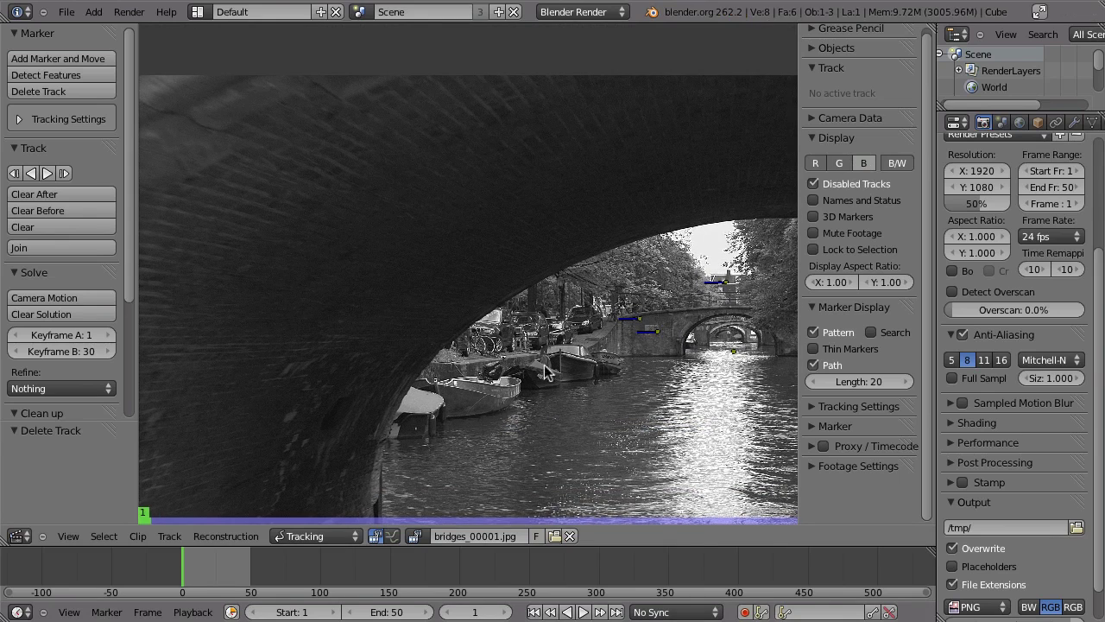
{"action": "key", "text": "alt+a"}
{"action": "key", "text": "Escape"}
{"action": "scroll", "coordinate": [429, 321], "scroll_direction": "down", "scroll_amount": 4}
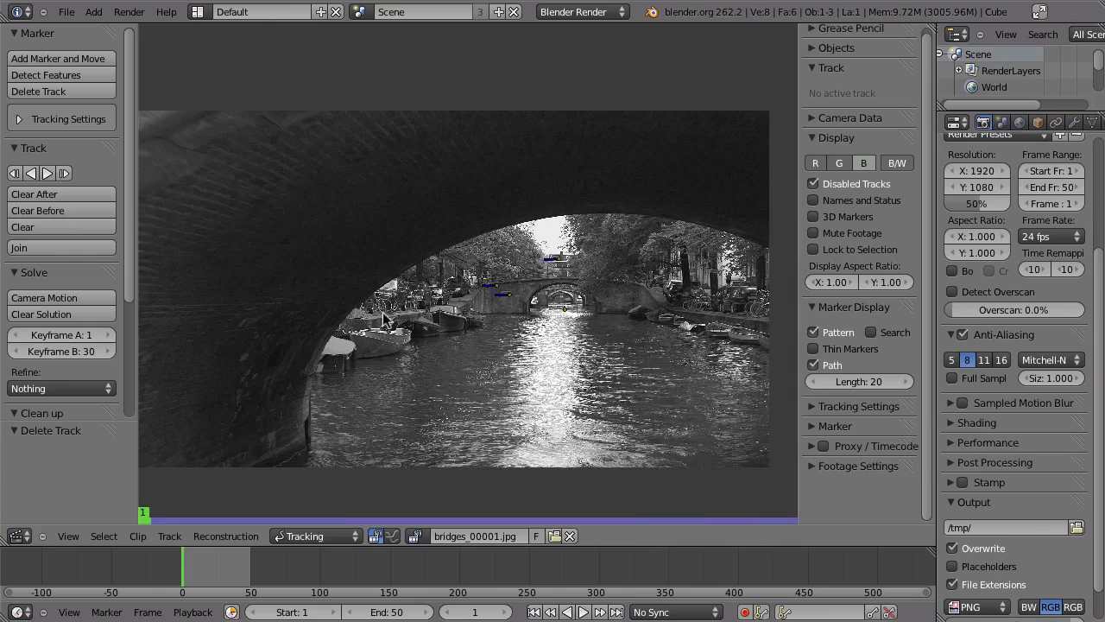
{"action": "scroll", "coordinate": [424, 271], "scroll_direction": "up", "scroll_amount": 1}
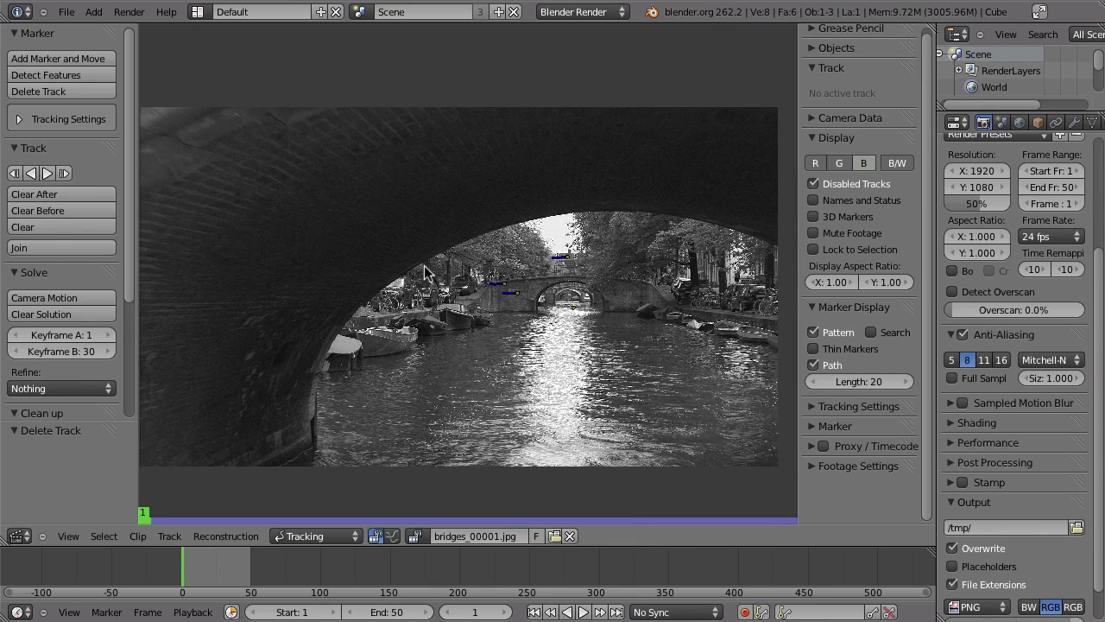
{"action": "scroll", "coordinate": [424, 271], "scroll_direction": "down", "scroll_amount": 1}
{"action": "scroll", "coordinate": [405, 271], "scroll_direction": "up", "scroll_amount": 4}
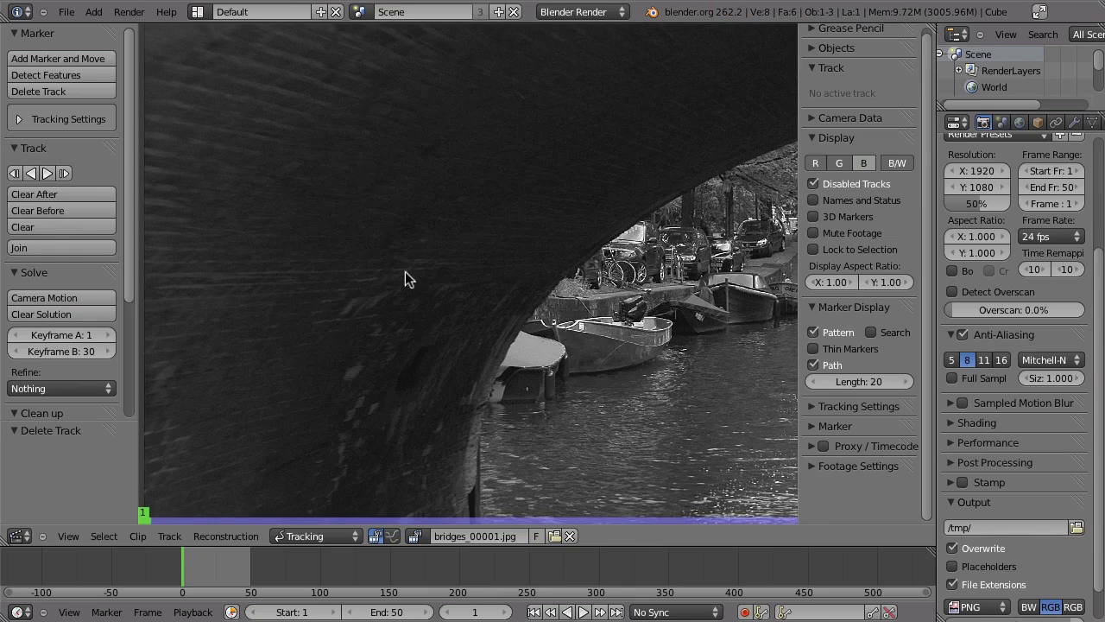
Step: Place a marker at frame 1 on the near bridge's inner brickwork, enlarge it about 1.7 times, and track it forwards
{"action": "left_click", "coordinate": [353, 300], "text": "ctrl"}
{"action": "key", "text": "s"}
{"action": "left_click", "coordinate": [397, 349]}
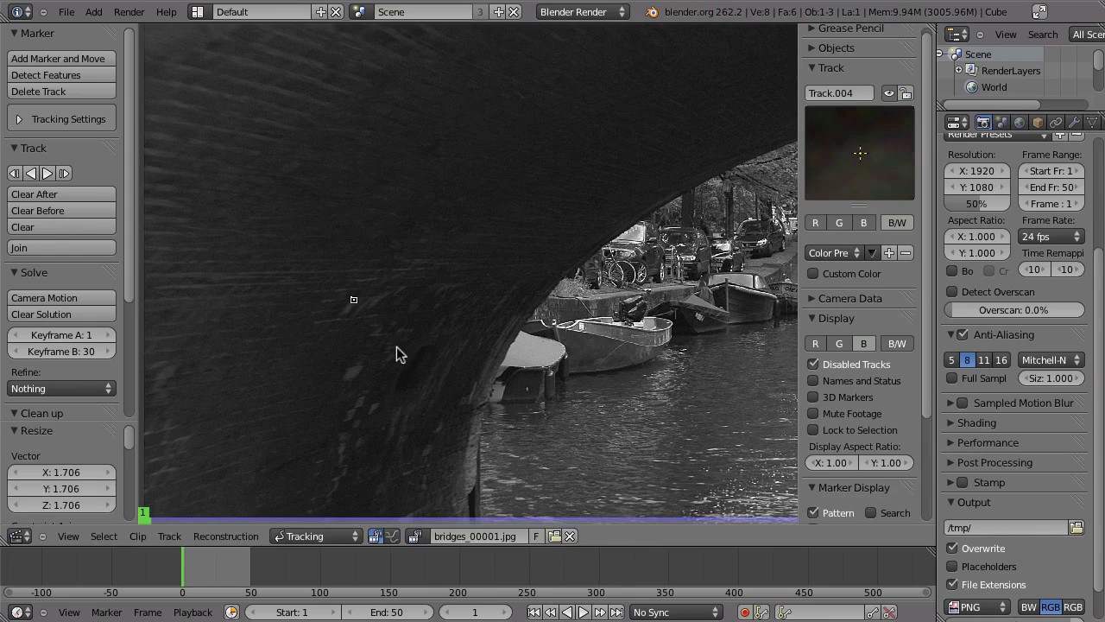
{"action": "key", "text": "ctrl+t"}
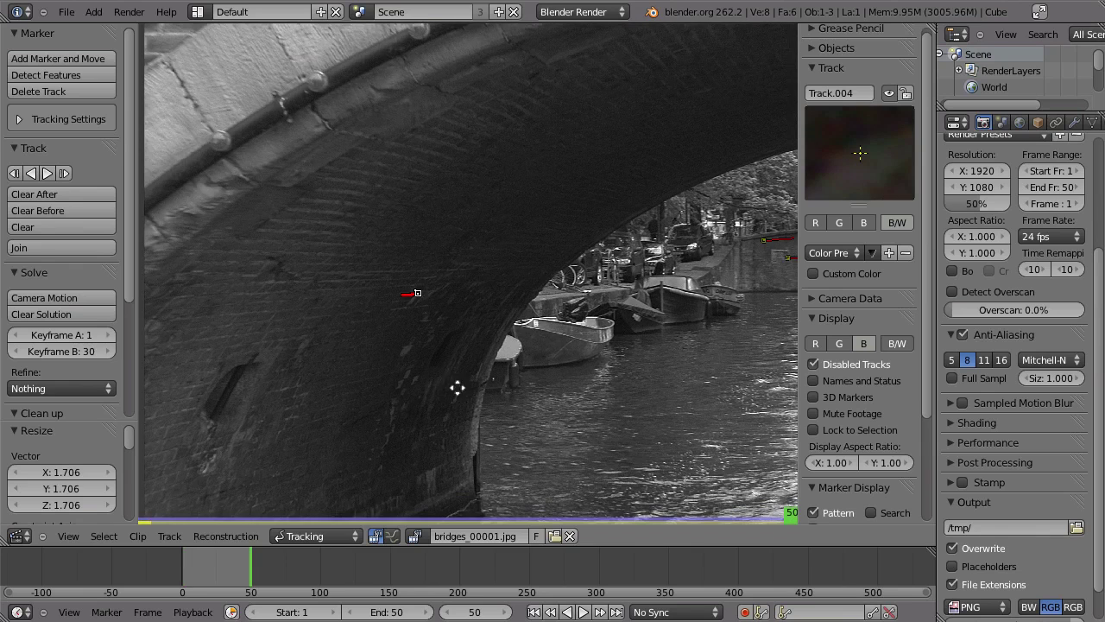
{"action": "middle_click_drag", "start_coordinate": [458, 388], "coordinate": [445, 412], "text": "ctrl"}
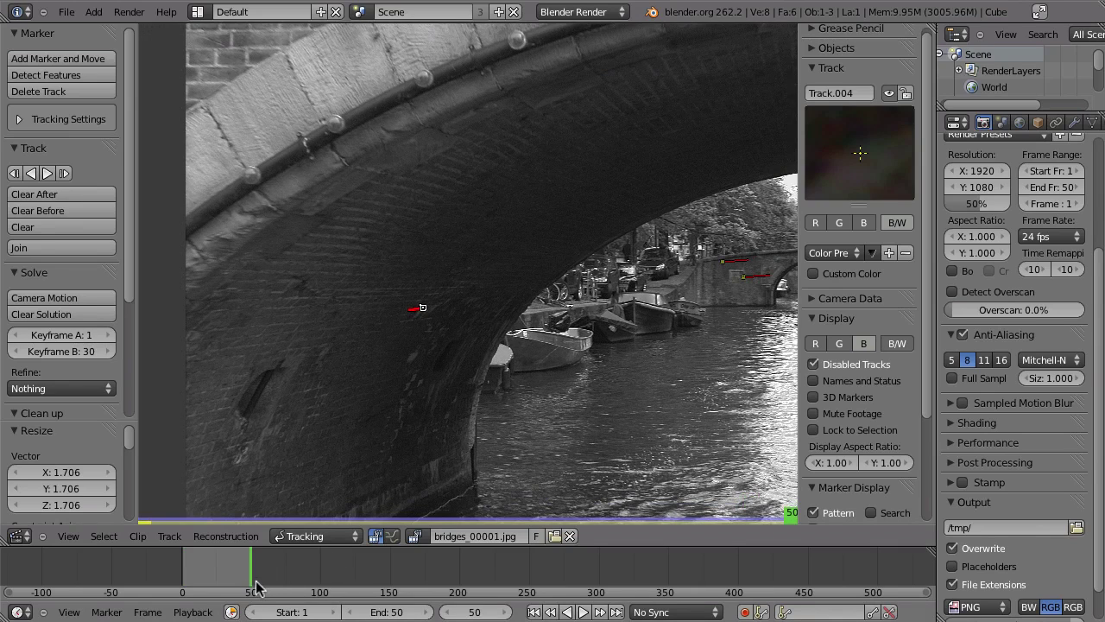
Step: Set the scene's frame range to start at 50 and end at 100, and play it
{"action": "key", "text": "s"}
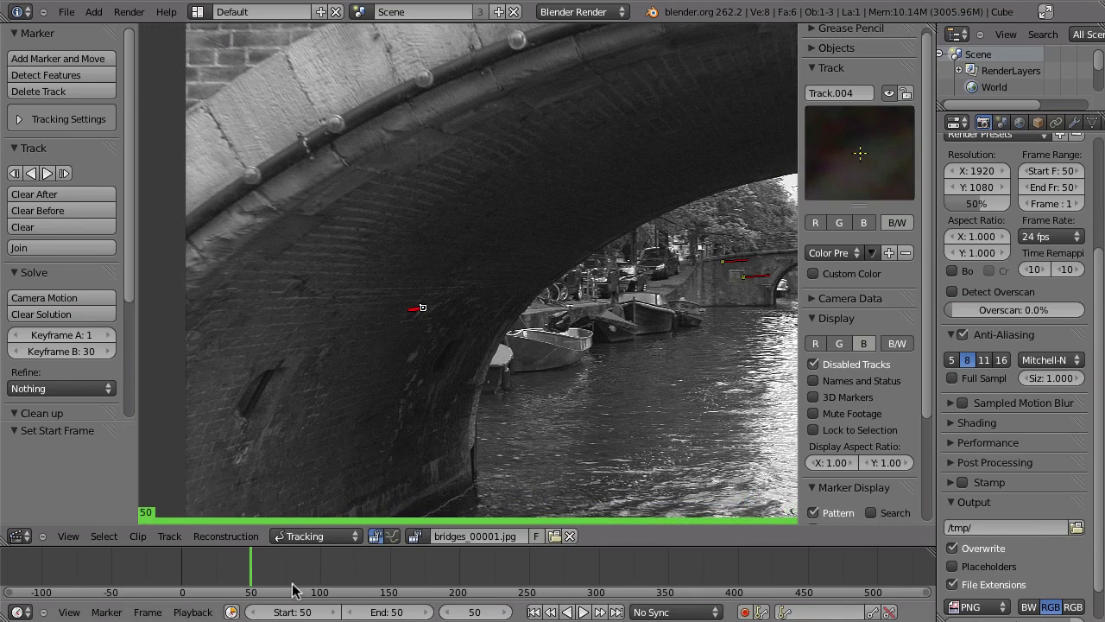
{"action": "left_click_drag", "start_coordinate": [332, 582], "coordinate": [317, 580]}
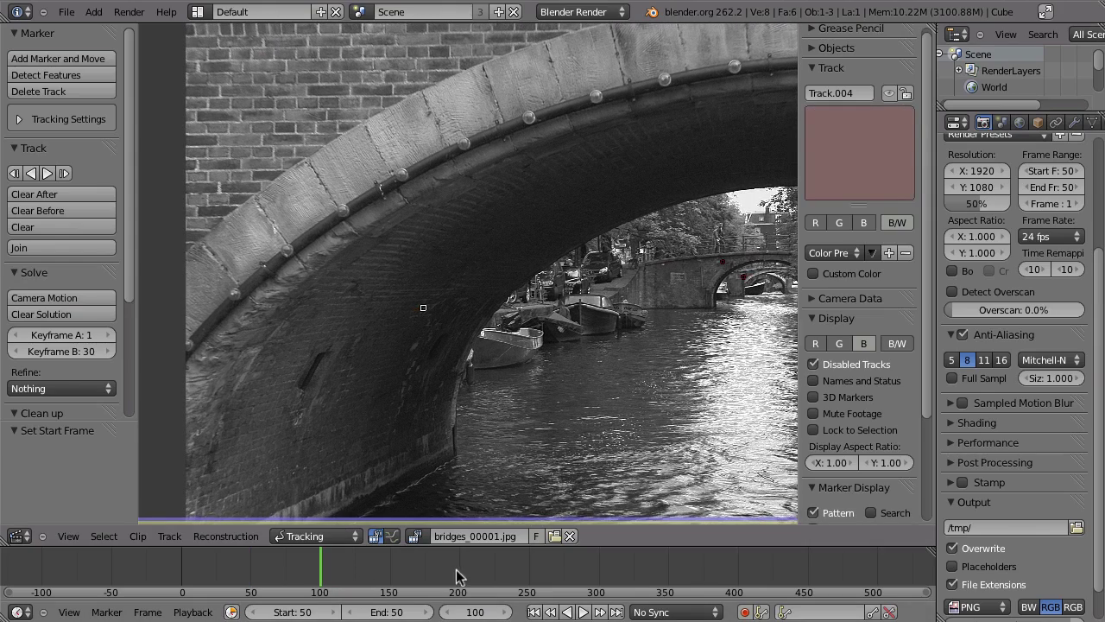
{"action": "key", "text": "e"}
{"action": "key", "text": "alt+a"}
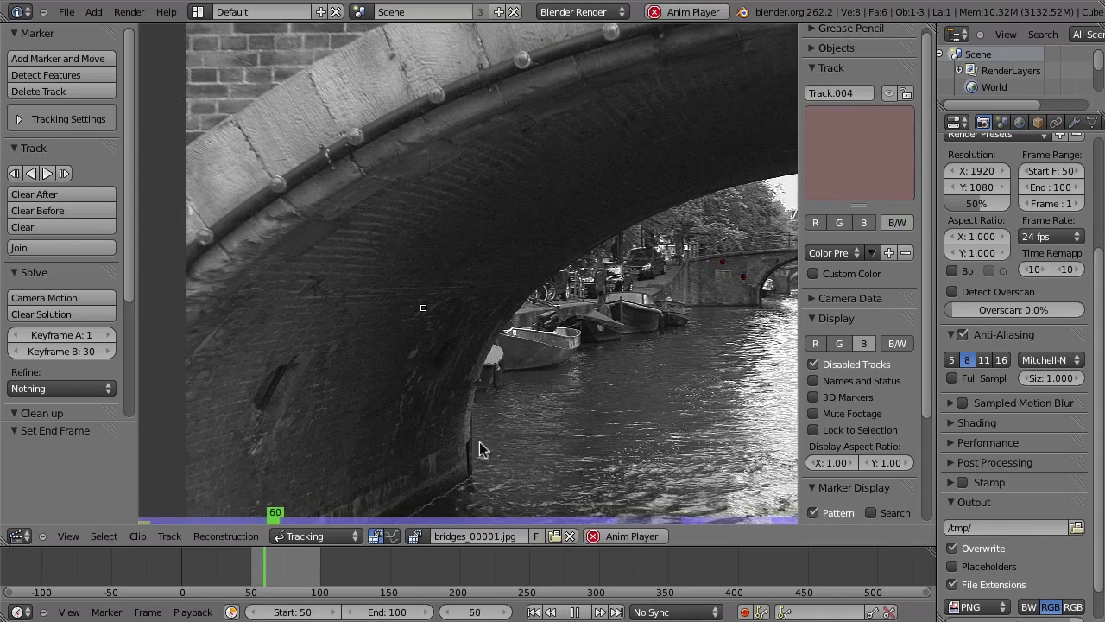
{"action": "key", "text": "Escape"}
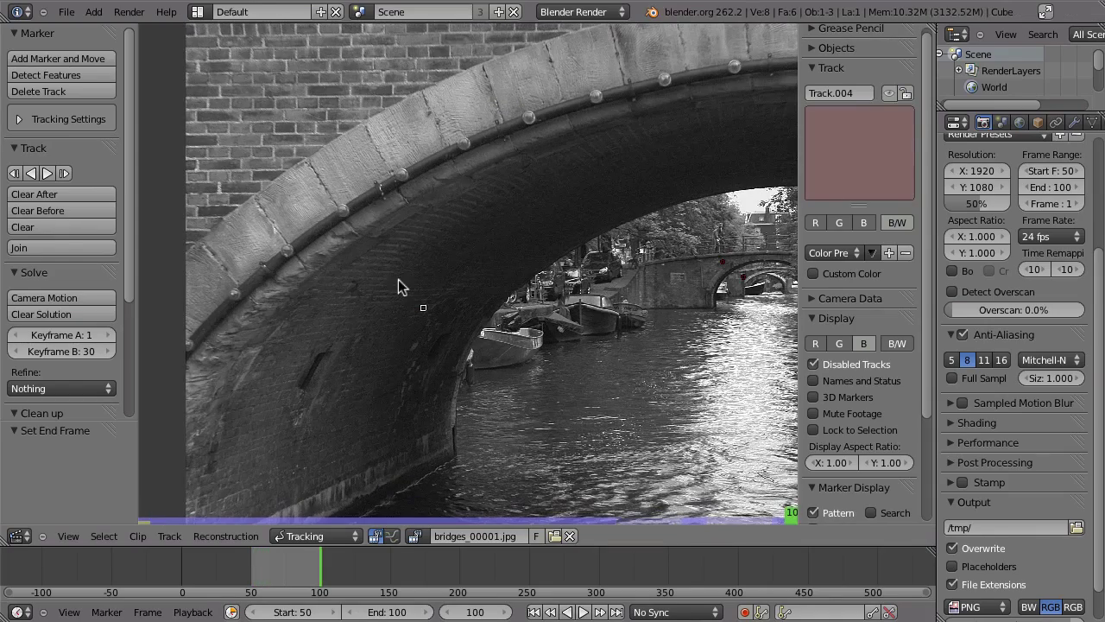
Step: Track the near bridge's brickwork marker forwards from frame 50, and scrub back to frame 27
{"action": "key", "text": "shift+Left"}
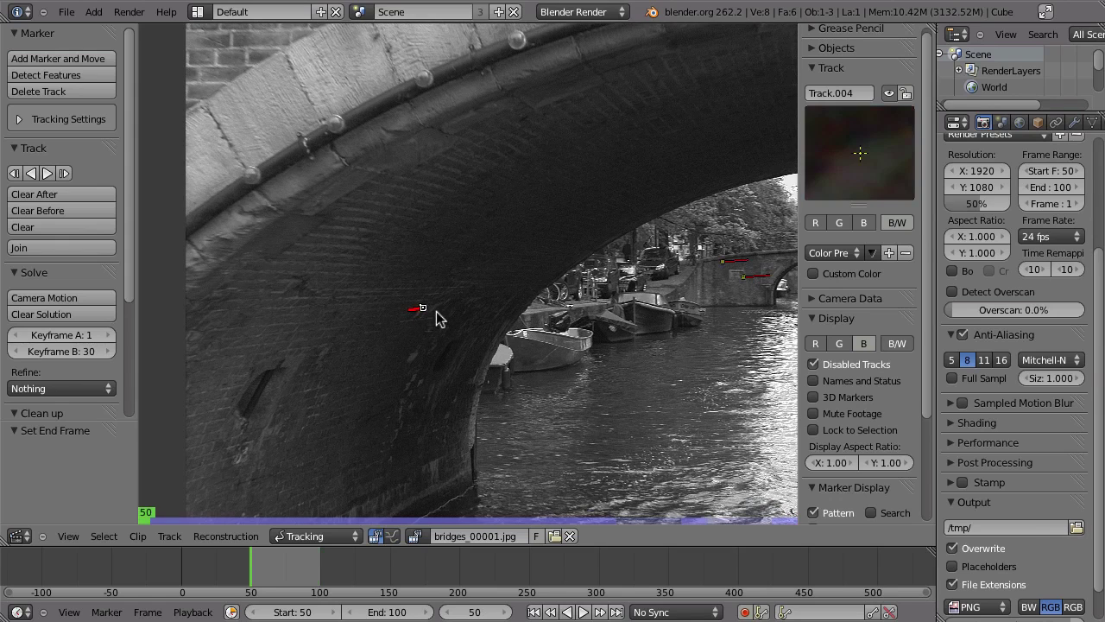
{"action": "key", "text": "ctrl+t"}
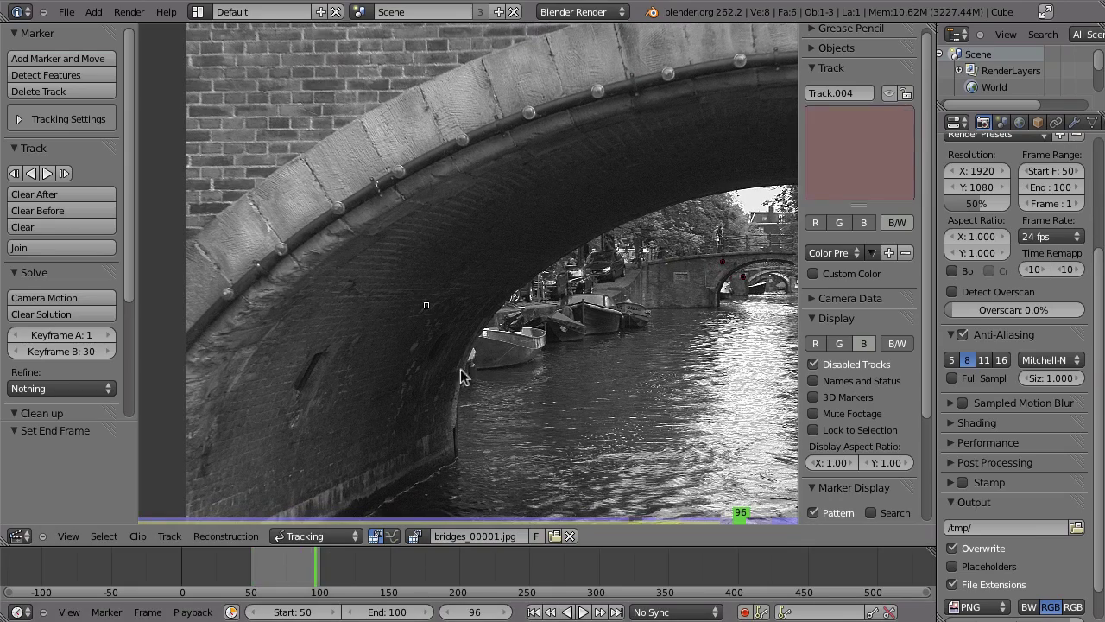
{"action": "key", "text": "shift+Left"}
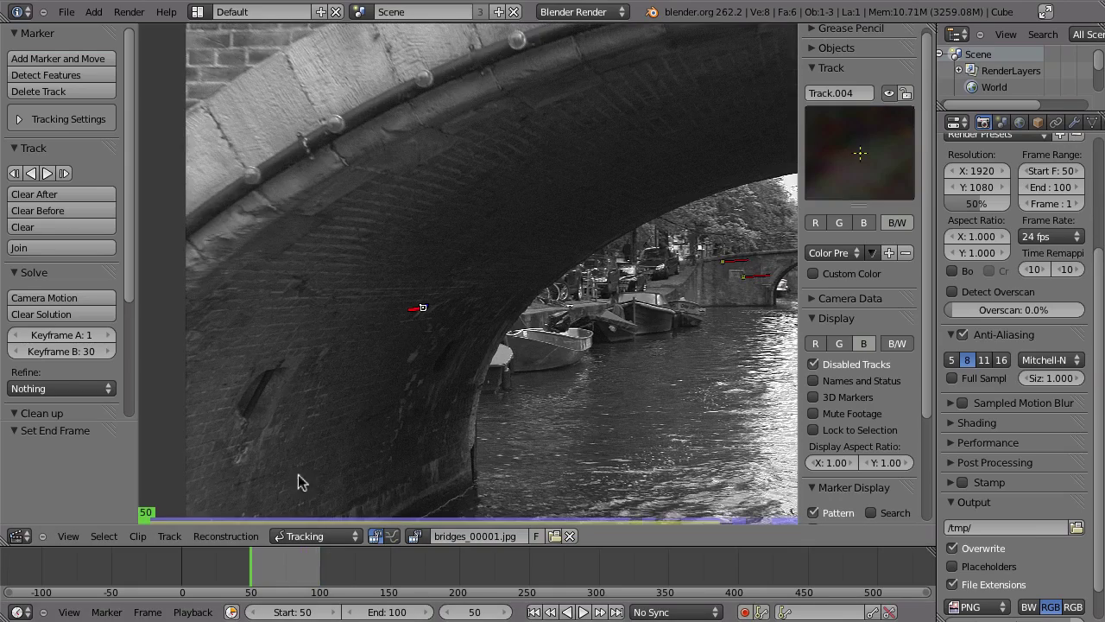
{"action": "left_click", "coordinate": [256, 570]}
{"action": "mouse_move", "coordinate": [200, 569]}
{"action": "left_mouse_down"}
{"action": "mouse_move", "coordinate": [181, 573]}
{"action": "mouse_move", "coordinate": [231, 580]}
{"action": "mouse_move", "coordinate": [219, 588]}
{"action": "left_mouse_up"}
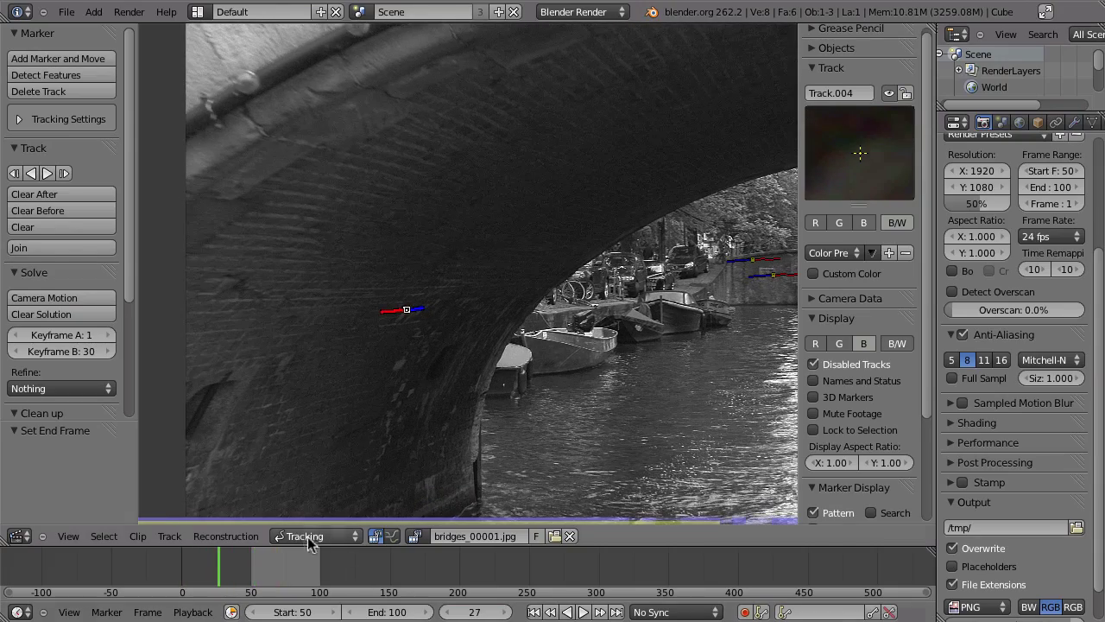
Step: Set the scene's frame range to start at 1 and end at 250
{"action": "left_click", "coordinate": [290, 612]}
{"action": "type", "text": "1"}
{"action": "key", "text": "Return"}
{"action": "left_click", "coordinate": [402, 611]}
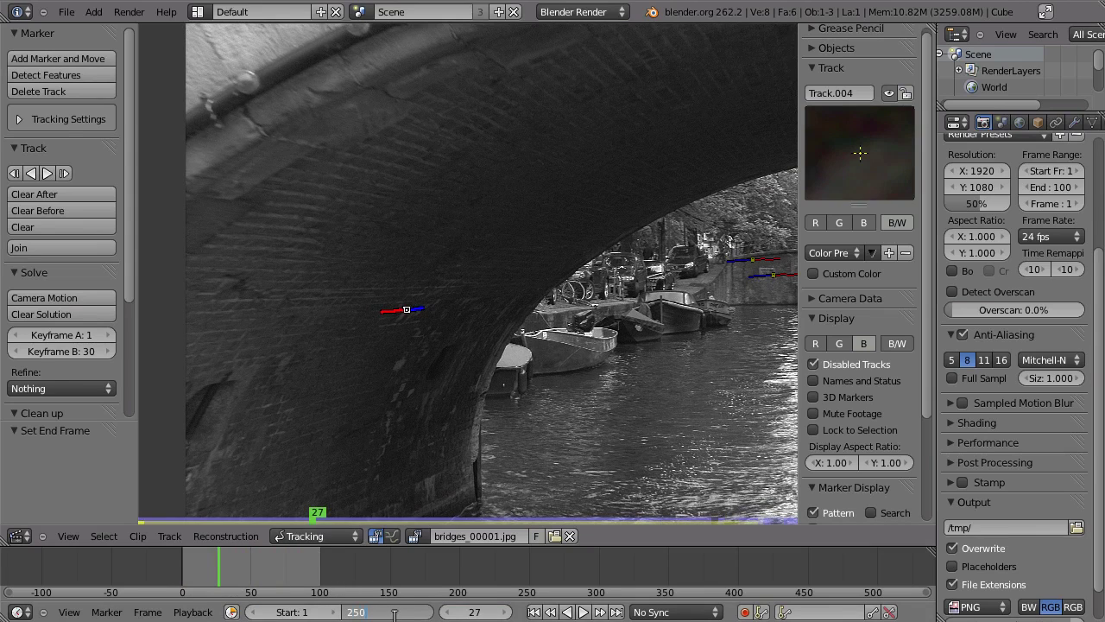
{"action": "type", "text": "250"}
{"action": "key", "text": "Return"}
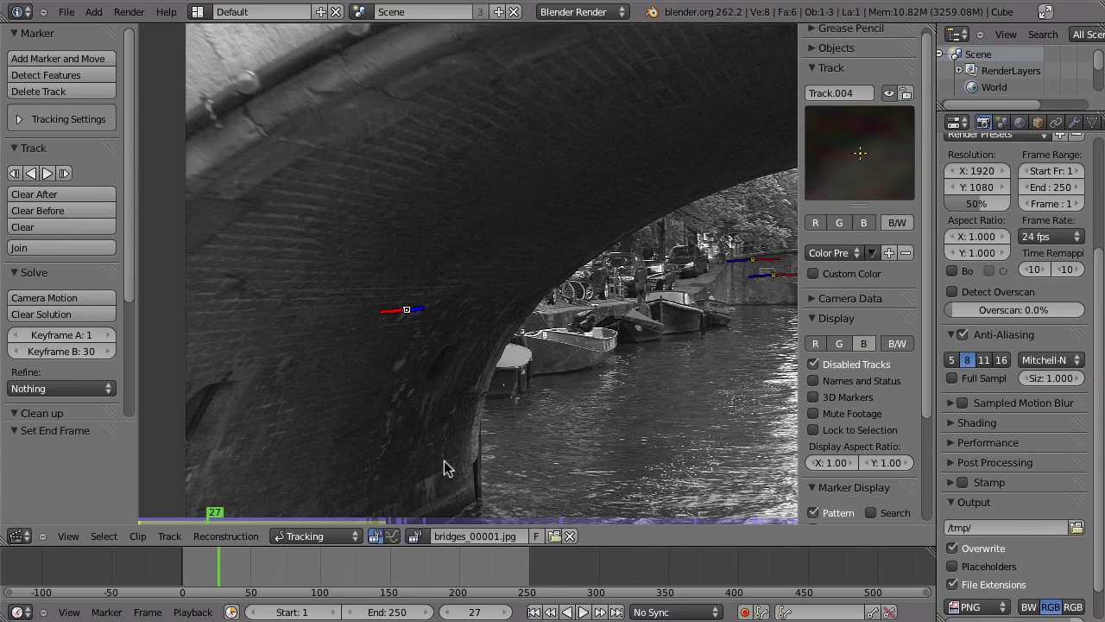
Step: Expand the clip's camera data and apply the Red One 2K camera preset
{"action": "middle_click_drag", "start_coordinate": [543, 240], "coordinate": [499, 253]}
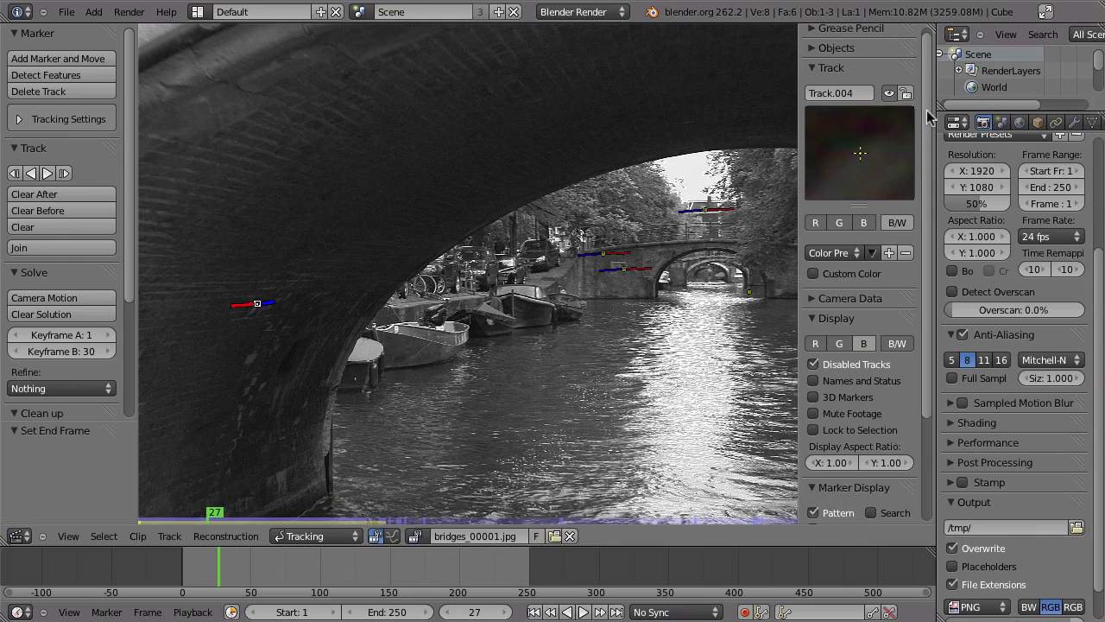
{"action": "scroll", "coordinate": [907, 173], "scroll_direction": "down", "scroll_amount": 3}
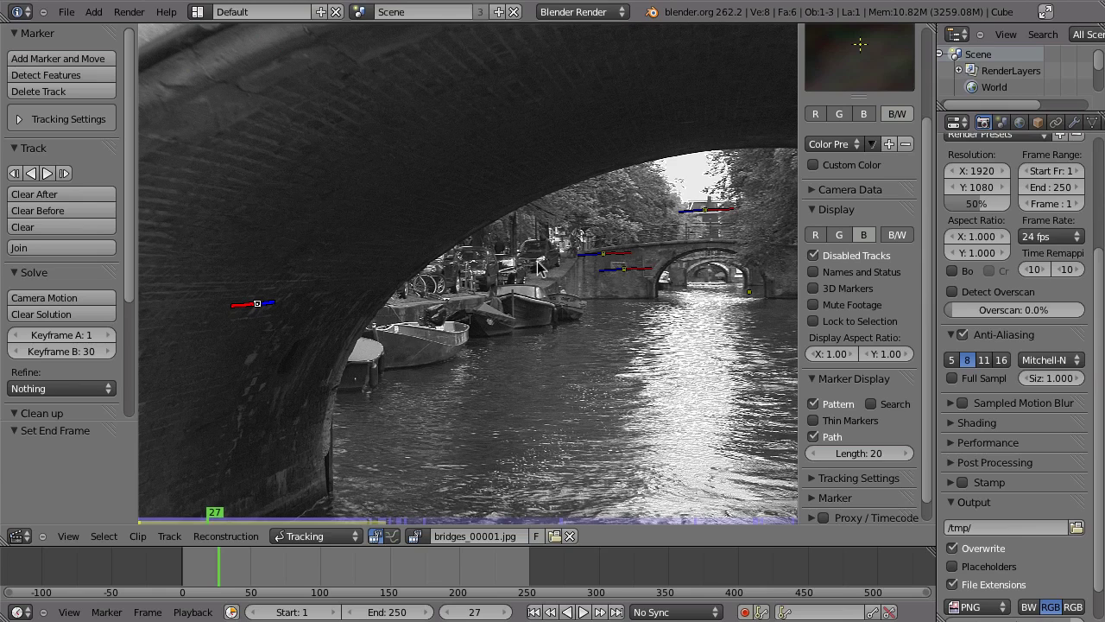
{"action": "left_click", "coordinate": [817, 192]}
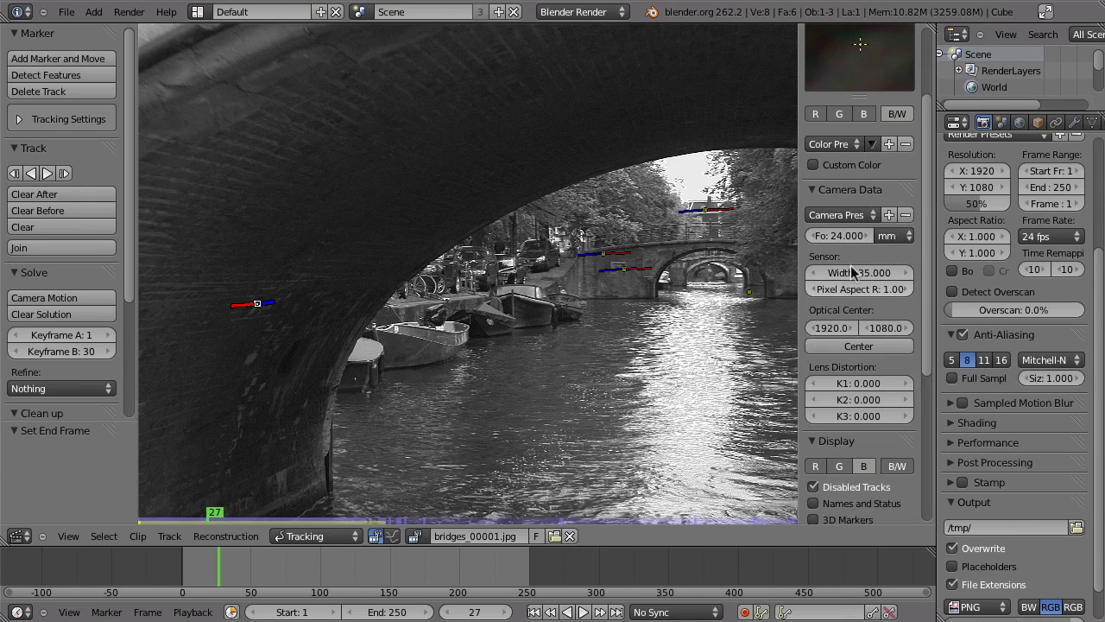
{"action": "left_click", "coordinate": [838, 215]}
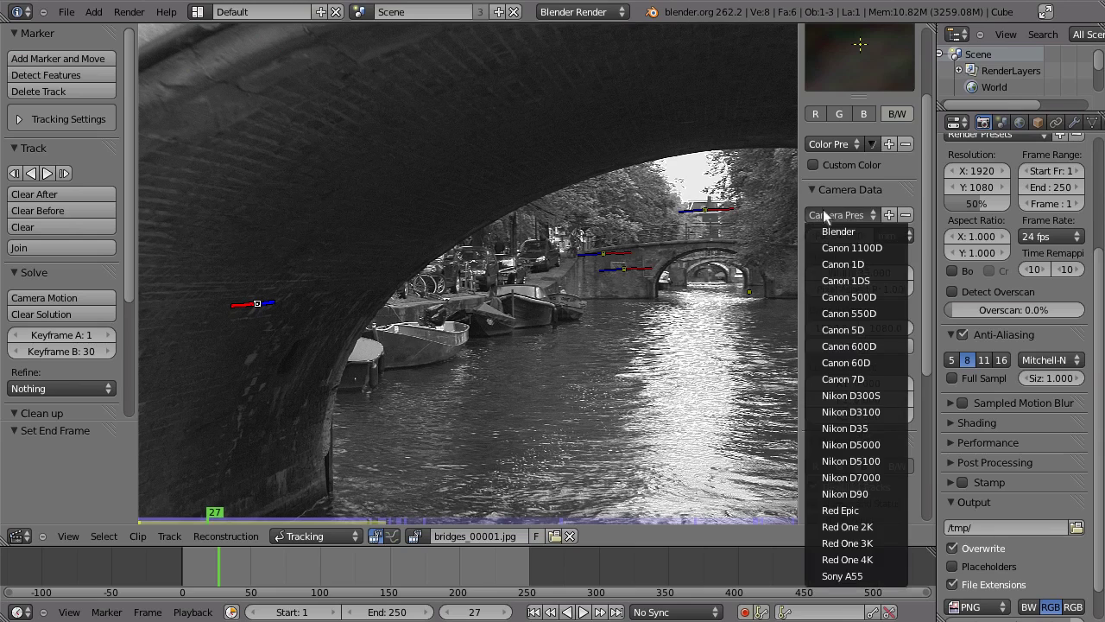
{"action": "left_click", "coordinate": [835, 528]}
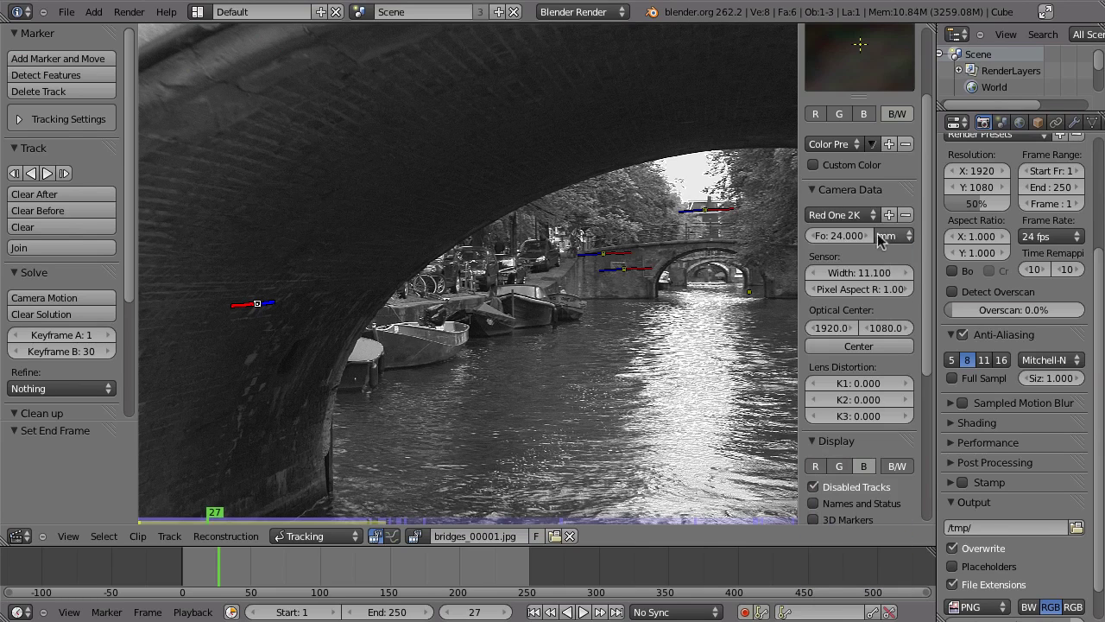
{"action": "left_click", "coordinate": [844, 215]}
{"action": "key", "text": "Escape"}
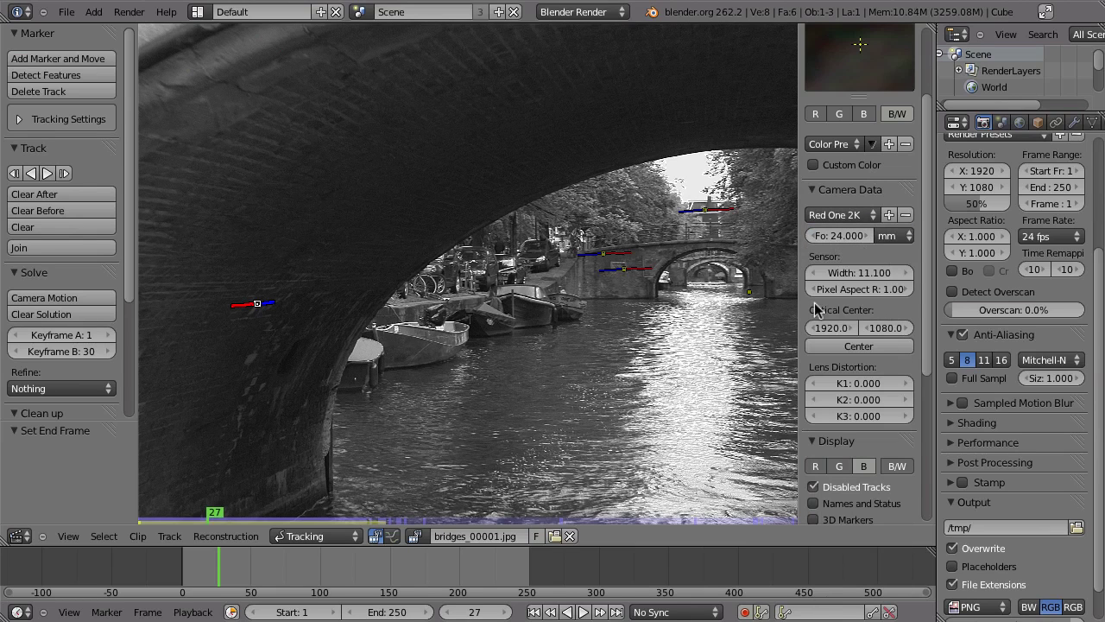
Step: Collapse the display settings, expand the proxy options with more room for them, and enable Proxy / Timecode for the clip
{"action": "middle_click_drag", "start_coordinate": [571, 324], "coordinate": [488, 329]}
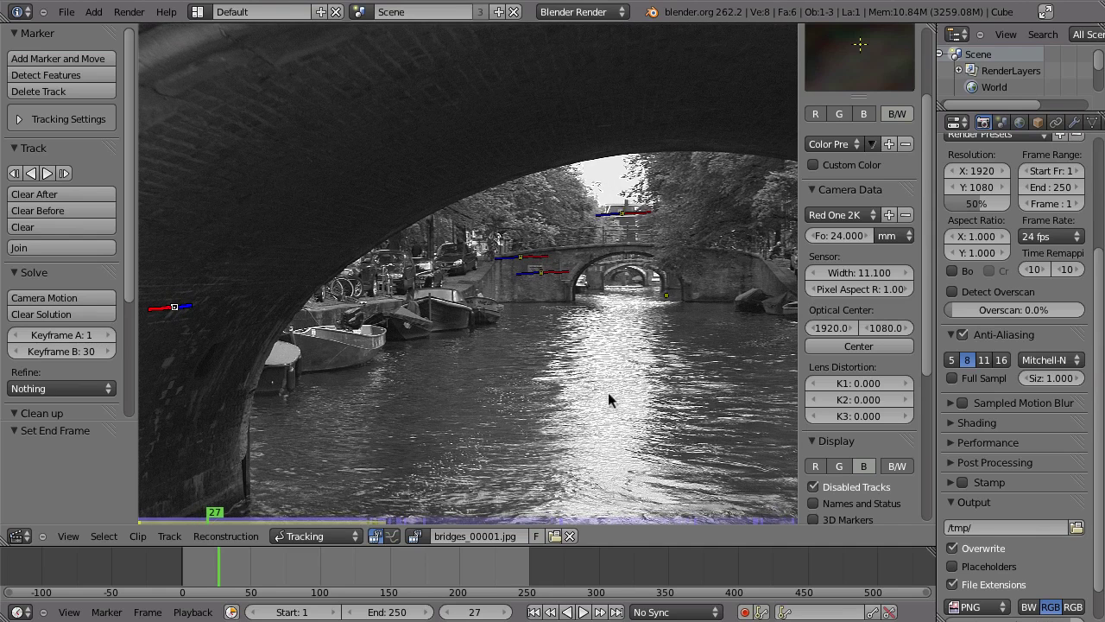
{"action": "scroll", "coordinate": [893, 112], "scroll_direction": "down", "scroll_amount": 7}
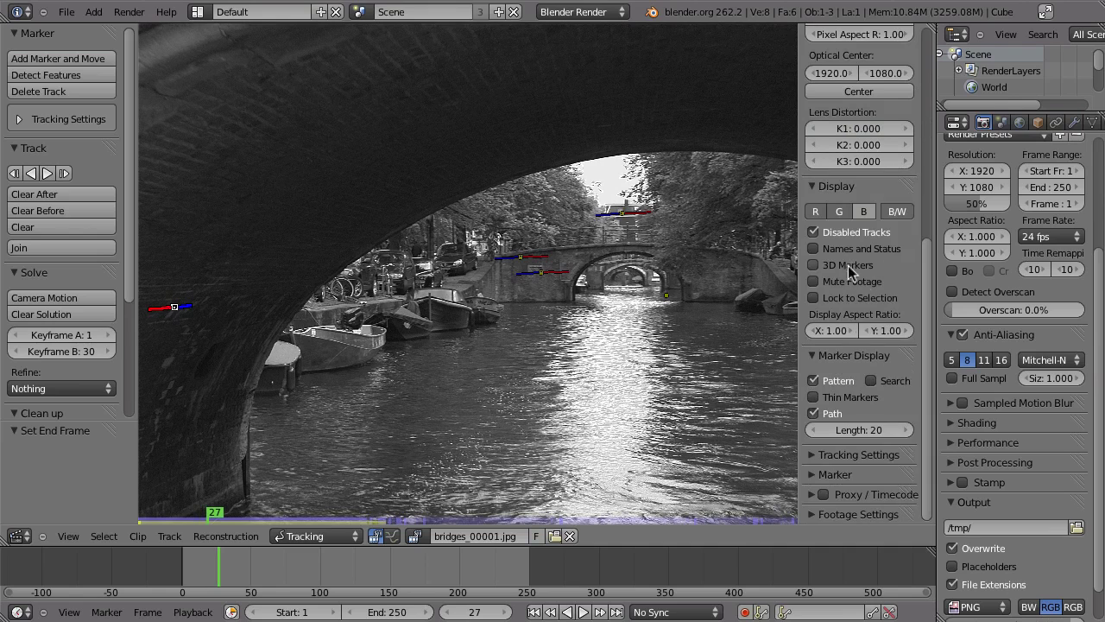
{"action": "left_click", "coordinate": [827, 186]}
{"action": "left_click", "coordinate": [811, 345]}
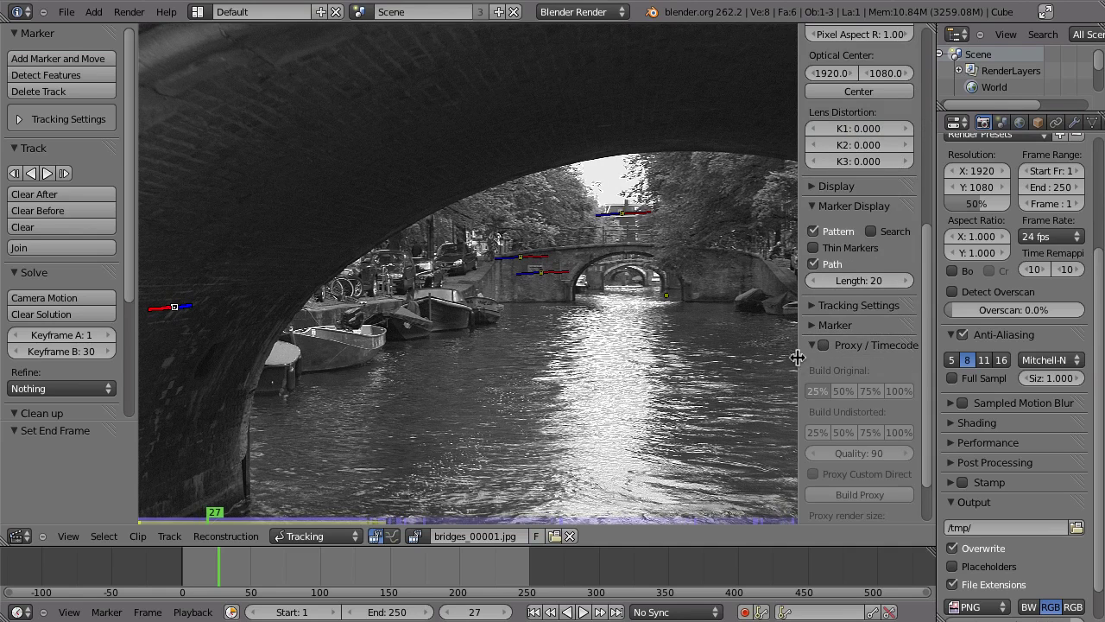
{"action": "left_click_drag", "start_coordinate": [799, 362], "coordinate": [741, 354]}
{"action": "left_click", "coordinate": [764, 345]}
{"action": "scroll", "coordinate": [803, 346], "scroll_direction": "down", "scroll_amount": 2}
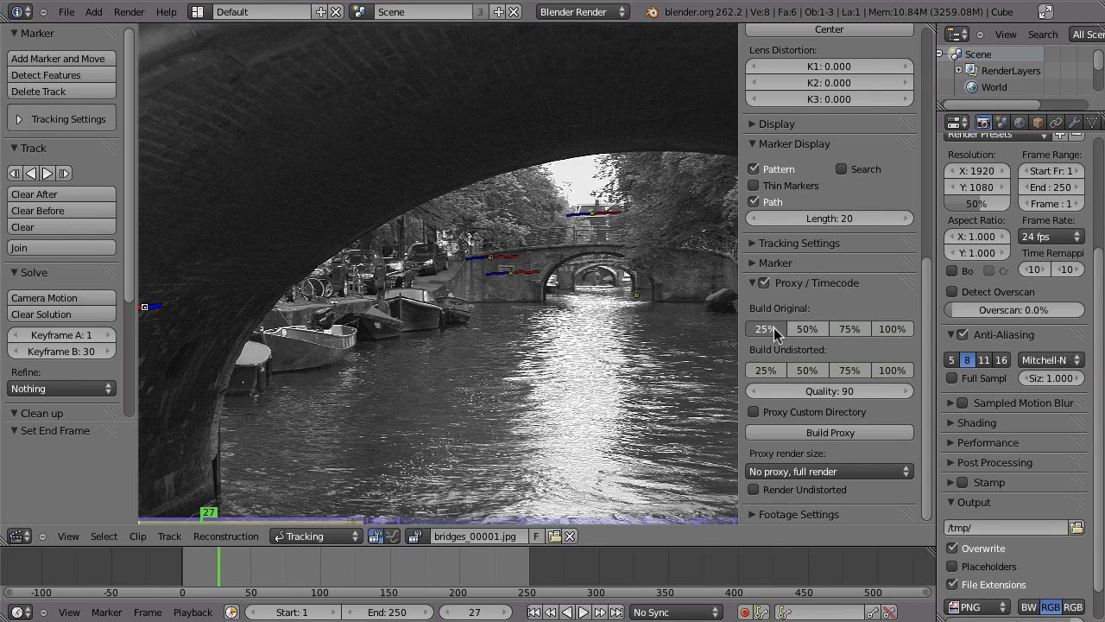
Step: Include 50% proxies for both the original and undistorted footage, start building the proxies, and cancel the build
{"action": "left_click", "coordinate": [807, 333]}
{"action": "middle_click_drag", "start_coordinate": [467, 152], "coordinate": [544, 252]}
{"action": "middle_click_drag", "start_coordinate": [466, 262], "coordinate": [468, 235]}
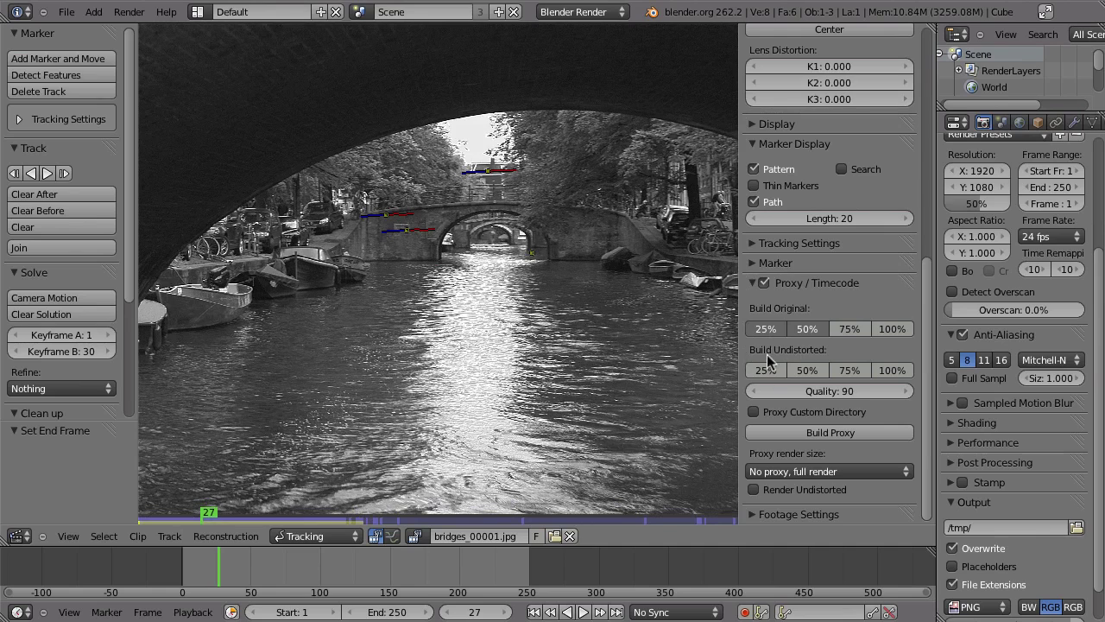
{"action": "left_click", "coordinate": [794, 370]}
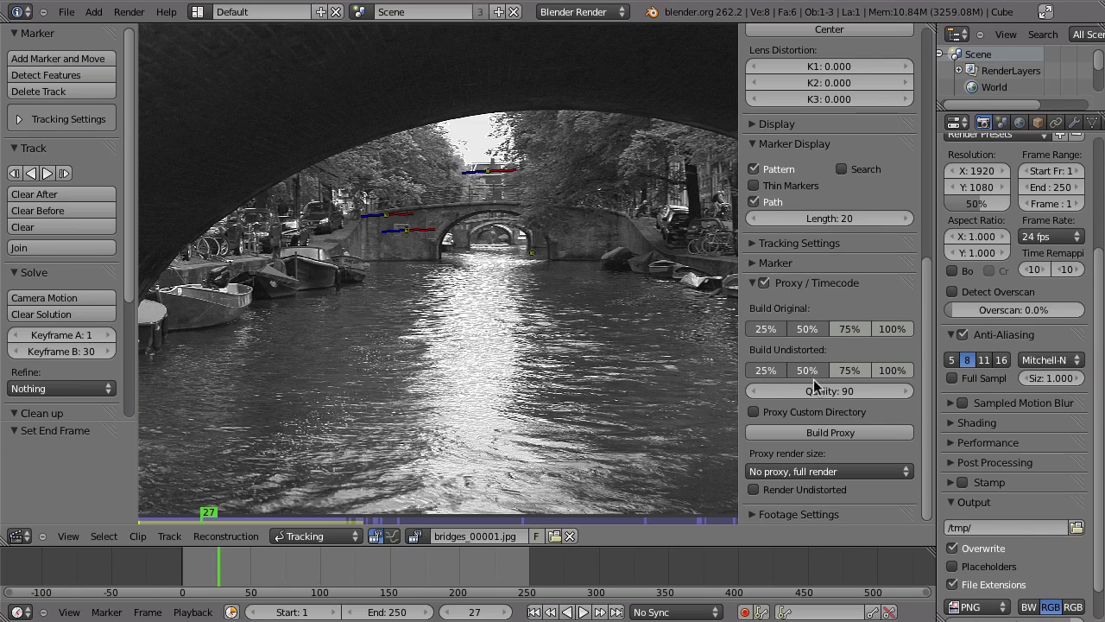
{"action": "left_click", "coordinate": [803, 432]}
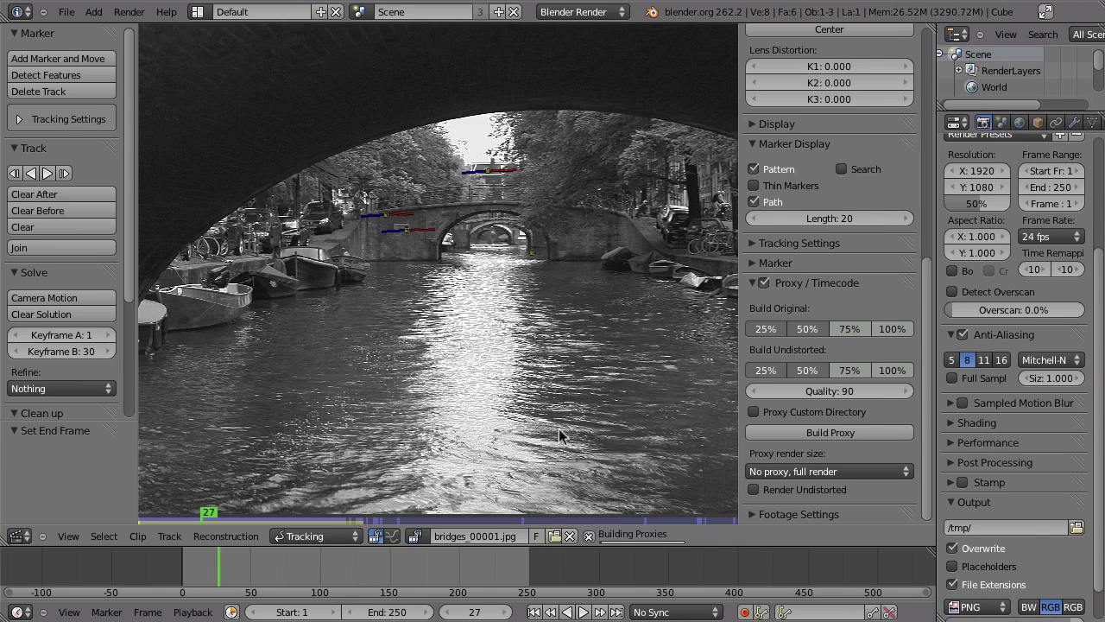
{"action": "left_click", "coordinate": [590, 539]}
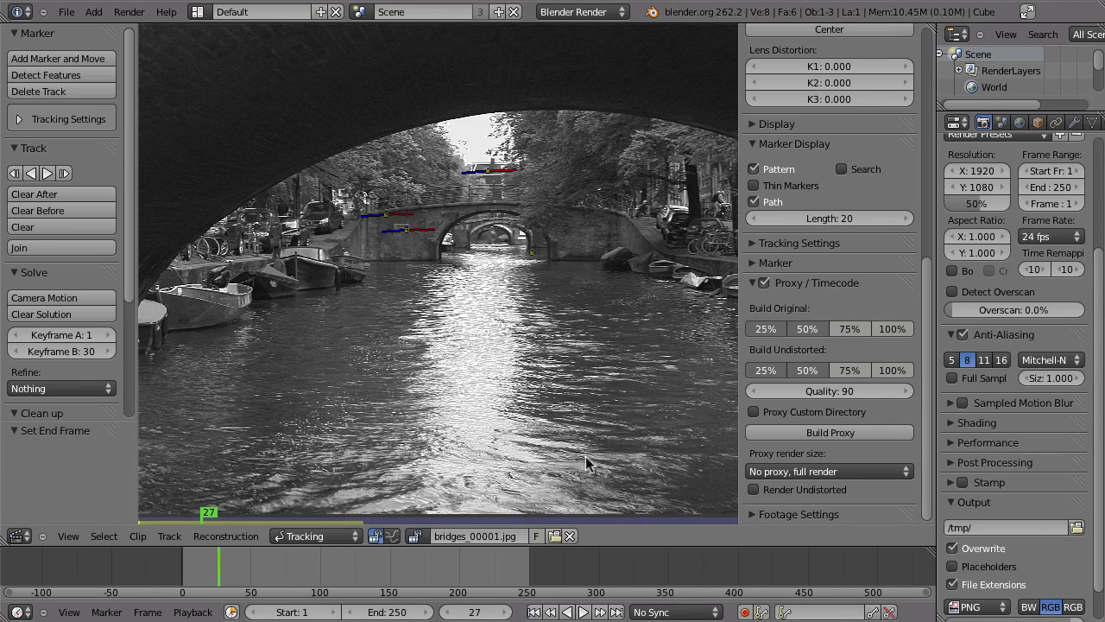
Step: Split the clip editor area horizontally and turn the upper half into a 3D view
{"action": "key", "text": "ctrl+Up"}
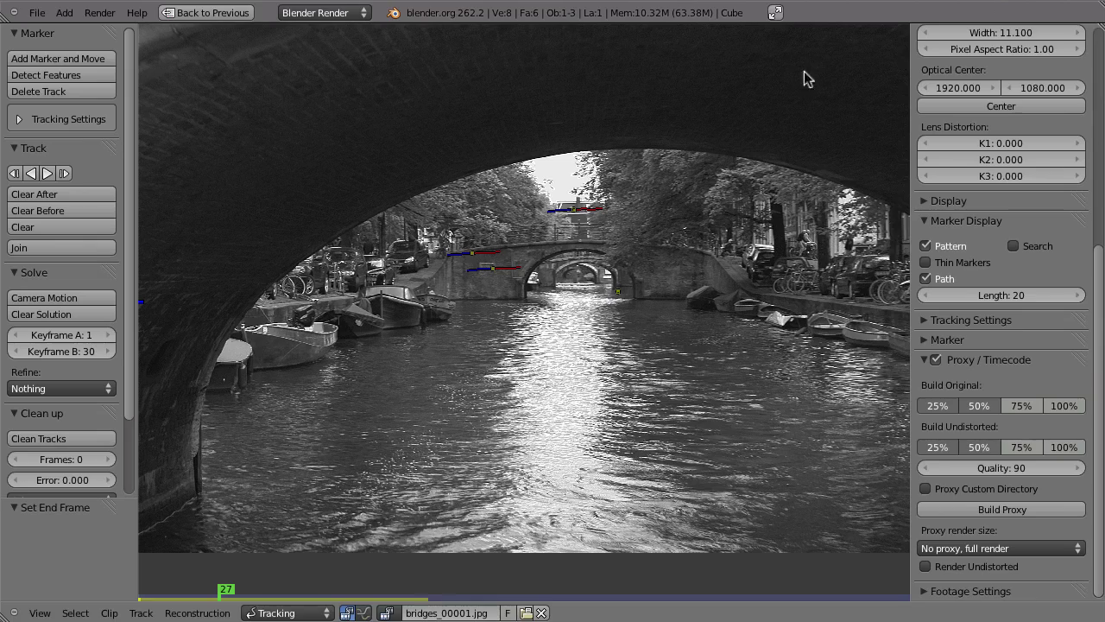
{"action": "key", "text": "ctrl+Up"}
{"action": "left_click_drag", "start_coordinate": [933, 28], "coordinate": [518, 244]}
{"action": "left_click", "coordinate": [23, 250]}
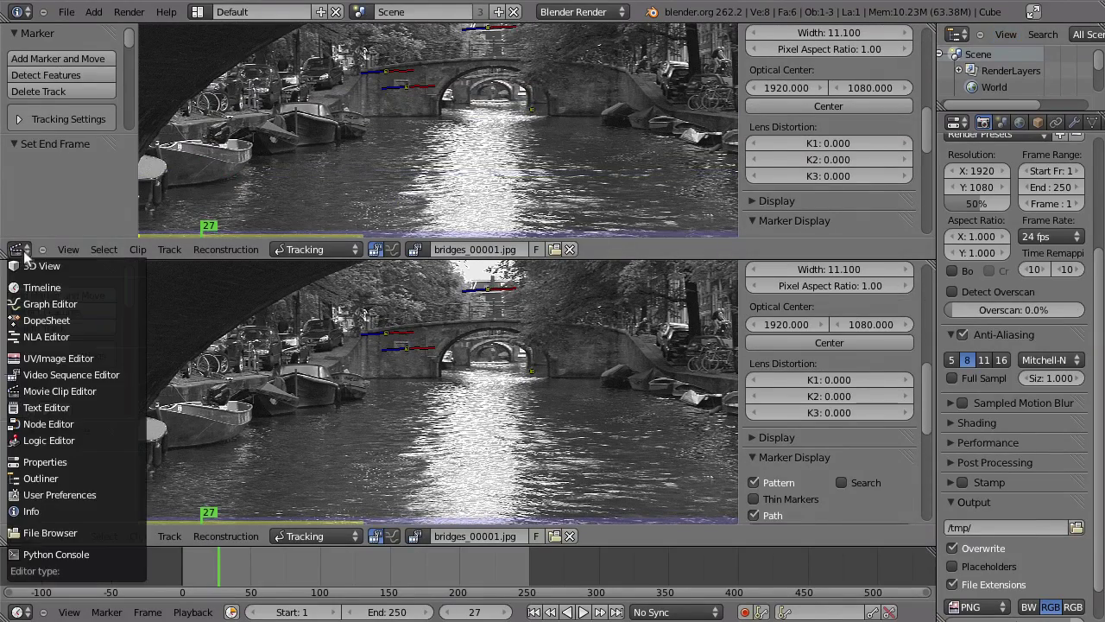
{"action": "left_click", "coordinate": [36, 264]}
Step: Set the bridges clip as the background of the 3D view
{"action": "scroll", "coordinate": [95, 311], "scroll_direction": "down", "scroll_amount": 5}
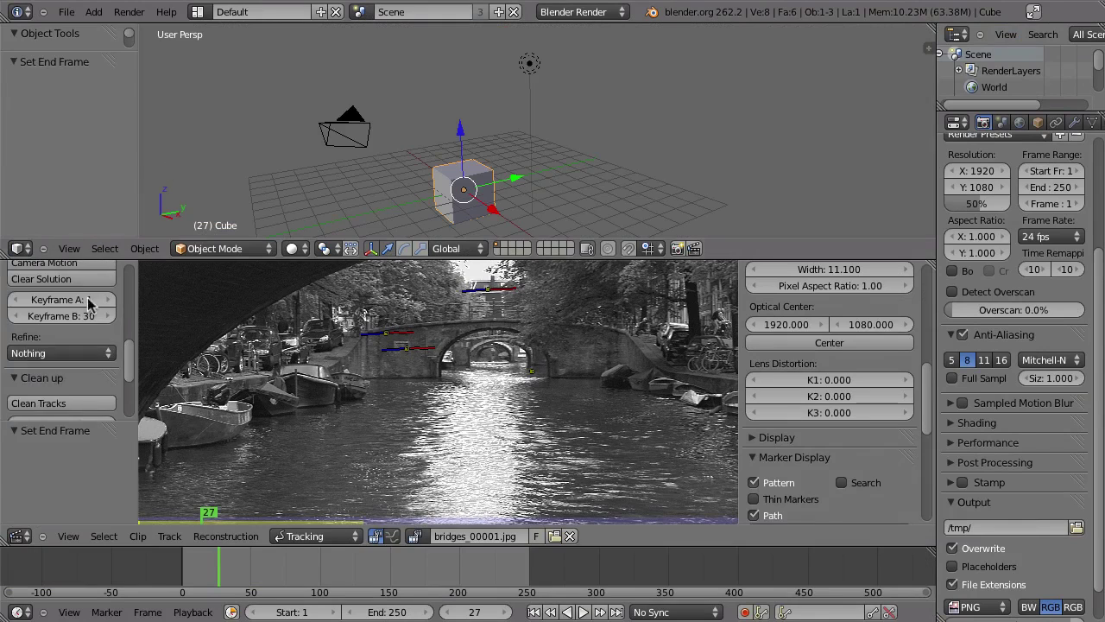
{"action": "scroll", "coordinate": [76, 393], "scroll_direction": "down", "scroll_amount": 4}
{"action": "left_click", "coordinate": [76, 389]}
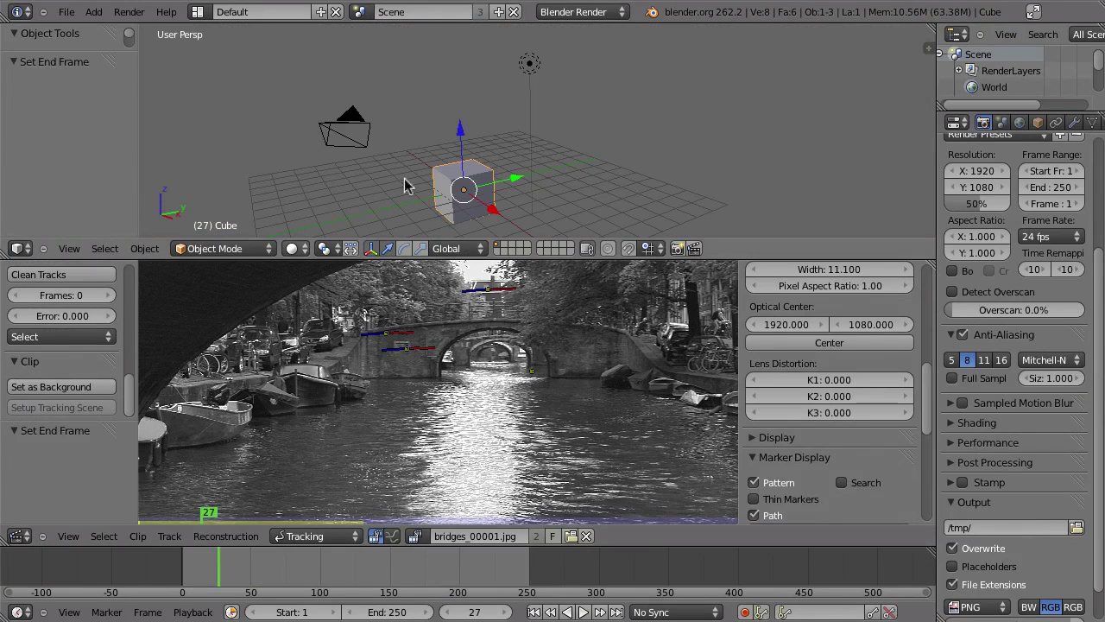
Step: Select the camera and expand the movie clip entry in the 3D view's background image settings
{"action": "right_click", "coordinate": [343, 166]}
{"action": "key", "text": "n"}
{"action": "scroll", "coordinate": [827, 78], "scroll_direction": "down", "scroll_amount": 6}
{"action": "left_click", "coordinate": [794, 209]}
{"action": "left_click", "coordinate": [851, 233]}
{"action": "left_click", "coordinate": [870, 92]}
Step: Set the background clip's proxy render size to 50% and turn off Render Undistorted
{"action": "left_click", "coordinate": [836, 156]}
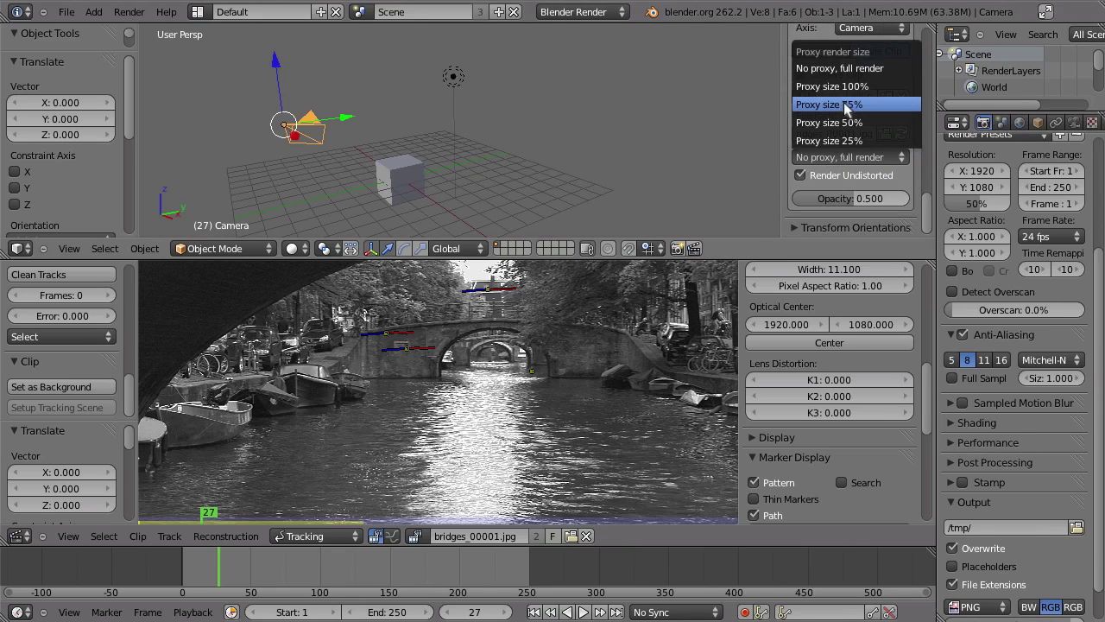
{"action": "left_click", "coordinate": [845, 104]}
{"action": "left_click", "coordinate": [851, 156]}
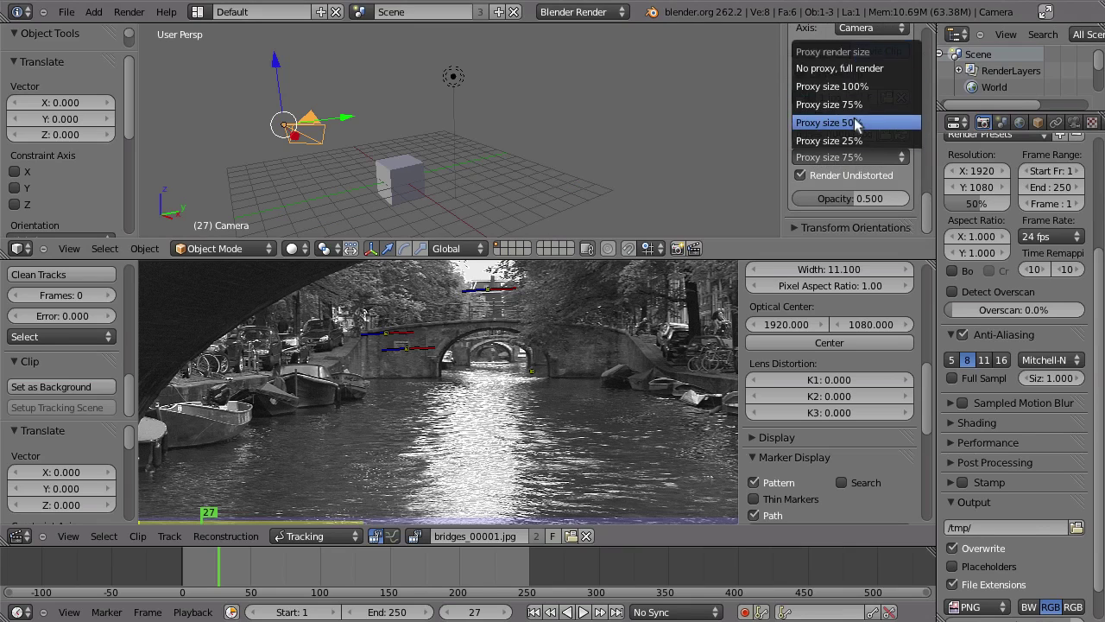
{"action": "left_click", "coordinate": [850, 122]}
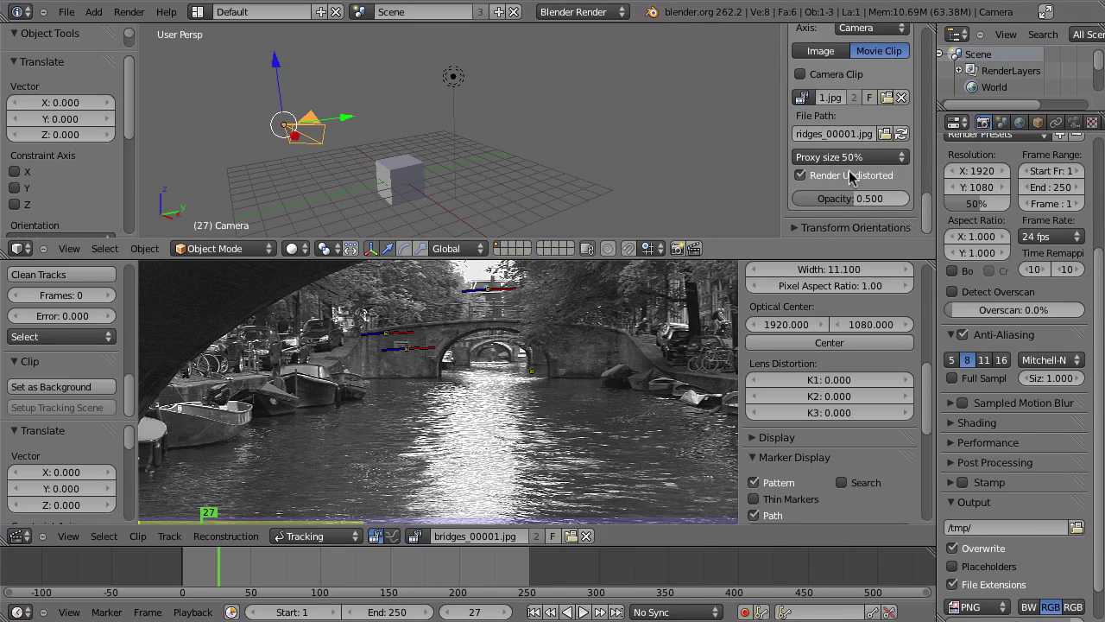
{"action": "left_click", "coordinate": [801, 176]}
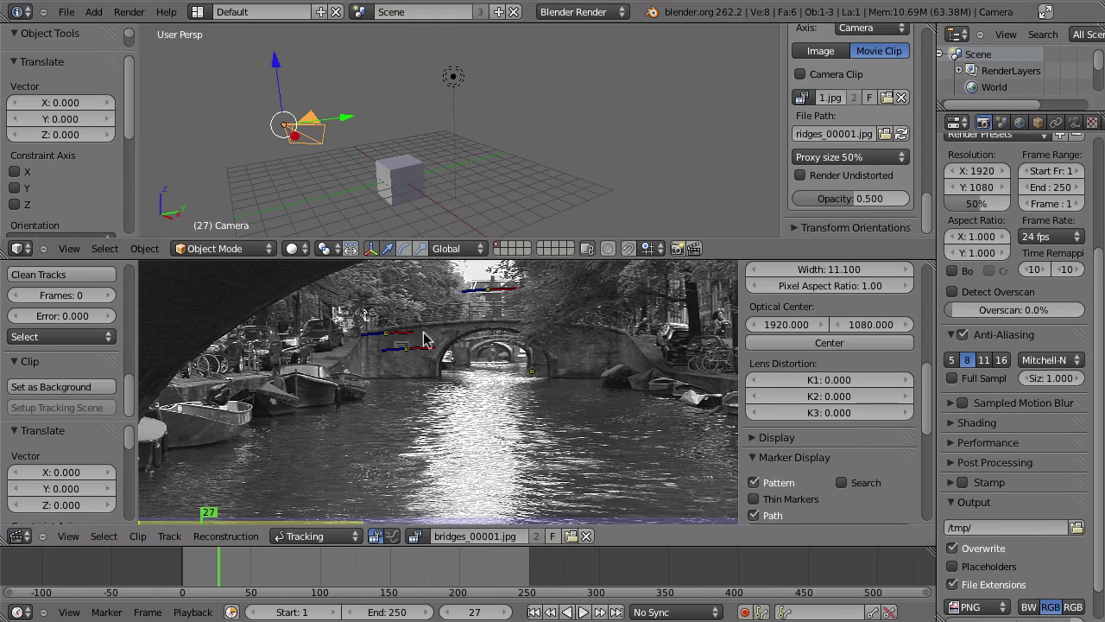
{"action": "middle_click_drag", "start_coordinate": [573, 331], "coordinate": [611, 259], "text": "ctrl"}
{"action": "middle_click_drag", "start_coordinate": [548, 308], "coordinate": [625, 309]}
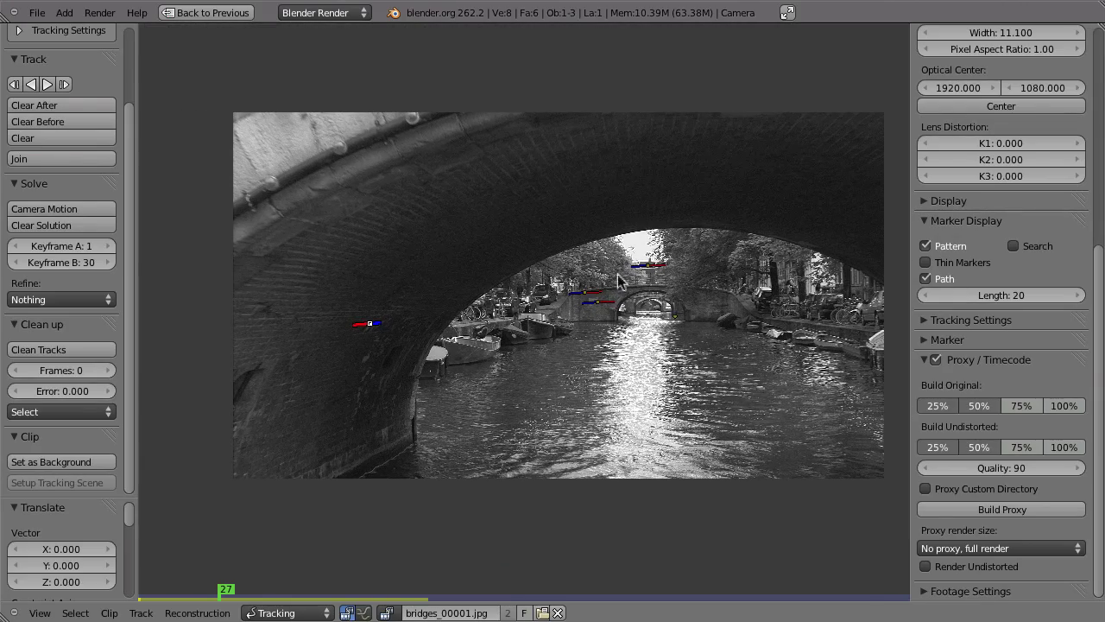
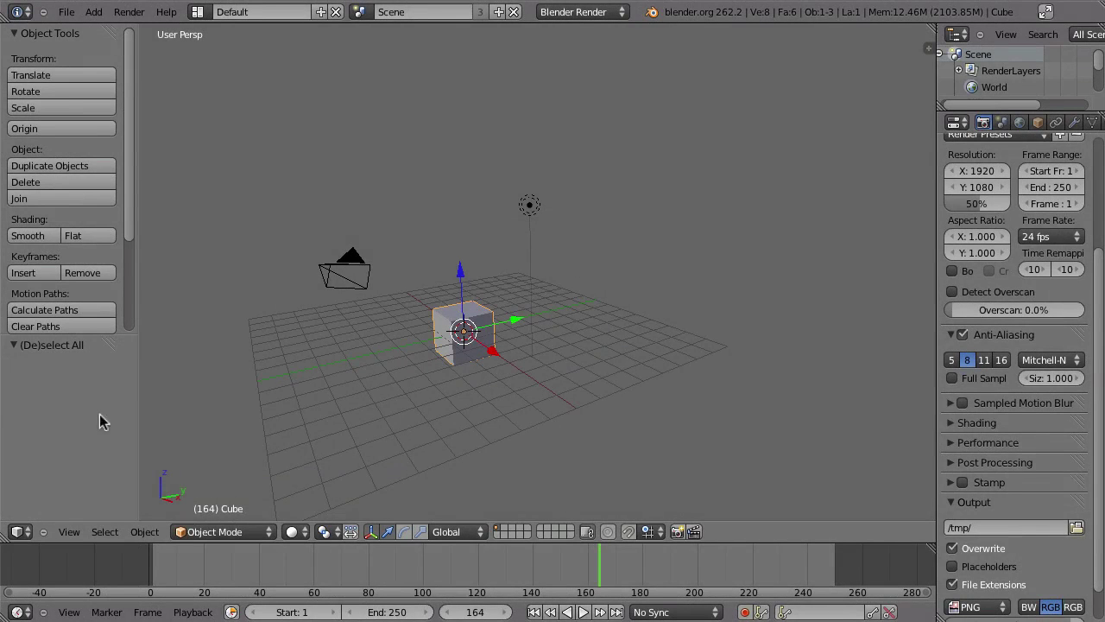
Step: Change the 3D view to the Movie Clip Editor and select all tracks of the MVI_2917.MOV clip
{"action": "left_click", "coordinate": [17, 532]}
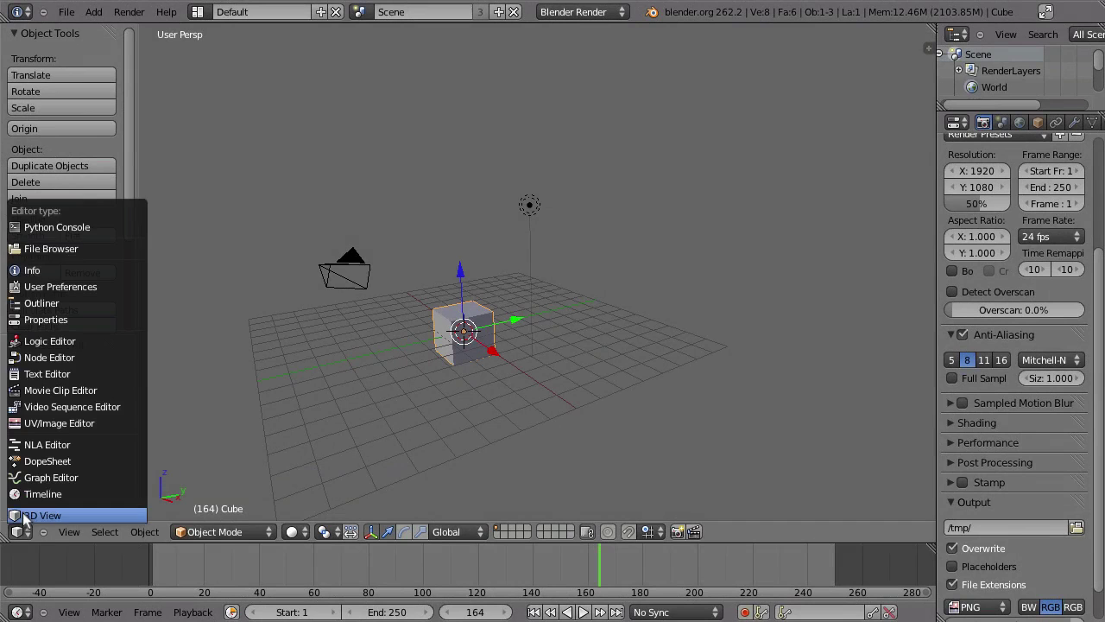
{"action": "left_click", "coordinate": [59, 389]}
{"action": "key", "text": "a"}
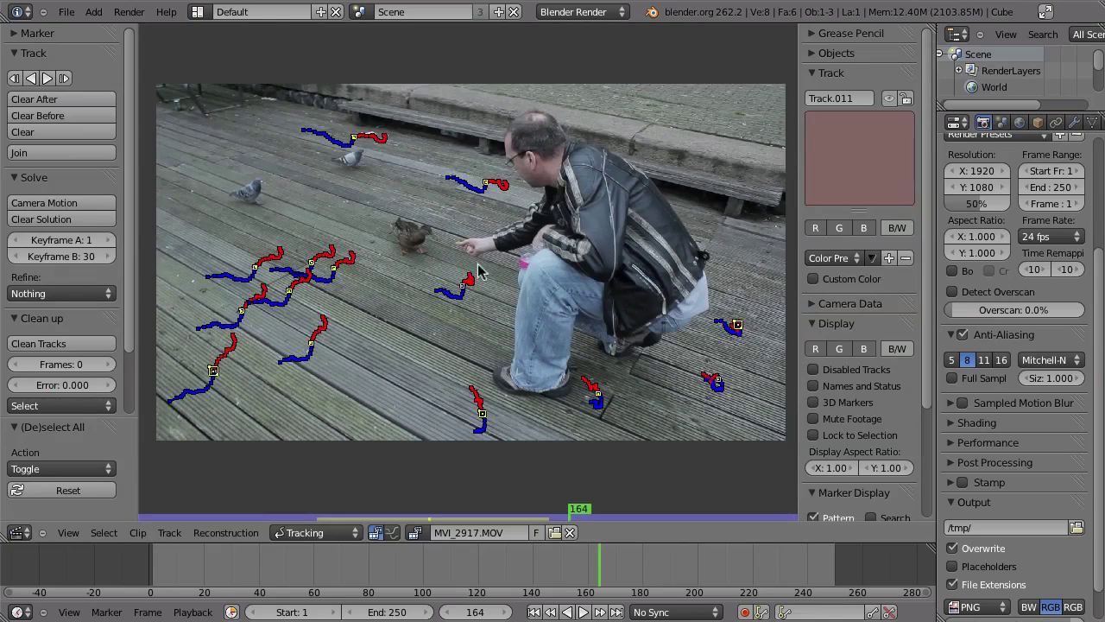
Step: Deselect the tracks, mute the footage and scrub to frame 158 to examine the motion of the track paths
{"action": "left_click_drag", "start_coordinate": [529, 558], "coordinate": [543, 453]}
{"action": "key", "text": "a"}
{"action": "key", "text": "m"}
{"action": "left_click_drag", "start_coordinate": [262, 579], "coordinate": [574, 518]}
Step: Show the tracking curve graph above the footage and select all tracks to display their curves across the frame range
{"action": "key", "text": "ctrl+Tab"}
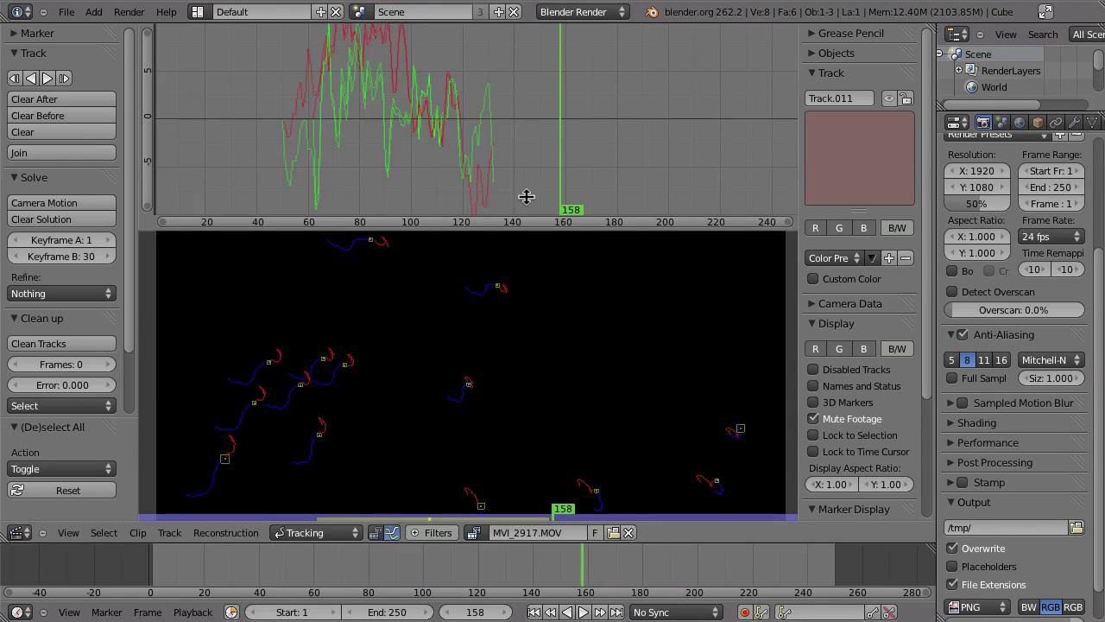
{"action": "key", "text": "a"}
{"action": "middle_click_drag", "start_coordinate": [499, 121], "coordinate": [506, 164], "text": "ctrl"}
{"action": "middle_click_drag", "start_coordinate": [506, 164], "coordinate": [785, 163]}
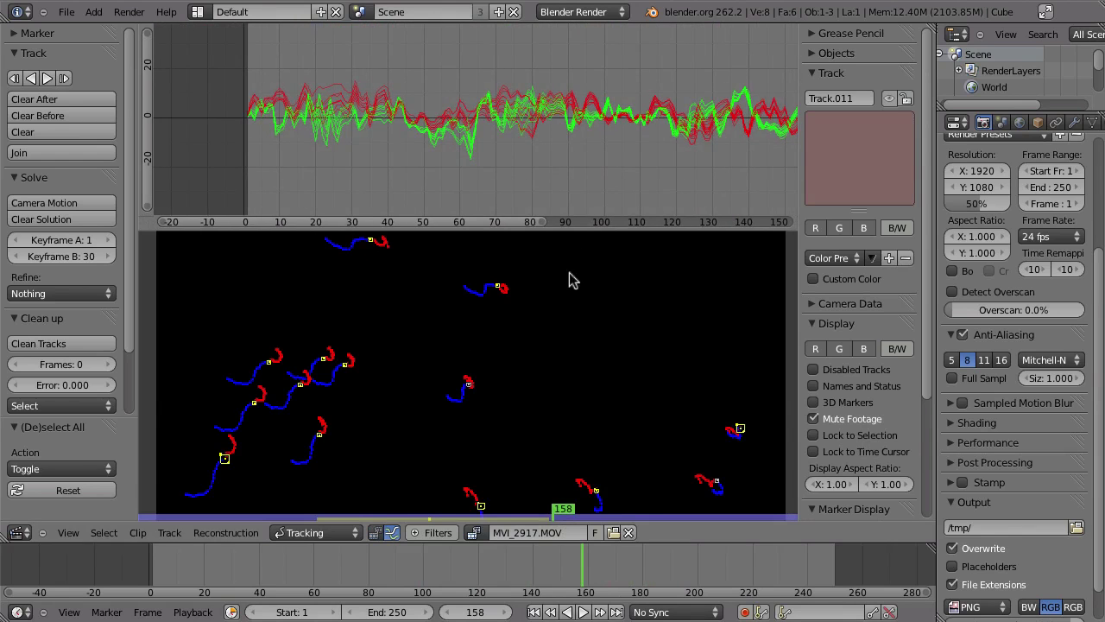
{"action": "middle_click_drag", "start_coordinate": [630, 145], "coordinate": [476, 129]}
{"action": "scroll", "coordinate": [516, 391], "scroll_direction": "down", "scroll_amount": 1}
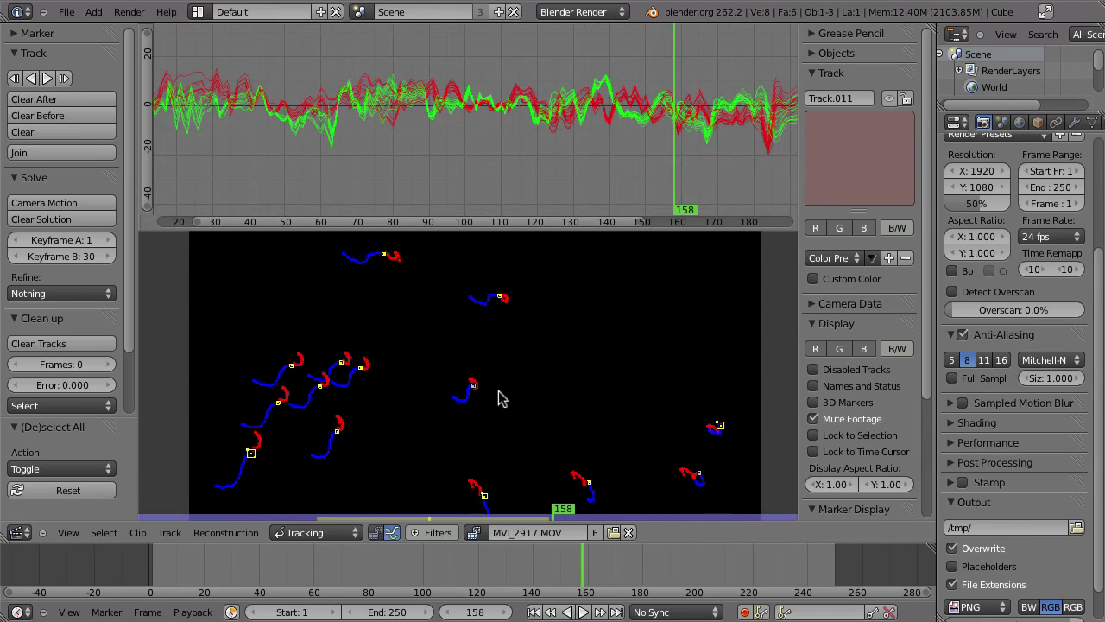
Step: Unmute the footage and fit the whole frame in the area below the curves
{"action": "key", "text": "m"}
{"action": "middle_click_drag", "start_coordinate": [473, 415], "coordinate": [367, 418]}
{"action": "middle_click_drag", "start_coordinate": [436, 419], "coordinate": [617, 380], "text": "ctrl"}
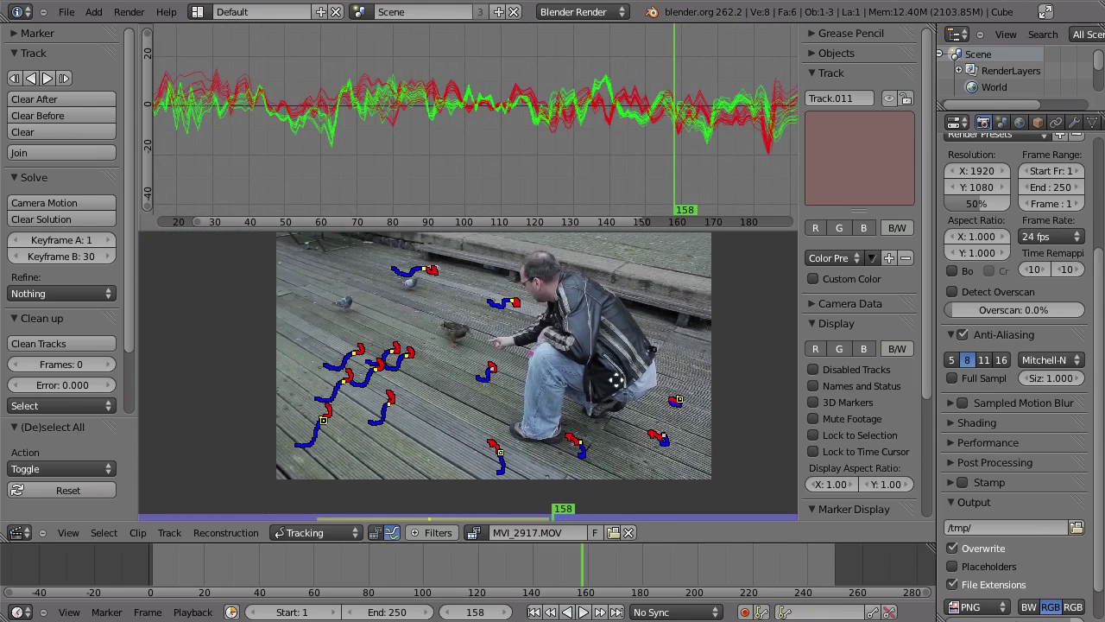
Step: Expand the clip's camera data and apply the Canon 550D camera preset
{"action": "left_click", "coordinate": [847, 303]}
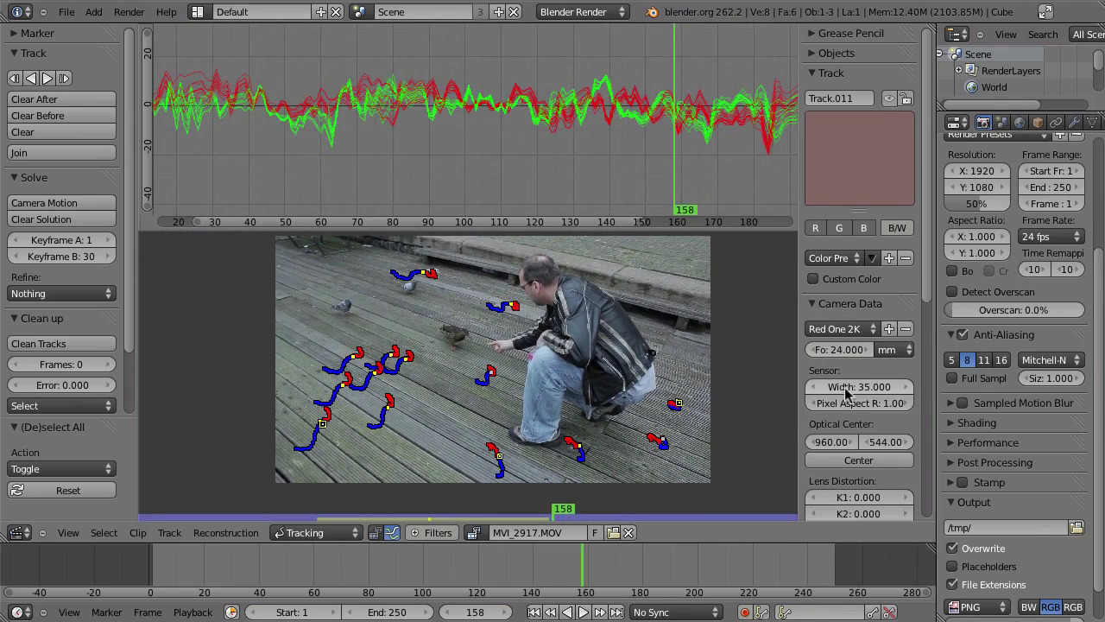
{"action": "scroll", "coordinate": [846, 393], "scroll_direction": "down", "scroll_amount": 2}
{"action": "left_click", "coordinate": [838, 260]}
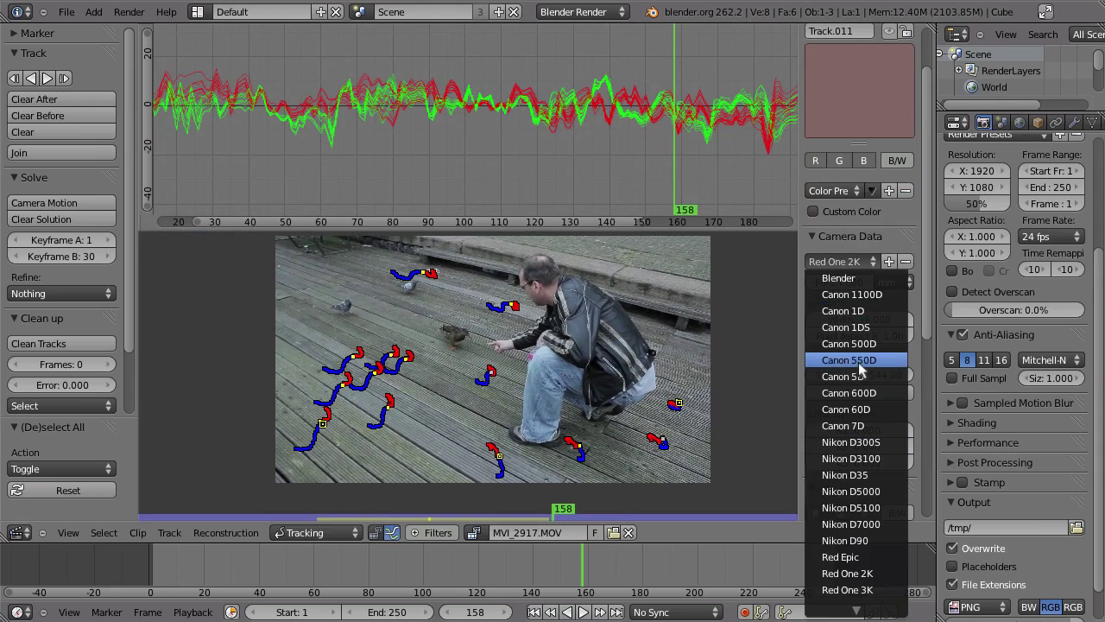
{"action": "left_click", "coordinate": [825, 356]}
Step: Set the camera's focal length to 20 mm
{"action": "scroll", "coordinate": [842, 285], "scroll_direction": "down", "scroll_amount": 2}
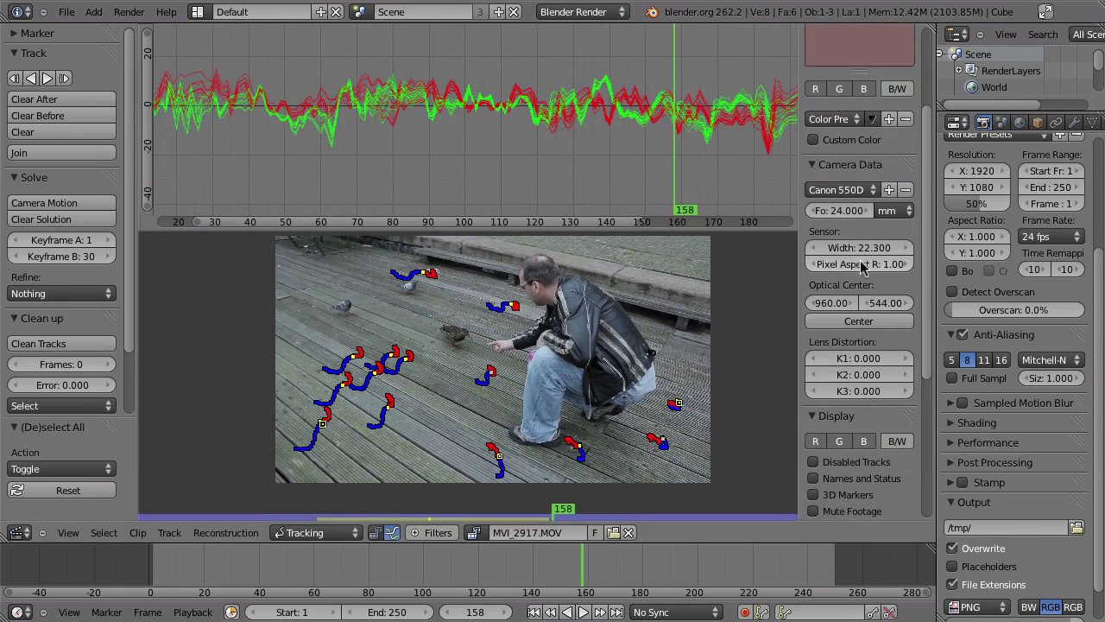
{"action": "left_click", "coordinate": [839, 211]}
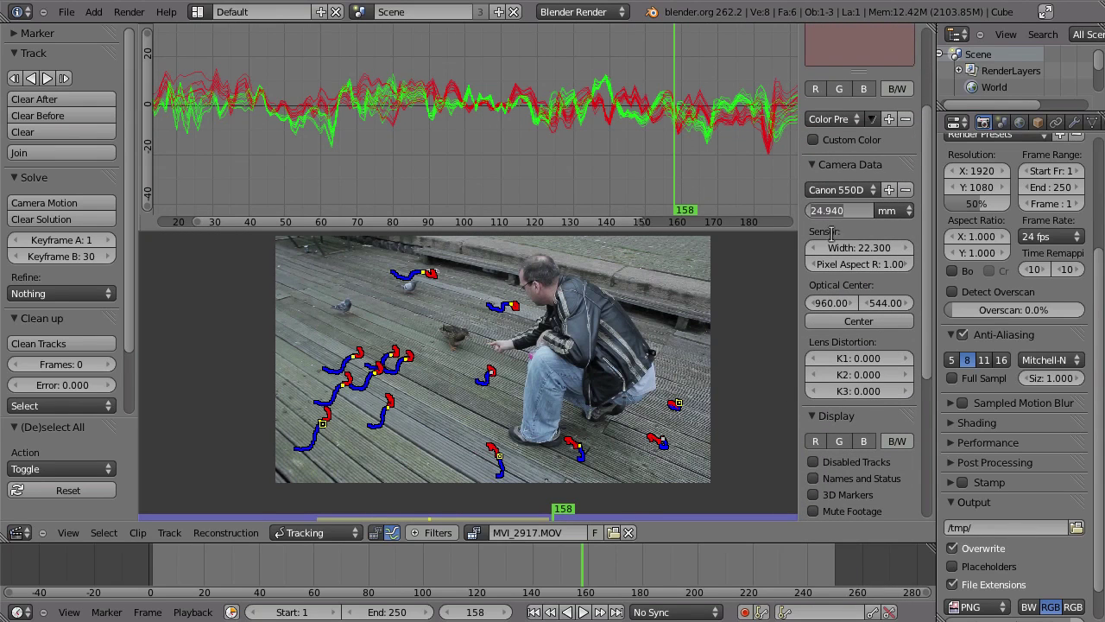
{"action": "type", "text": "20"}
{"action": "key", "text": "Return"}
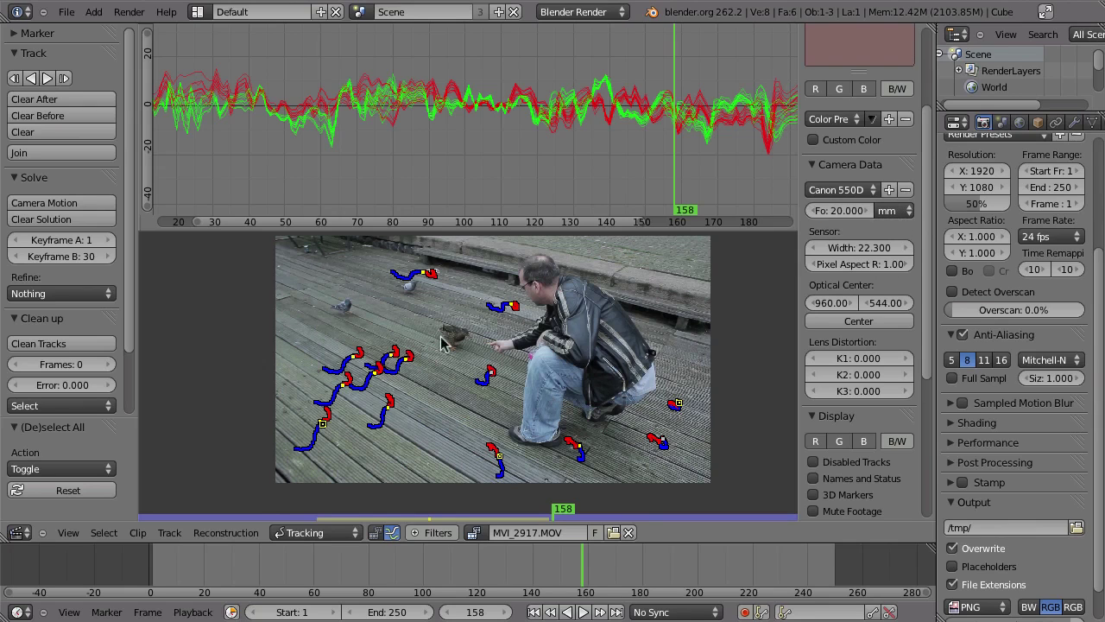
Step: Scrub through the tracking curves to frame 112 to look for a suitable pair of solve keyframes
{"action": "middle_click_drag", "start_coordinate": [513, 179], "coordinate": [466, 172], "text": "ctrl"}
{"action": "middle_click_drag", "start_coordinate": [453, 171], "coordinate": [545, 170]}
{"action": "mouse_move", "coordinate": [340, 161]}
{"action": "left_mouse_down"}
{"action": "mouse_move", "coordinate": [603, 141]}
{"action": "mouse_move", "coordinate": [582, 142]}
{"action": "left_mouse_up"}
Step: Set solve Keyframe A to 77 and Keyframe B to 113, and solve the camera motion
{"action": "left_click", "coordinate": [69, 240]}
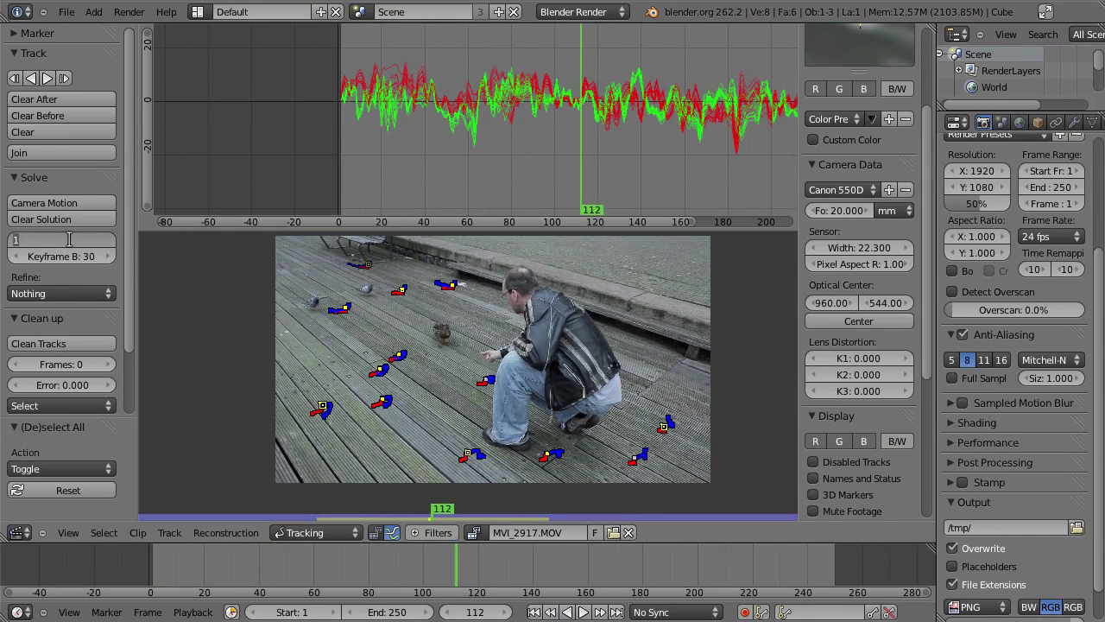
{"action": "type", "text": "77"}
{"action": "key", "text": "Return"}
{"action": "left_click", "coordinate": [67, 256]}
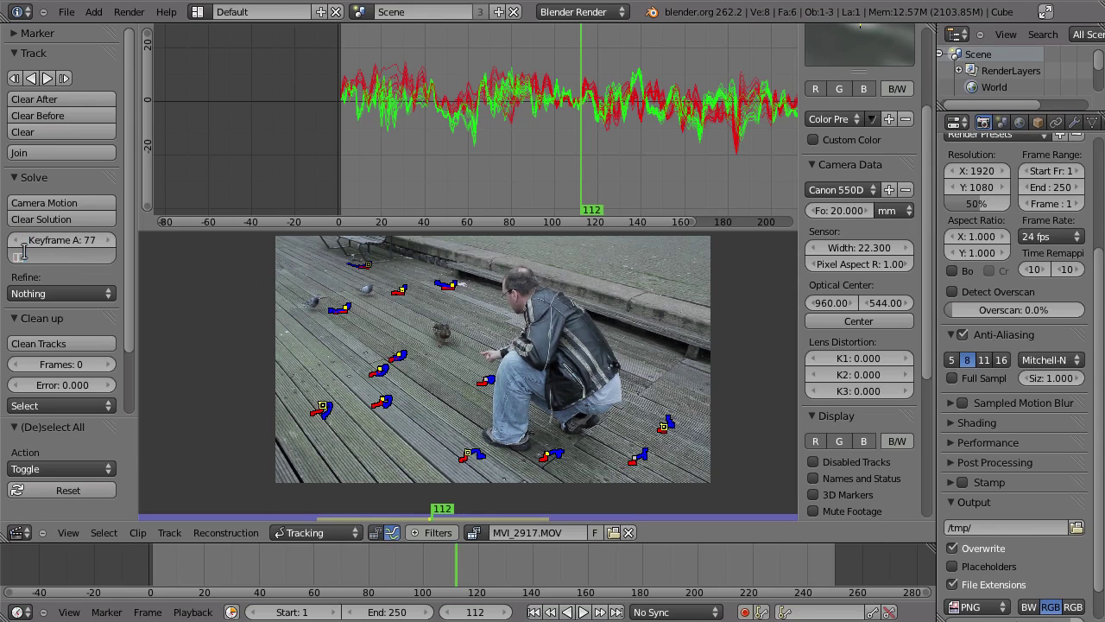
{"action": "type", "text": "113"}
{"action": "key", "text": "Return"}
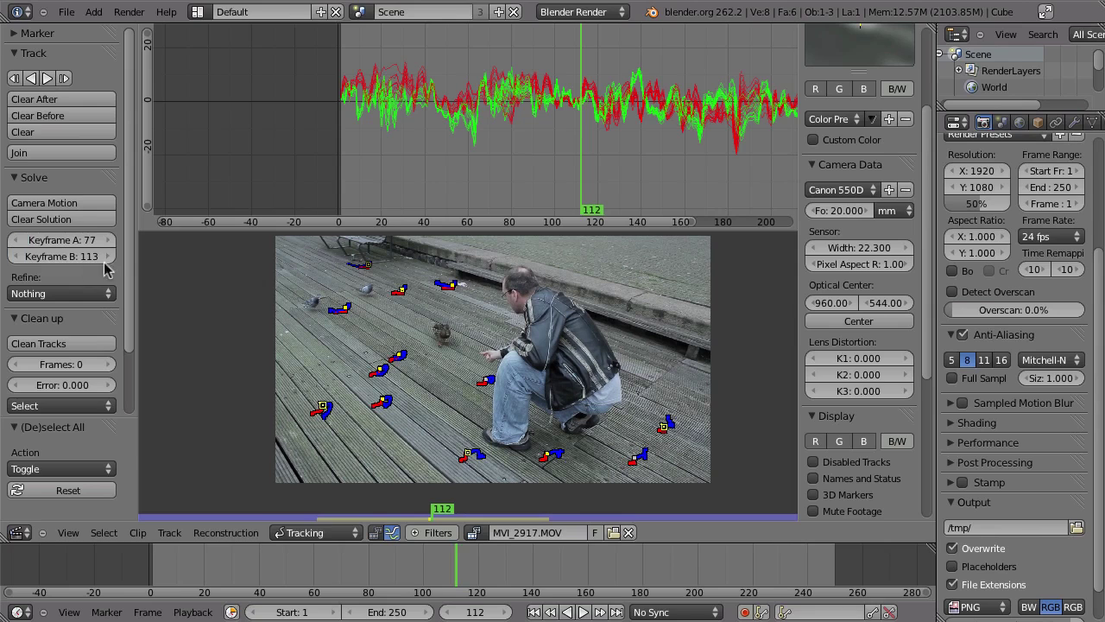
{"action": "left_click", "coordinate": [62, 204]}
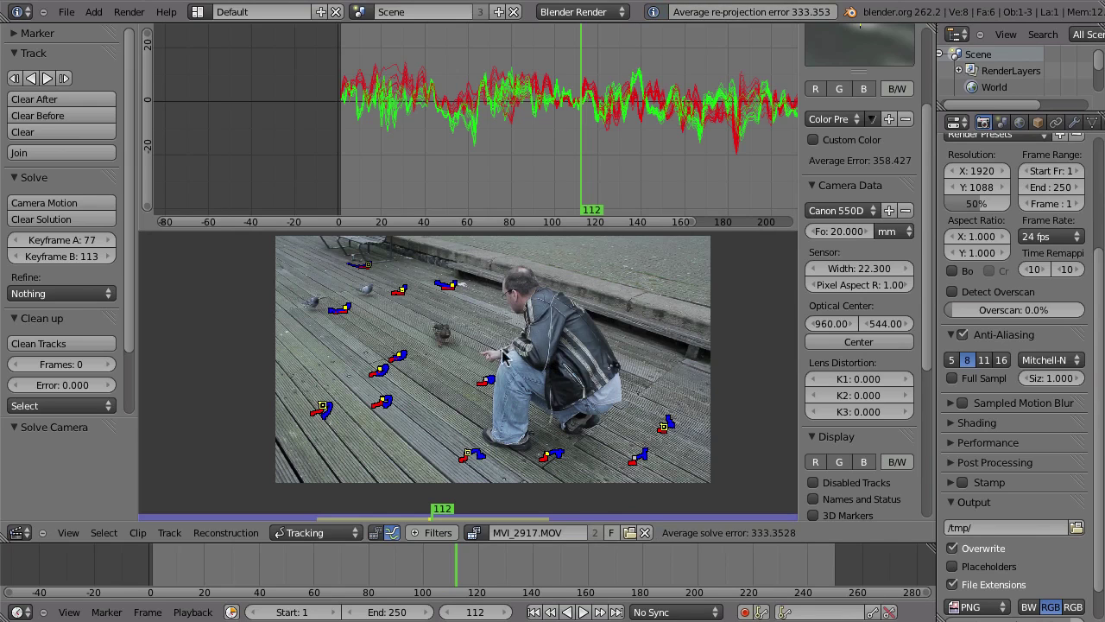
{"action": "middle_click_drag", "start_coordinate": [585, 345], "coordinate": [552, 353]}
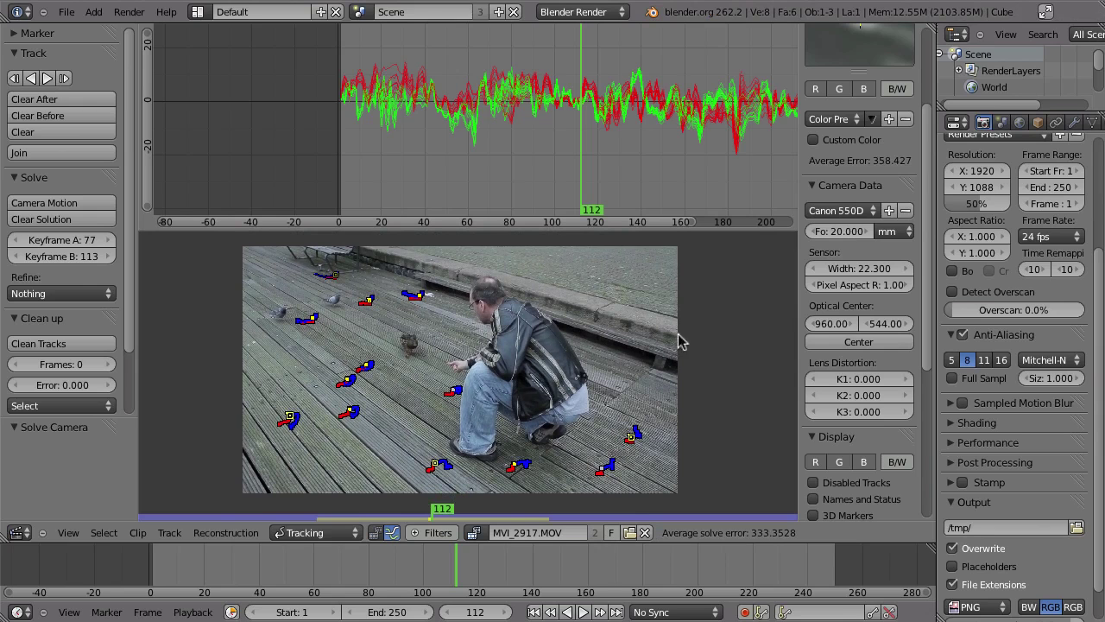
Step: Fit all curves in the graph and scrub to frames 160 and 42 to examine the solve error along the clip
{"action": "key", "text": "a"}
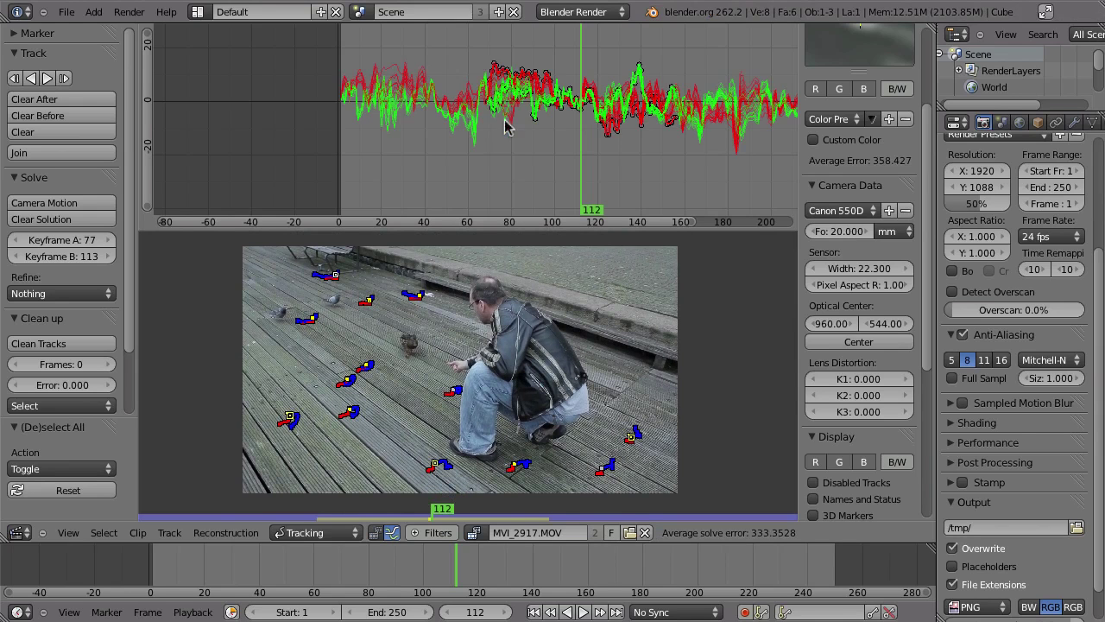
{"action": "key", "text": "Home"}
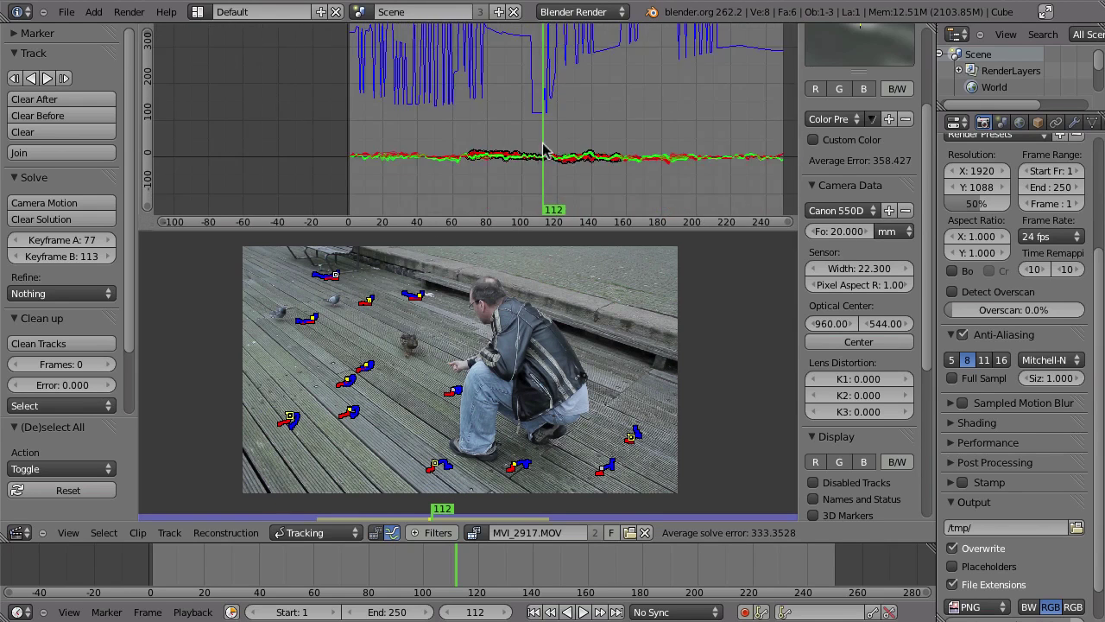
{"action": "left_click_drag", "start_coordinate": [542, 148], "coordinate": [632, 141]}
{"action": "middle_click_drag", "start_coordinate": [478, 322], "coordinate": [541, 311], "text": "ctrl"}
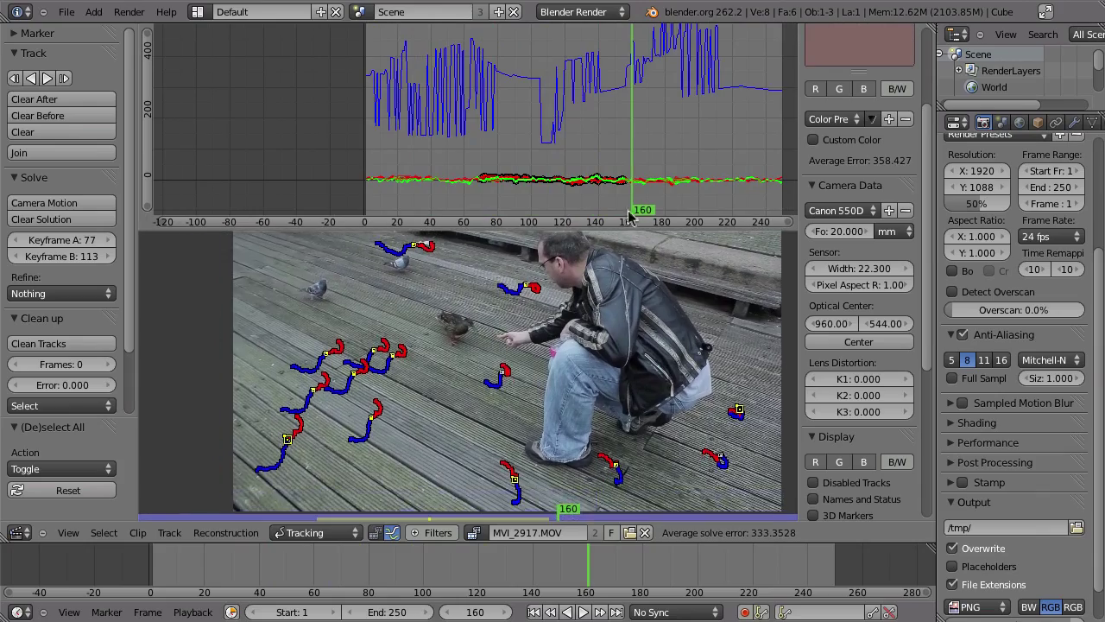
{"action": "left_click_drag", "start_coordinate": [629, 217], "coordinate": [434, 200]}
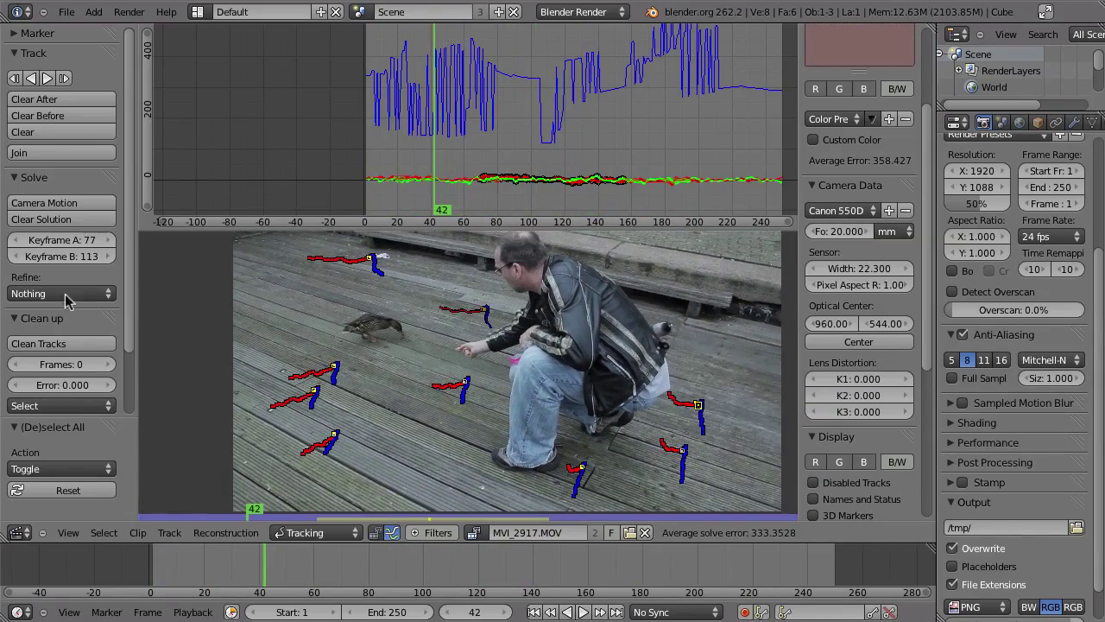
Step: Set the solver to refine Focal length, K1, K2 and solve the camera motion again
{"action": "left_click", "coordinate": [68, 293]}
{"action": "left_click", "coordinate": [52, 219]}
{"action": "key", "text": "shift+s"}
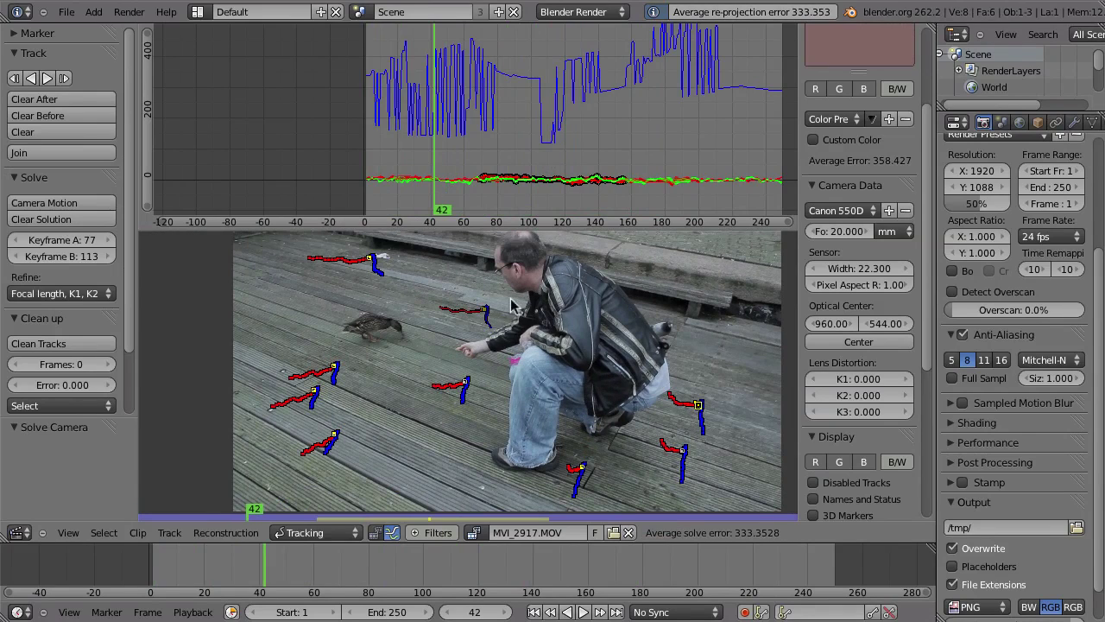
Step: Shrink the curve graph to give the footage more room and centre the footage below it
{"action": "middle_click_drag", "start_coordinate": [515, 346], "coordinate": [479, 342]}
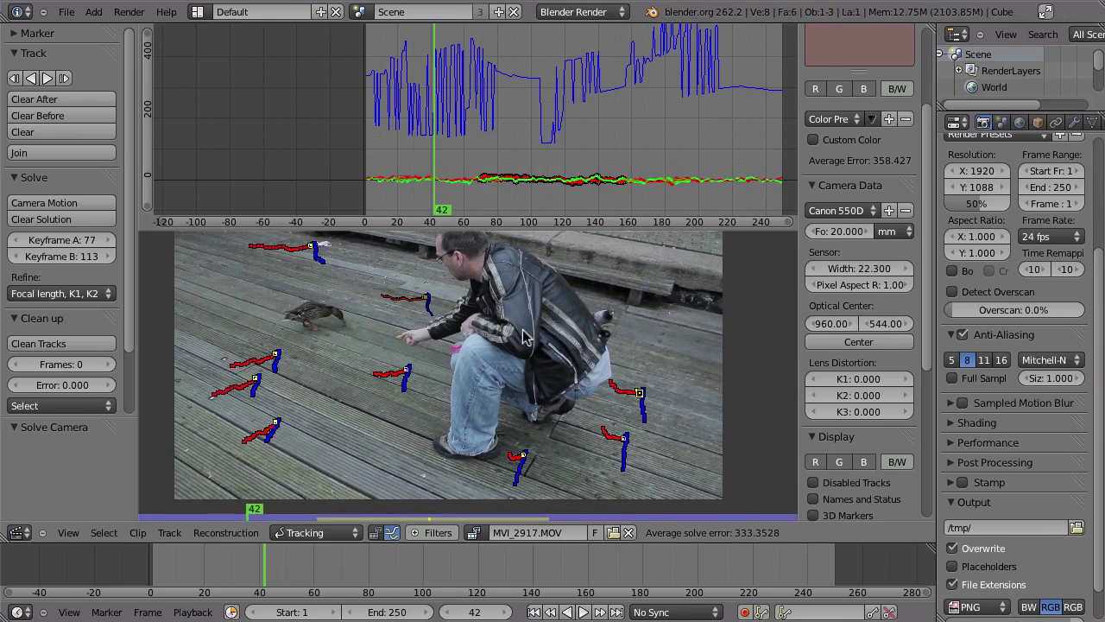
{"action": "left_click_drag", "start_coordinate": [484, 227], "coordinate": [505, 121]}
{"action": "middle_click_drag", "start_coordinate": [505, 216], "coordinate": [517, 252]}
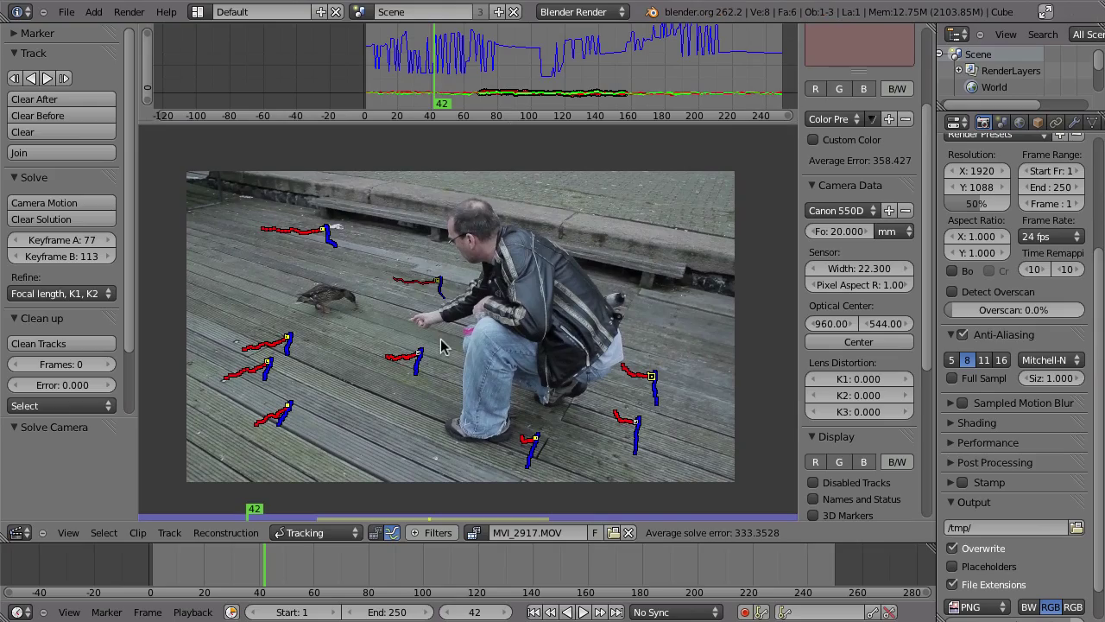
Step: Go to frame 181 and add a marker on the stone ledge behind the man, at about X 0.933, Y 0.837
{"action": "key", "text": "Left"}
{"action": "left_click_drag", "start_coordinate": [259, 562], "coordinate": [314, 524]}
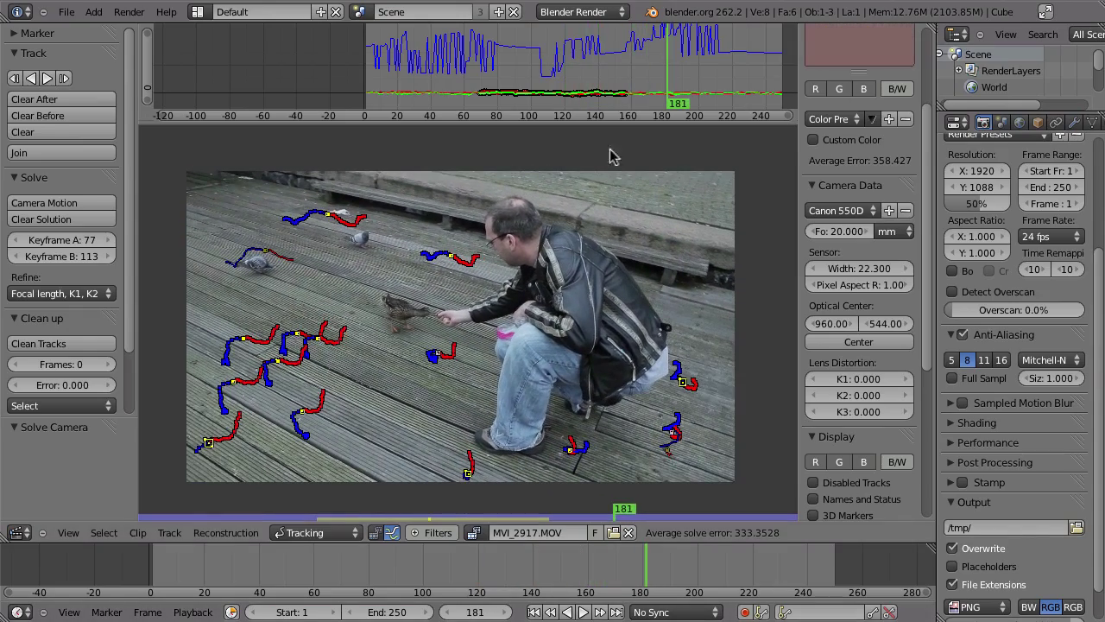
{"action": "left_click", "coordinate": [698, 224], "text": "ctrl"}
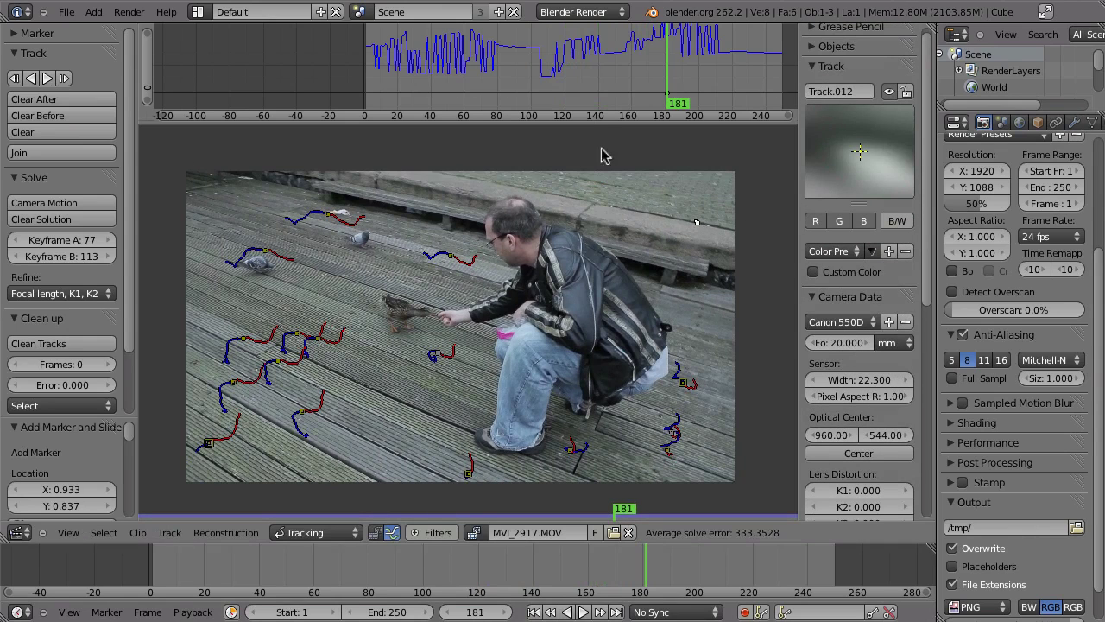
Step: Track the new stone-ledge marker forward through the clip, then backward to cover the earlier frames
{"action": "key", "text": "ctrl+t"}
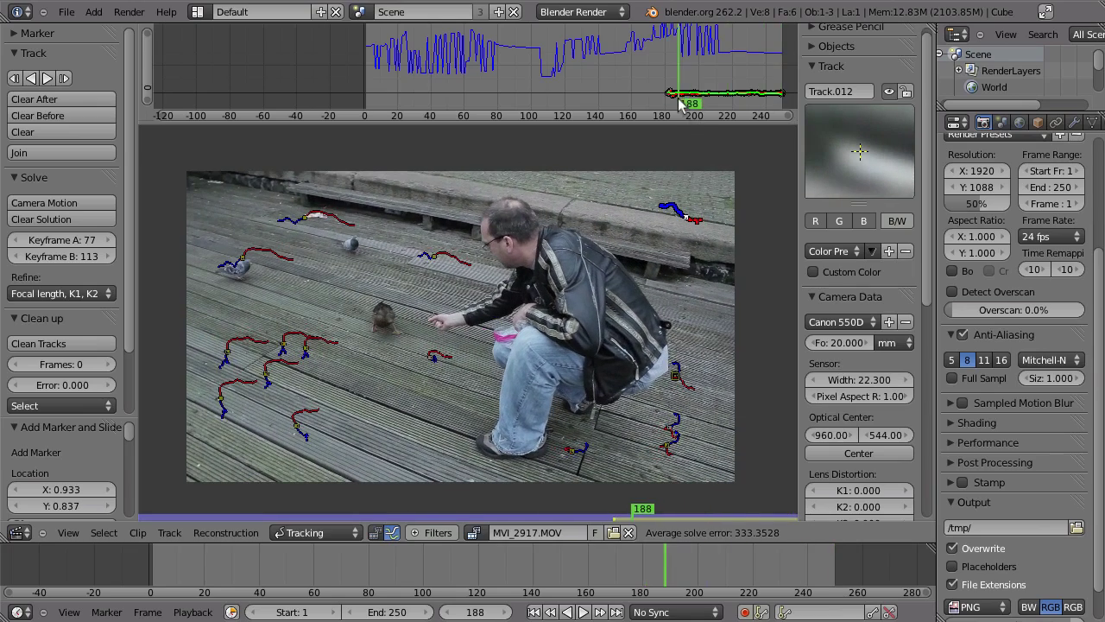
{"action": "middle_click_drag", "start_coordinate": [693, 73], "coordinate": [611, 58]}
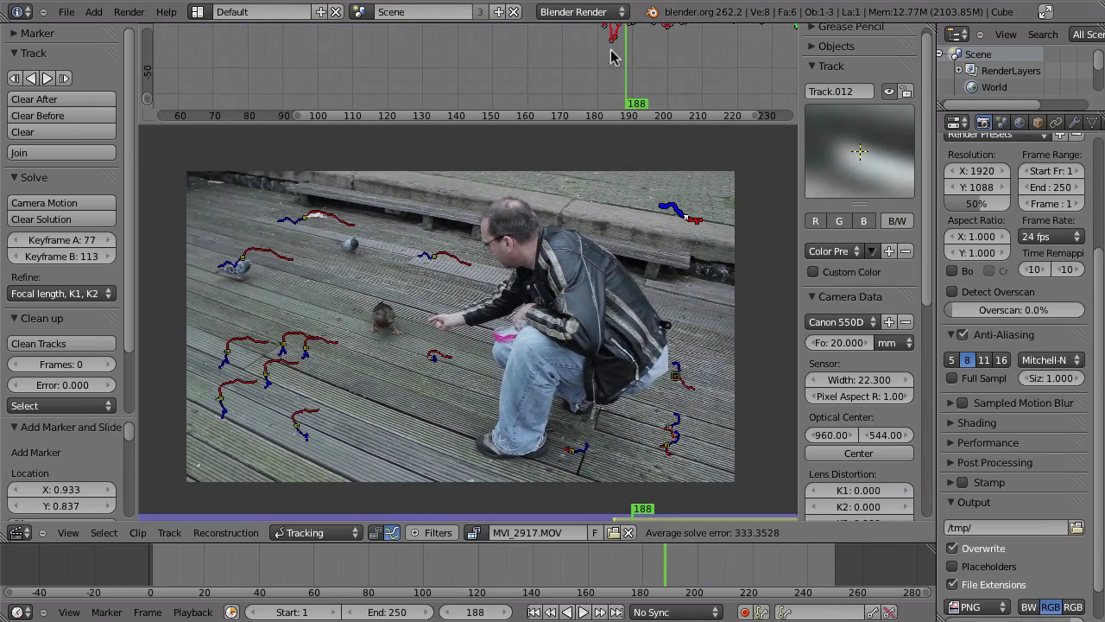
{"action": "key", "text": "Left"}
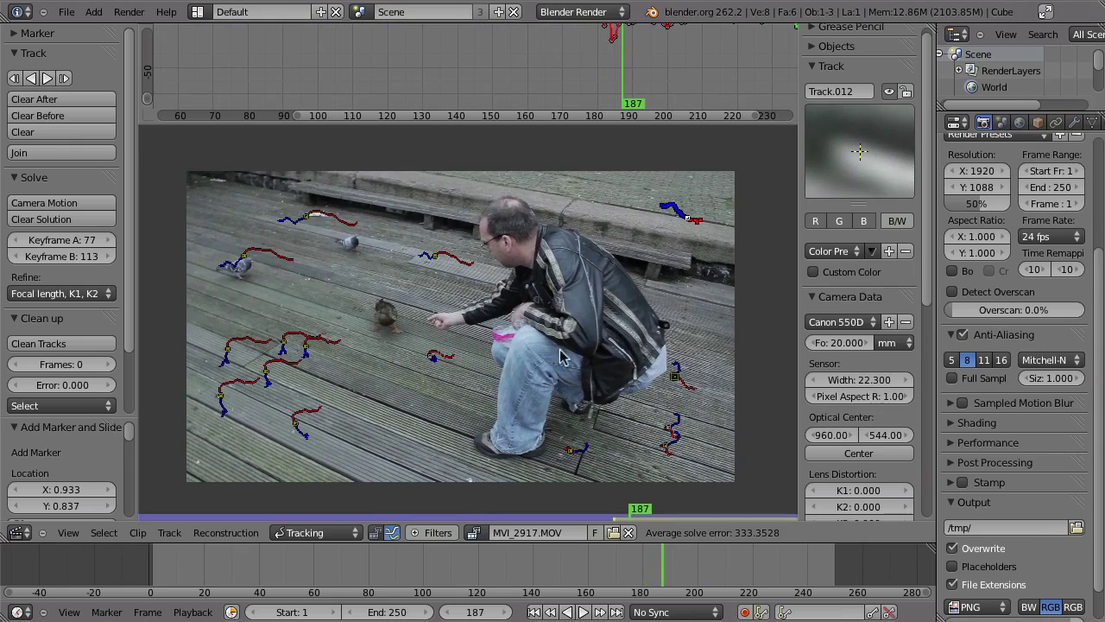
{"action": "key", "text": "ctrl+shift+t"}
Step: Go to frame 189, add a marker on the stone ledge at X 0.840, Y 0.906, and track it forward and backward
{"action": "left_click_drag", "start_coordinate": [521, 55], "coordinate": [630, 74]}
{"action": "middle_click_drag", "start_coordinate": [629, 74], "coordinate": [607, 99]}
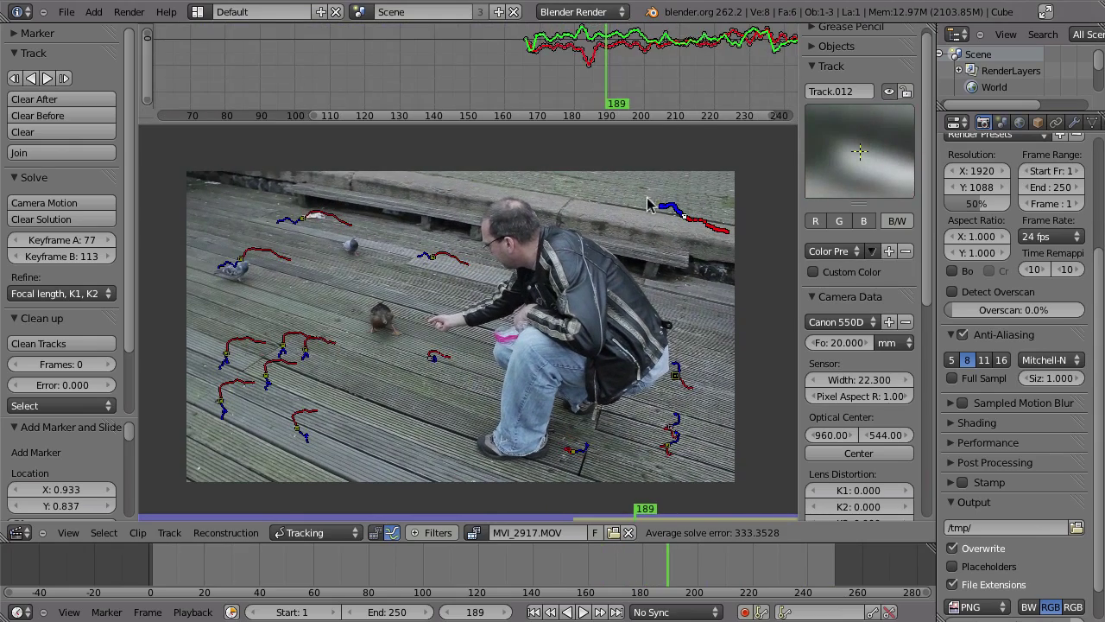
{"action": "left_click", "coordinate": [647, 200]}
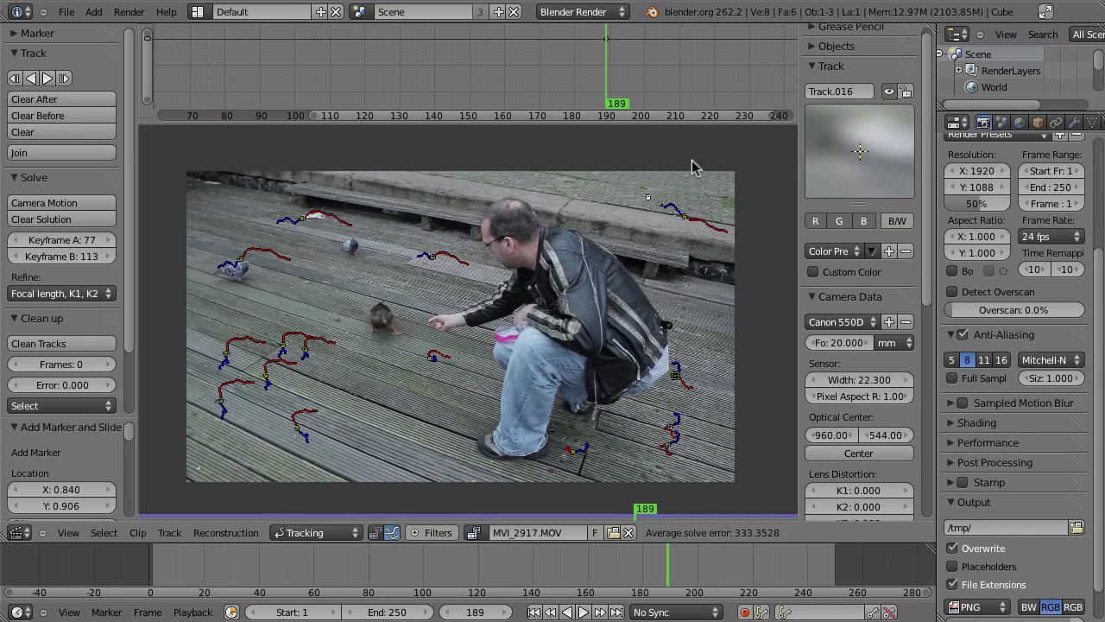
{"action": "key", "text": "ctrl+t"}
{"action": "key", "text": "ctrl+shift+t"}
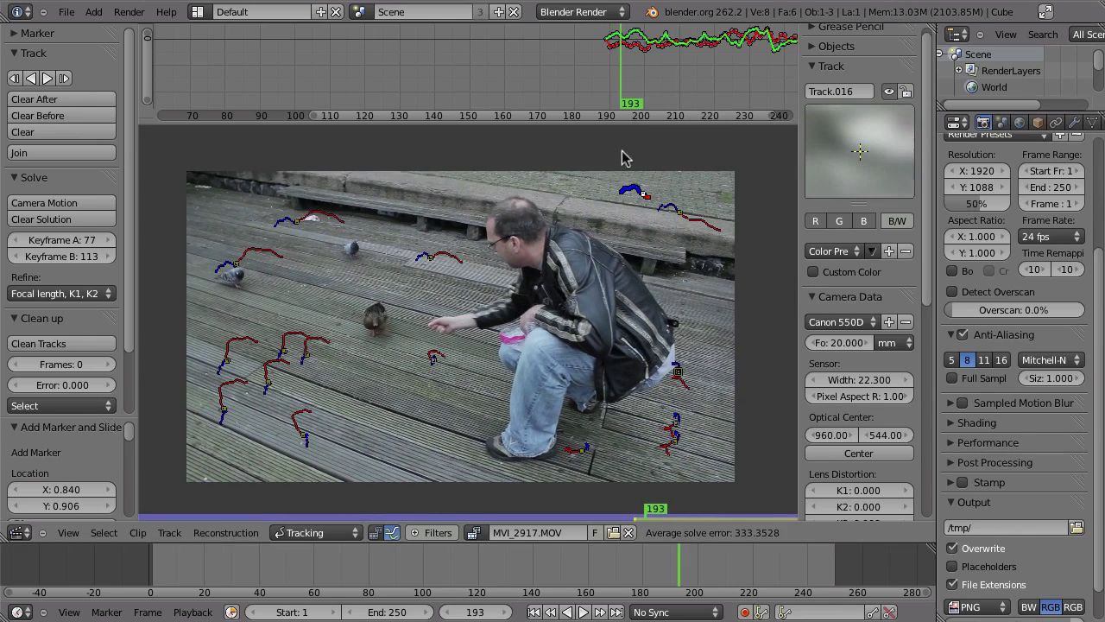
{"action": "key", "text": "alt+a"}
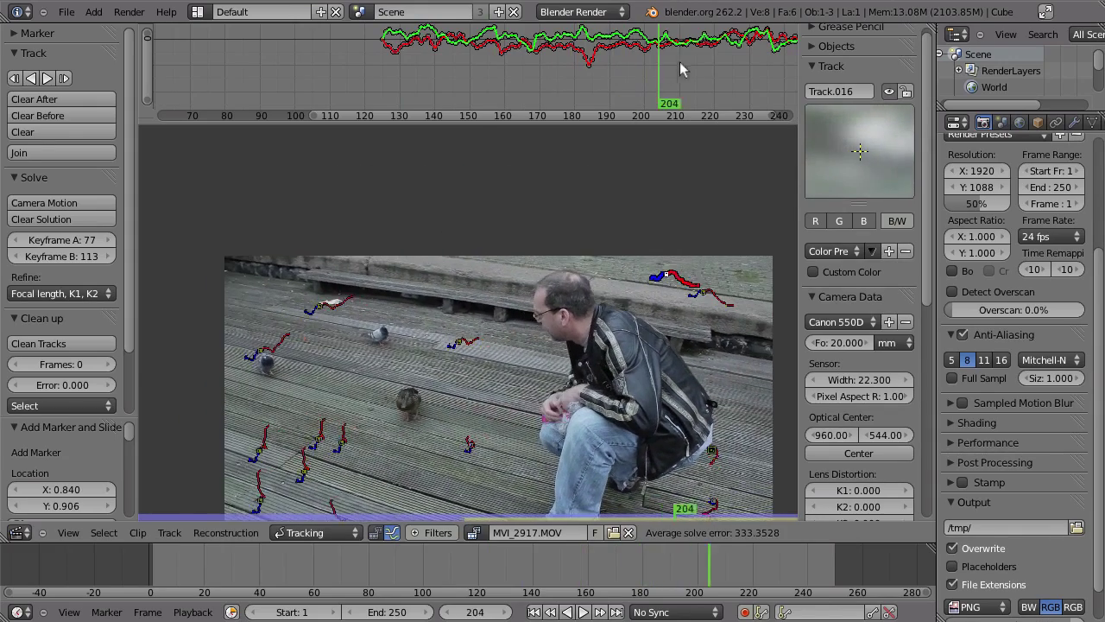
Step: At frame 212, add a marker on the far ledge at X 0.249, Y 0.951 and track it backward and forward
{"action": "left_click", "coordinate": [361, 273], "text": "ctrl"}
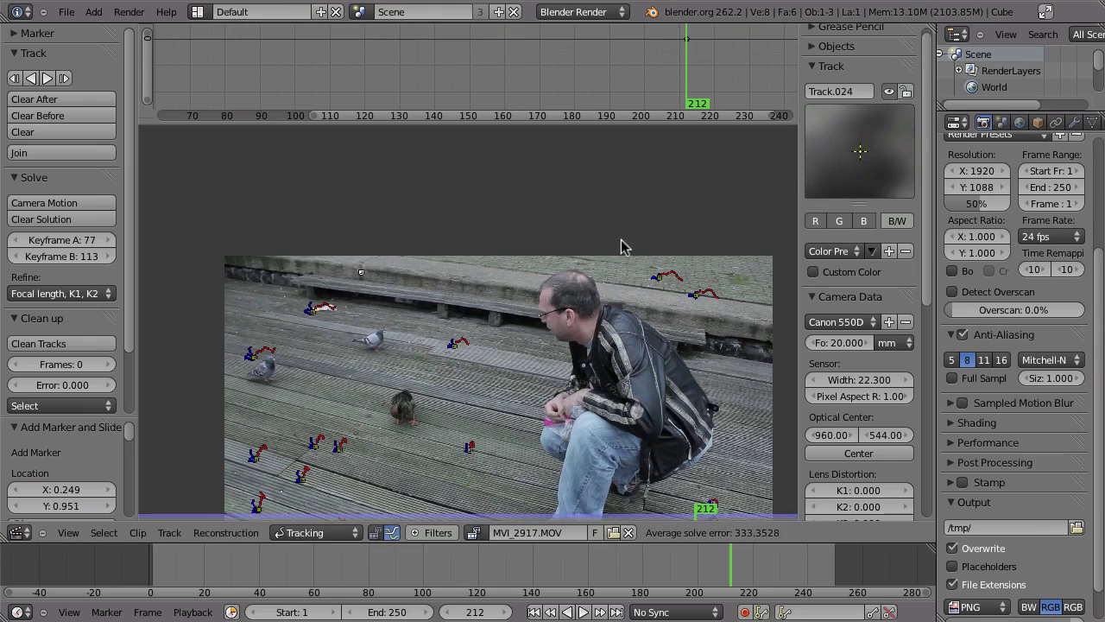
{"action": "key", "text": "shift+ctrl+t"}
{"action": "left_click_drag", "start_coordinate": [301, 101], "coordinate": [636, 102]}
{"action": "key", "text": "ctrl+t"}
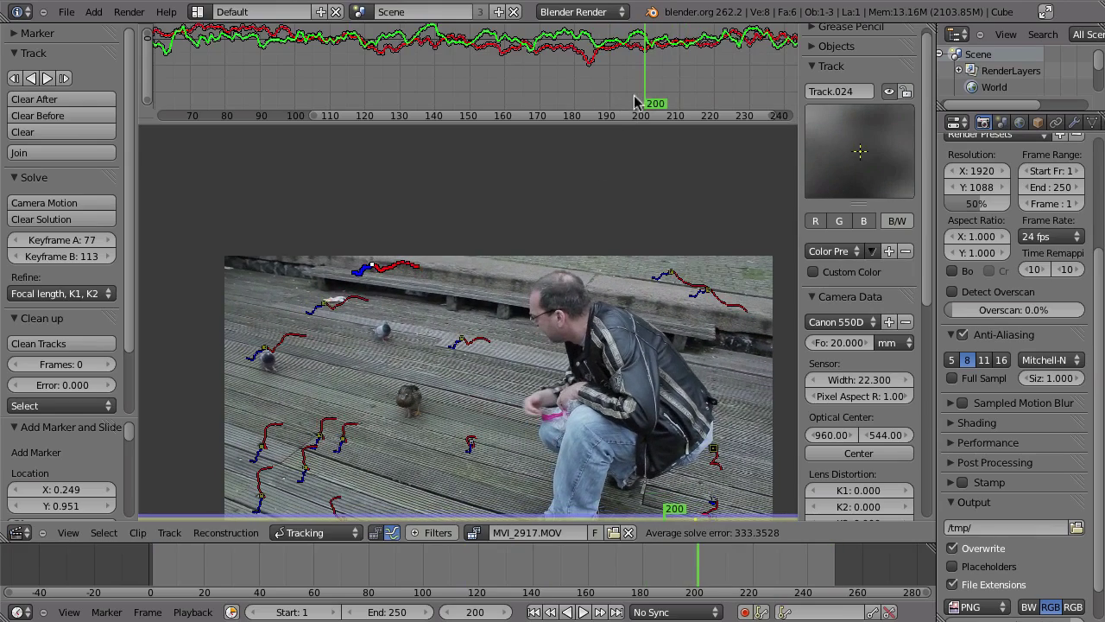
Step: Scrub the clip back to frame 75 and solve the camera motion with the added tracks
{"action": "left_click", "coordinate": [625, 266]}
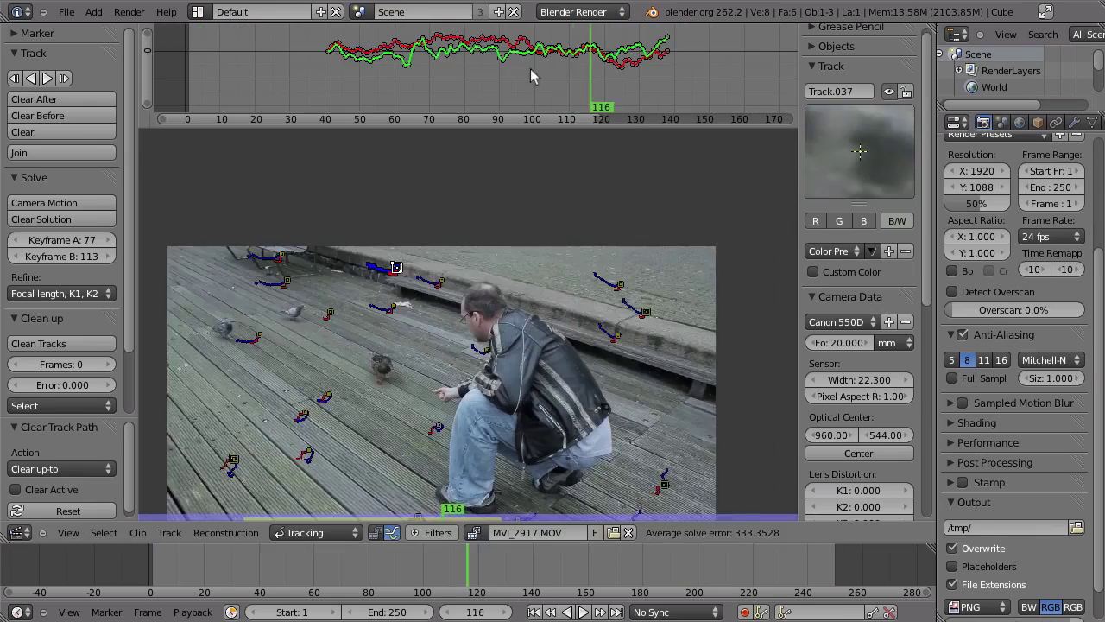
{"action": "left_click_drag", "start_coordinate": [530, 68], "coordinate": [391, 95]}
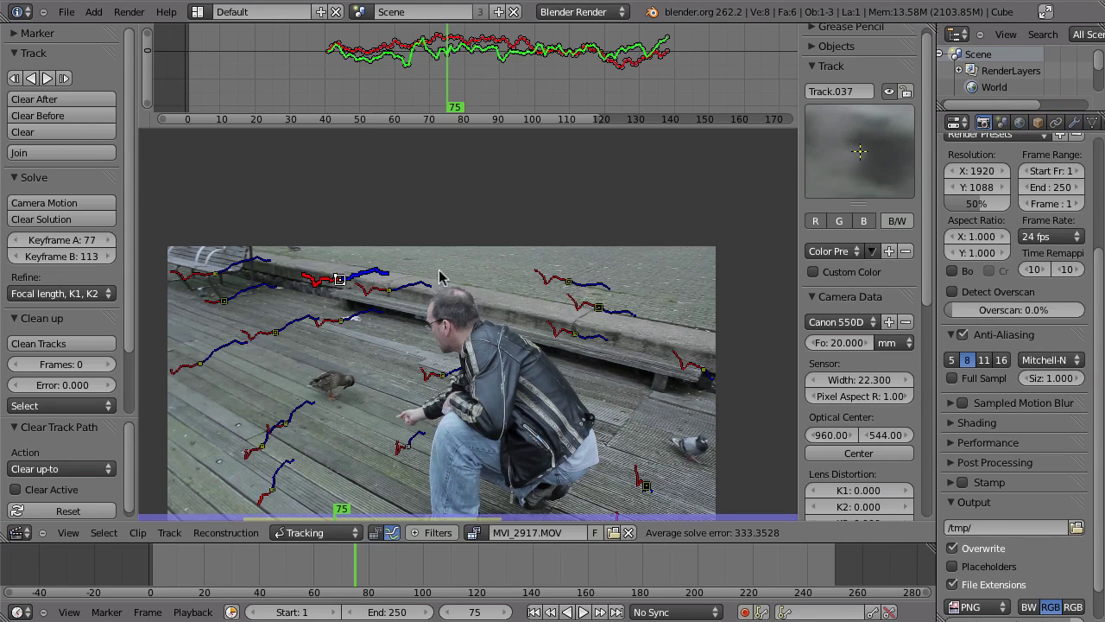
{"action": "key", "text": "shift+s"}
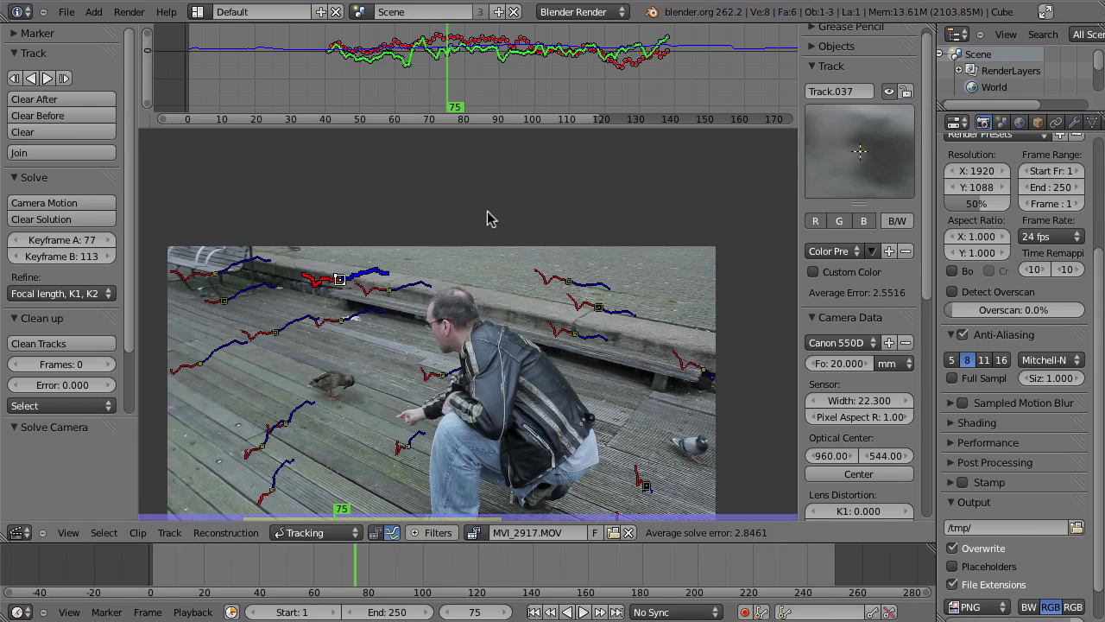
Step: Fit the curves in the graph and select all tracks to compare their motion over the early frames
{"action": "key", "text": "Home"}
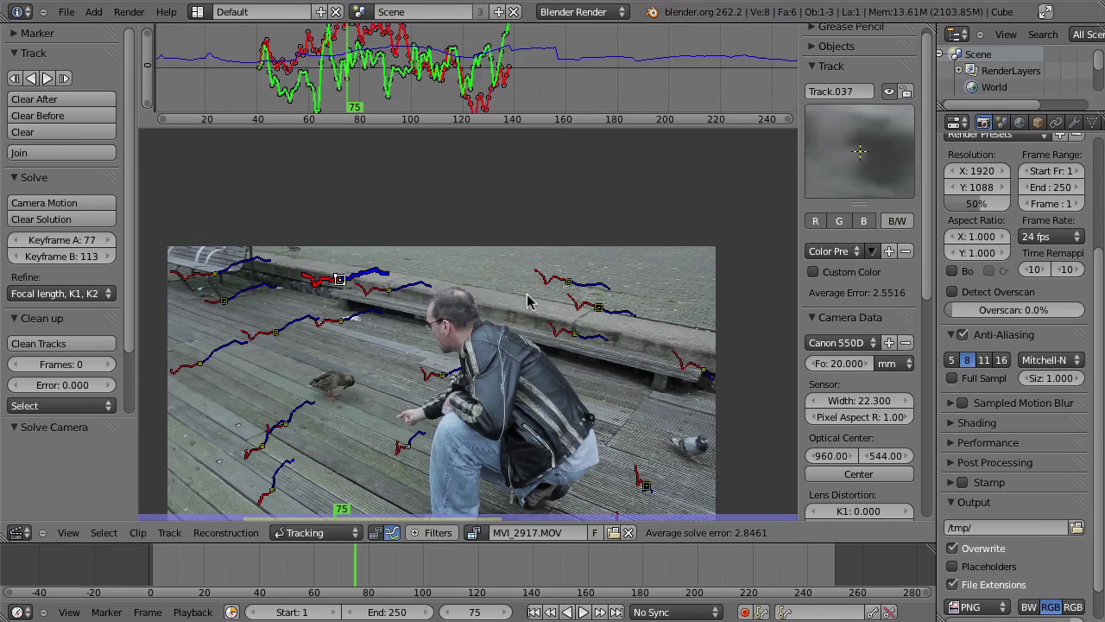
{"action": "key", "text": "a"}
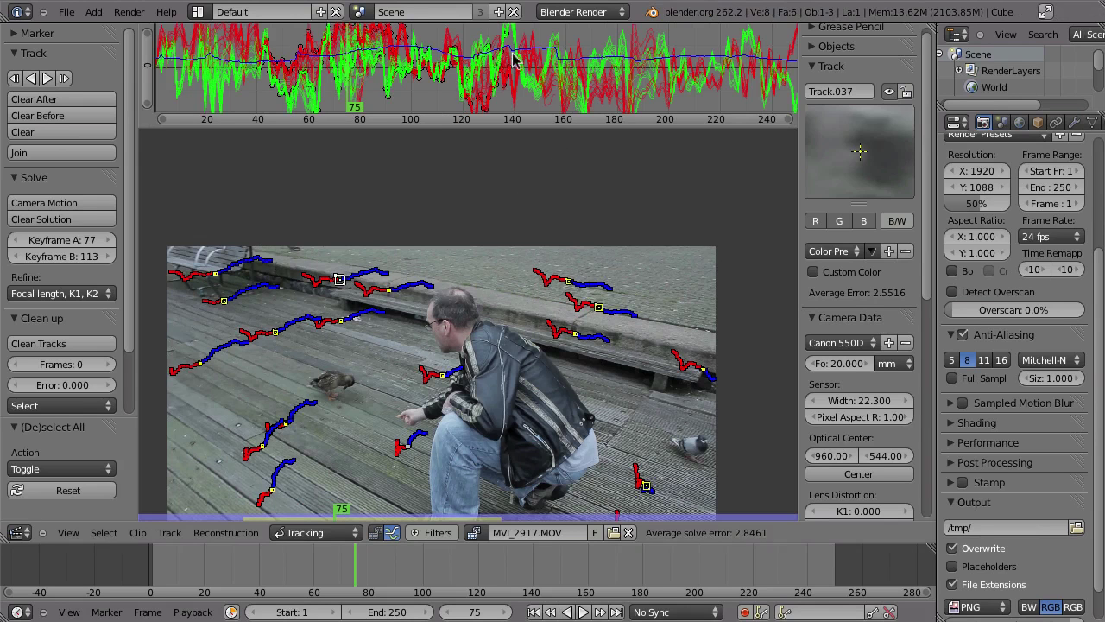
{"action": "middle_click_drag", "start_coordinate": [582, 68], "coordinate": [640, 73]}
{"action": "middle_click_drag", "start_coordinate": [535, 43], "coordinate": [389, 94], "text": "ctrl"}
Step: Pick the track whose curve dips near frame 23 and clear its path up to frame 34
{"action": "left_click", "coordinate": [404, 92]}
{"action": "left_click", "coordinate": [382, 89]}
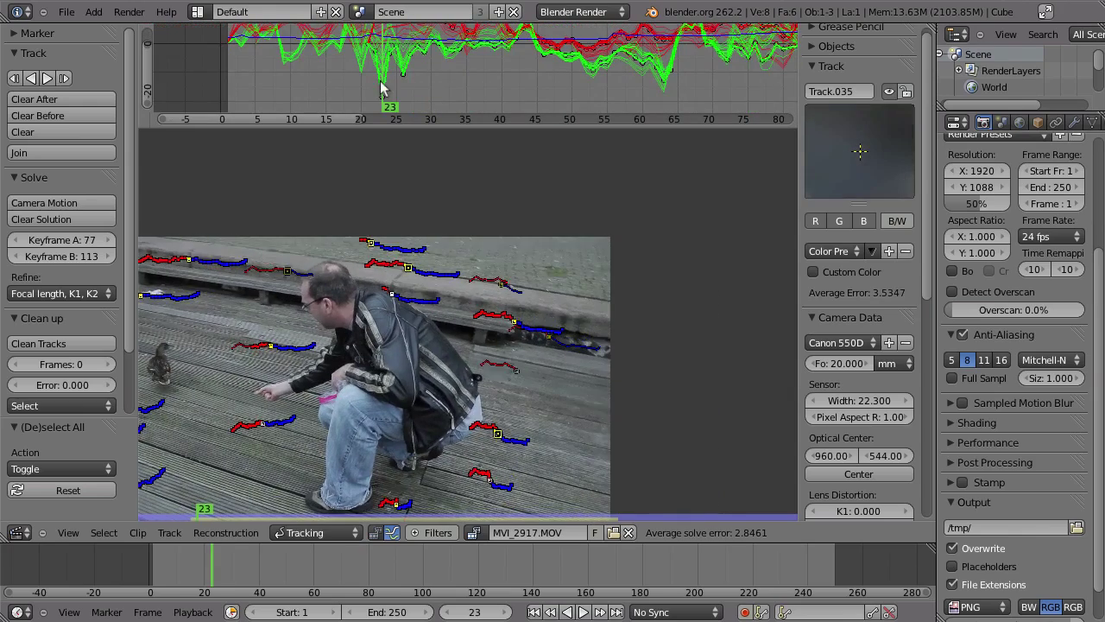
{"action": "left_click_drag", "start_coordinate": [373, 89], "coordinate": [467, 85]}
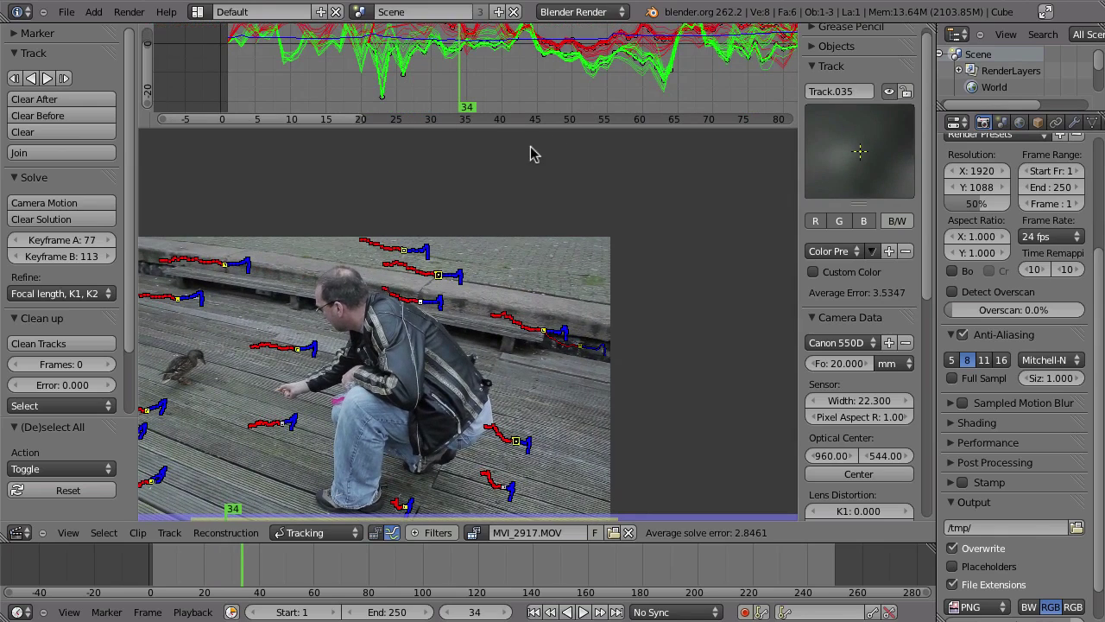
{"action": "key", "text": "shift+t"}
Step: Scrub to frames 42 and 245 to examine the track curves through the end of the clip
{"action": "left_click_drag", "start_coordinate": [461, 91], "coordinate": [518, 81]}
{"action": "middle_click_drag", "start_coordinate": [719, 56], "coordinate": [658, 55]}
{"action": "scroll", "coordinate": [659, 54], "scroll_direction": "down", "scroll_amount": 10, "text": "ctrl"}
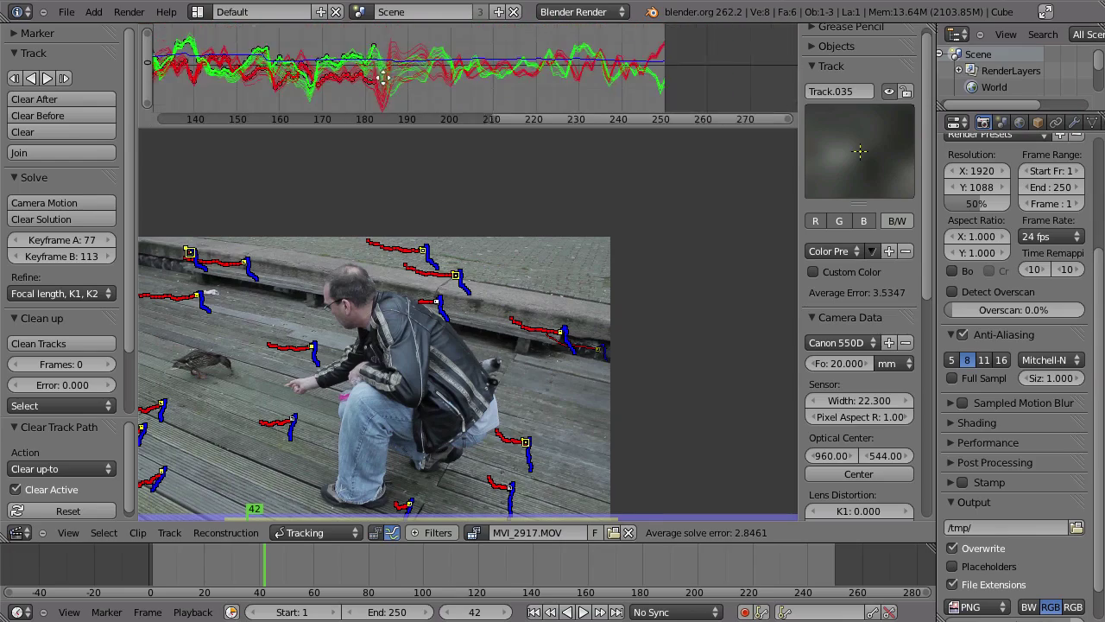
{"action": "scroll", "coordinate": [531, 62], "scroll_direction": "down", "scroll_amount": 3, "text": "ctrl"}
{"action": "left_click_drag", "start_coordinate": [540, 69], "coordinate": [601, 75]}
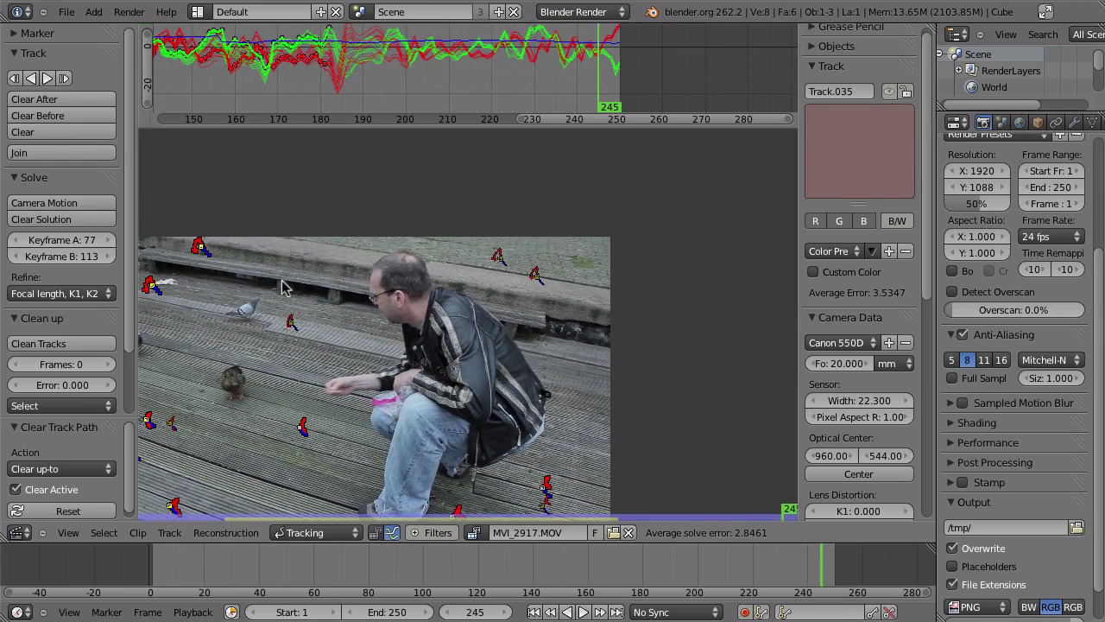
{"action": "right_click", "coordinate": [285, 288]}
Step: Set the camera's focal length to 18 mm and solve the camera motion
{"action": "left_click", "coordinate": [837, 363]}
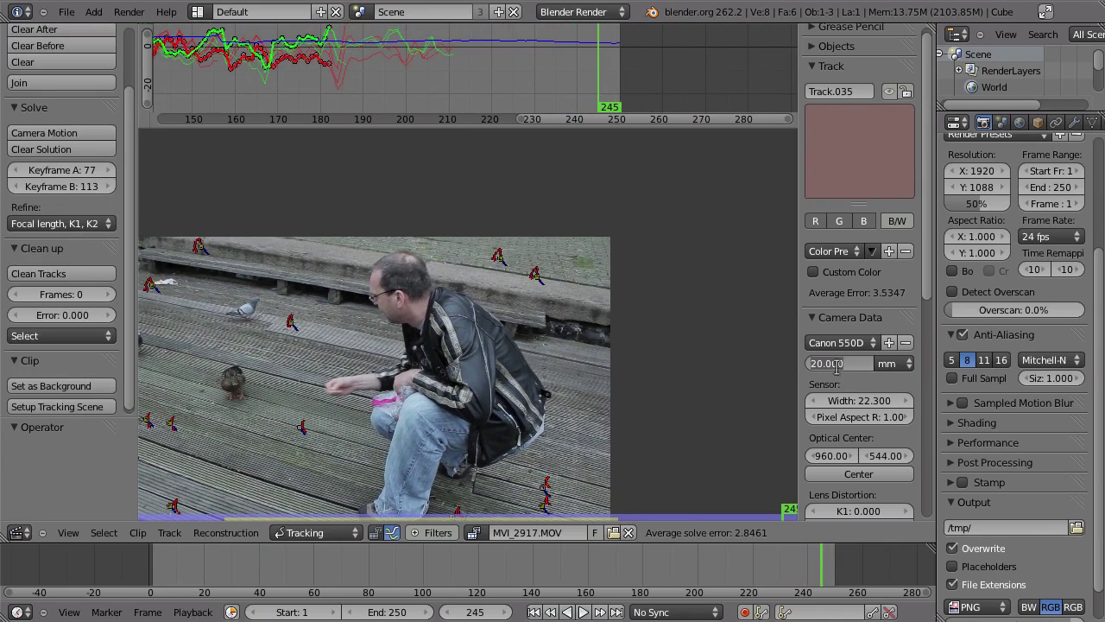
{"action": "type", "text": "18"}
{"action": "key", "text": "Return"}
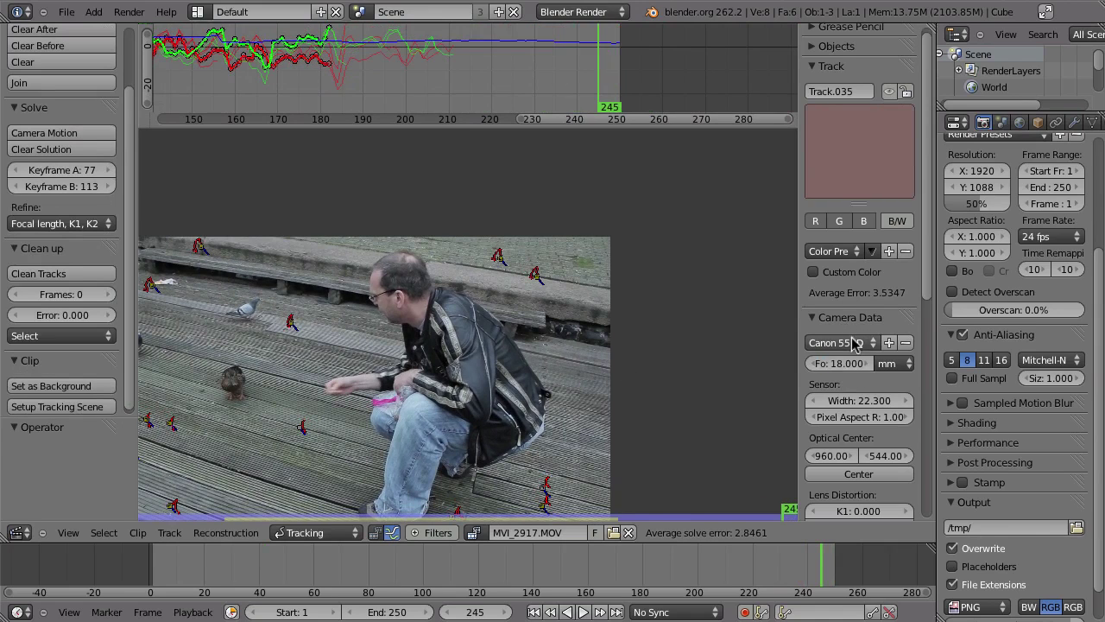
{"action": "key", "text": "shift+s"}
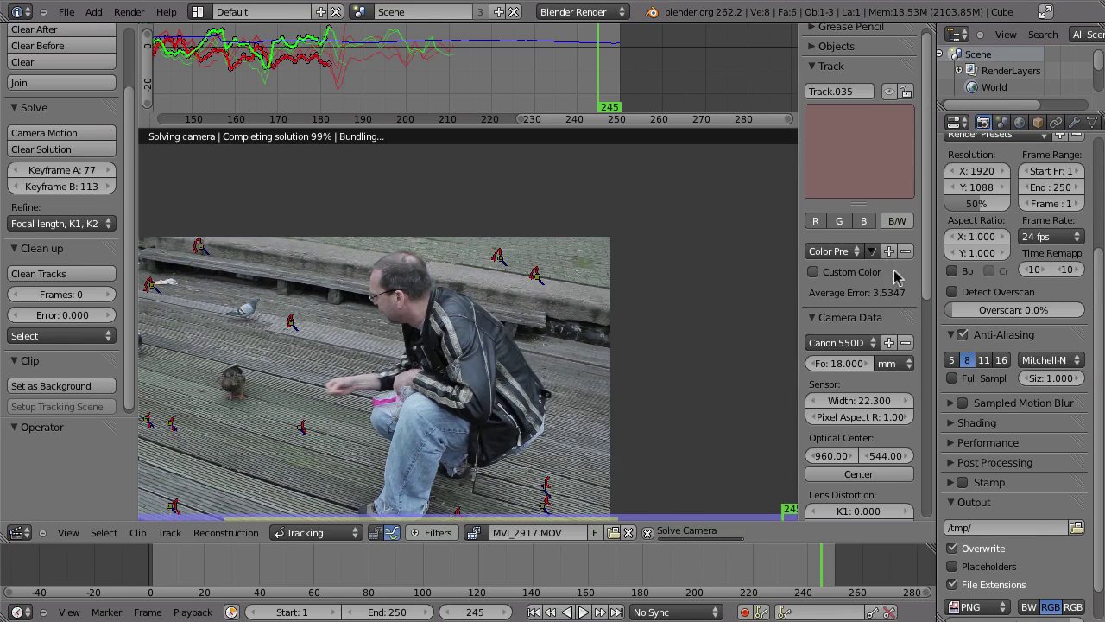
Step: Set the camera's focal length to 24 mm and solve the camera motion again
{"action": "left_click", "coordinate": [828, 363]}
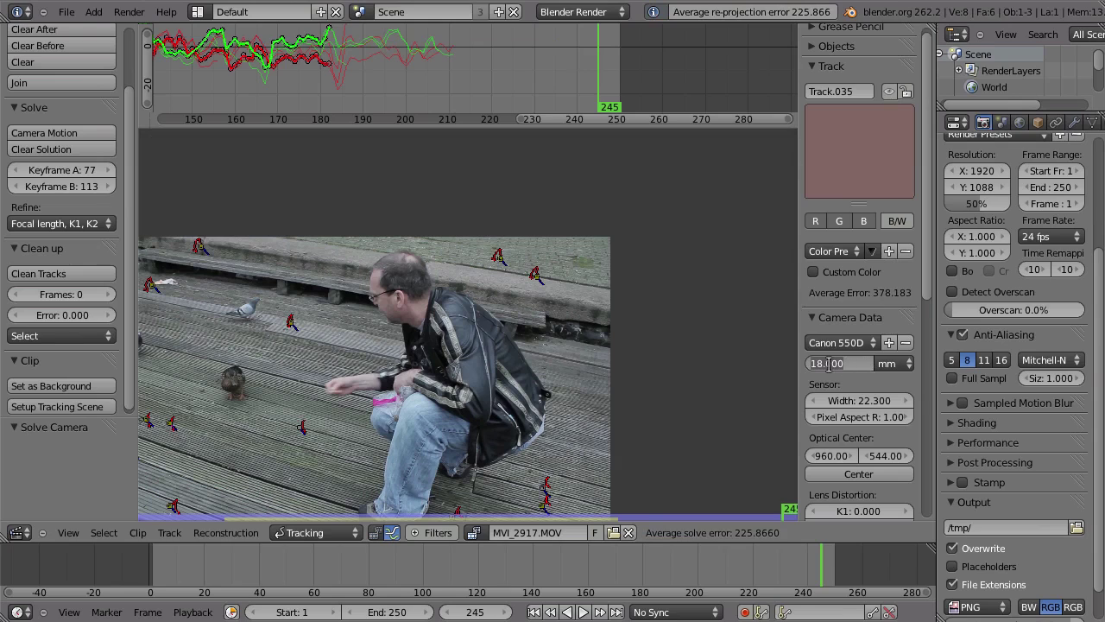
{"action": "type", "text": "24"}
{"action": "key", "text": "Return"}
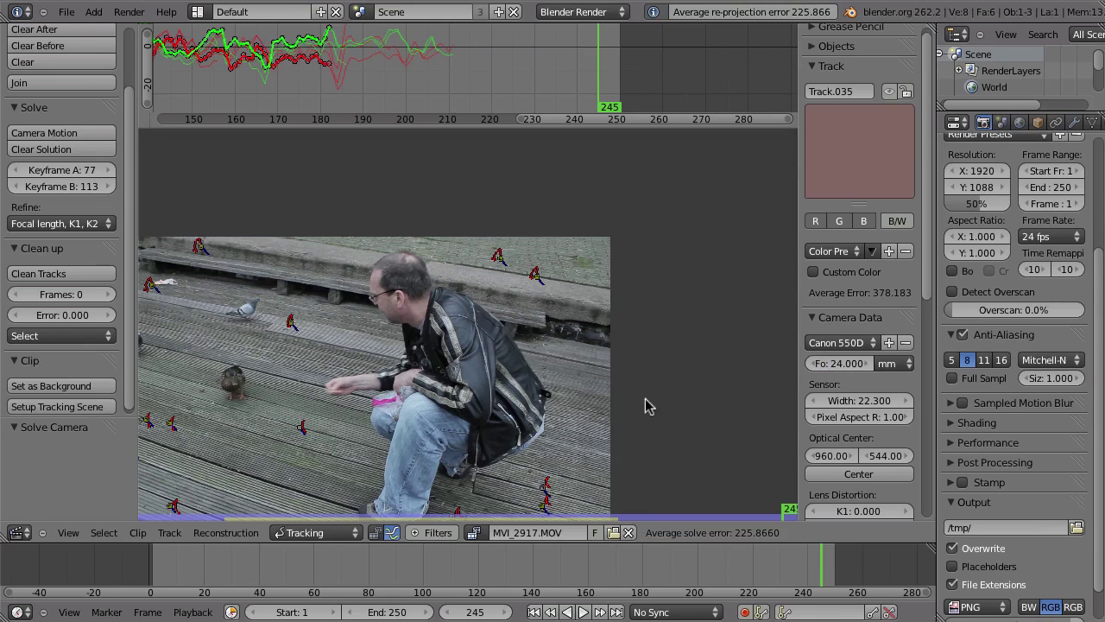
{"action": "key", "text": "shift+s"}
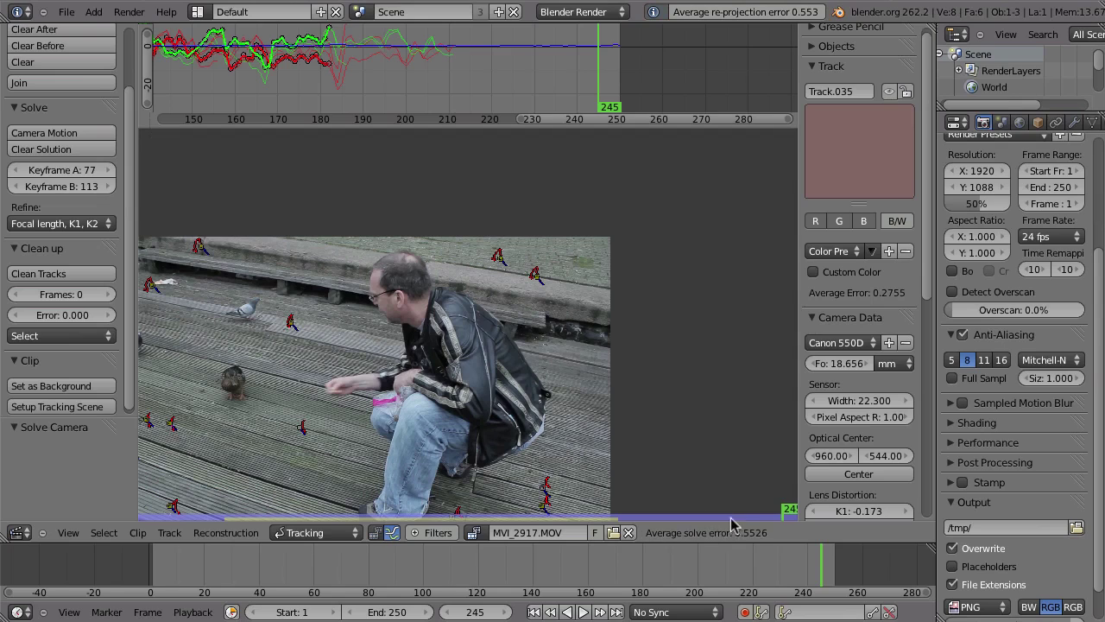
Step: Select all tracks and scrub back to frame 175 to examine their curves against the solve error across the clip
{"action": "key", "text": "f"}
{"action": "key", "text": "a"}
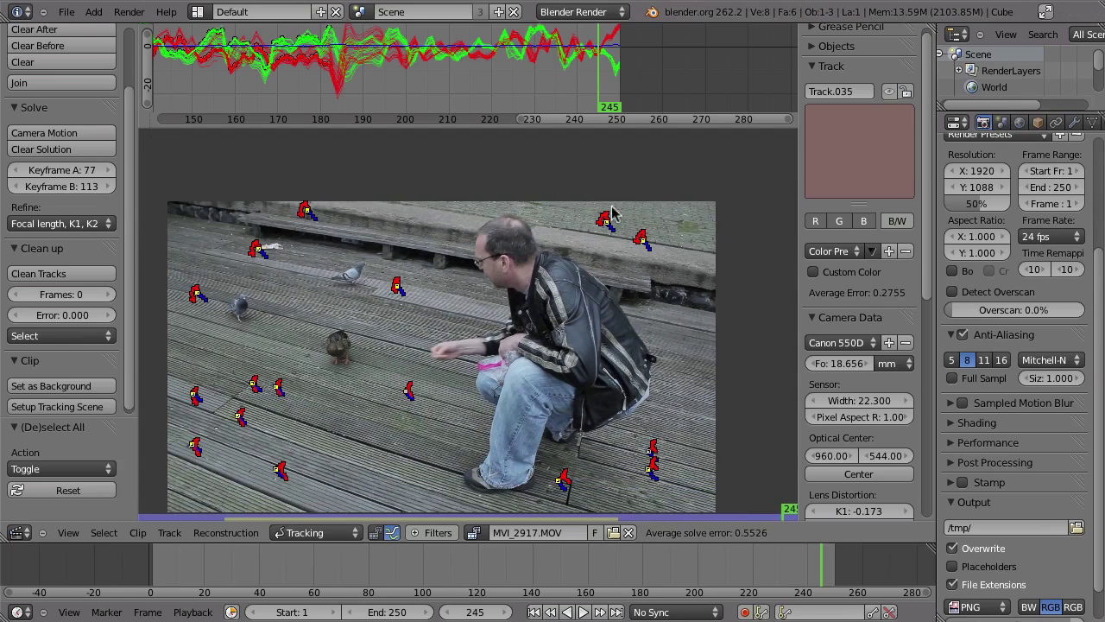
{"action": "left_click_drag", "start_coordinate": [531, 84], "coordinate": [300, 79]}
{"action": "middle_click_drag", "start_coordinate": [363, 87], "coordinate": [455, 103]}
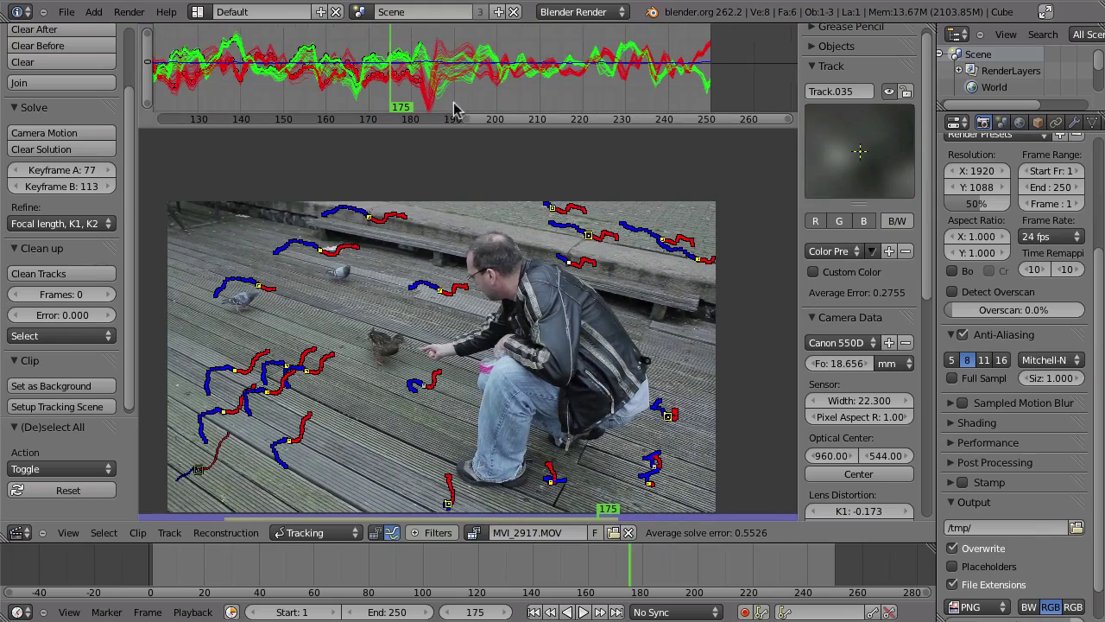
{"action": "middle_click_drag", "start_coordinate": [522, 63], "coordinate": [596, 82], "text": "ctrl"}
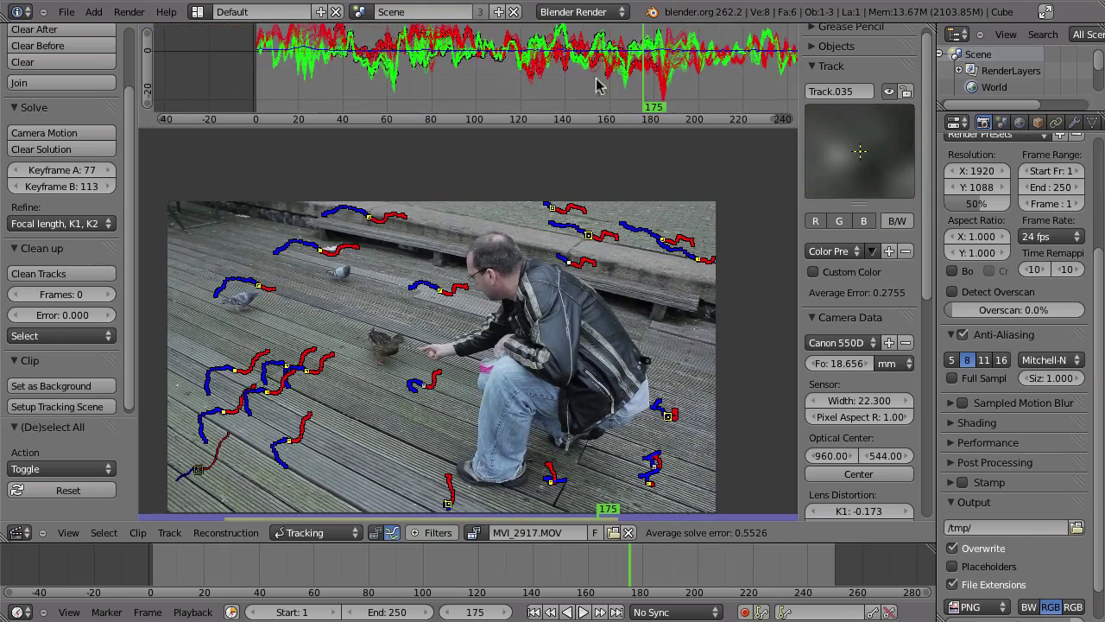
{"action": "mouse_move", "coordinate": [480, 75]}
{"action": "left_mouse_down"}
{"action": "mouse_move", "coordinate": [261, 92]}
{"action": "mouse_move", "coordinate": [476, 81]}
{"action": "left_mouse_up"}
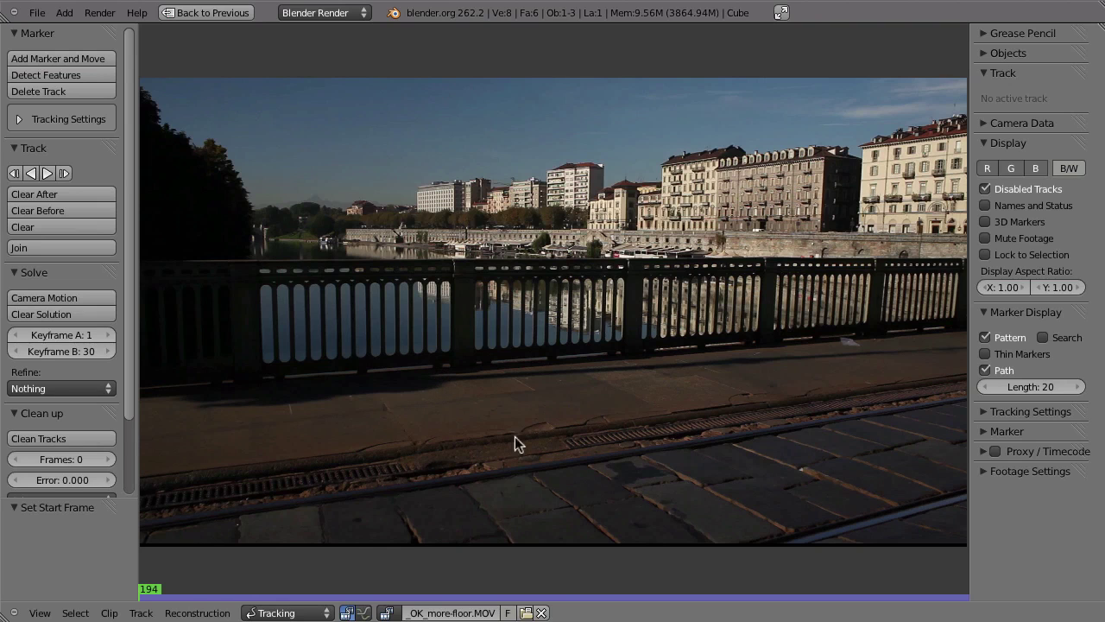
Step: Play the river bridge clip from frame 194 to review its camera movement, then stop playback
{"action": "key", "text": "alt+a"}
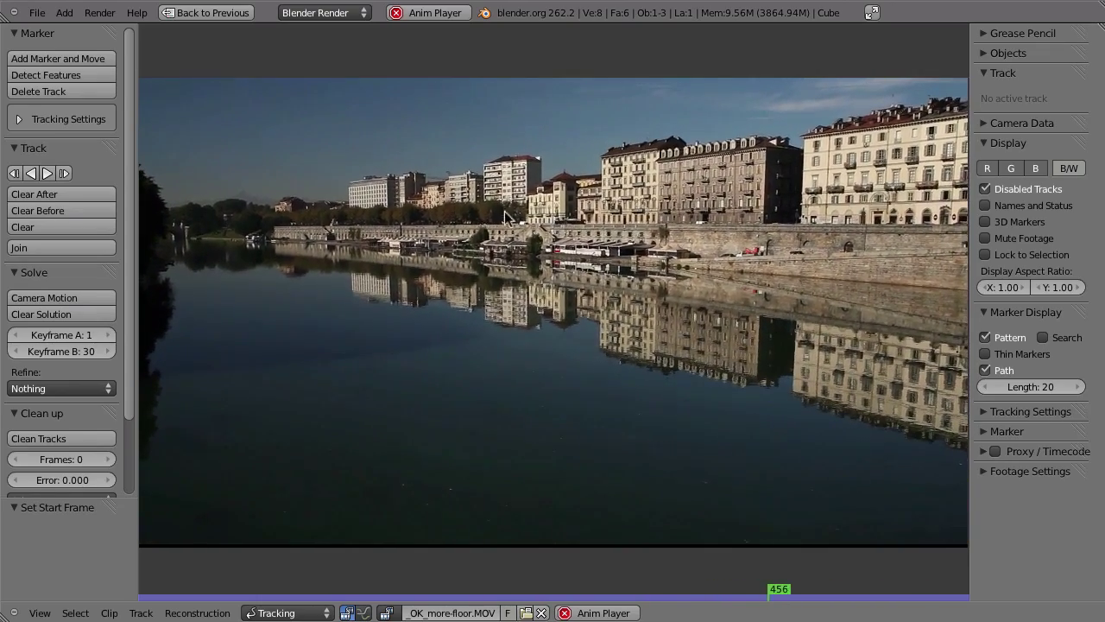
{"action": "key", "text": "Escape"}
{"action": "scroll", "coordinate": [518, 371], "scroll_direction": "down", "scroll_amount": 2}
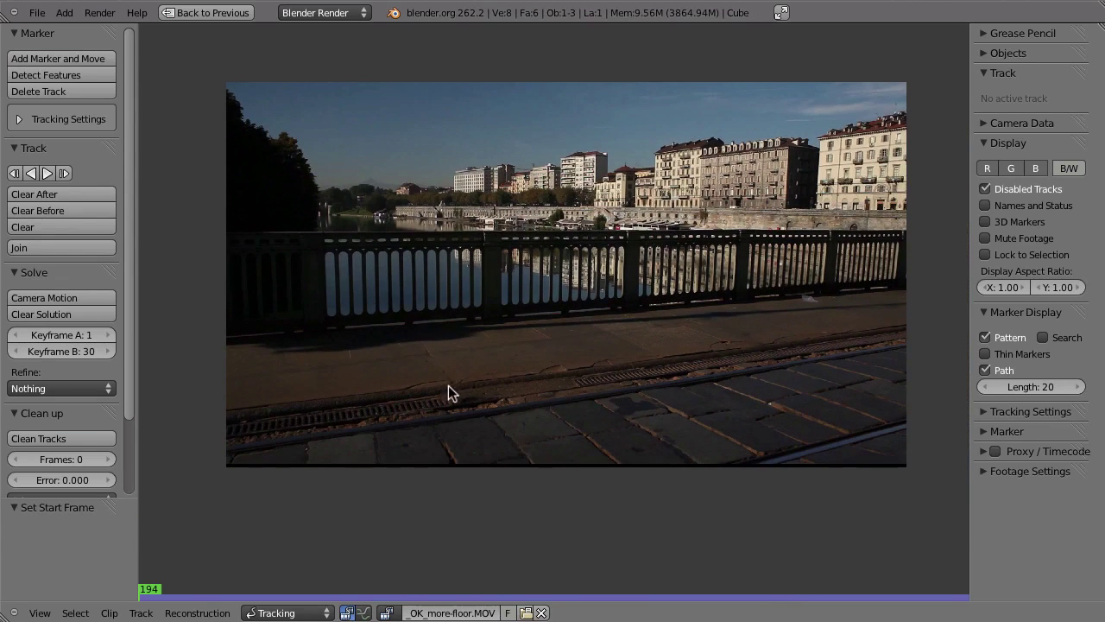
Step: Set the default search size for new tracking markers to 61
{"action": "left_click", "coordinate": [19, 123]}
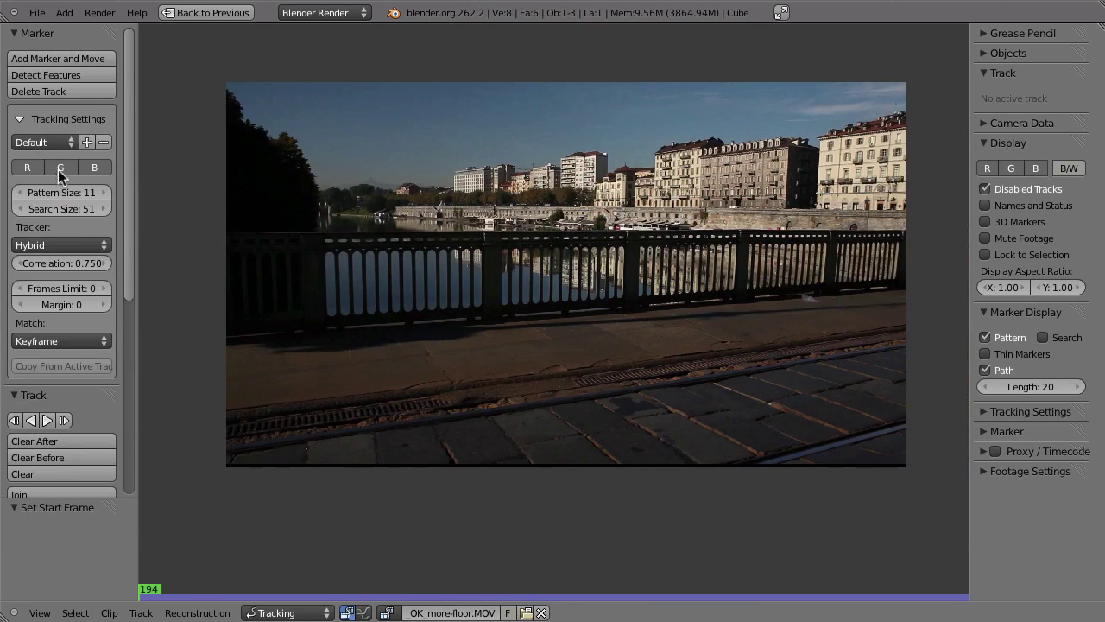
{"action": "left_click", "coordinate": [44, 140]}
{"action": "left_click", "coordinate": [51, 207]}
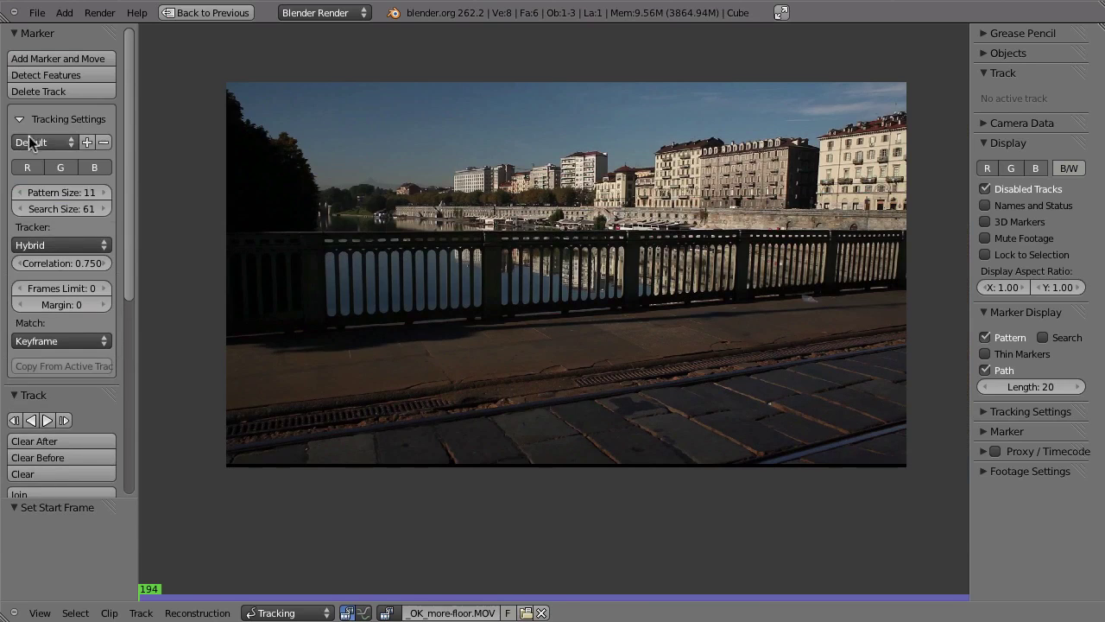
{"action": "left_click", "coordinate": [19, 119]}
Step: Add four markers on the ground at frame 194: three along the kerb and gutter and one on the paving stones at X 0.803, Y 0.157
{"action": "left_click", "coordinate": [480, 393], "text": "ctrl"}
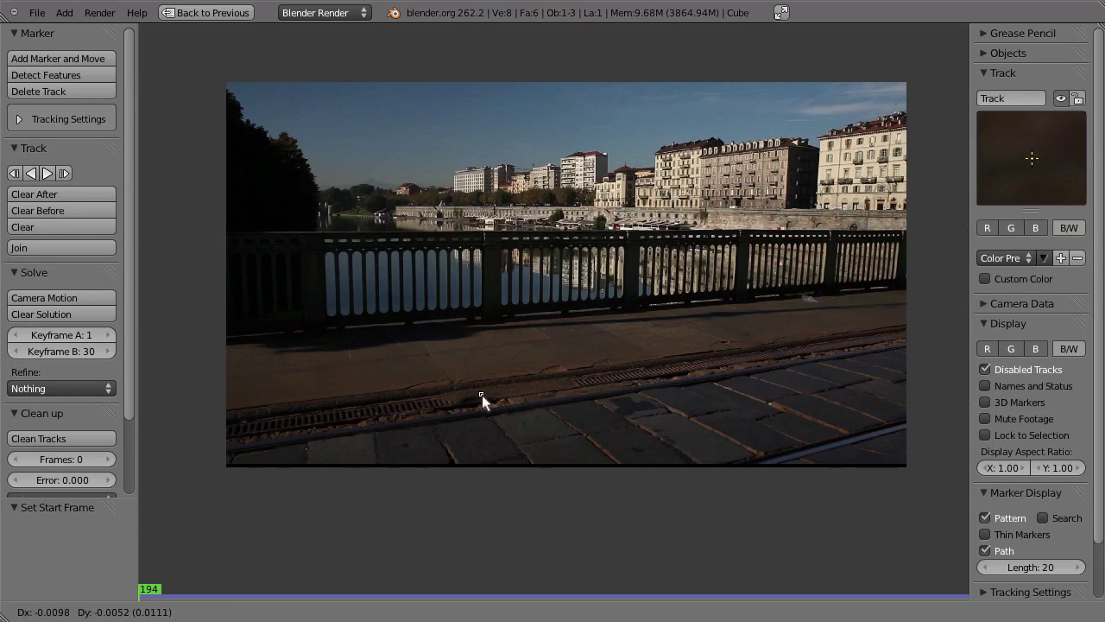
{"action": "left_click", "coordinate": [638, 382], "text": "ctrl"}
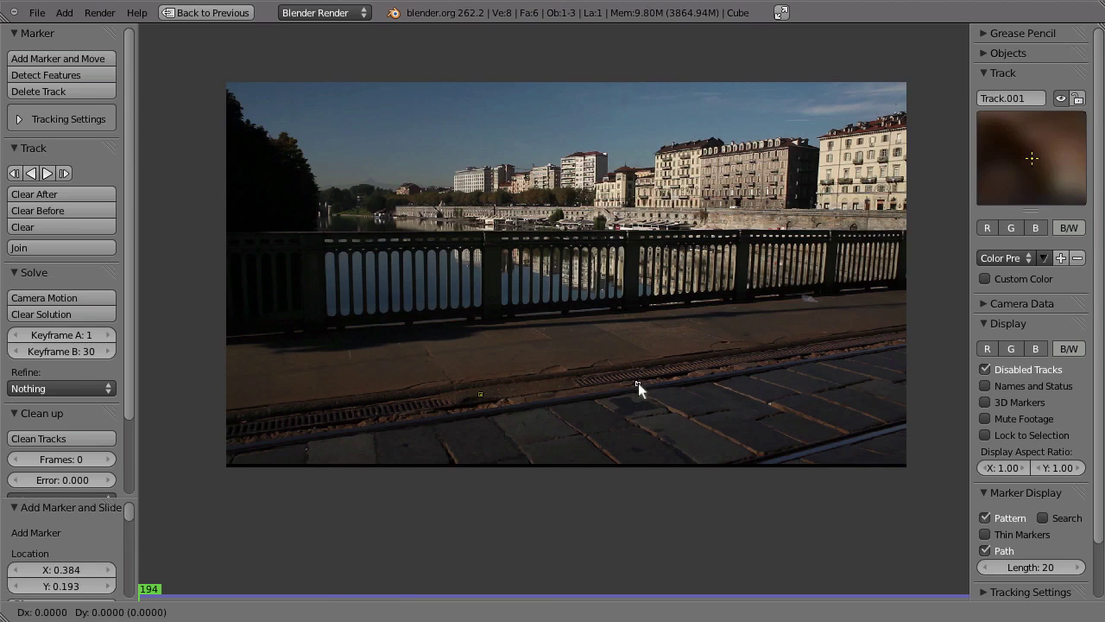
{"action": "left_click", "coordinate": [804, 361], "text": "ctrl"}
{"action": "left_click", "coordinate": [771, 403], "text": "ctrl"}
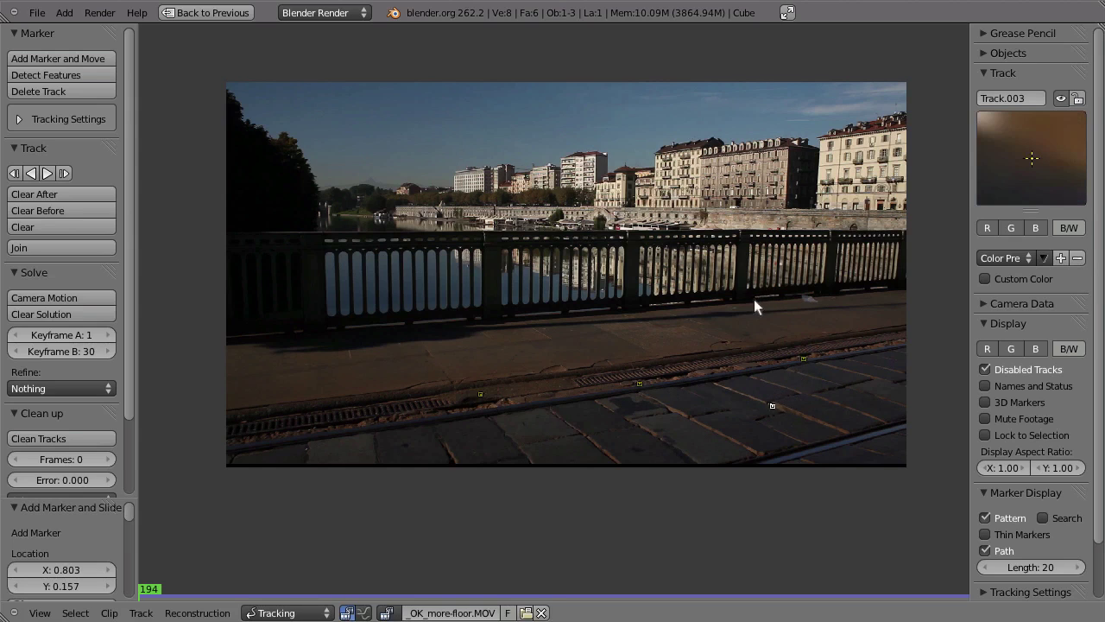
Step: Add markers along the railing's base and top rail and on the far-bank building rooftops at frame 194
{"action": "left_click", "coordinate": [753, 299], "text": "ctrl"}
{"action": "left_click", "coordinate": [629, 237], "text": "ctrl"}
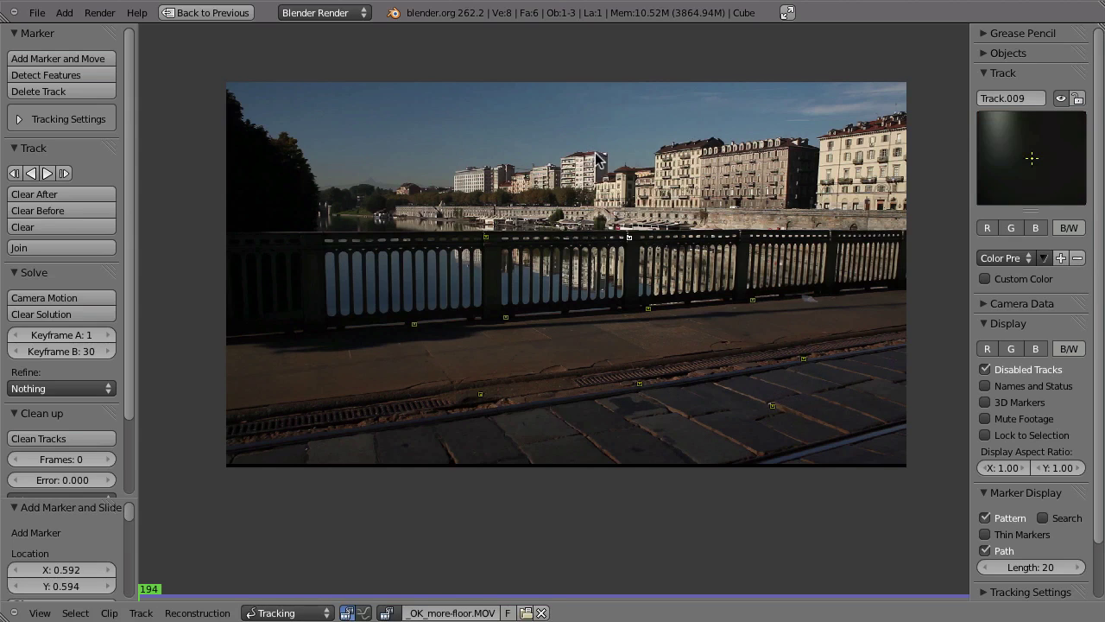
{"action": "left_click", "coordinate": [596, 153], "text": "ctrl"}
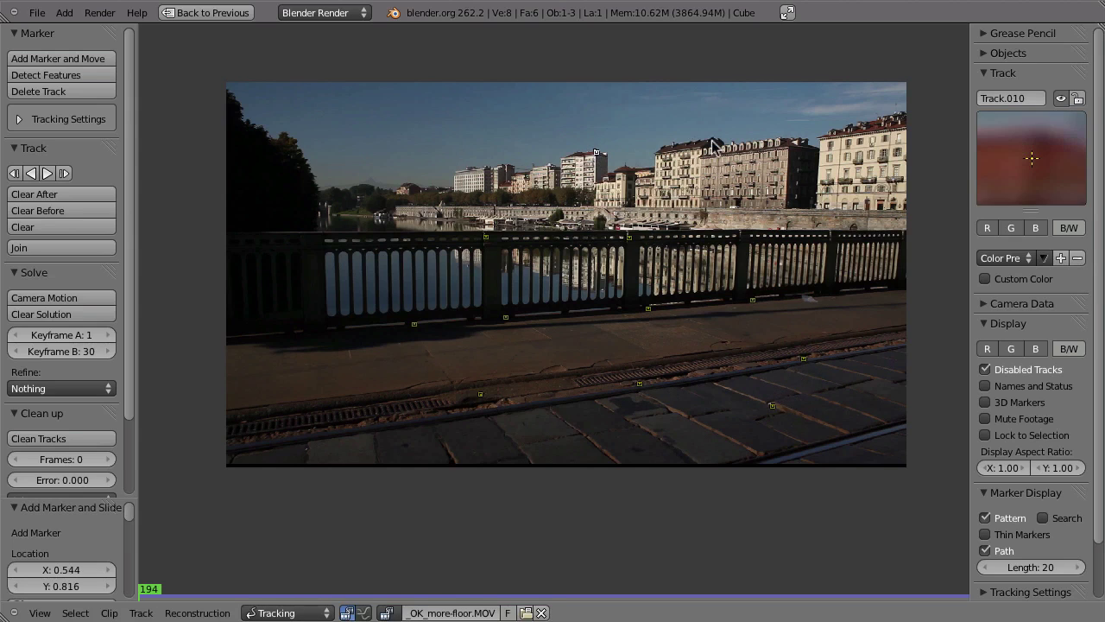
{"action": "left_click", "coordinate": [714, 139], "text": "ctrl"}
{"action": "left_click", "coordinate": [733, 143], "text": "ctrl"}
{"action": "left_click", "coordinate": [479, 173], "text": "ctrl"}
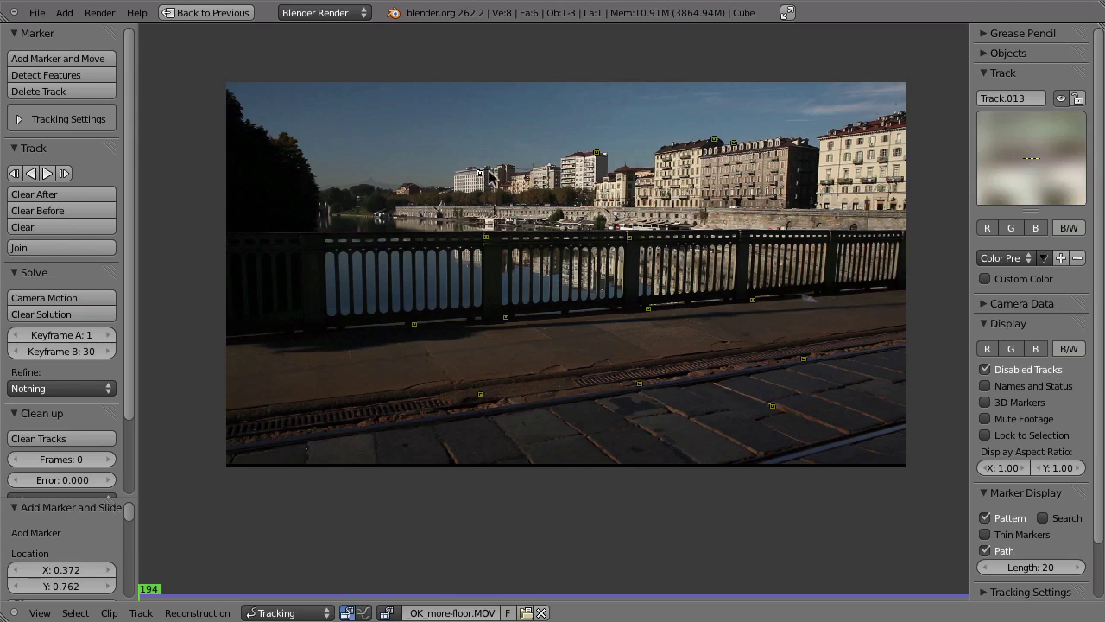
Step: Add markers on the foreground paving stones and the gutter grate, and track all markers forward
{"action": "left_click", "coordinate": [560, 437], "text": "ctrl"}
{"action": "left_click", "coordinate": [589, 435], "text": "ctrl"}
{"action": "left_click", "coordinate": [377, 416], "text": "ctrl"}
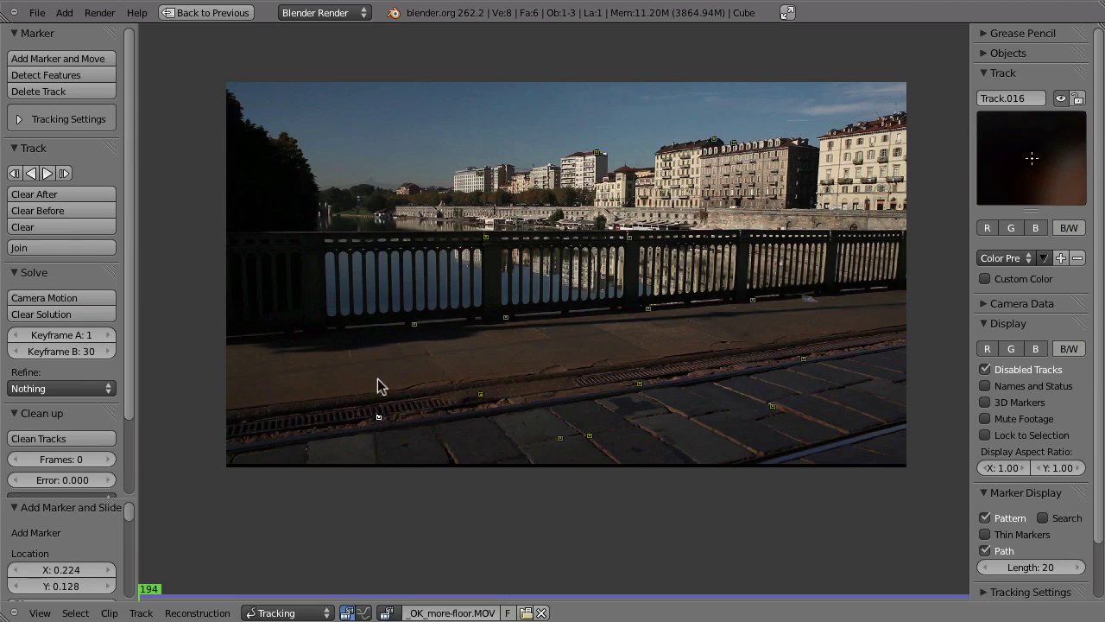
{"action": "key", "text": "a"}
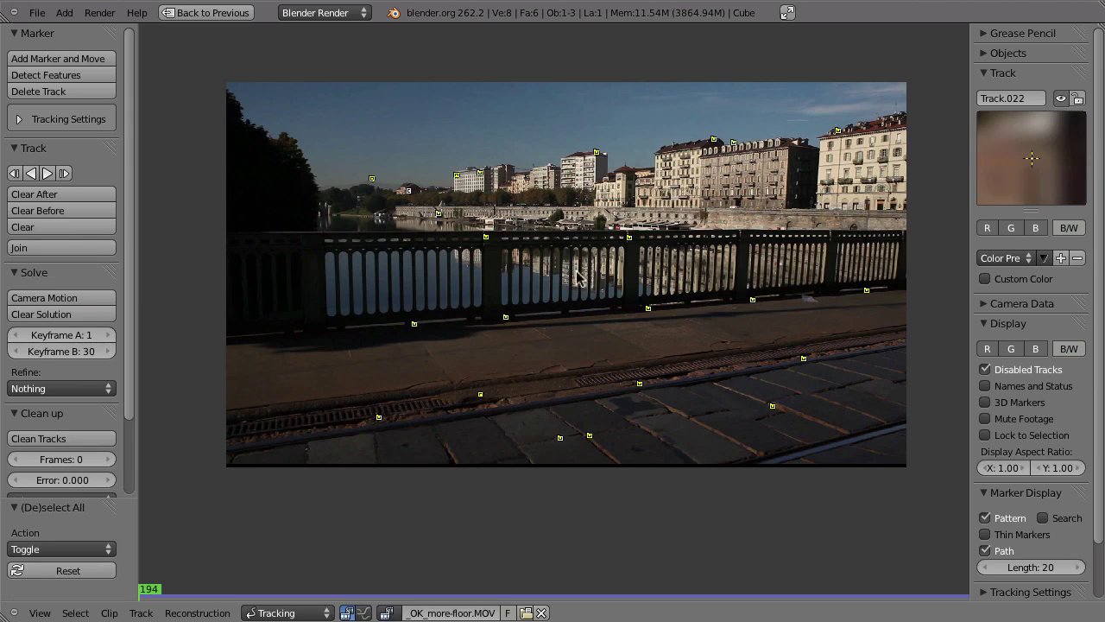
{"action": "key", "text": "ctrl+t"}
Step: Add six markers at frame 269 across the pavement, the foot of the railing and the railing's top edge
{"action": "left_click_drag", "start_coordinate": [432, 594], "coordinate": [319, 594]}
{"action": "left_click_drag", "start_coordinate": [619, 392], "coordinate": [611, 390], "text": "ctrl"}
{"action": "left_click", "coordinate": [570, 389], "text": "ctrl"}
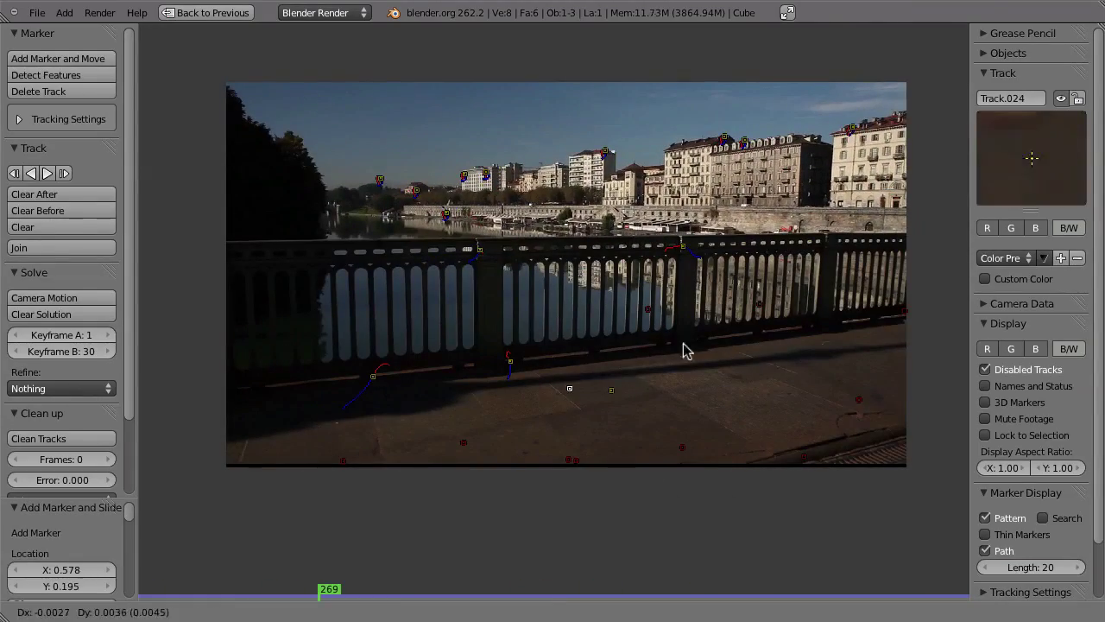
{"action": "left_click", "coordinate": [679, 347], "text": "ctrl"}
{"action": "left_click", "coordinate": [852, 415], "text": "ctrl"}
{"action": "left_click", "coordinate": [845, 328], "text": "ctrl"}
{"action": "left_click", "coordinate": [826, 234], "text": "ctrl"}
Step: Select the newly added pavement and railing markers together and track them forward
{"action": "right_click", "coordinate": [569, 389], "text": "shift"}
{"action": "right_click", "coordinate": [842, 325], "text": "shift"}
{"action": "right_click", "coordinate": [826, 234], "text": "shift"}
{"action": "key", "text": "ctrl+t"}
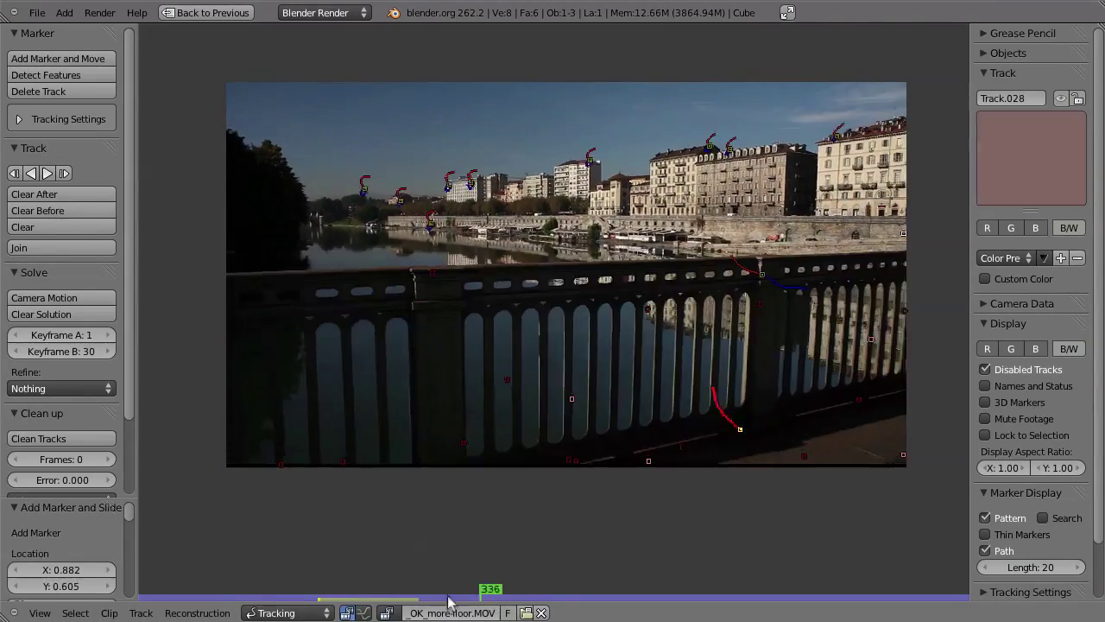
Step: Select the tracks grouped as Tracked tracks at frame 282 and lock them
{"action": "mouse_move", "coordinate": [447, 596]}
{"action": "left_mouse_down"}
{"action": "mouse_move", "coordinate": [375, 590]}
{"action": "mouse_move", "coordinate": [389, 596]}
{"action": "mouse_move", "coordinate": [315, 613]}
{"action": "mouse_move", "coordinate": [347, 596]}
{"action": "left_mouse_up"}
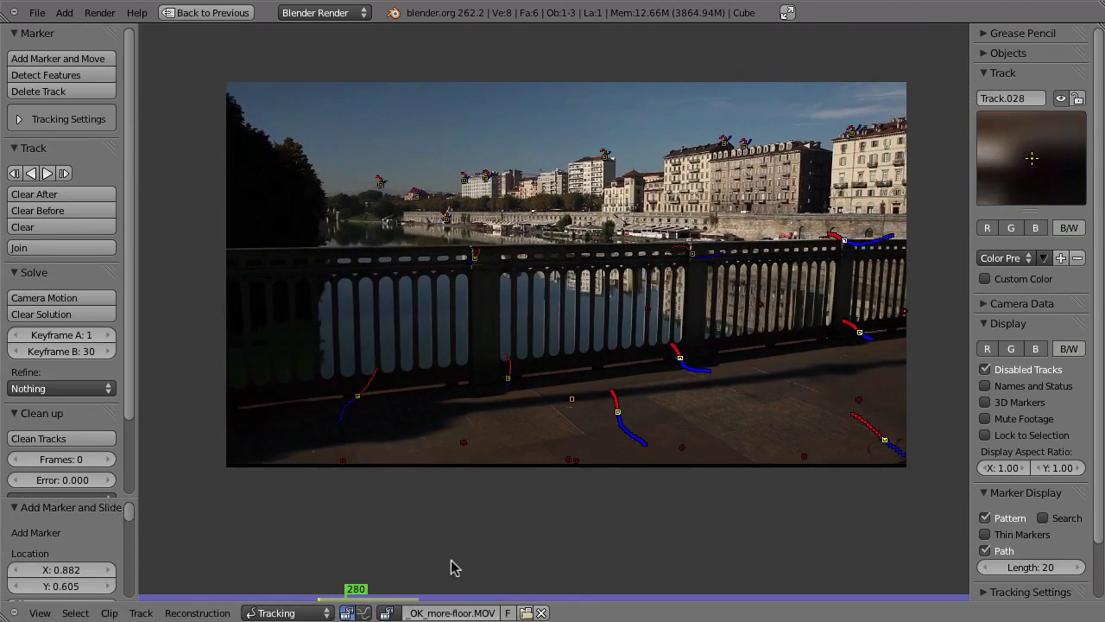
{"action": "middle_click_drag", "start_coordinate": [604, 363], "coordinate": [577, 358]}
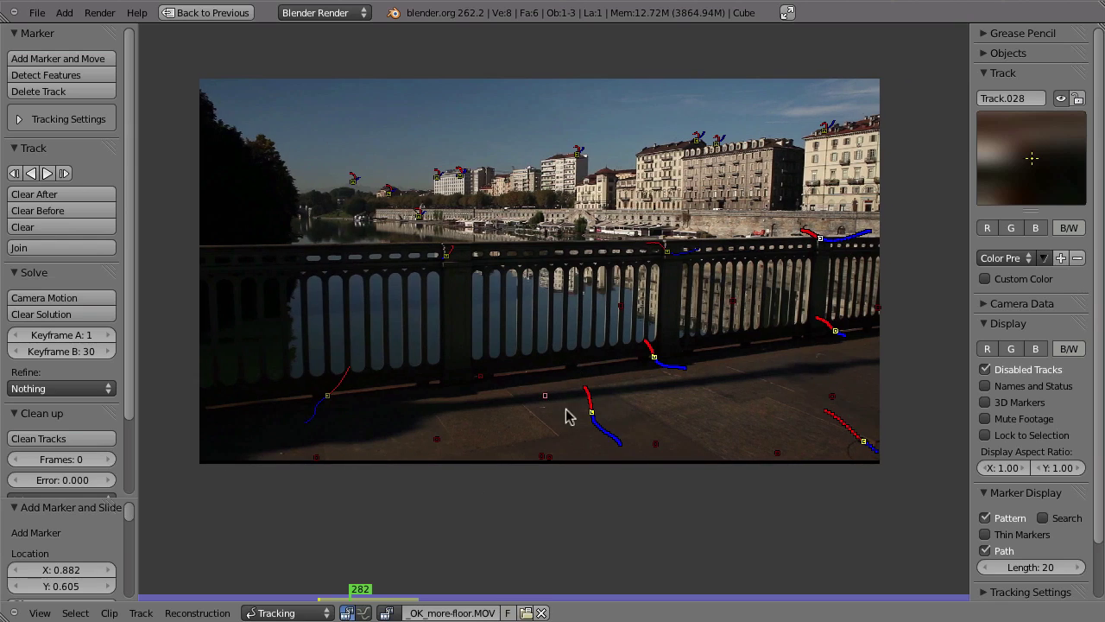
{"action": "key", "text": "a"}
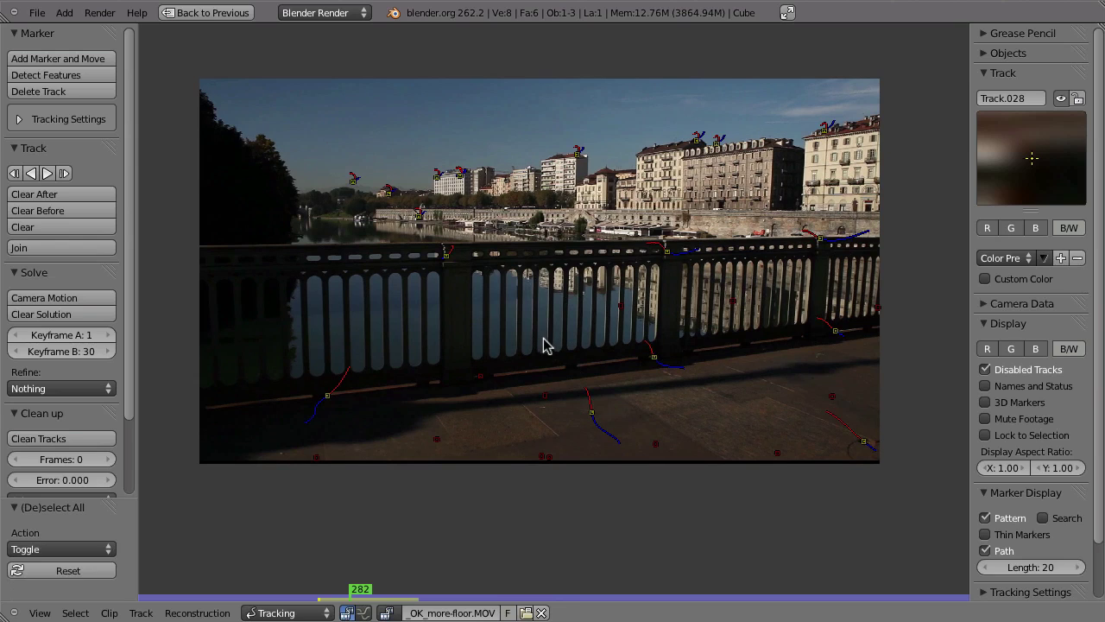
{"action": "key", "text": "shift+g"}
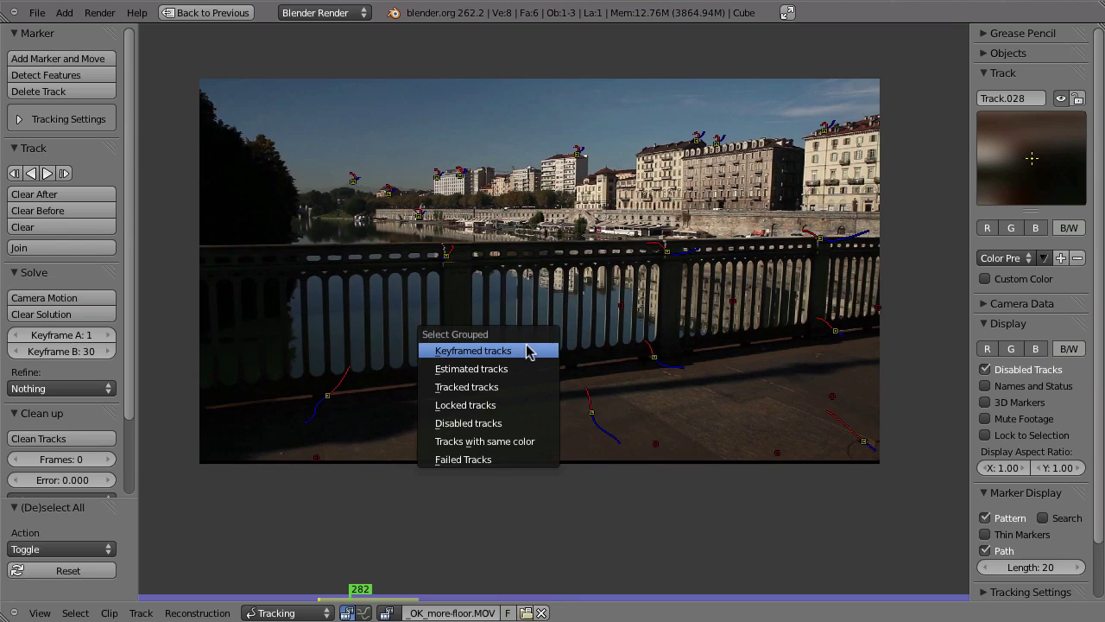
{"action": "left_click", "coordinate": [482, 390]}
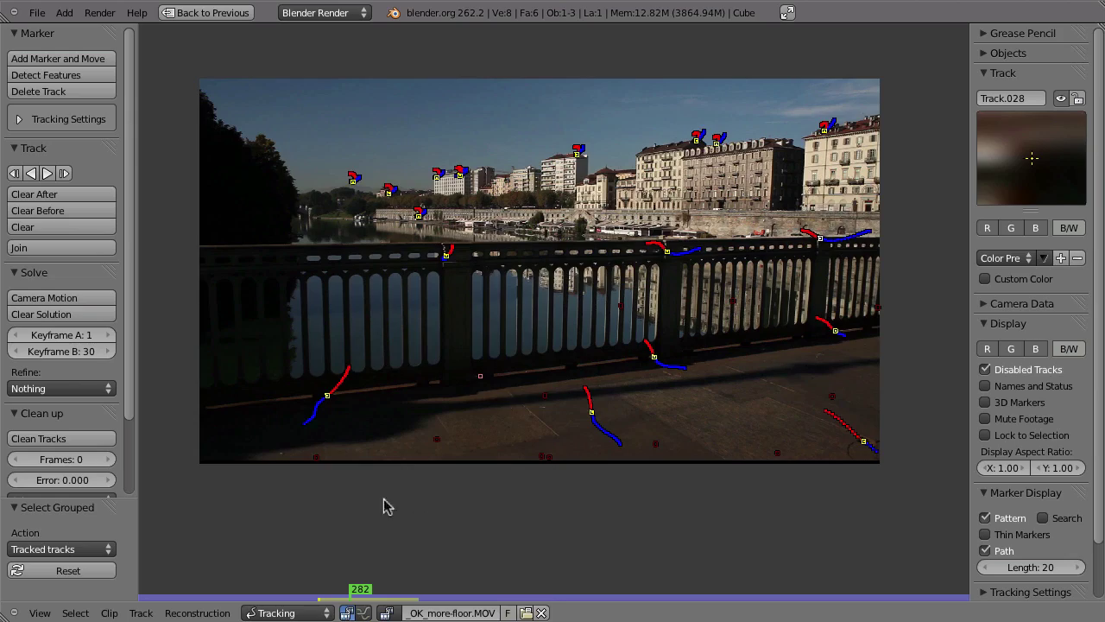
{"action": "left_click_drag", "start_coordinate": [361, 595], "coordinate": [215, 533]}
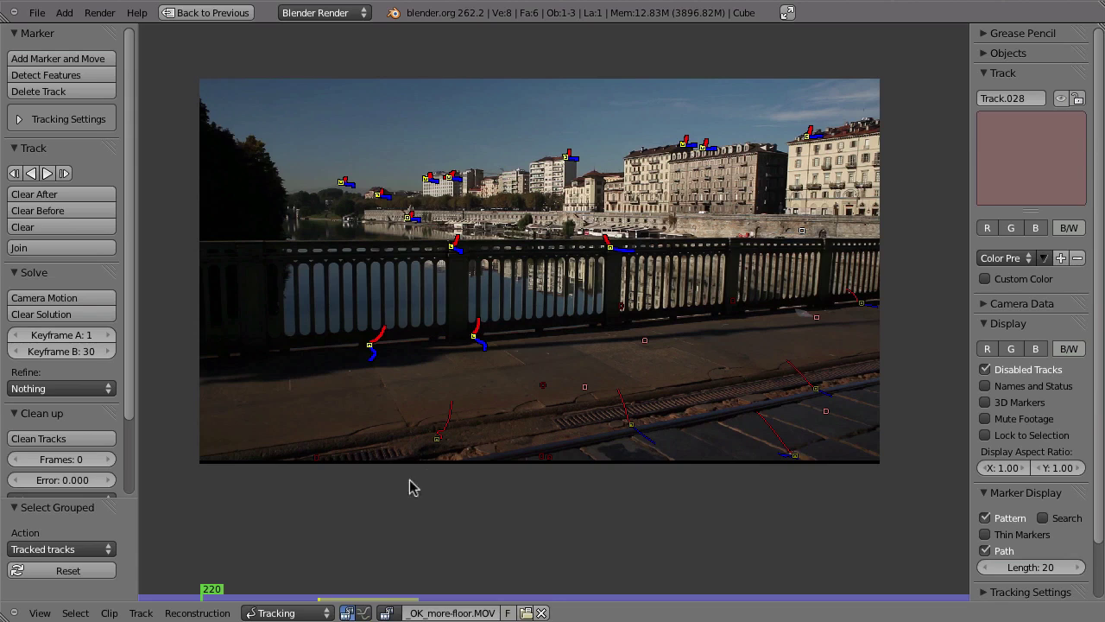
{"action": "key", "text": "ctrl+l"}
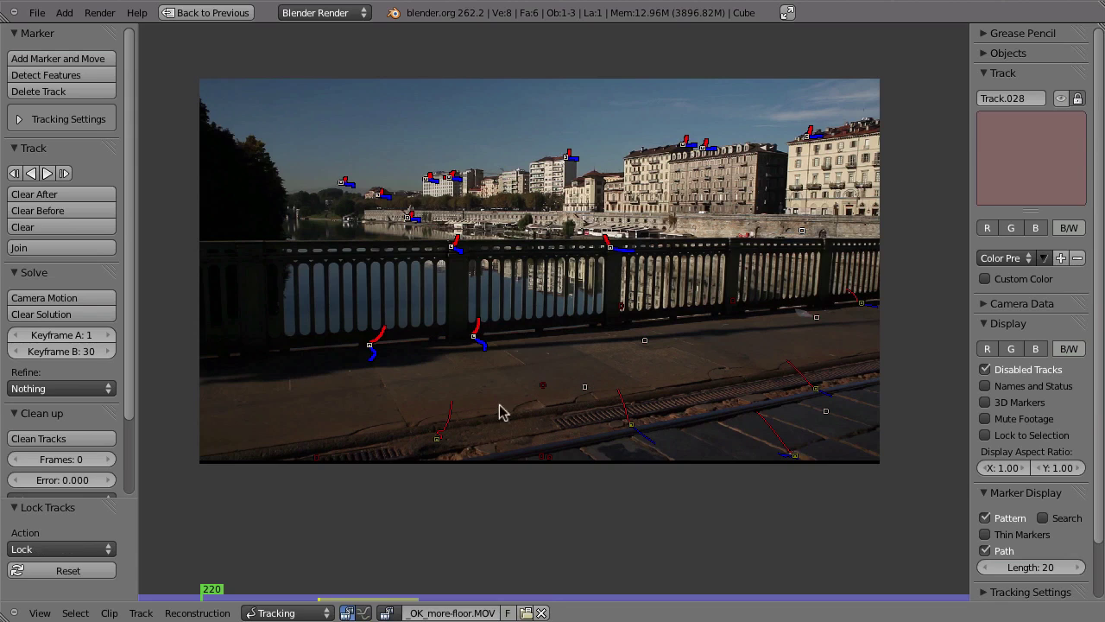
Step: Add six markers at frame 278 over the pavement and along the foot of the railing
{"action": "left_click_drag", "start_coordinate": [219, 594], "coordinate": [350, 594]}
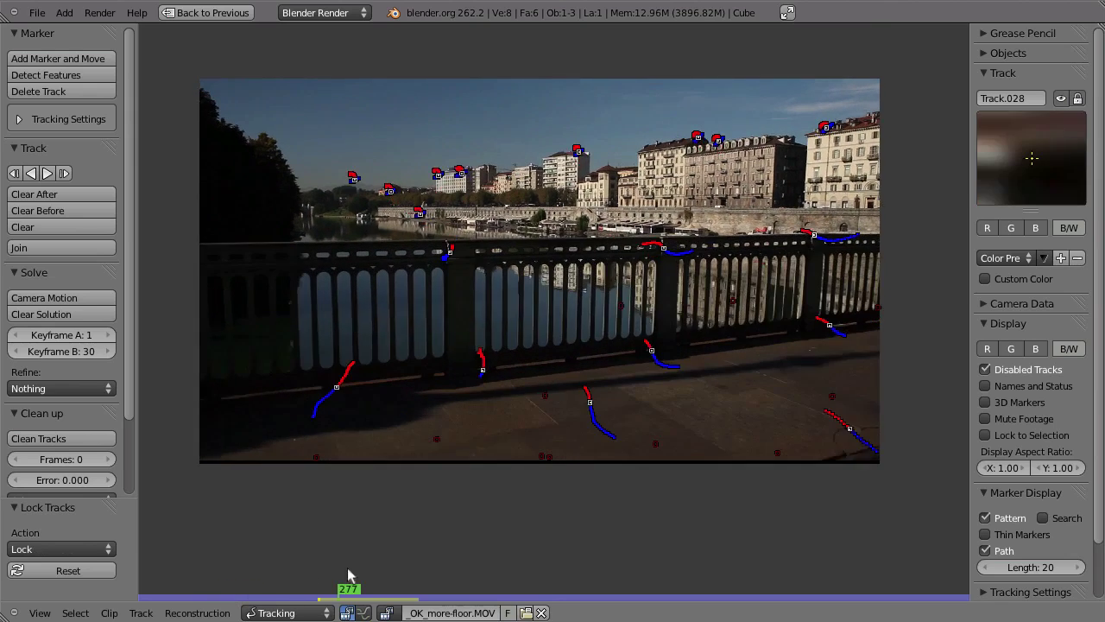
{"action": "left_click", "coordinate": [295, 449], "text": "ctrl"}
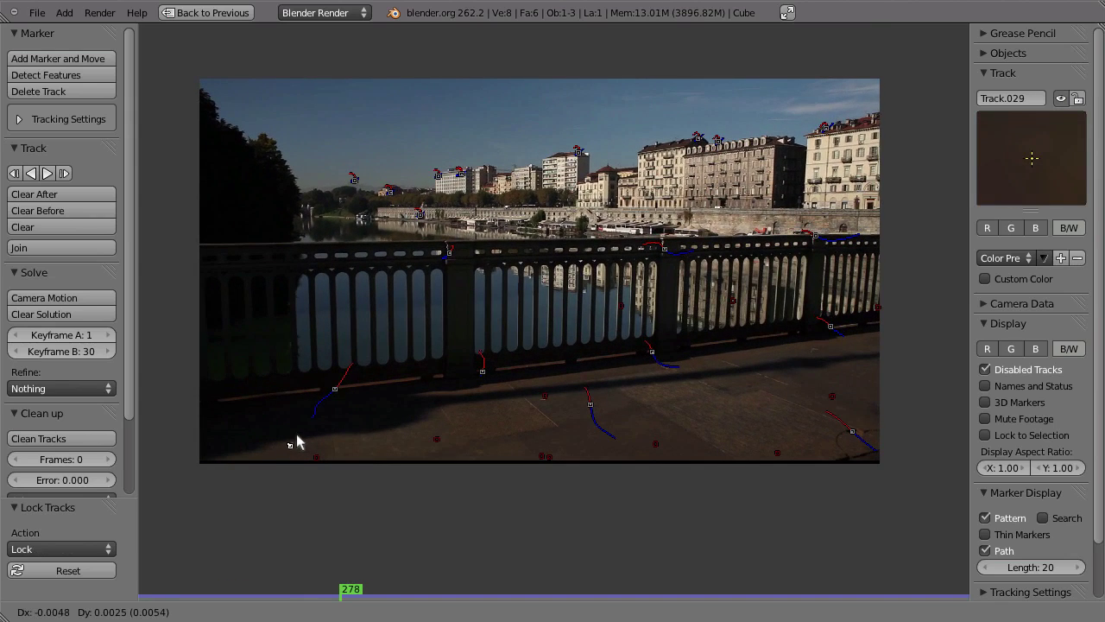
{"action": "left_click_drag", "start_coordinate": [544, 404], "coordinate": [577, 361], "text": "ctrl"}
{"action": "left_click", "coordinate": [576, 362], "text": "ctrl"}
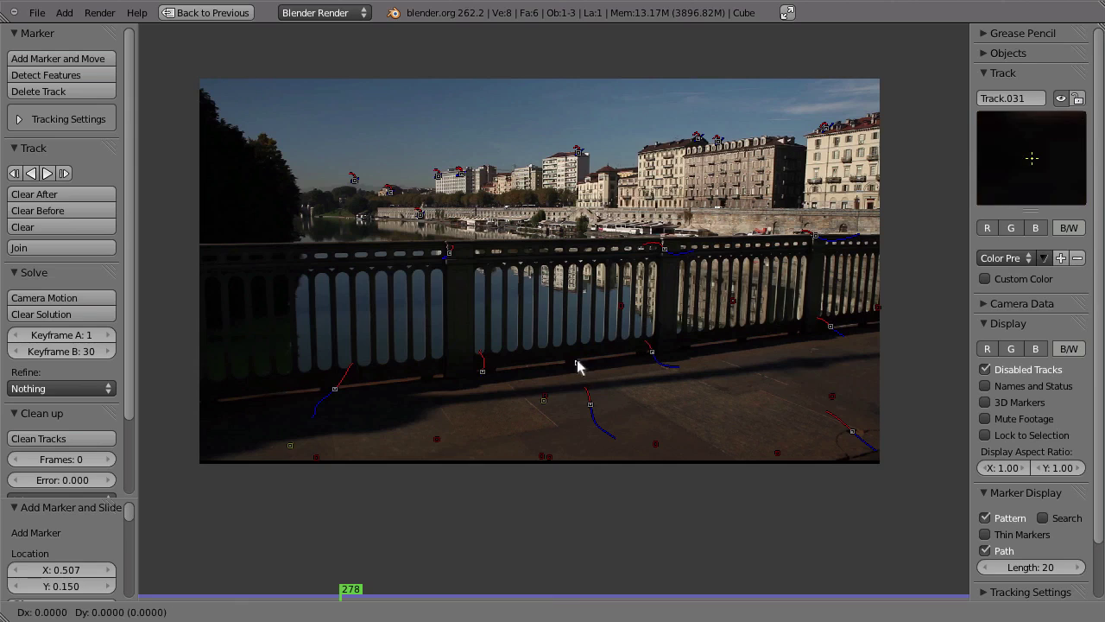
{"action": "left_click", "coordinate": [768, 378], "text": "ctrl"}
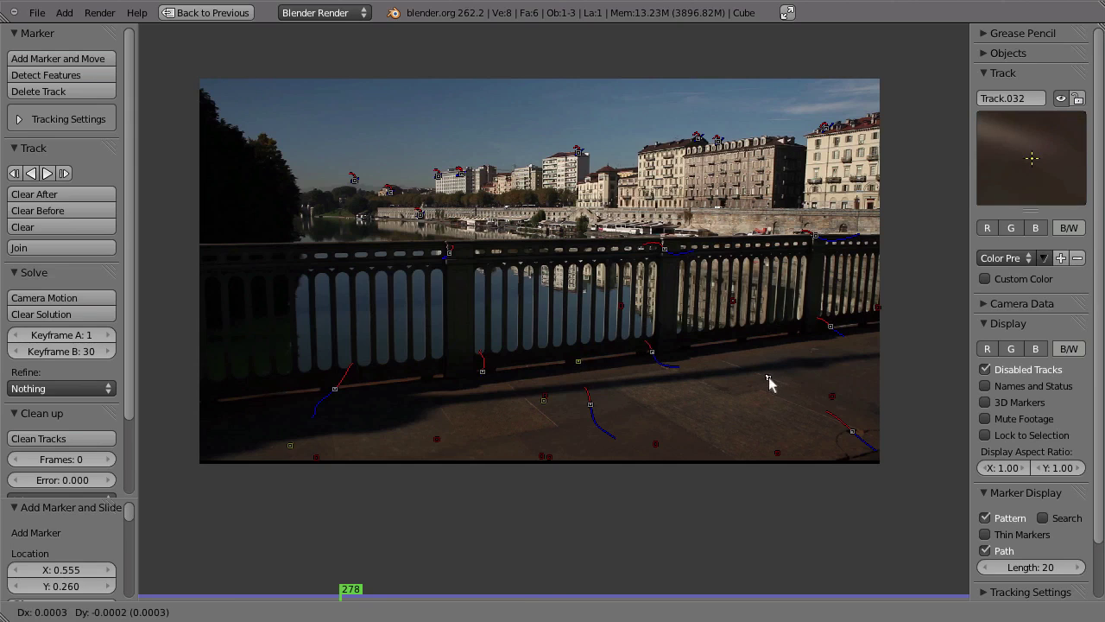
{"action": "left_click", "coordinate": [818, 351], "text": "ctrl"}
{"action": "left_click", "coordinate": [800, 330], "text": "ctrl"}
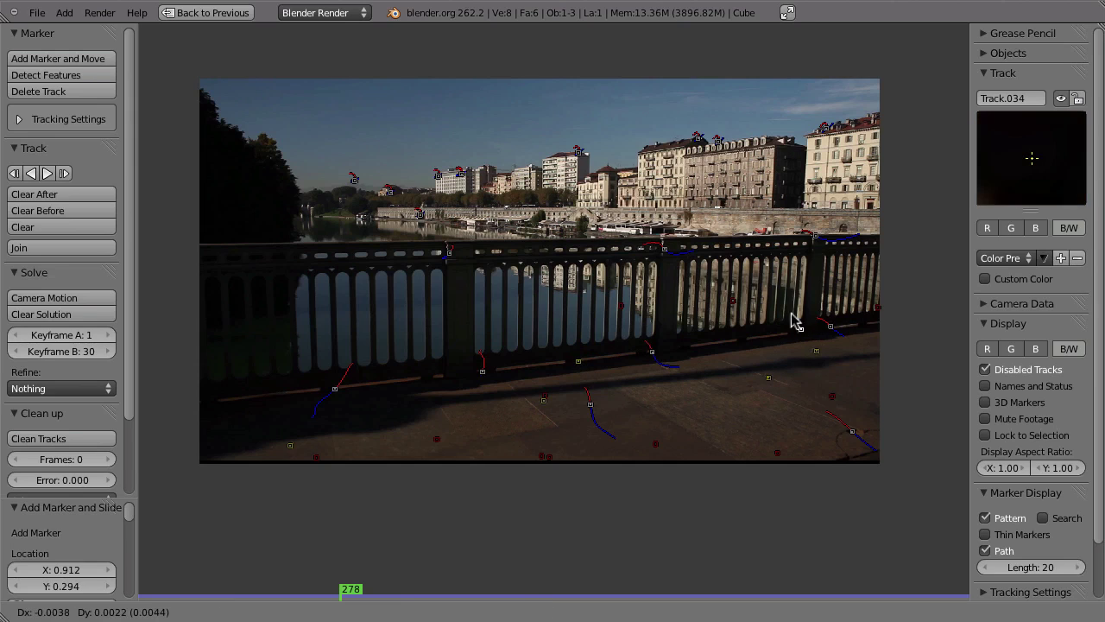
Step: Add four markers on the far-bank building facade and river wall, and track all unlocked markers forward to the clip's end
{"action": "left_click", "coordinate": [751, 189], "text": "ctrl"}
{"action": "left_click", "coordinate": [645, 216], "text": "ctrl"}
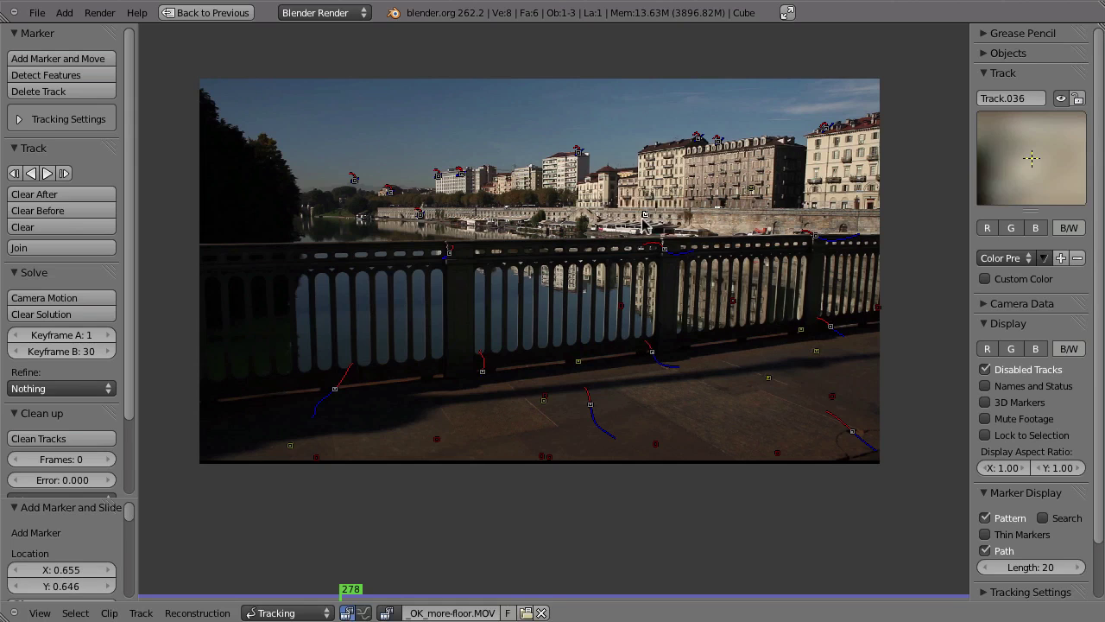
{"action": "left_click", "coordinate": [563, 216], "text": "ctrl"}
{"action": "left_click", "coordinate": [522, 216], "text": "ctrl"}
{"action": "key", "text": "a"}
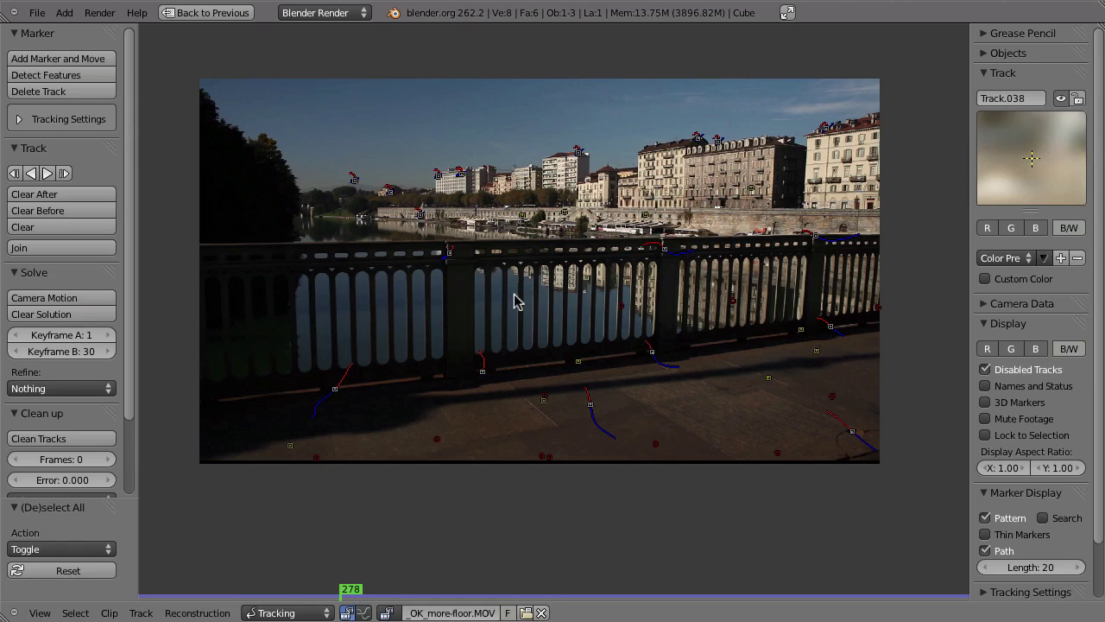
{"action": "key", "text": "ctrl+t"}
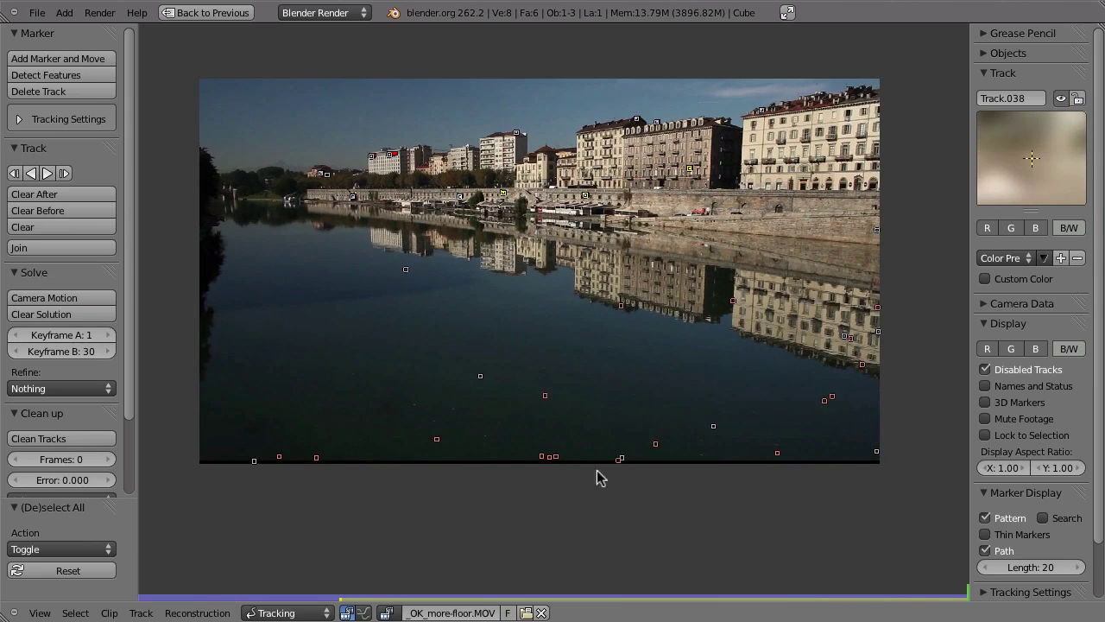
Step: Go back to frame 227, show the curves graph and select all tracks to inspect their motion curves up close
{"action": "left_click_drag", "start_coordinate": [902, 599], "coordinate": [227, 596]}
{"action": "key", "text": "Tab"}
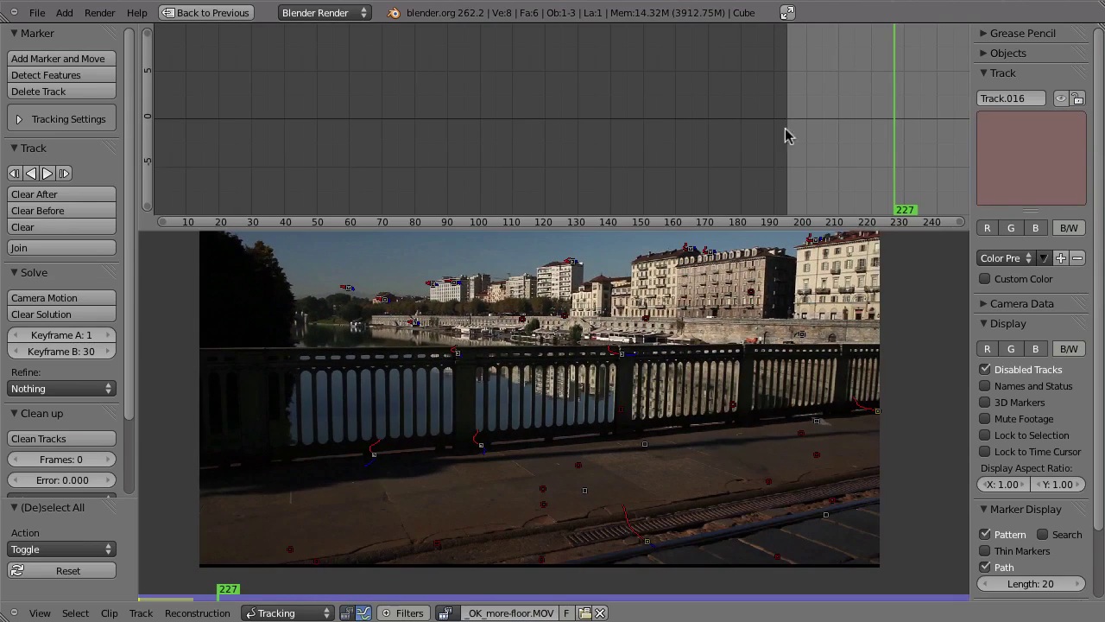
{"action": "key", "text": "a"}
{"action": "key", "text": "a"}
{"action": "key", "text": "a"}
{"action": "middle_click_drag", "start_coordinate": [784, 84], "coordinate": [480, 149], "text": "ctrl"}
{"action": "middle_click_drag", "start_coordinate": [636, 117], "coordinate": [742, 190], "text": "ctrl"}
Step: Select the spiking curve of Track.003 and clear its path after frame 220
{"action": "right_click", "coordinate": [603, 174]}
{"action": "key", "text": "Left"}
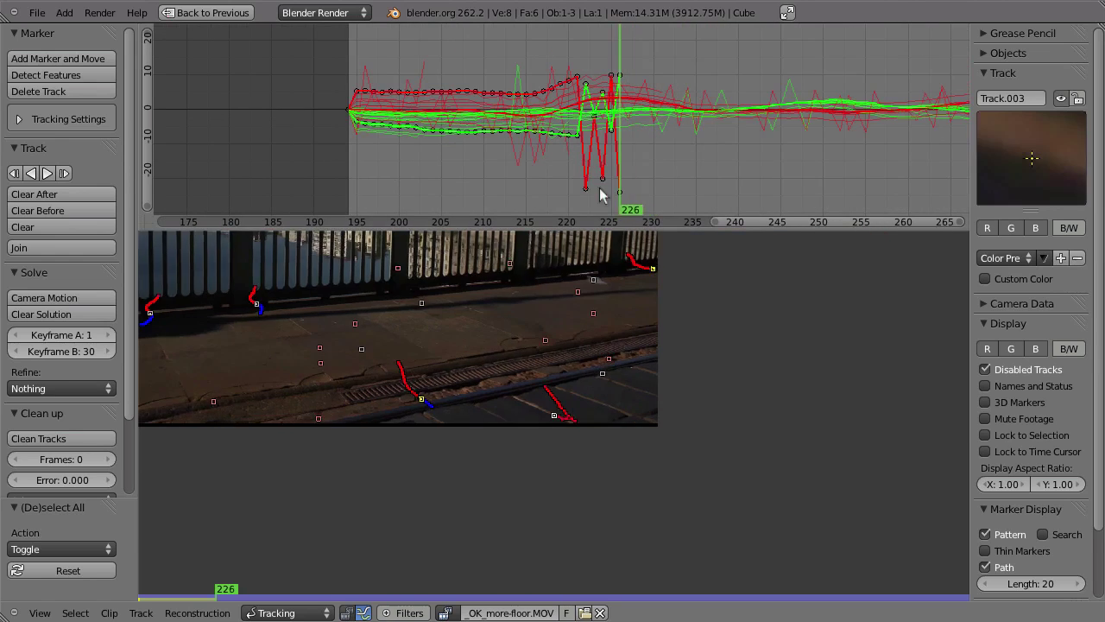
{"action": "left_click_drag", "start_coordinate": [602, 195], "coordinate": [569, 186]}
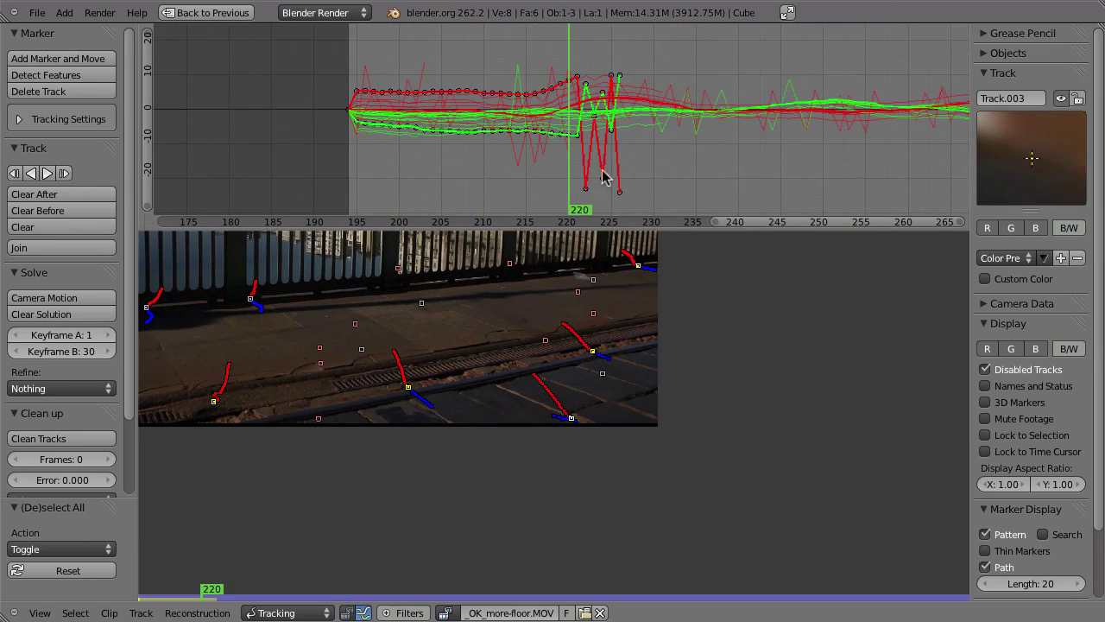
{"action": "key", "text": "alt+t"}
Step: Clear the erratic remainder of the kerb and gutter grate tracks after frame 213
{"action": "right_click", "coordinate": [502, 171]}
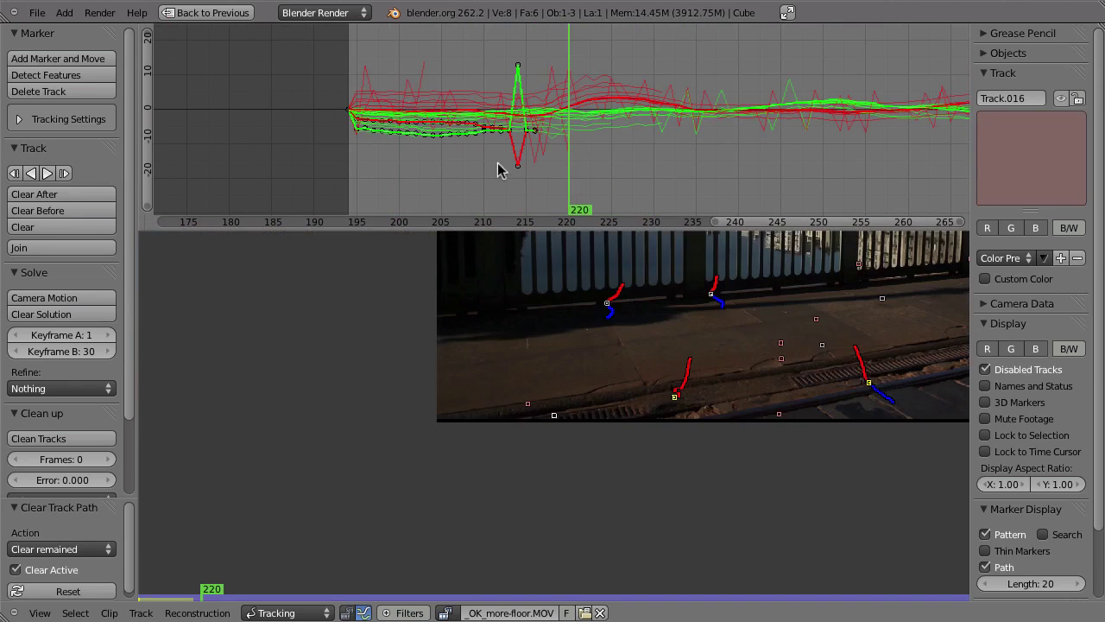
{"action": "left_click", "coordinate": [503, 176]}
{"action": "right_click", "coordinate": [537, 165]}
{"action": "key", "text": "alt+t"}
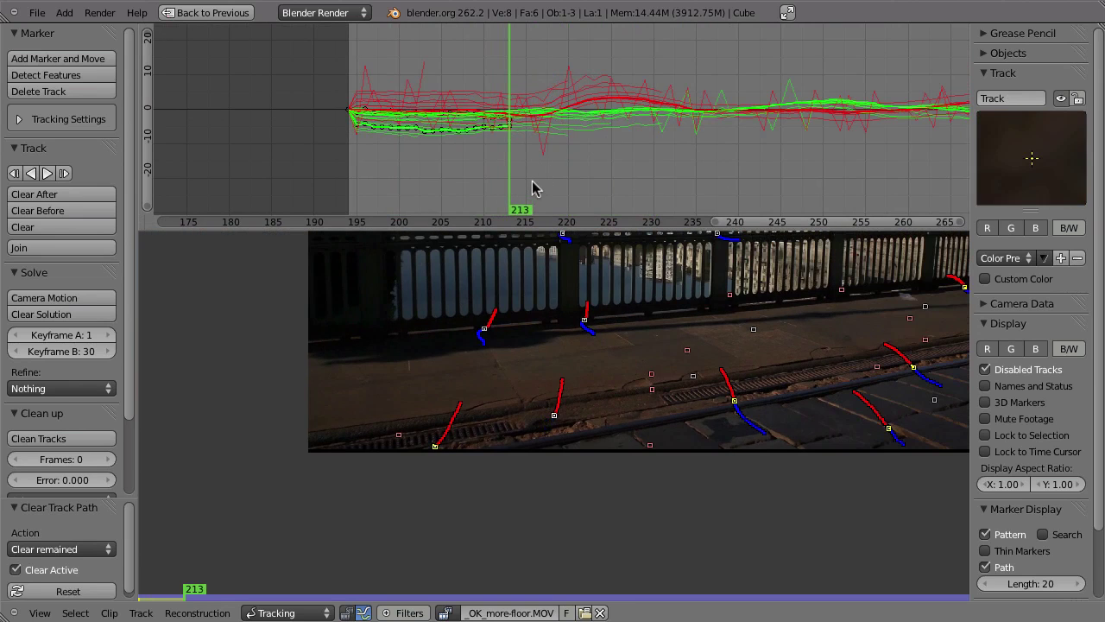
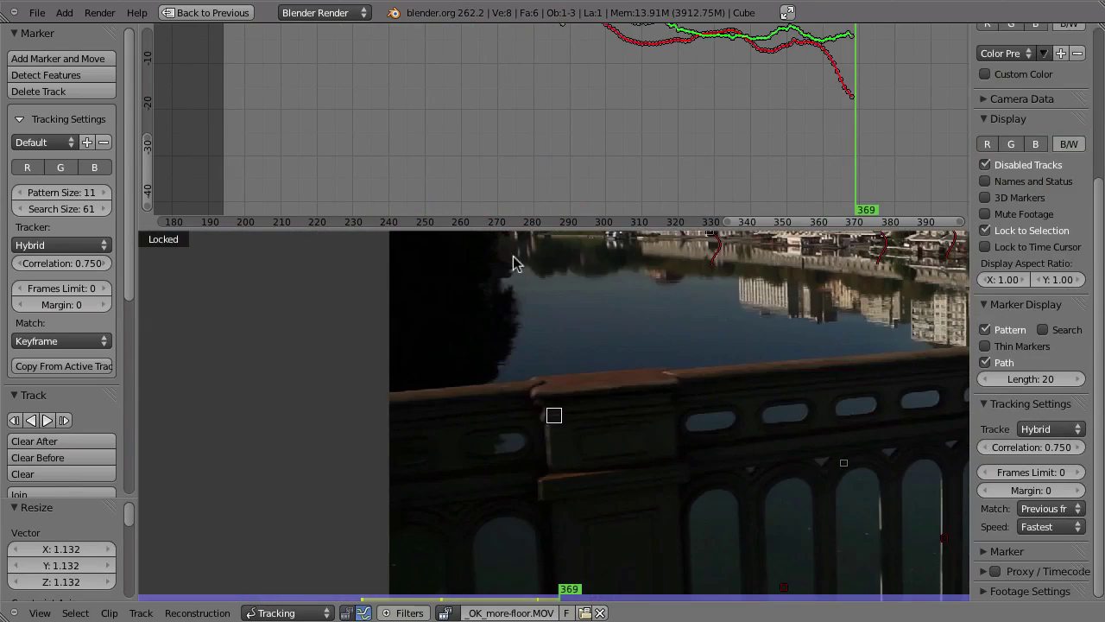
Step: Add markers on the far-bank building at X 0.515, Y 0.791 and on the pavement at X 0.861, Y 0.418, adjusting their size and position
{"action": "key", "text": "s"}
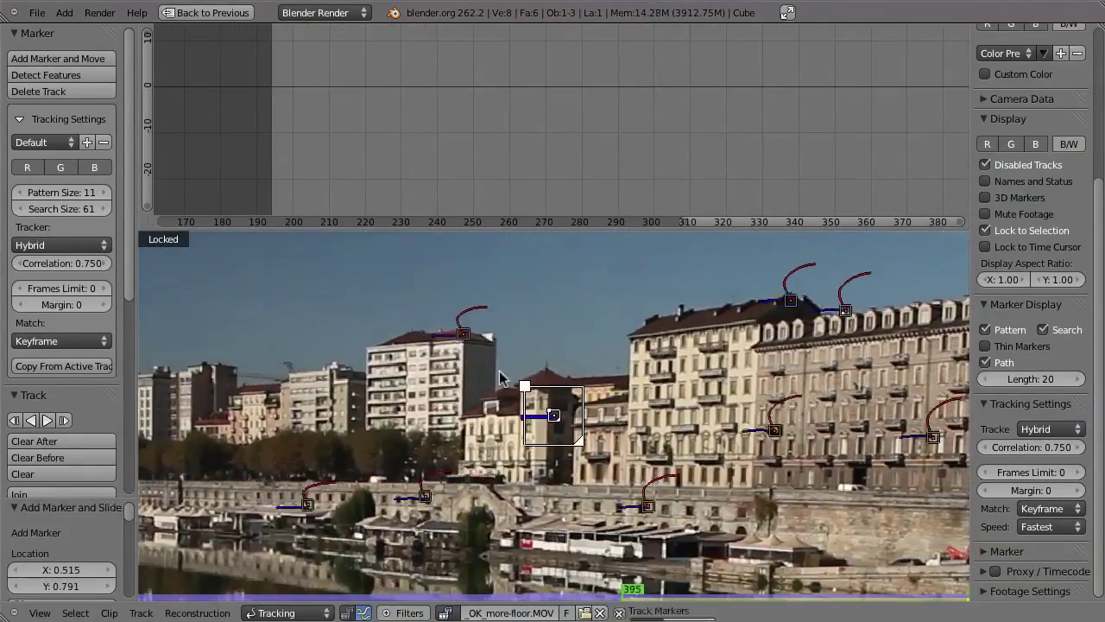
{"action": "left_click", "coordinate": [641, 424], "text": "ctrl"}
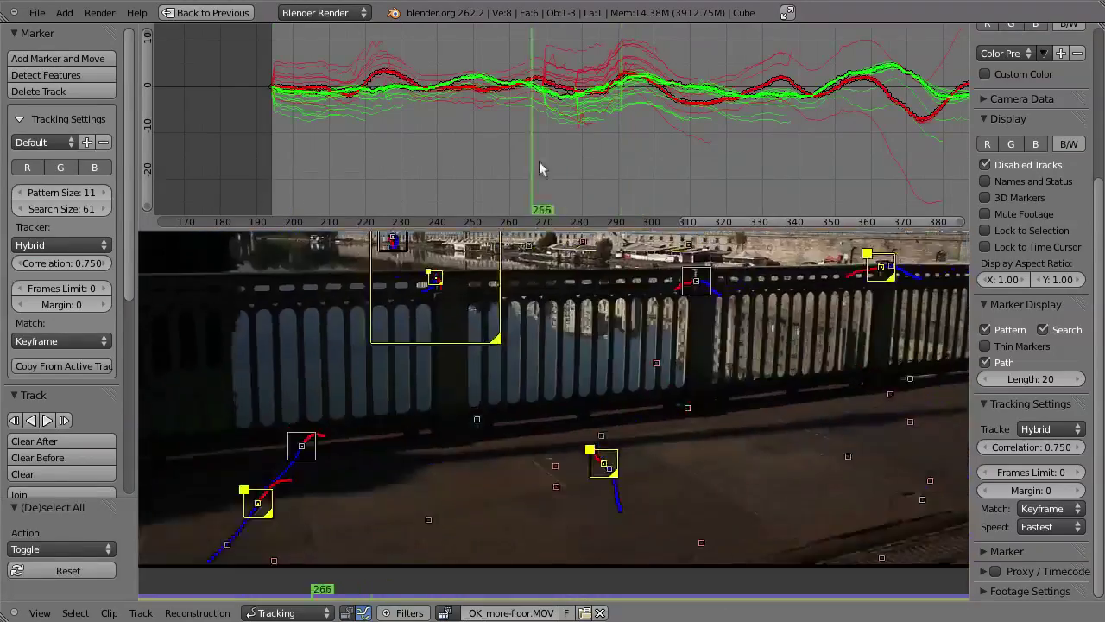
{"action": "key", "text": "g"}
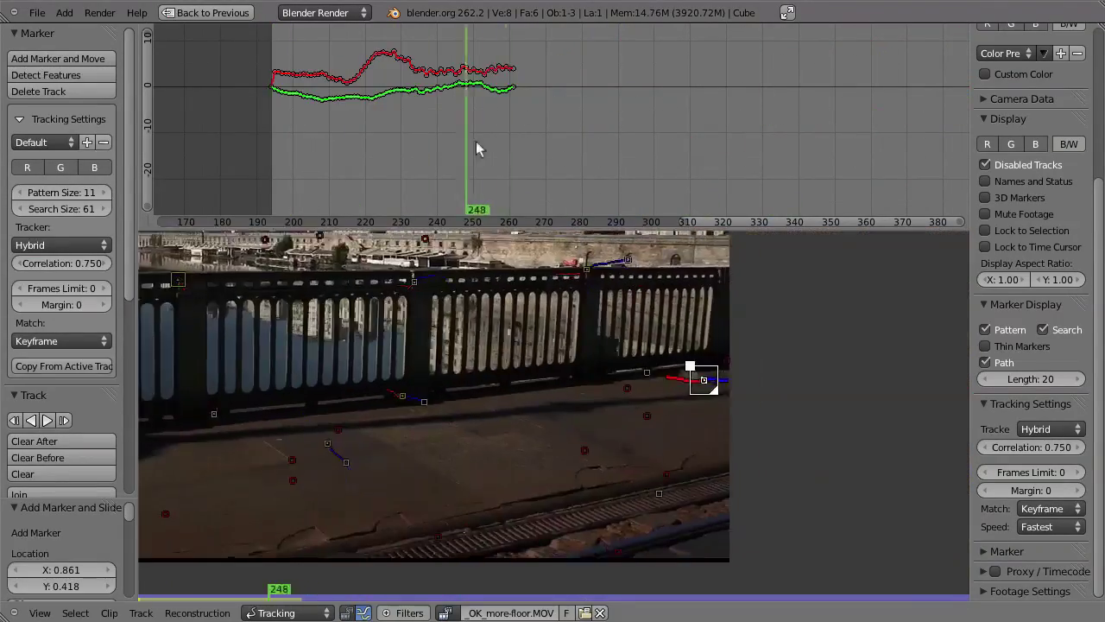
{"action": "key", "text": "s"}
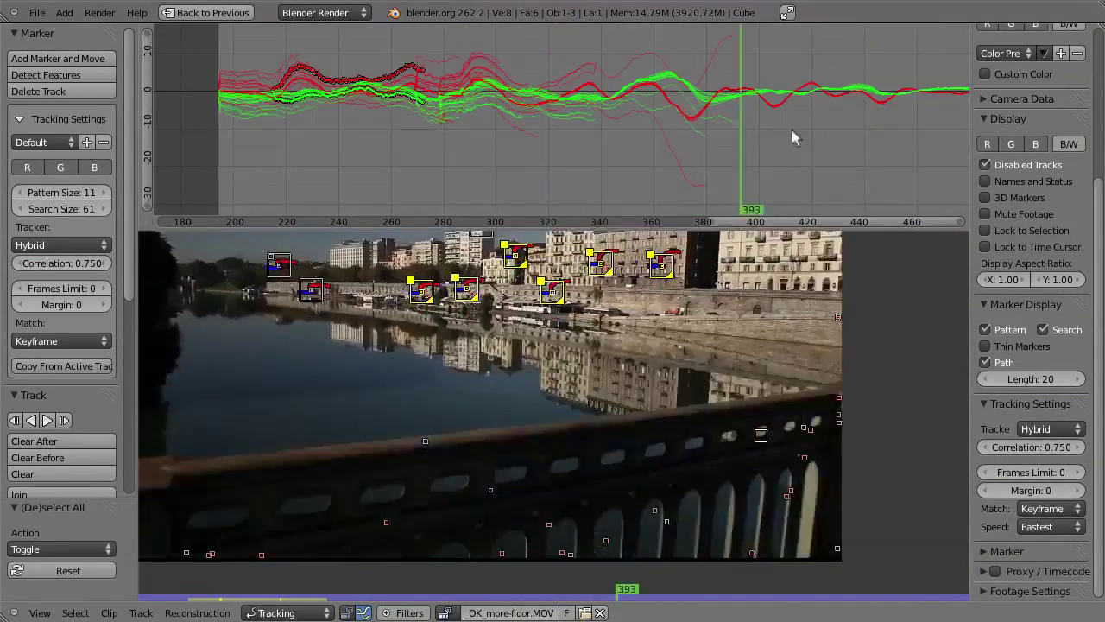
Step: Try to position and track an enlarged marker on the railing's handrail at frame 401
{"action": "key", "text": "g"}
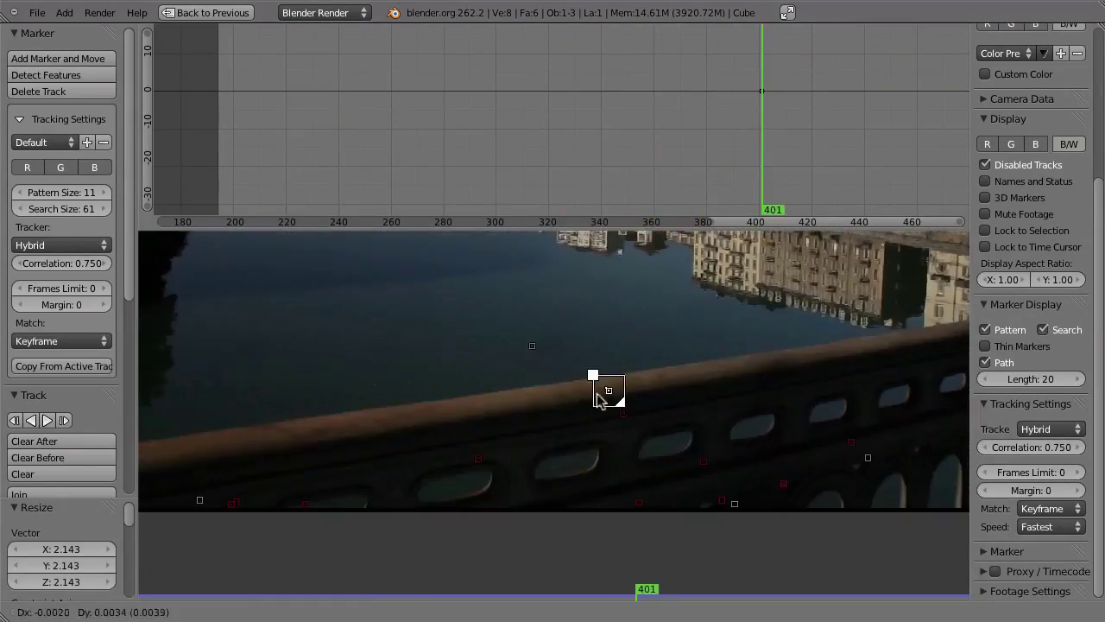
{"action": "left_click", "coordinate": [601, 400]}
{"action": "key", "text": "ctrl+shift+t"}
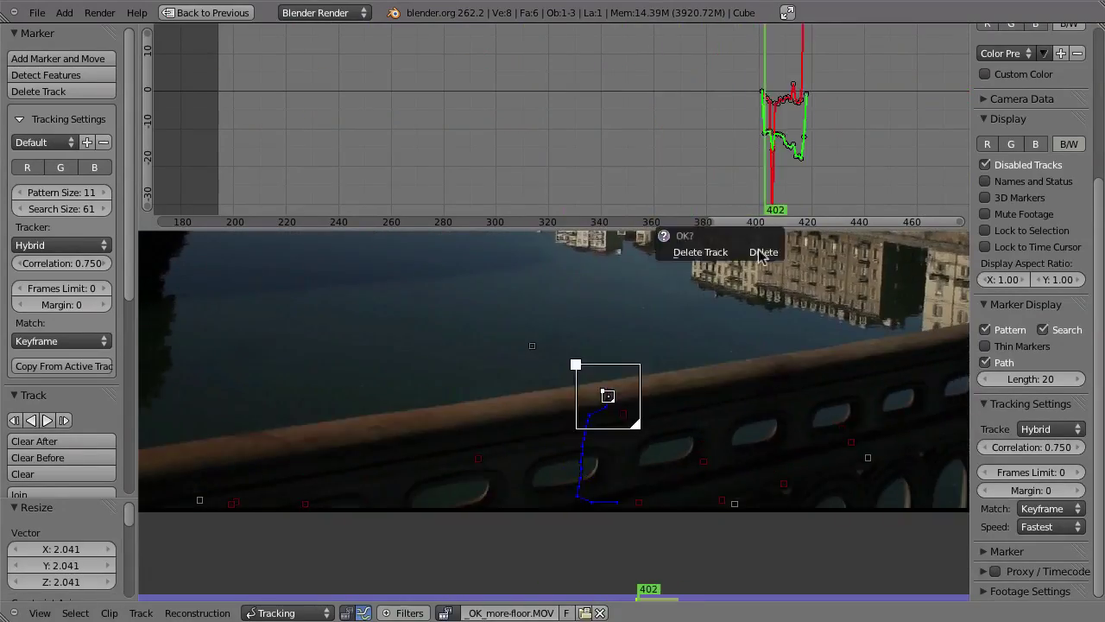
{"action": "scroll", "coordinate": [643, 317], "scroll_direction": "down", "scroll_amount": 4}
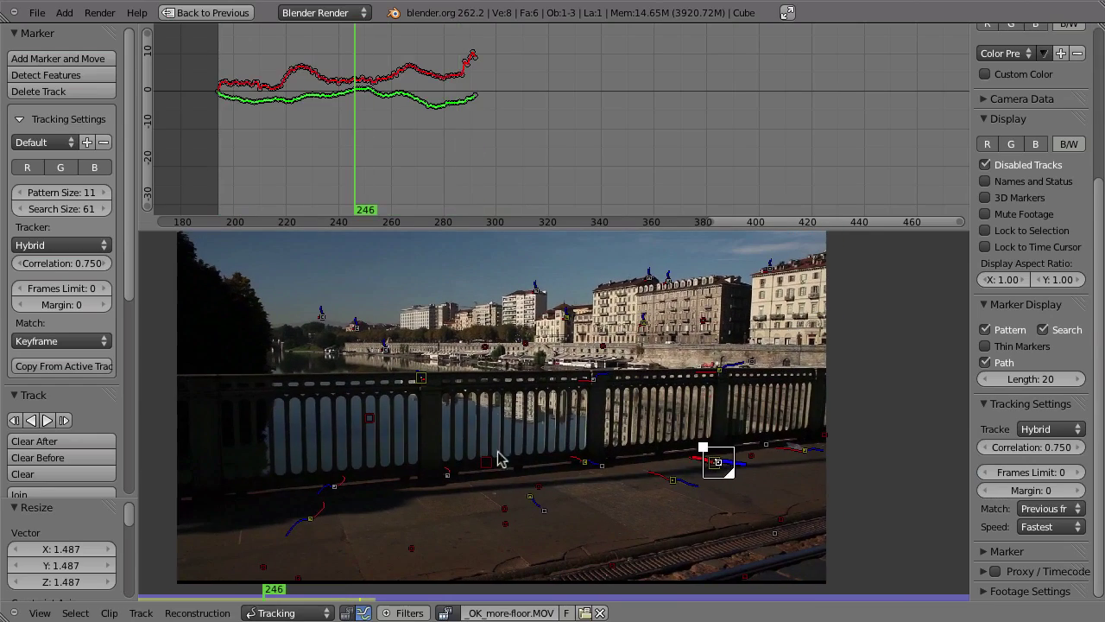
Step: Select all tracks to show their curves, and apply the Canon 5D camera preset with a 28 mm focal length
{"action": "key", "text": "a"}
{"action": "key", "text": "a"}
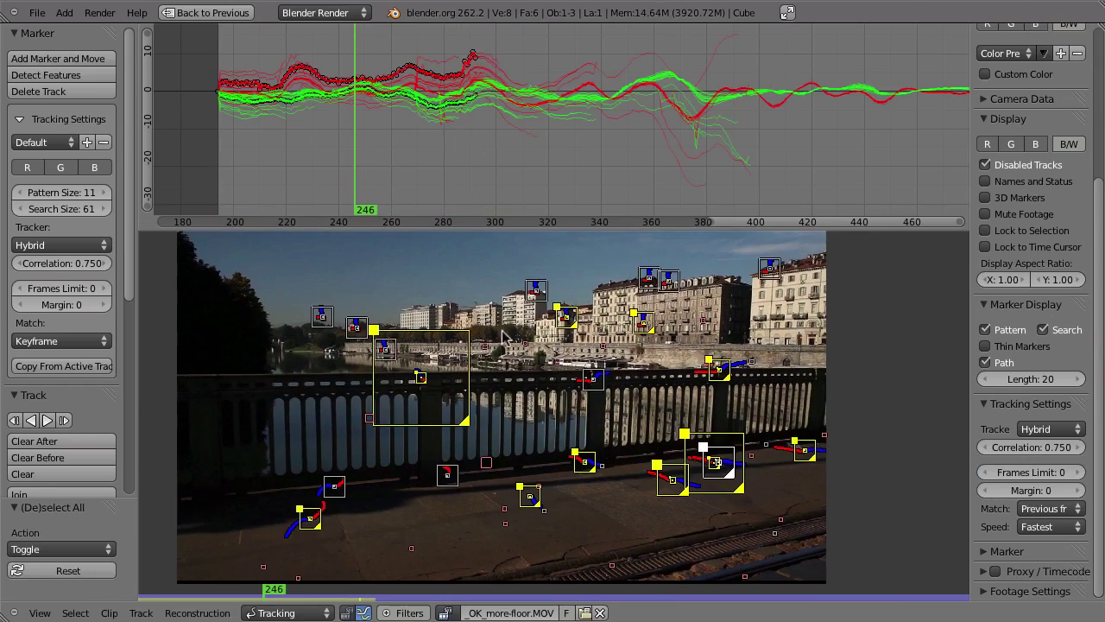
{"action": "left_click_drag", "start_coordinate": [361, 132], "coordinate": [281, 165]}
{"action": "middle_click_drag", "start_coordinate": [509, 409], "coordinate": [540, 404]}
{"action": "middle_click_drag", "start_coordinate": [531, 450], "coordinate": [542, 471], "text": "ctrl"}
{"action": "left_click", "coordinate": [1045, 120]}
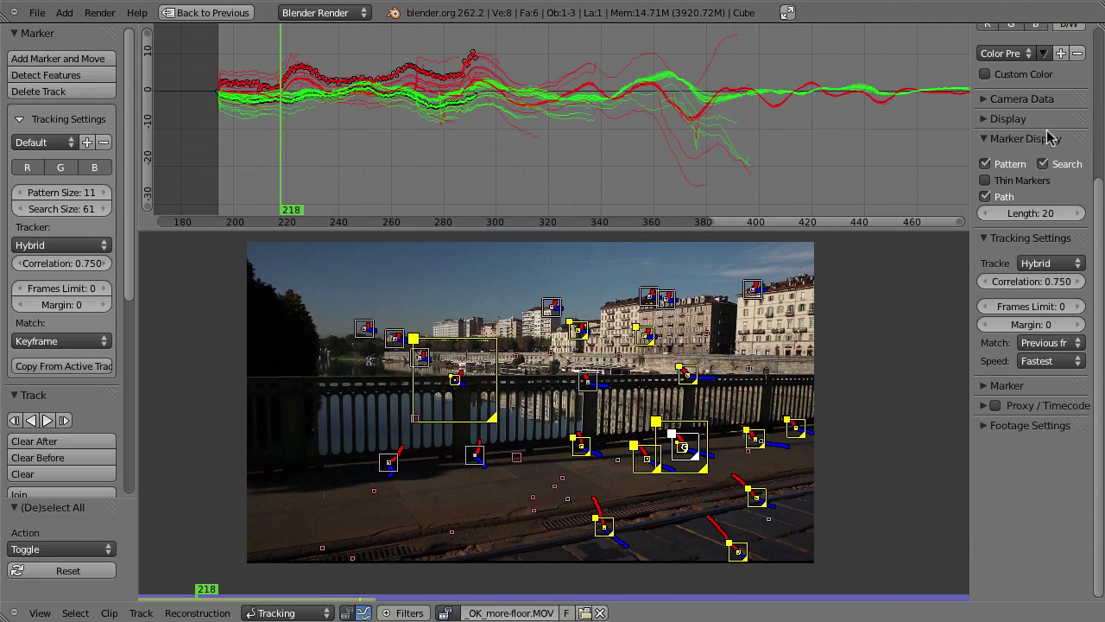
{"action": "left_click", "coordinate": [1010, 100]}
{"action": "left_click", "coordinate": [997, 124]}
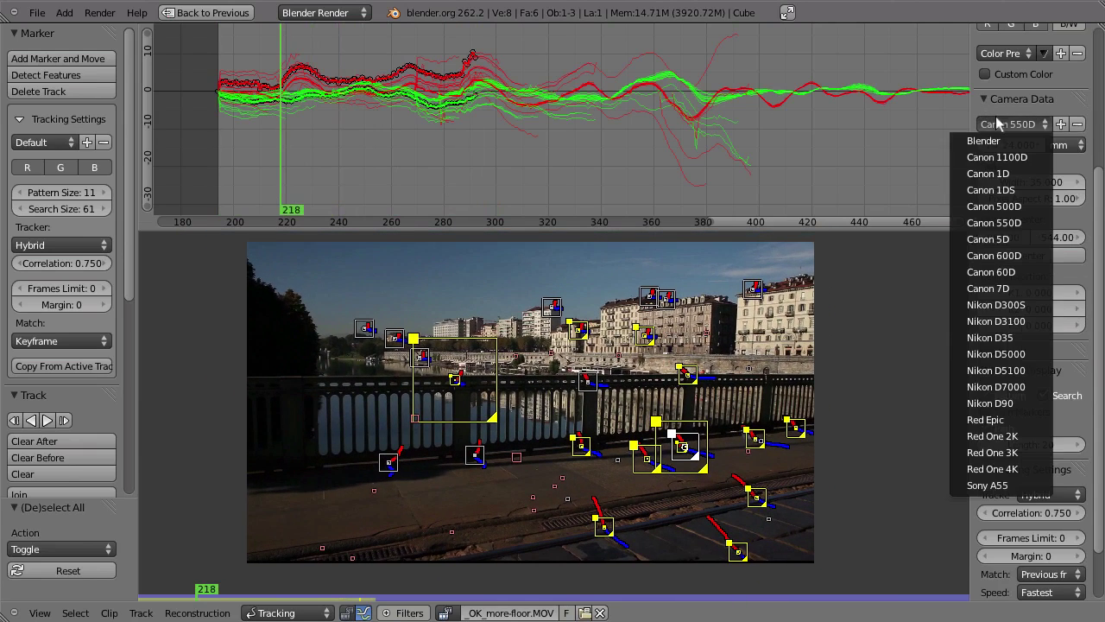
{"action": "left_click", "coordinate": [993, 239]}
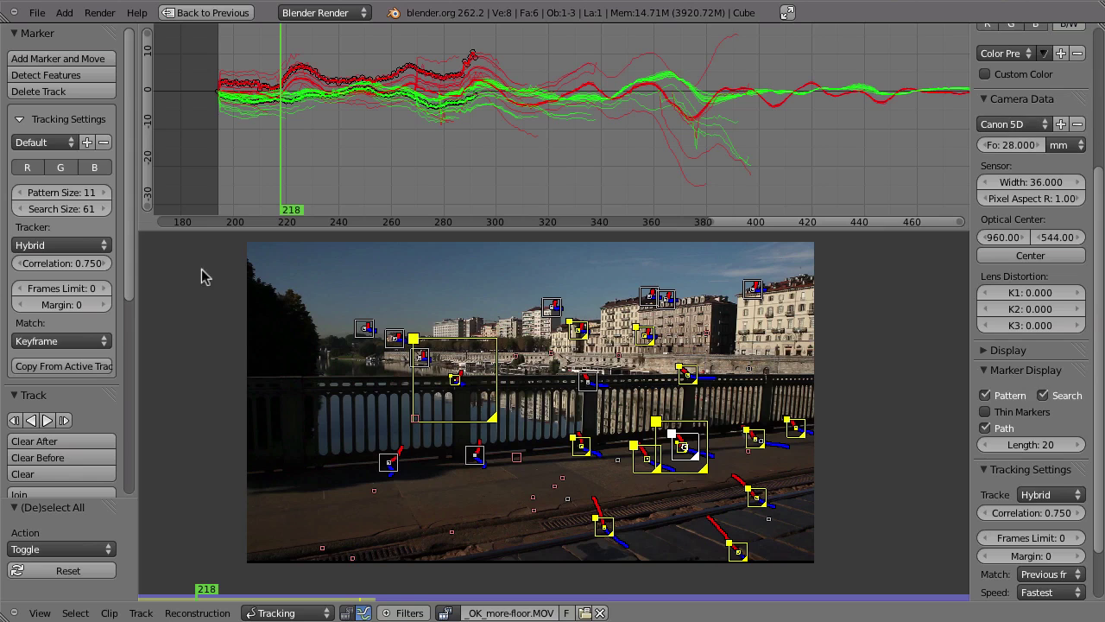
Step: Solve the camera motion with keyframe A at 197, keyframe B at 220, and Focal length, K1, K2 refinement
{"action": "left_click", "coordinate": [35, 33]}
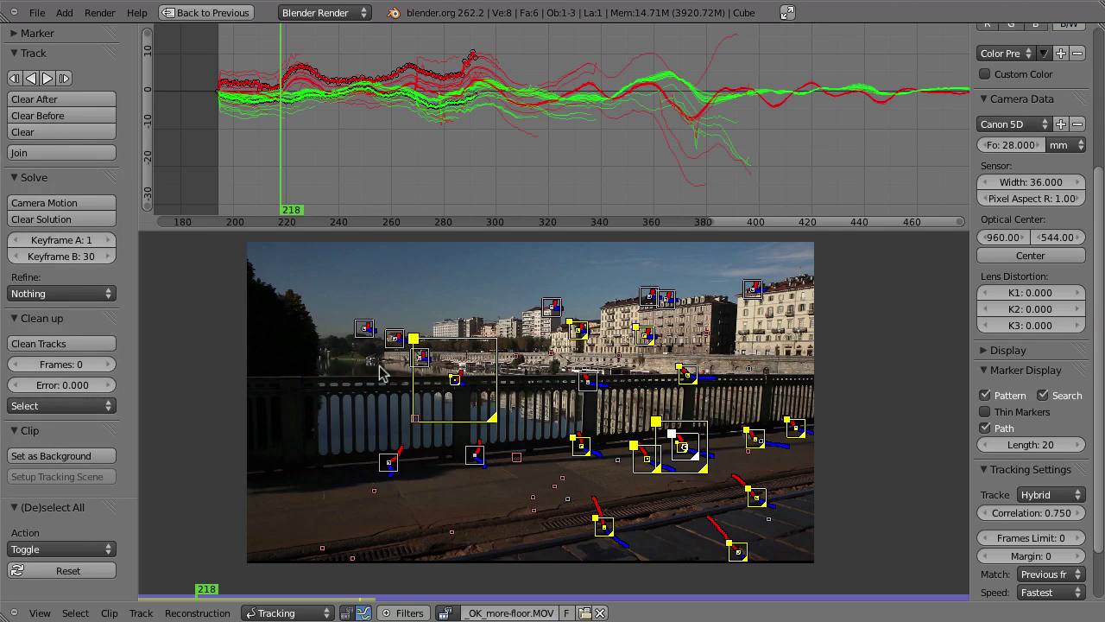
{"action": "left_click_drag", "start_coordinate": [281, 160], "coordinate": [225, 172]}
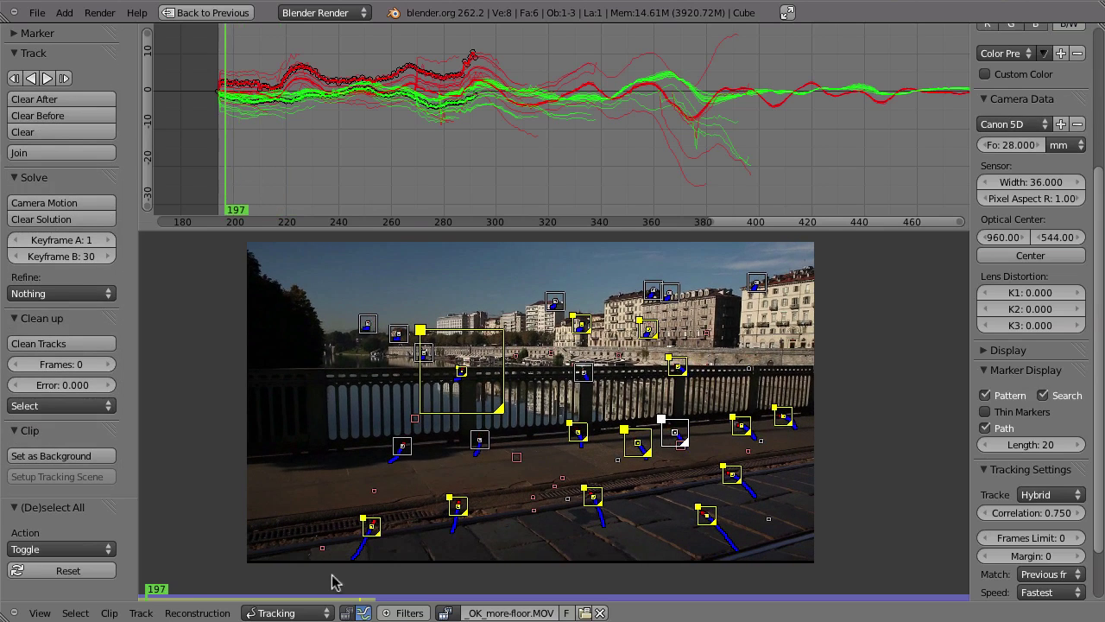
{"action": "middle_click_drag", "start_coordinate": [383, 127], "coordinate": [462, 137]}
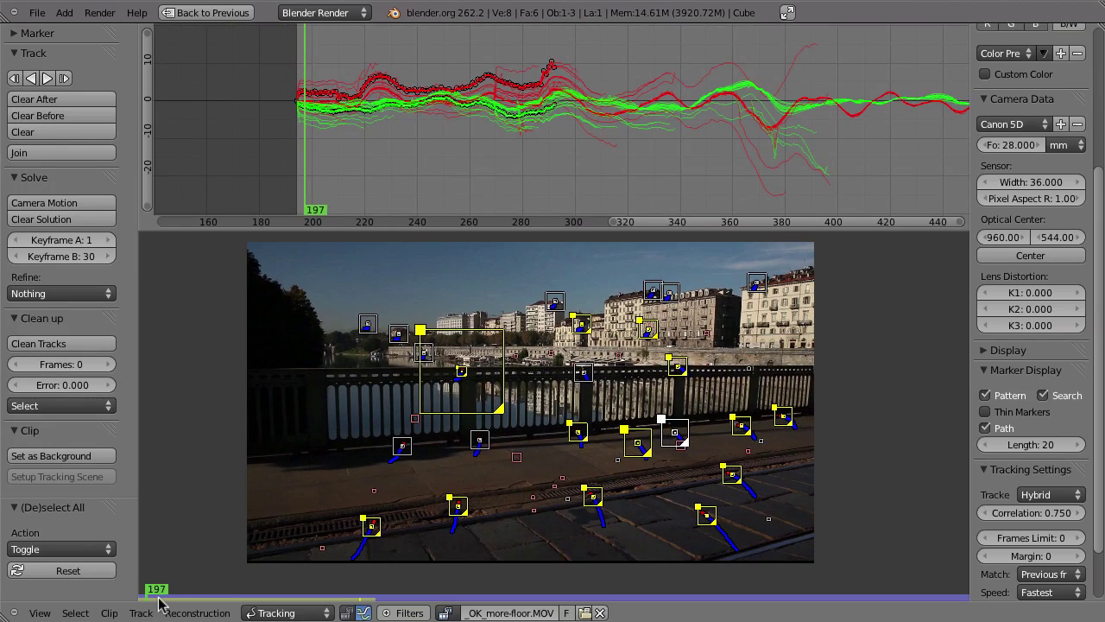
{"action": "left_click_drag", "start_coordinate": [308, 158], "coordinate": [368, 156]}
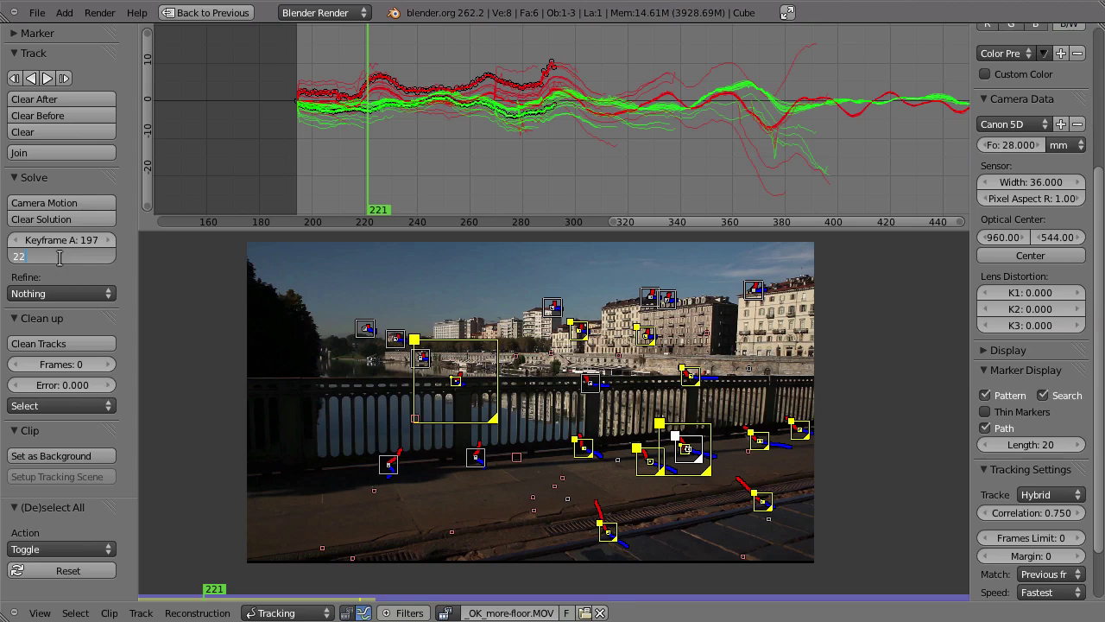
{"action": "left_click", "coordinate": [68, 293]}
{"action": "left_click", "coordinate": [69, 242]}
{"action": "left_click", "coordinate": [74, 203]}
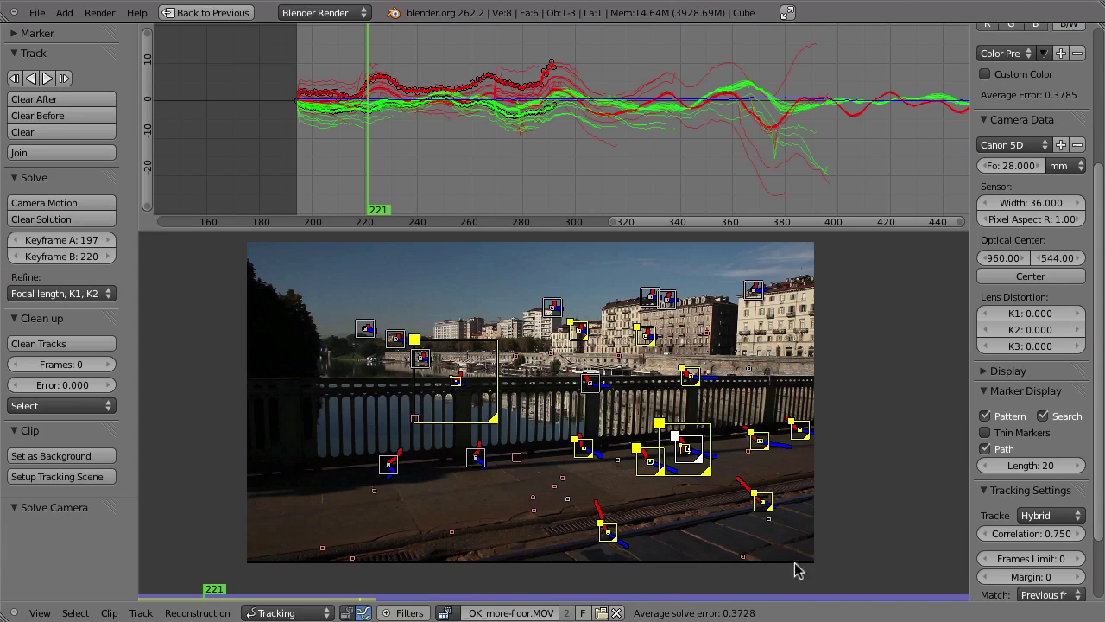
Step: Examine the solve error curve against the track curves across the whole clip
{"action": "key", "text": "ctrl+Up"}
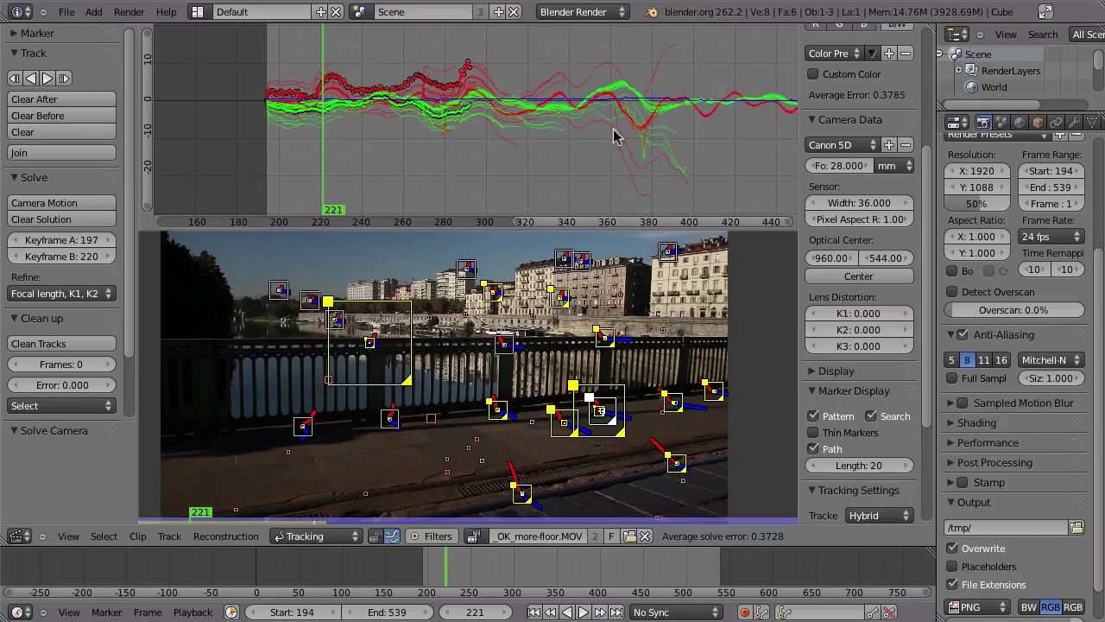
{"action": "middle_click_drag", "start_coordinate": [714, 109], "coordinate": [584, 147], "text": "ctrl"}
{"action": "left_click_drag", "start_coordinate": [432, 133], "coordinate": [546, 123]}
{"action": "middle_click_drag", "start_coordinate": [670, 76], "coordinate": [542, 95]}
{"action": "right_click", "coordinate": [542, 96]}
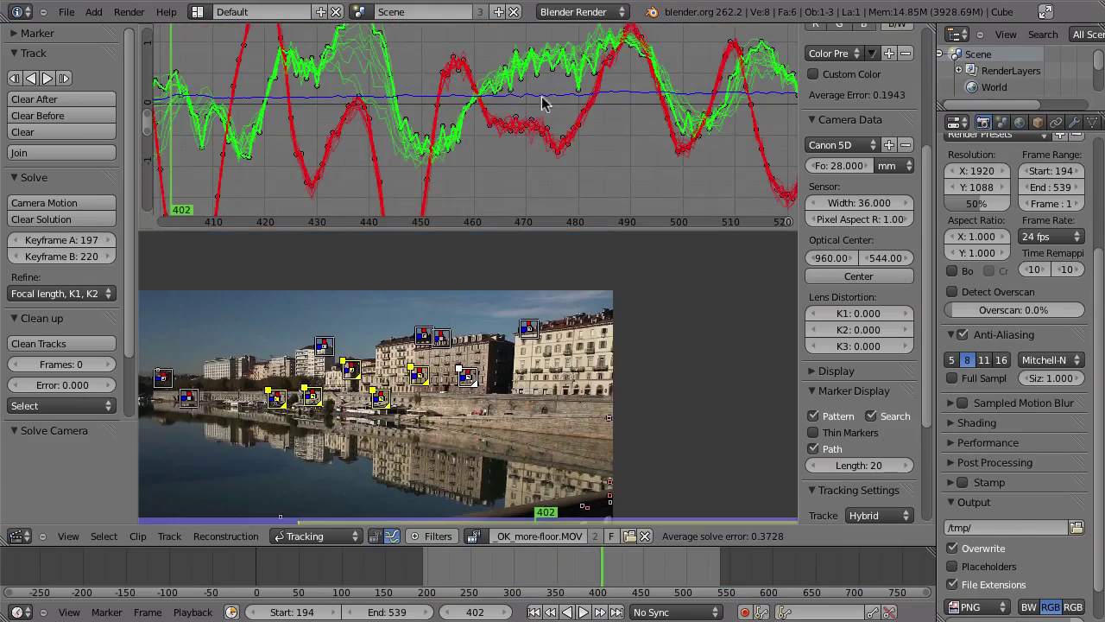
{"action": "middle_click_drag", "start_coordinate": [246, 103], "coordinate": [510, 141]}
{"action": "middle_click_drag", "start_coordinate": [259, 143], "coordinate": [539, 136]}
{"action": "middle_click_drag", "start_coordinate": [540, 136], "coordinate": [523, 158], "text": "ctrl"}
{"action": "mouse_move", "coordinate": [375, 142]}
{"action": "left_mouse_down"}
{"action": "mouse_move", "coordinate": [279, 153]}
{"action": "mouse_move", "coordinate": [365, 146]}
{"action": "left_mouse_up"}
{"action": "middle_click_drag", "start_coordinate": [405, 145], "coordinate": [562, 125]}
{"action": "middle_click_drag", "start_coordinate": [561, 126], "coordinate": [518, 147], "text": "ctrl"}
{"action": "middle_click_drag", "start_coordinate": [354, 441], "coordinate": [418, 336]}
{"action": "middle_click_drag", "start_coordinate": [496, 98], "coordinate": [652, 141], "text": "ctrl"}
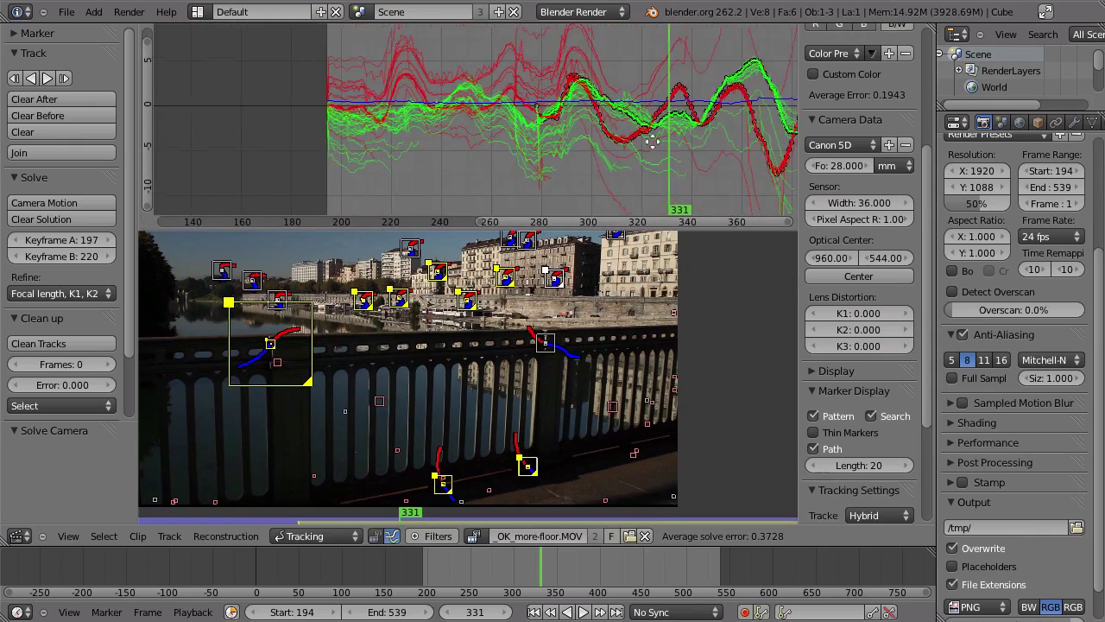
{"action": "middle_click_drag", "start_coordinate": [555, 138], "coordinate": [570, 113], "text": "ctrl"}
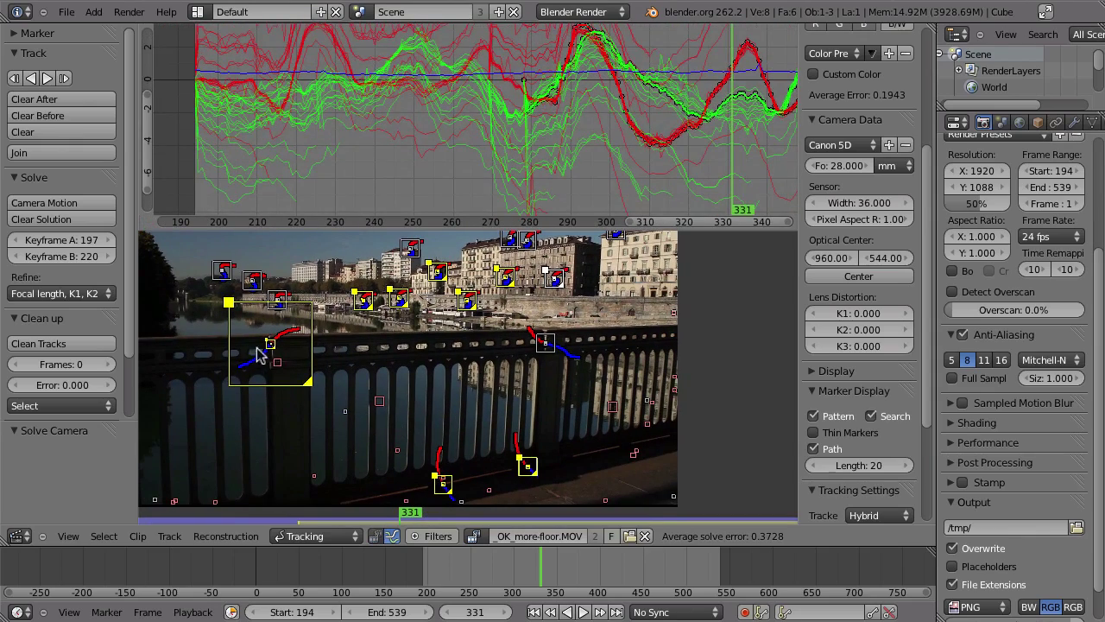
Step: Check the average error of individual railing and pavement tracks at frame 331, and compare all curves around frame 305
{"action": "key", "text": "a"}
{"action": "right_click", "coordinate": [444, 483]}
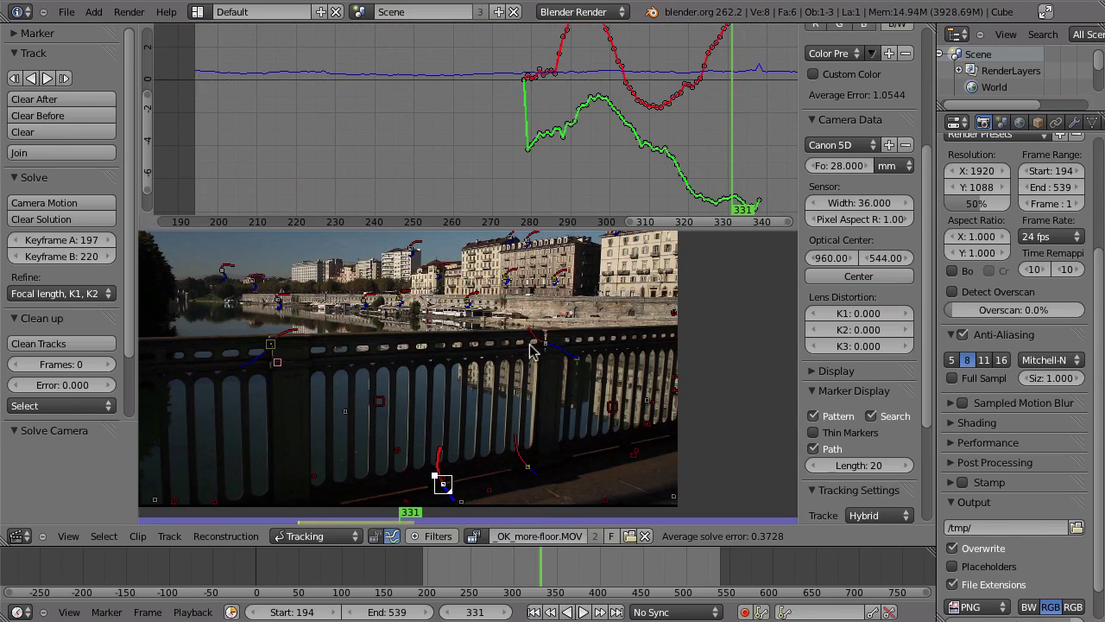
{"action": "right_click", "coordinate": [544, 343], "text": "shift"}
{"action": "right_click", "coordinate": [278, 361], "text": "shift"}
{"action": "key", "text": "a"}
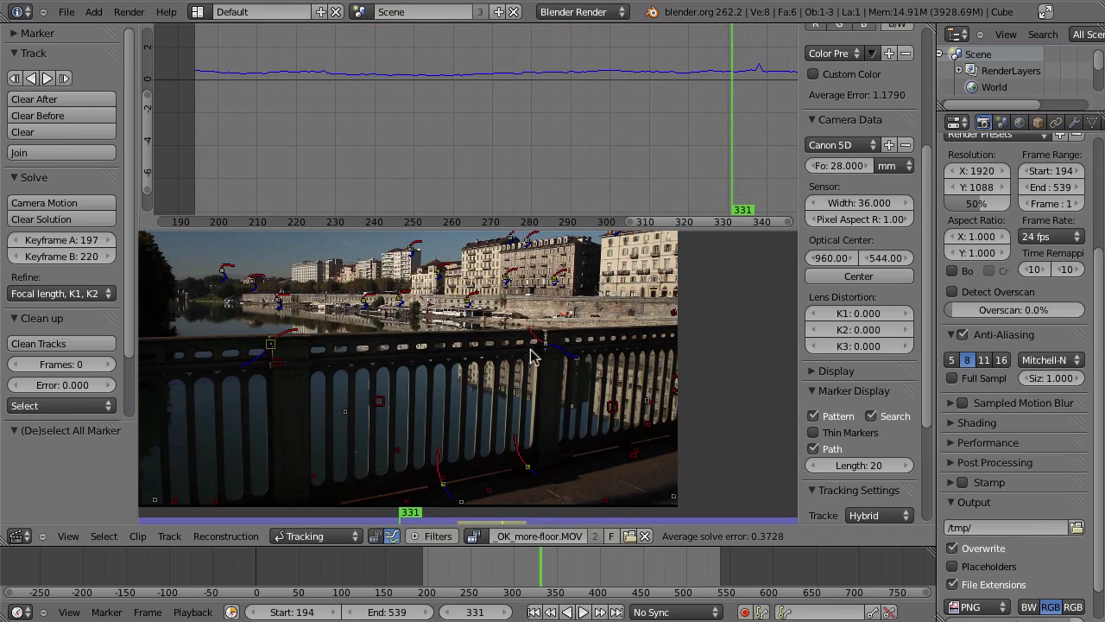
{"action": "key", "text": "a"}
{"action": "middle_click_drag", "start_coordinate": [575, 99], "coordinate": [554, 160], "text": "ctrl"}
{"action": "middle_click_drag", "start_coordinate": [570, 141], "coordinate": [541, 143]}
{"action": "left_click_drag", "start_coordinate": [481, 141], "coordinate": [444, 121]}
{"action": "middle_click_drag", "start_coordinate": [597, 119], "coordinate": [567, 121]}
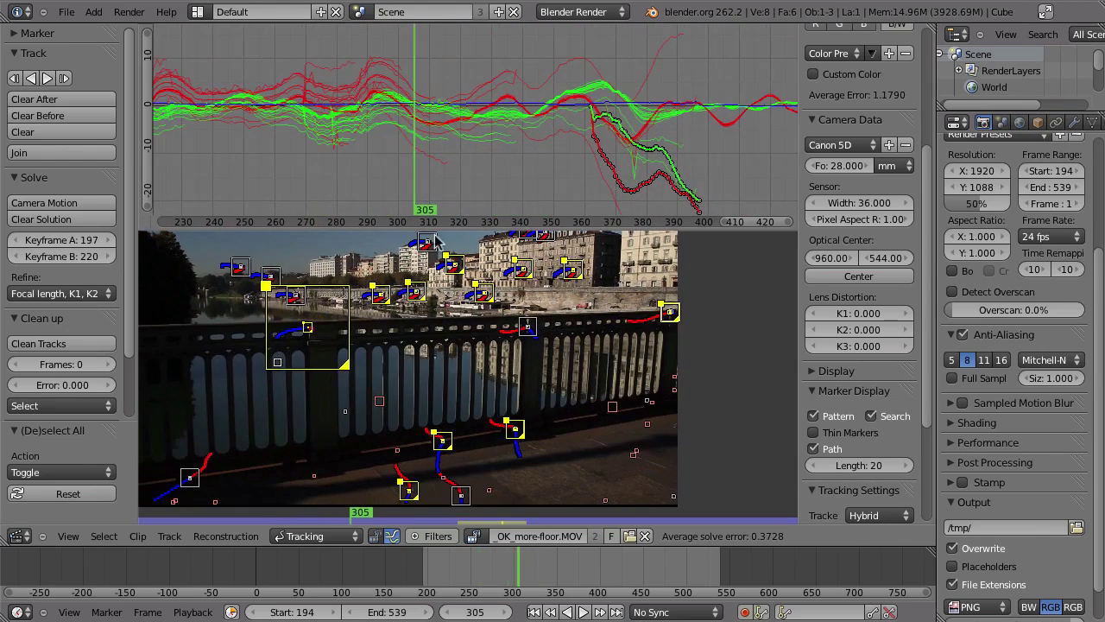
Step: Check the average error of individual far-bank tracks at frame 305, and reselect all tracks to compare their curves
{"action": "right_click", "coordinate": [464, 264]}
{"action": "mouse_move", "coordinate": [469, 104]}
{"action": "middle_mouse_down", "text": "ctrl"}
{"action": "mouse_move", "coordinate": [518, 81]}
{"action": "mouse_move", "coordinate": [518, 141]}
{"action": "middle_mouse_up", "text": "ctrl"}
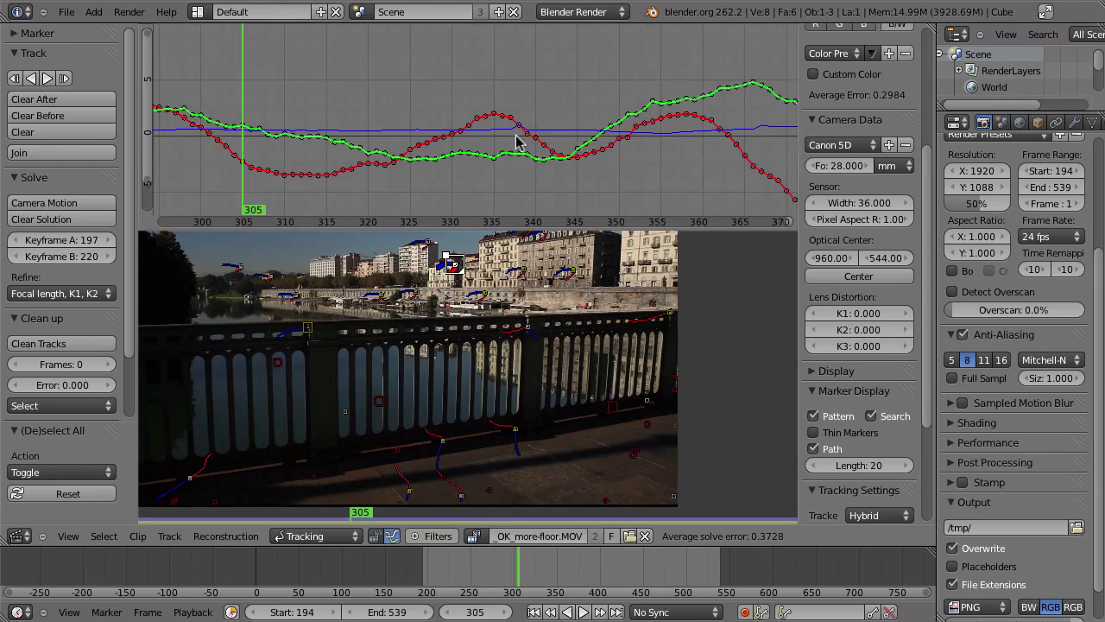
{"action": "right_click", "coordinate": [481, 294], "text": "shift"}
{"action": "right_click", "coordinate": [415, 291], "text": "shift"}
{"action": "right_click", "coordinate": [380, 293], "text": "shift"}
{"action": "right_click", "coordinate": [239, 266], "text": "shift"}
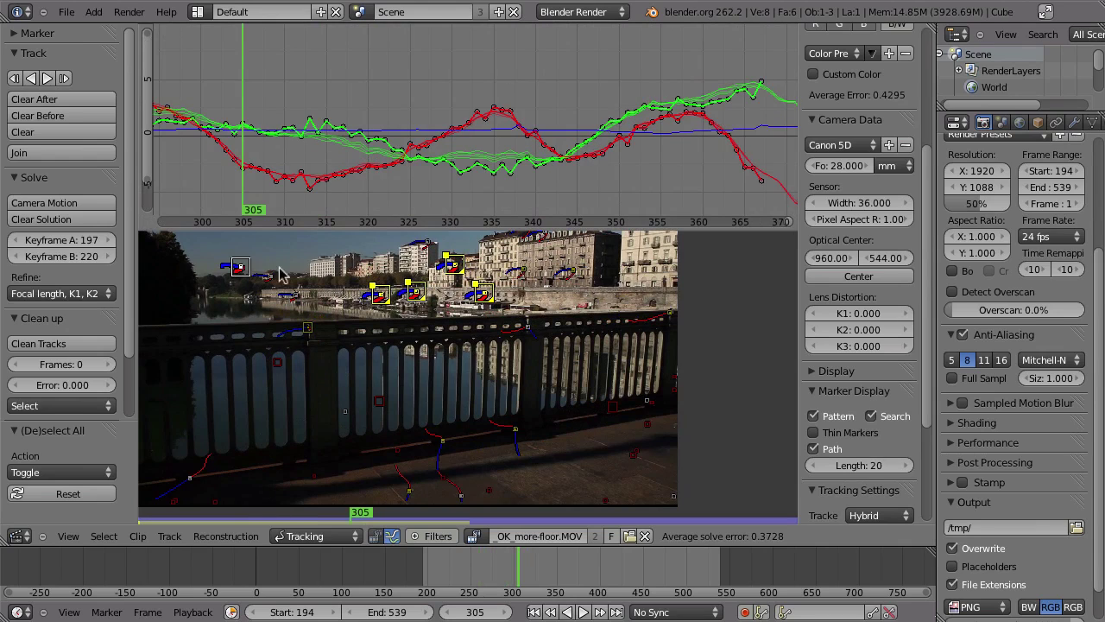
{"action": "key", "text": "a"}
{"action": "key", "text": "a"}
{"action": "middle_click_drag", "start_coordinate": [592, 119], "coordinate": [400, 195], "text": "ctrl"}
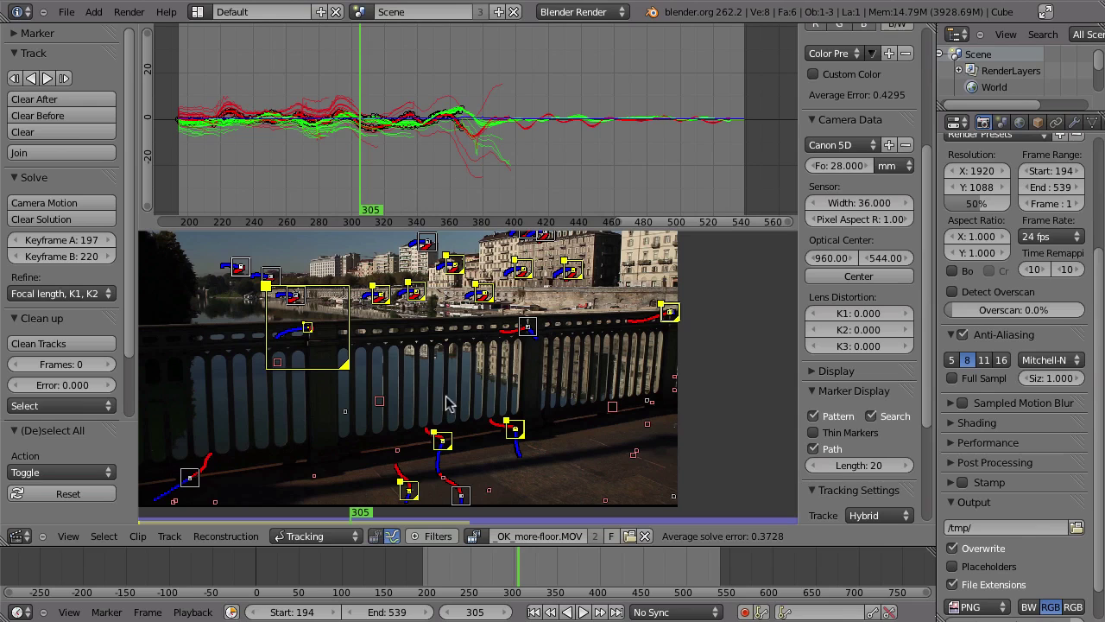
Step: Split the Movie Clip Editor area and turn the upper part into a 3D View
{"action": "left_click_drag", "start_coordinate": [932, 26], "coordinate": [136, 321]}
{"action": "left_click", "coordinate": [19, 318]}
{"action": "left_click", "coordinate": [34, 302]}
Step: Set up the tracking scene from the solved clip
{"action": "key", "text": "ctrl+Up"}
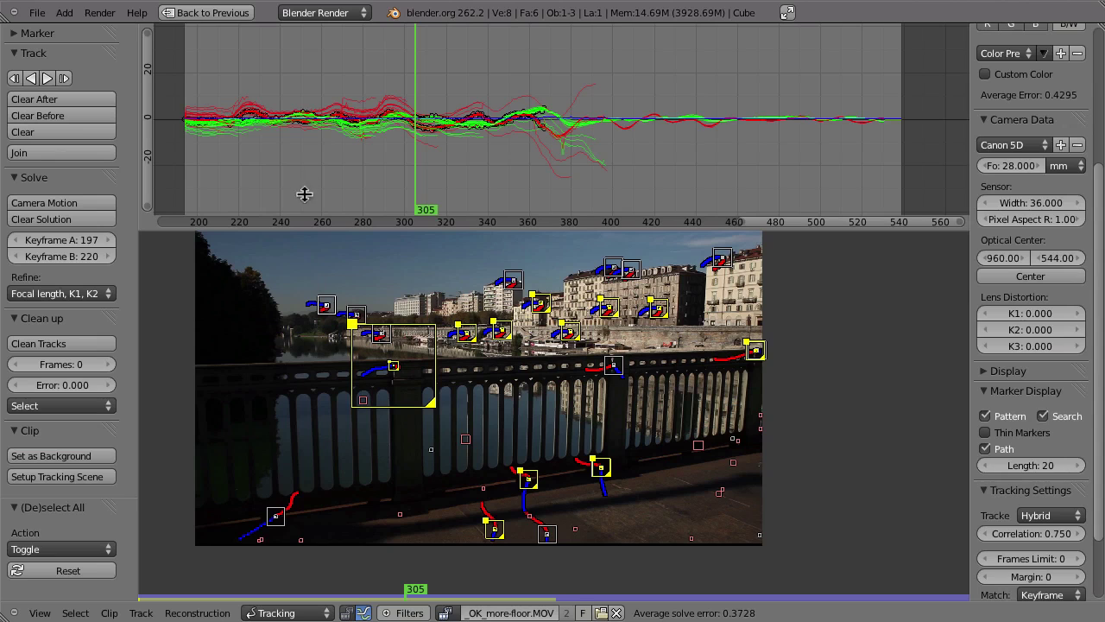
{"action": "key", "text": "ctrl+Up"}
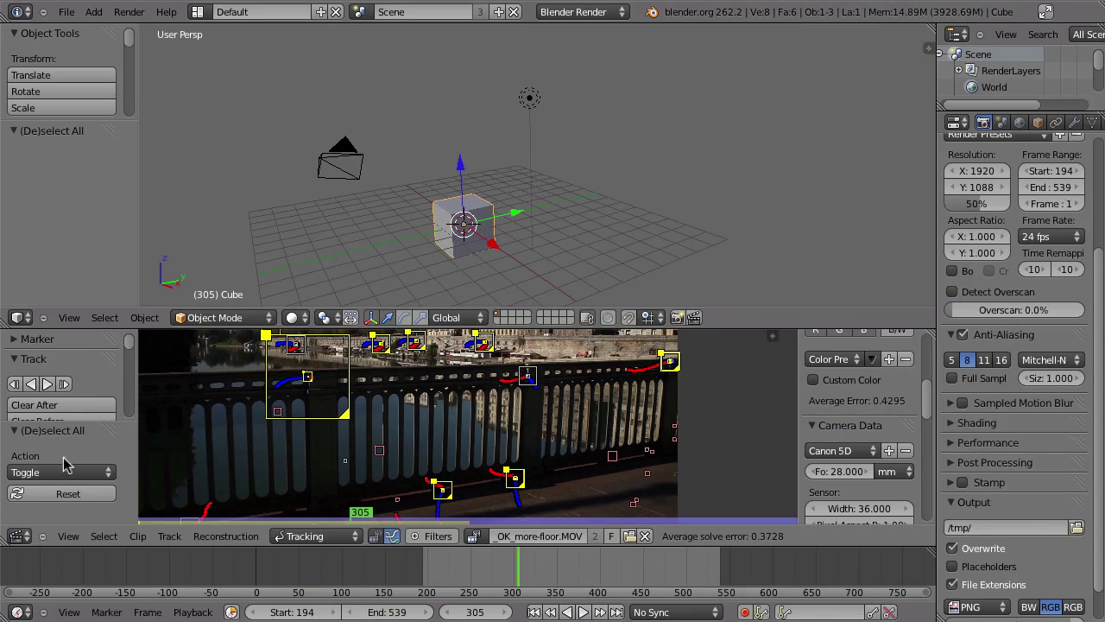
{"action": "scroll", "coordinate": [118, 369], "scroll_direction": "down", "scroll_amount": 5}
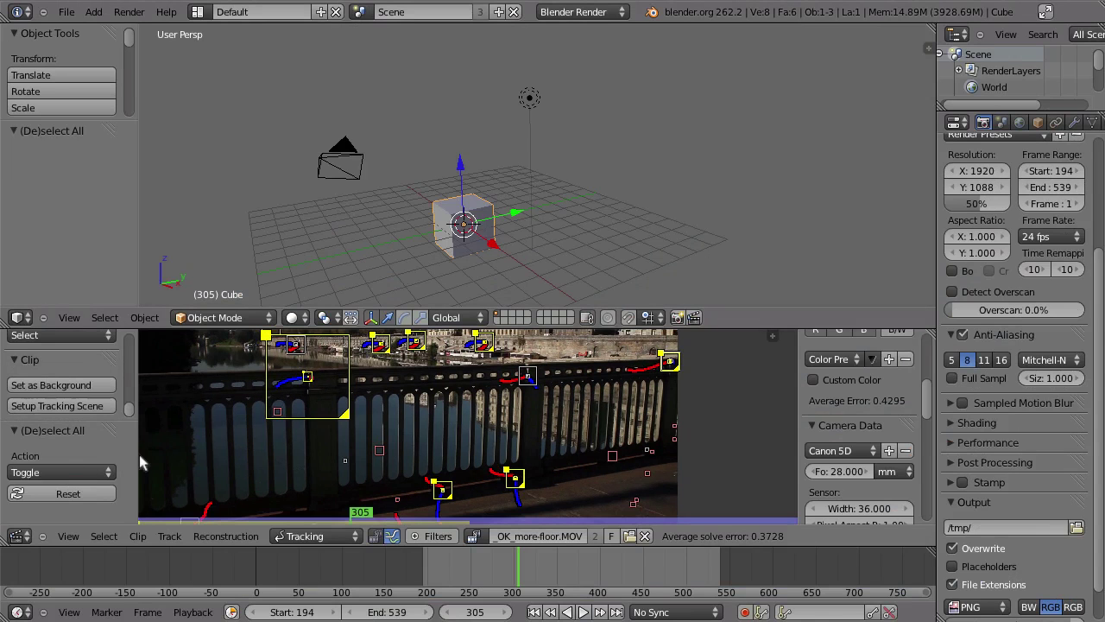
{"action": "left_click", "coordinate": [59, 406]}
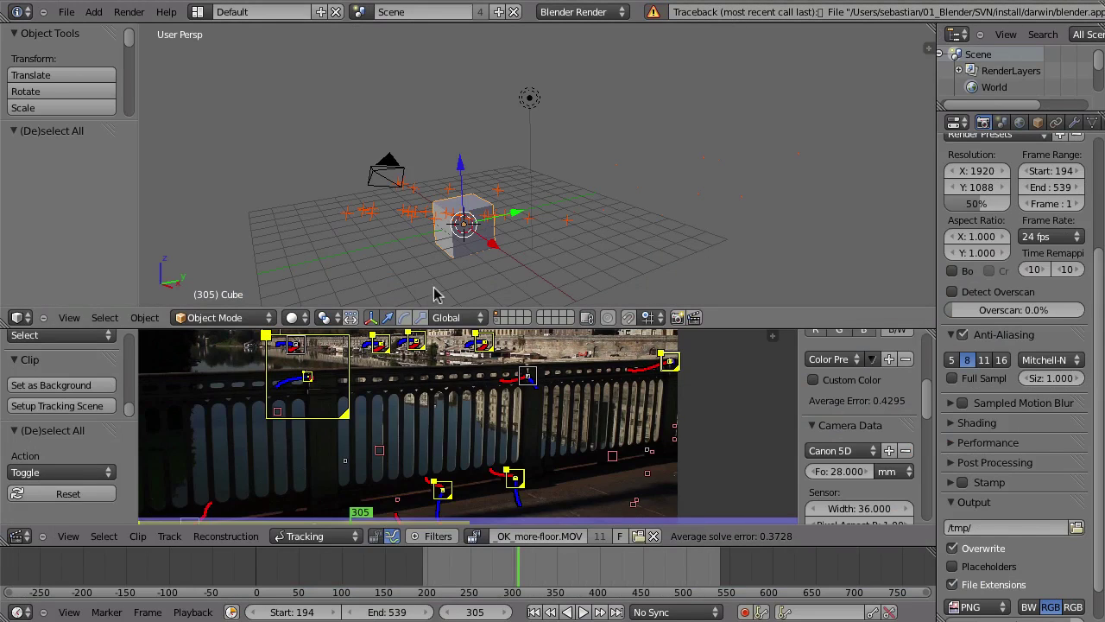
Step: At frame 231, select three ground markers along the railing's foot and at the gutter grate, and set them as the floor
{"action": "key", "text": "ctrl+Up"}
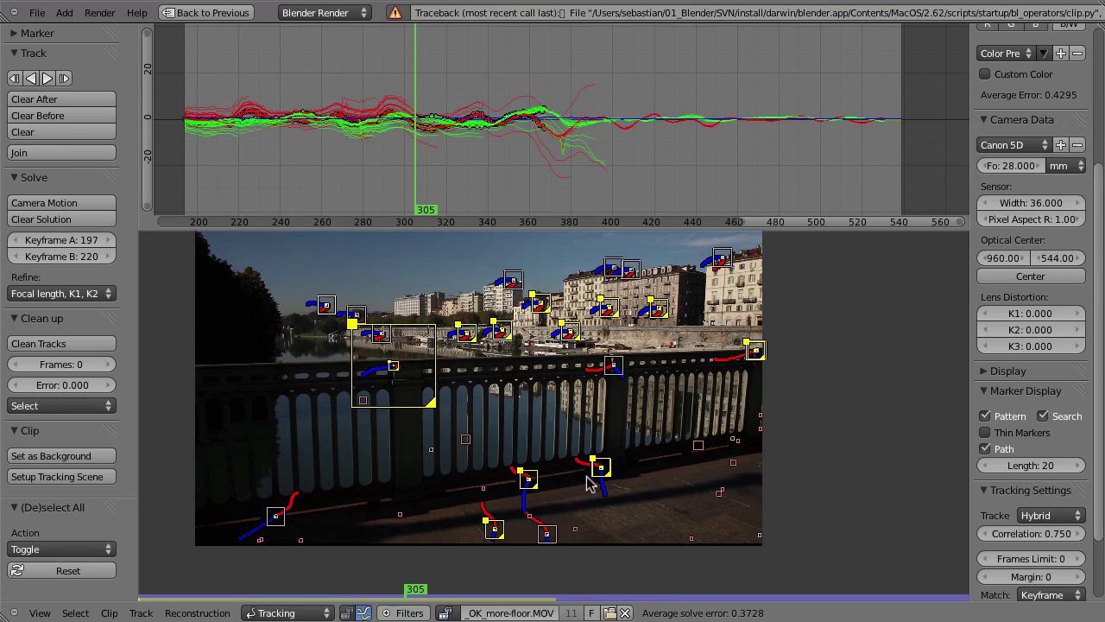
{"action": "middle_click_drag", "start_coordinate": [587, 484], "coordinate": [507, 414]}
{"action": "left_click_drag", "start_coordinate": [278, 183], "coordinate": [260, 180]}
{"action": "right_click", "coordinate": [451, 373], "text": "shift"}
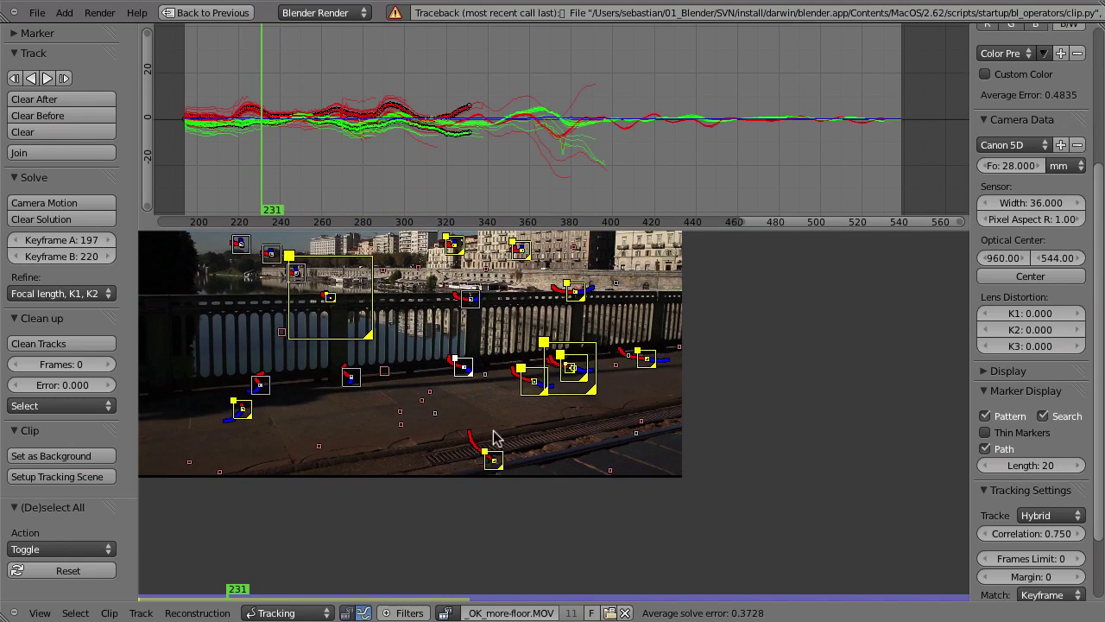
{"action": "key", "text": "a"}
{"action": "left_click", "coordinate": [467, 373], "text": "shift"}
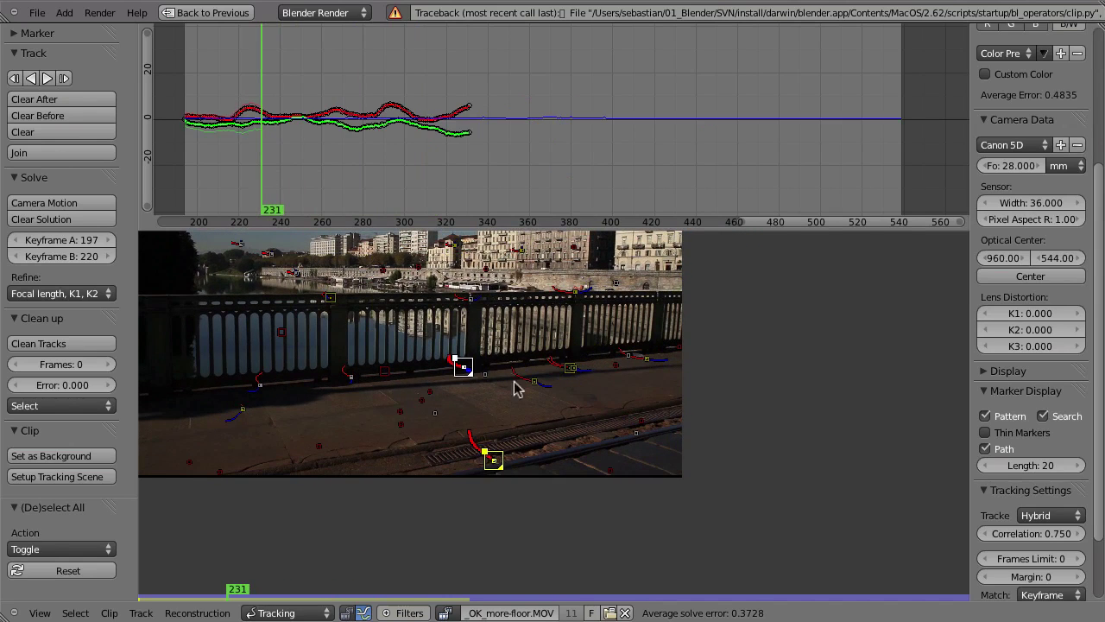
{"action": "left_click", "coordinate": [645, 358], "text": "shift"}
{"action": "key", "text": "Tab"}
{"action": "key", "text": "ctrl+Up"}
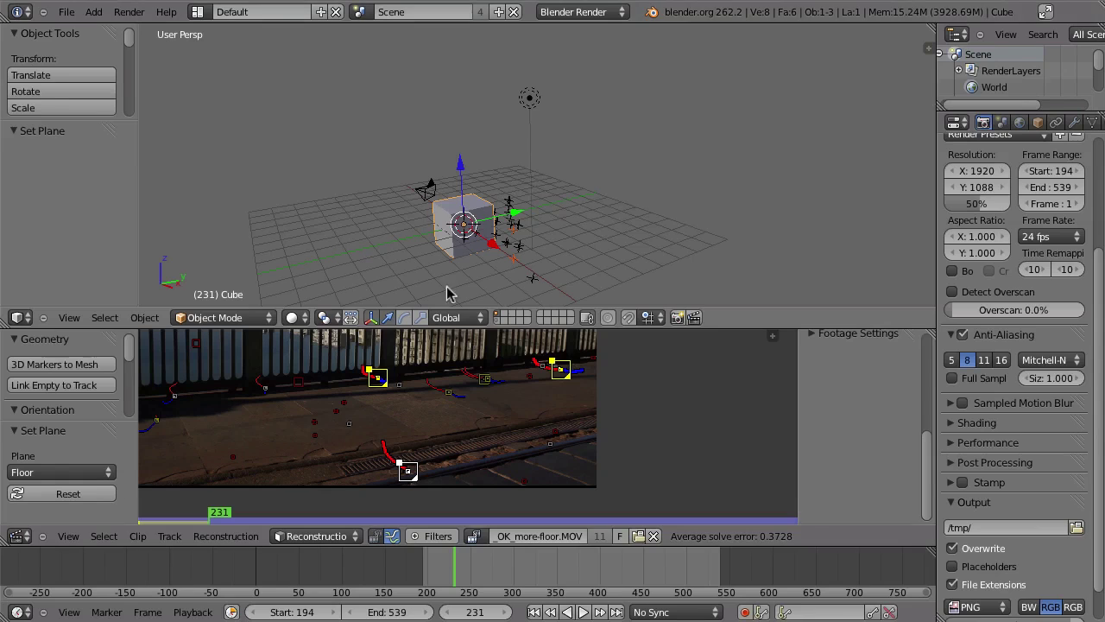
Step: Delete the default cube from the 3D scene
{"action": "middle_click_drag", "start_coordinate": [547, 261], "coordinate": [425, 283]}
{"action": "scroll", "coordinate": [518, 232], "scroll_direction": "up", "scroll_amount": 3}
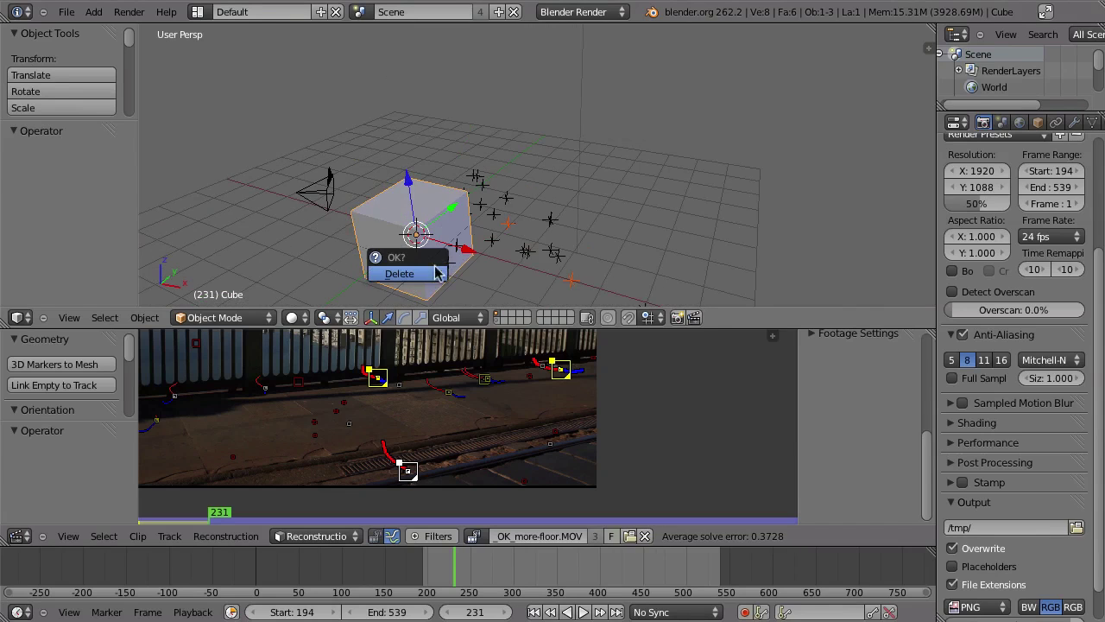
{"action": "left_click", "coordinate": [436, 273]}
Step: Turn on the camera path display in the 3D View's motion tracking settings and inspect the path around the reconstructed points
{"action": "key", "text": "n"}
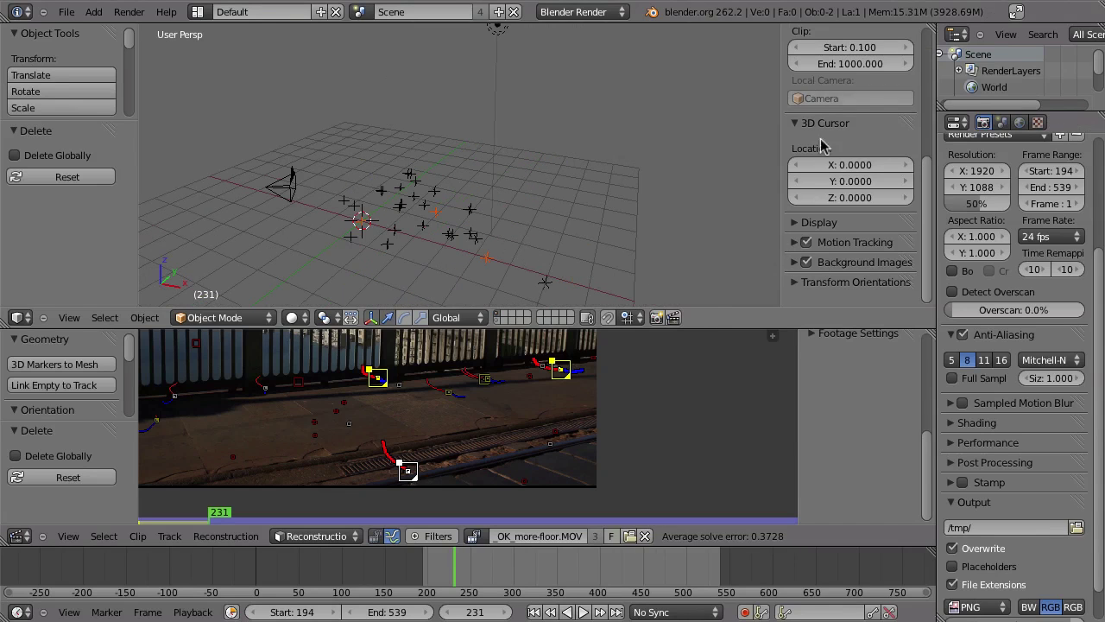
{"action": "left_click", "coordinate": [795, 243]}
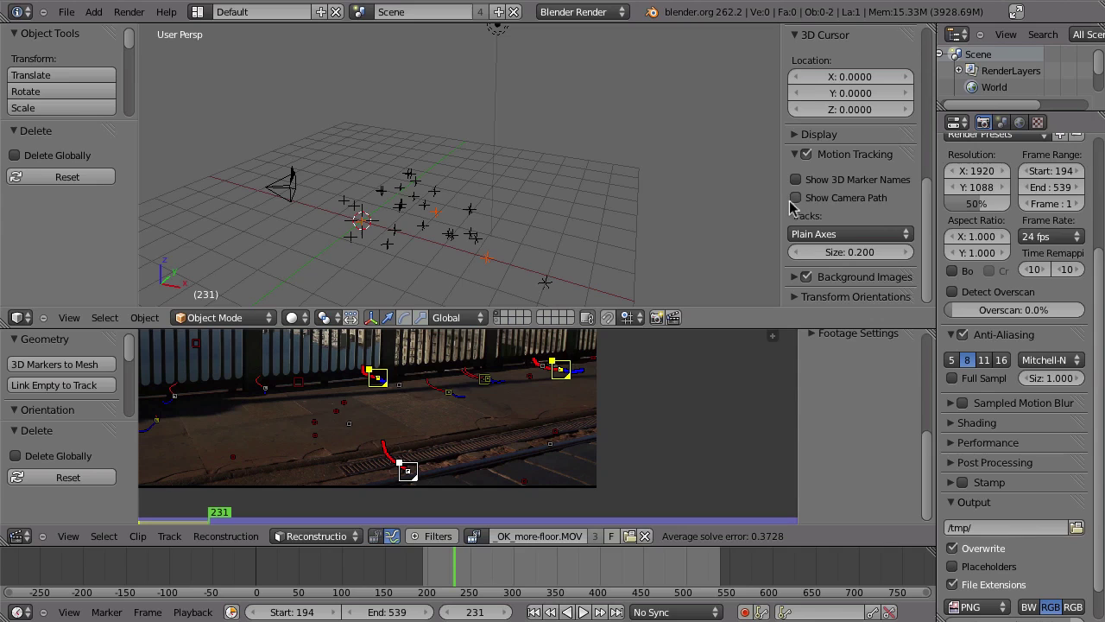
{"action": "middle_click_drag", "start_coordinate": [392, 191], "coordinate": [176, 163]}
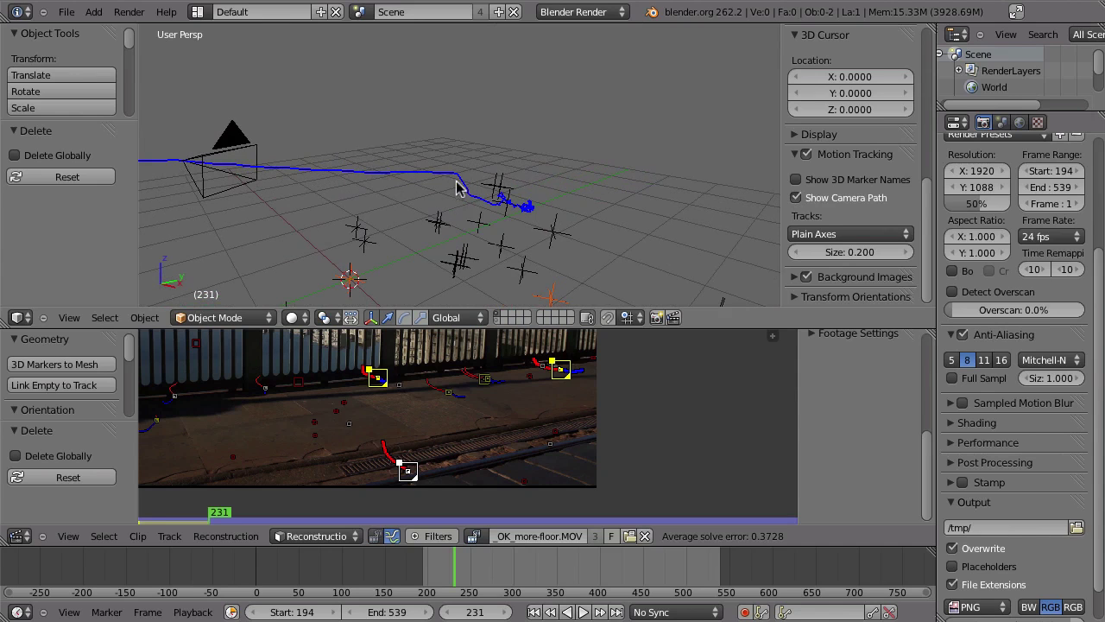
{"action": "middle_click_drag", "start_coordinate": [430, 365], "coordinate": [451, 435]}
{"action": "middle_click_drag", "start_coordinate": [514, 219], "coordinate": [483, 176]}
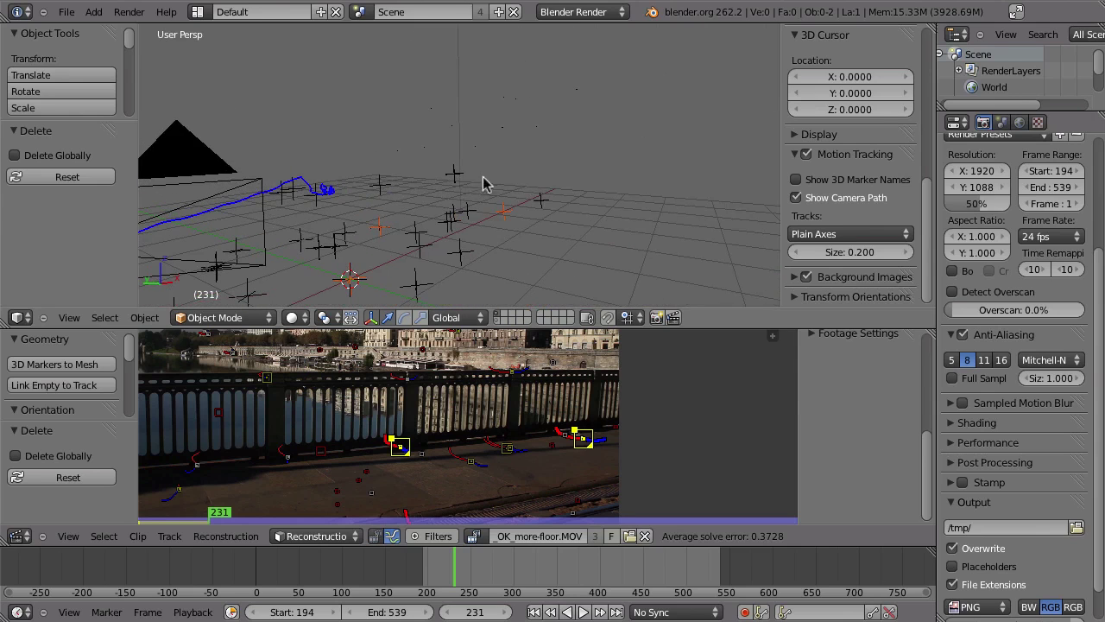
Step: Look through the solved camera in an enlarged 3D View and play the animation to check the points against the footage
{"action": "key", "text": "KP_0"}
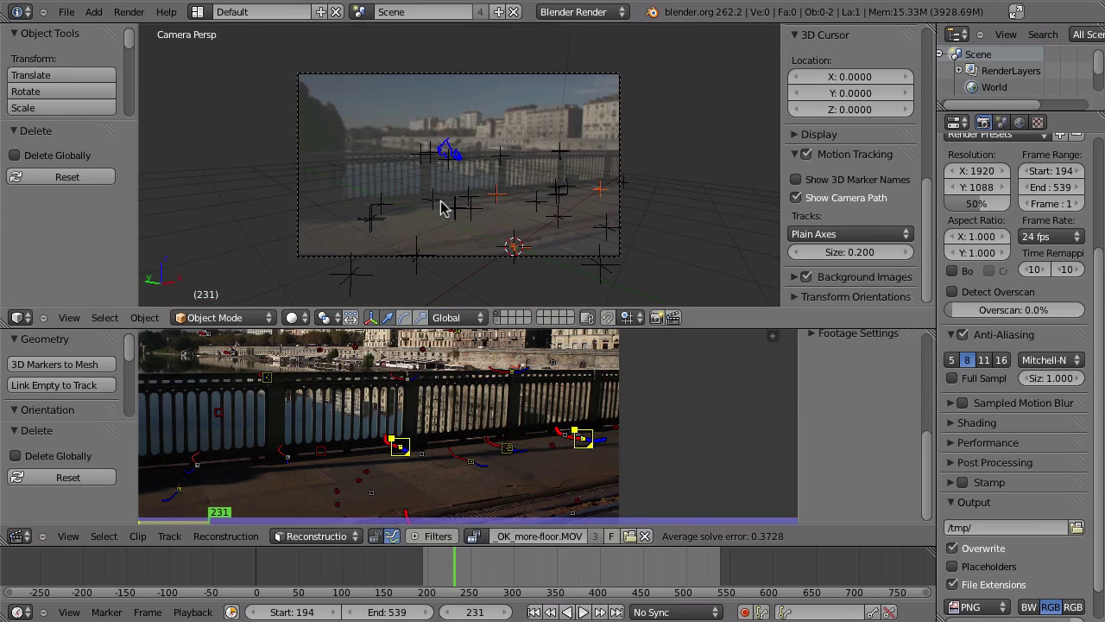
{"action": "key", "text": "ctrl+Up"}
{"action": "scroll", "coordinate": [593, 377], "scroll_direction": "up", "scroll_amount": 5}
{"action": "key", "text": "alt+a"}
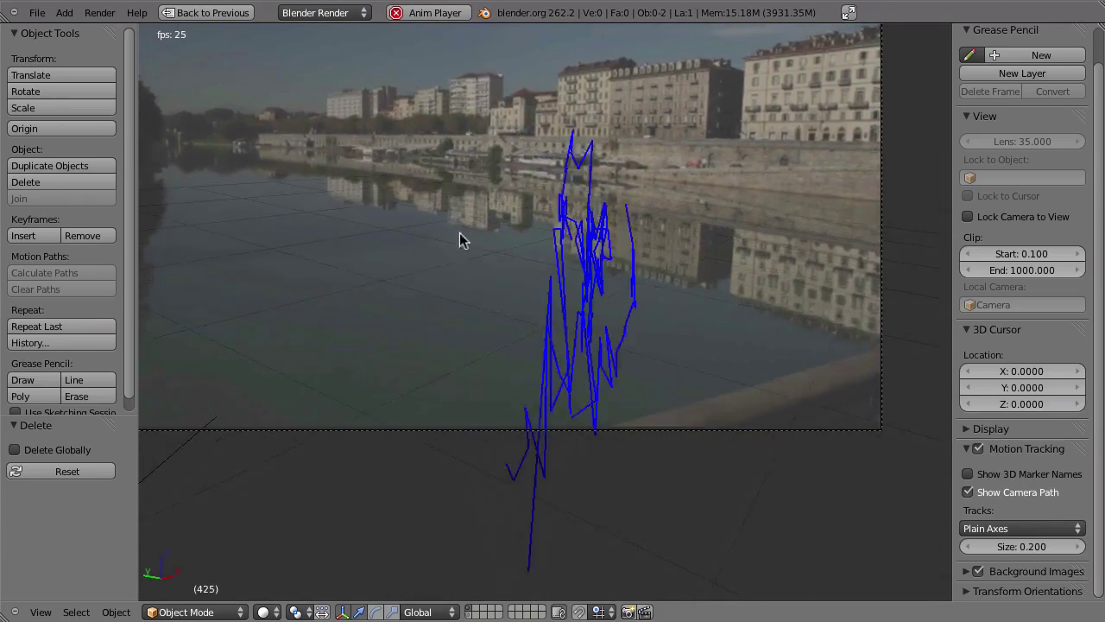
{"action": "key", "text": "Escape"}
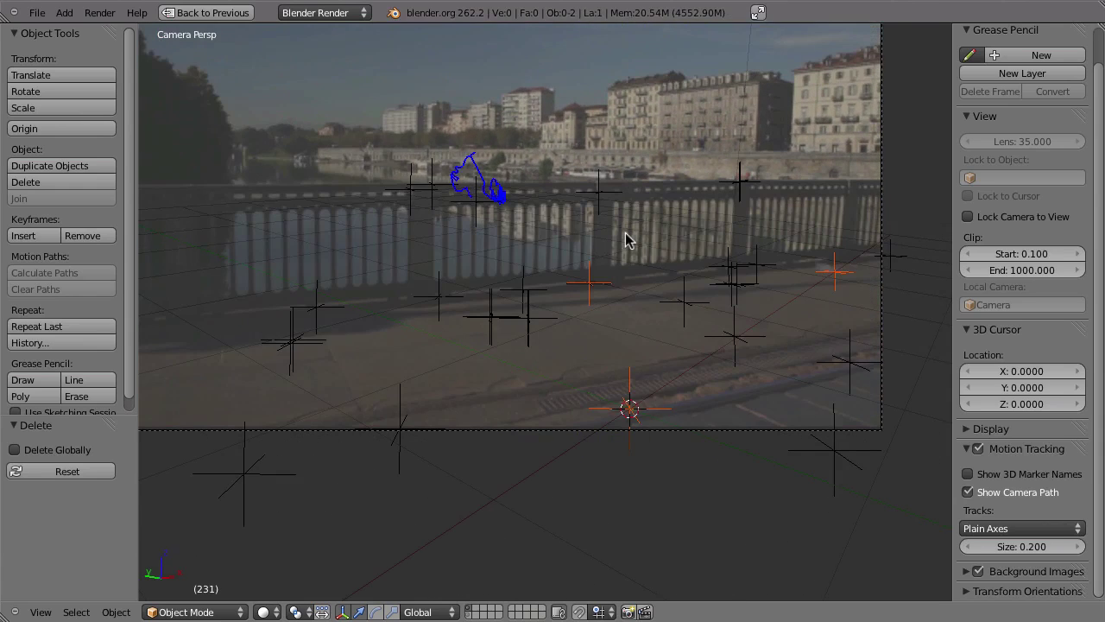
Step: Return to the movie clip at frame 231 and select the three markers along the top of the railing
{"action": "middle_click_drag", "start_coordinate": [562, 200], "coordinate": [579, 222], "text": "shift"}
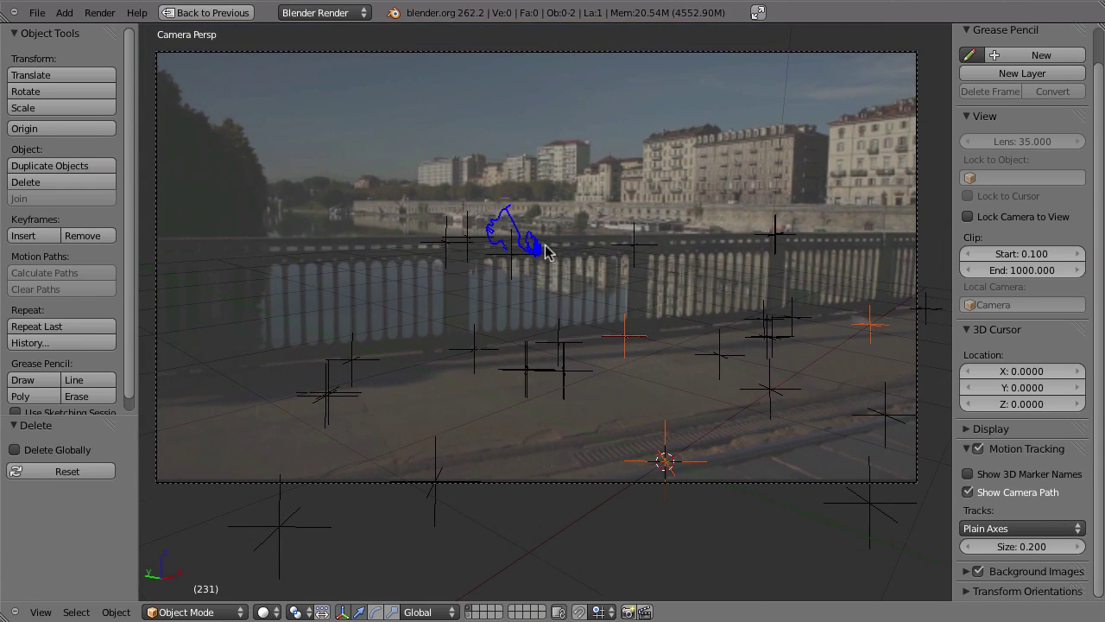
{"action": "key", "text": "ctrl+Up"}
{"action": "key", "text": "ctrl+Up"}
{"action": "scroll", "coordinate": [412, 366], "scroll_direction": "up", "scroll_amount": 2}
{"action": "middle_click_drag", "start_coordinate": [358, 444], "coordinate": [494, 442]}
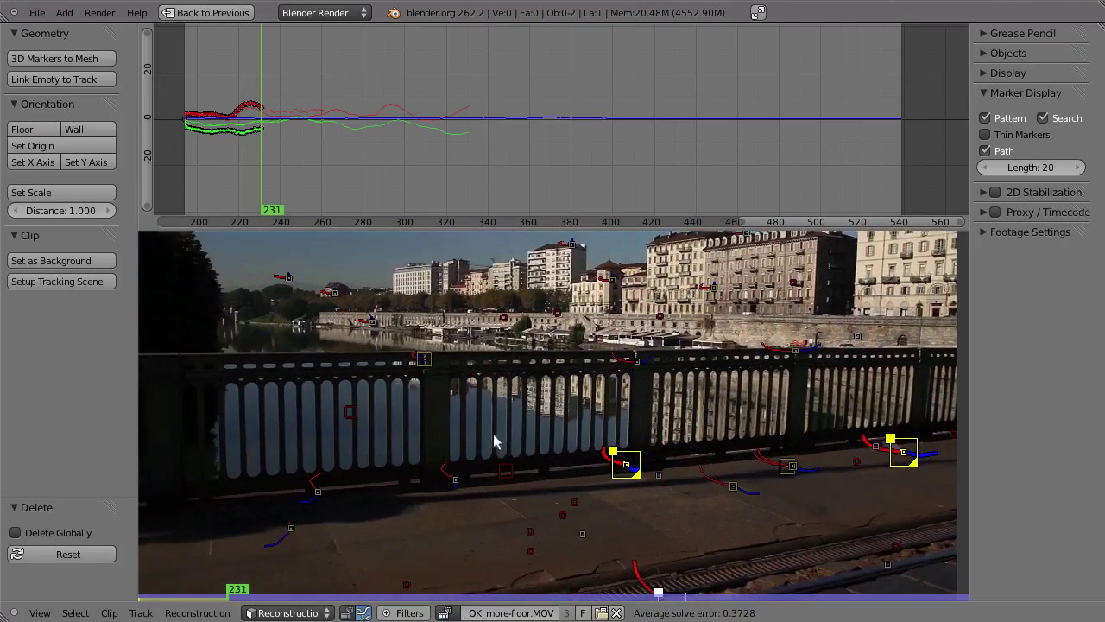
{"action": "scroll", "coordinate": [494, 442], "scroll_direction": "up", "scroll_amount": 2}
{"action": "left_click", "coordinate": [321, 380]}
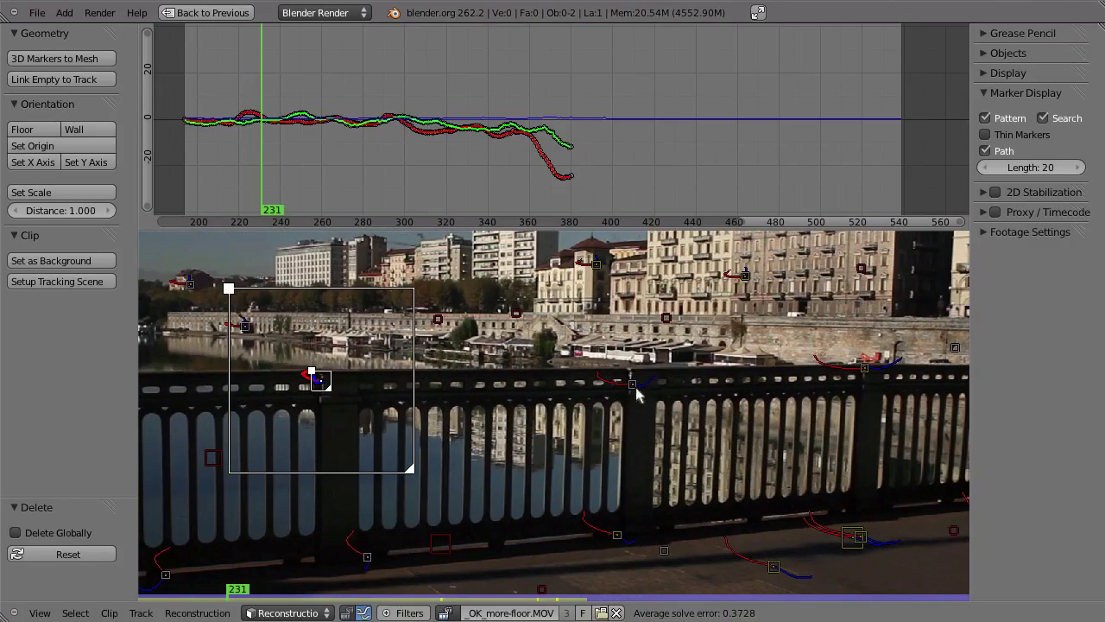
{"action": "right_click", "coordinate": [634, 385], "text": "shift"}
{"action": "right_click", "coordinate": [865, 368], "text": "shift"}
Step: Examine the clip's remaining markers between frames 413 and 485, where the railing leaves the shot
{"action": "left_click_drag", "start_coordinate": [269, 183], "coordinate": [638, 159]}
{"action": "scroll", "coordinate": [624, 361], "scroll_direction": "down", "scroll_amount": 3}
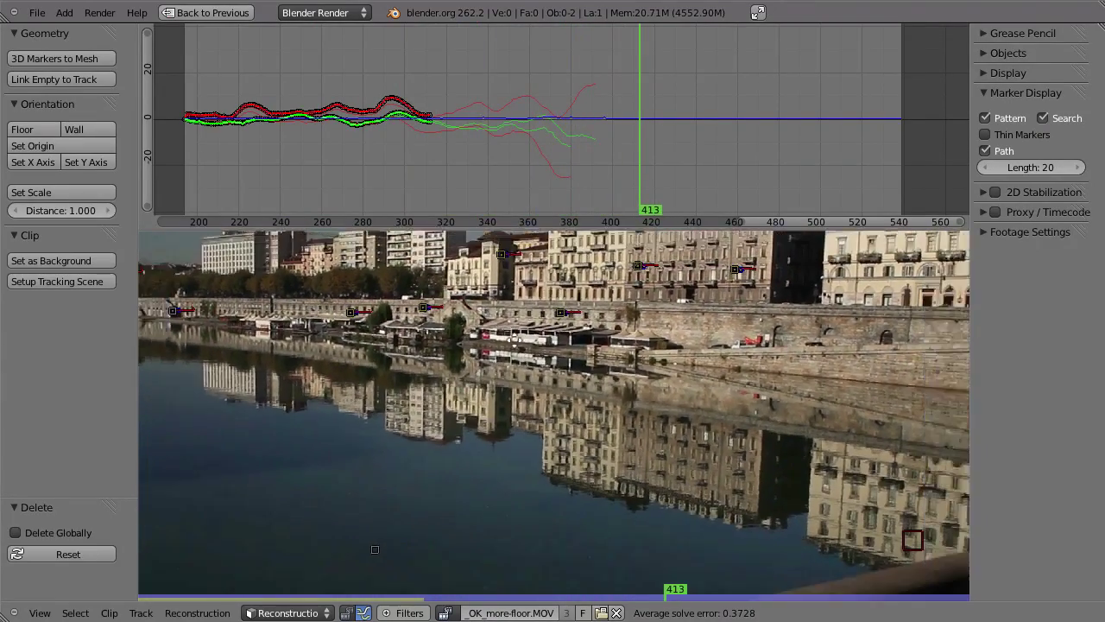
{"action": "middle_click_drag", "start_coordinate": [623, 361], "coordinate": [686, 368]}
{"action": "left_click_drag", "start_coordinate": [670, 154], "coordinate": [878, 137]}
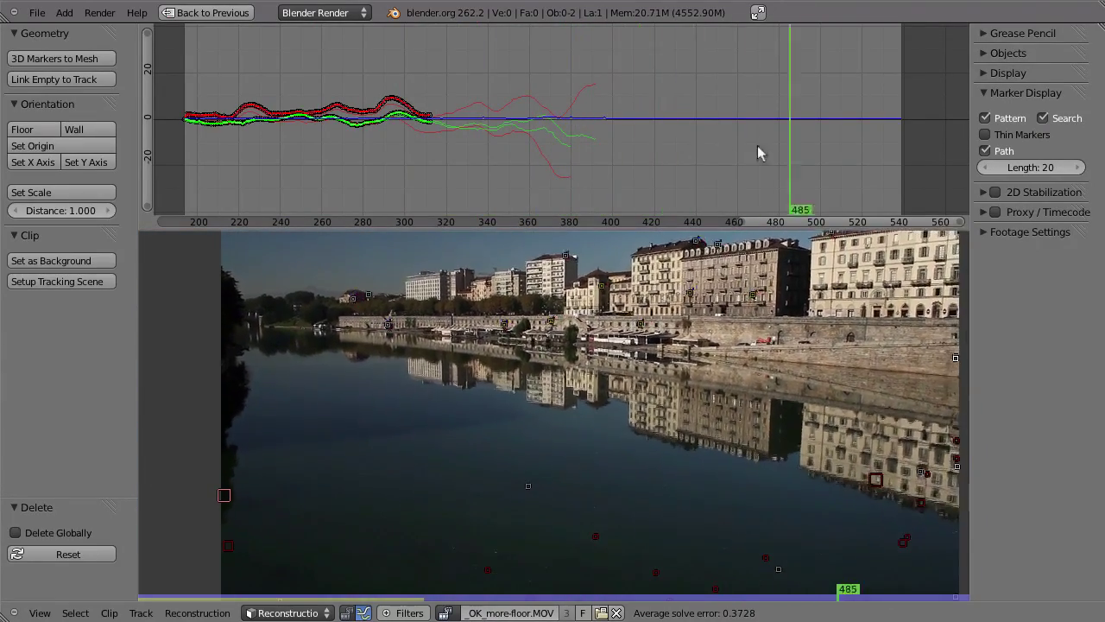
{"action": "left_click_drag", "start_coordinate": [662, 158], "coordinate": [698, 142]}
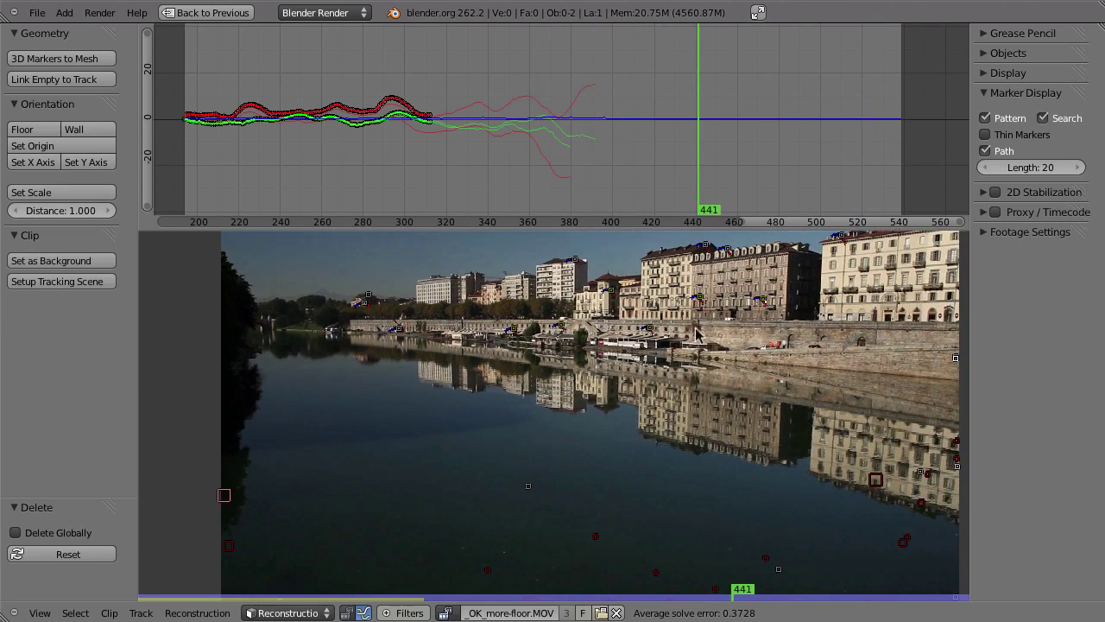
{"action": "middle_click_drag", "start_coordinate": [696, 333], "coordinate": [707, 363]}
{"action": "middle_click_drag", "start_coordinate": [636, 418], "coordinate": [617, 399]}
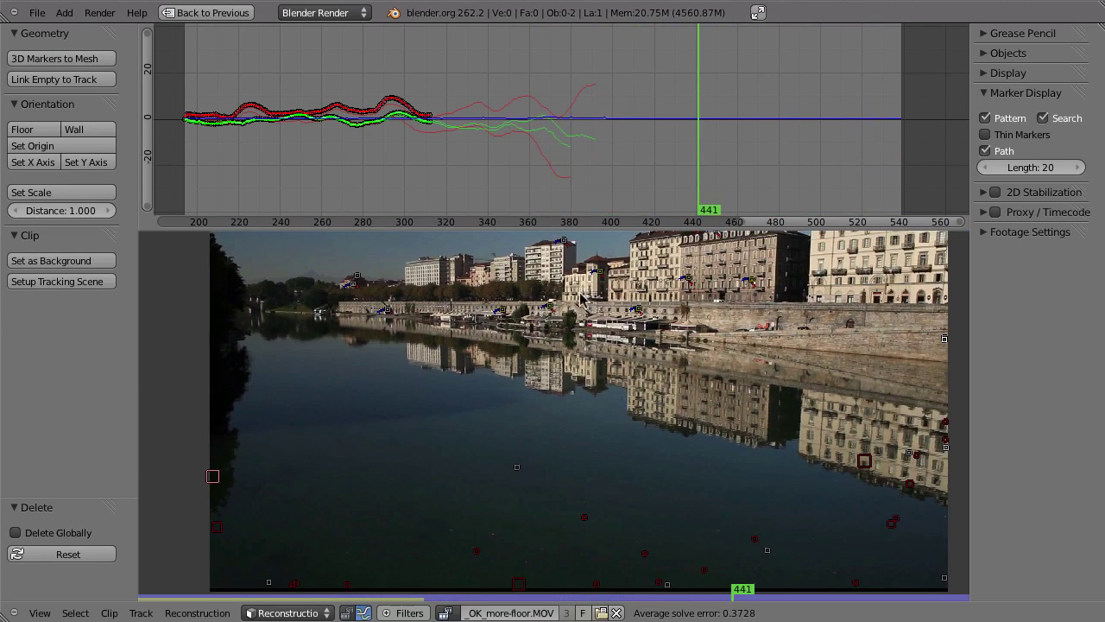
Step: At frame 417, add a marker on a speck in the dark water above the railing, fine-tune its position and track it forward
{"action": "left_click_drag", "start_coordinate": [587, 149], "coordinate": [651, 146]}
{"action": "mouse_move", "coordinate": [520, 420]}
{"action": "middle_mouse_down"}
{"action": "mouse_move", "coordinate": [541, 499]}
{"action": "mouse_move", "coordinate": [532, 513]}
{"action": "middle_mouse_up"}
{"action": "left_click_drag", "start_coordinate": [526, 425], "coordinate": [561, 422], "text": "ctrl"}
{"action": "mouse_move", "coordinate": [542, 424]}
{"action": "middle_mouse_down", "text": "ctrl"}
{"action": "mouse_move", "coordinate": [471, 567]}
{"action": "mouse_move", "coordinate": [442, 592]}
{"action": "middle_mouse_up", "text": "ctrl"}
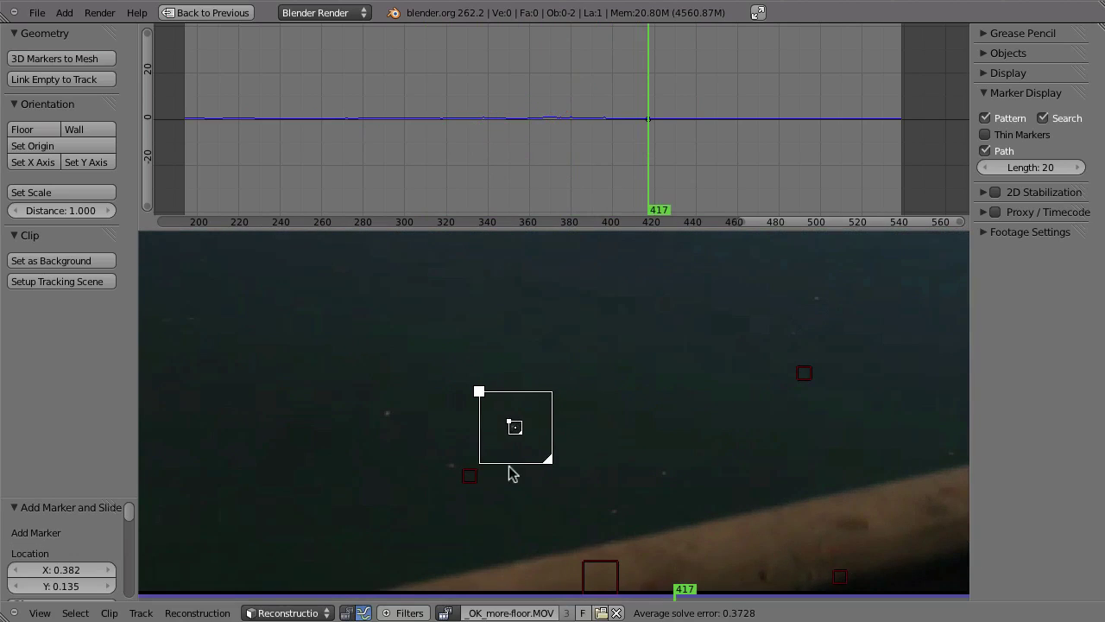
{"action": "middle_click_drag", "start_coordinate": [510, 470], "coordinate": [470, 533], "text": "ctrl"}
{"action": "key", "text": "g"}
{"action": "left_click", "coordinate": [540, 435]}
{"action": "key", "text": "ctrl+t"}
Step: At frame 444, add a marker on a neighbouring bright speck in the water and track it forward
{"action": "left_click", "coordinate": [655, 144]}
{"action": "mouse_move", "coordinate": [641, 164]}
{"action": "left_mouse_down"}
{"action": "mouse_move", "coordinate": [624, 164]}
{"action": "mouse_move", "coordinate": [652, 138]}
{"action": "mouse_move", "coordinate": [708, 140]}
{"action": "left_mouse_up"}
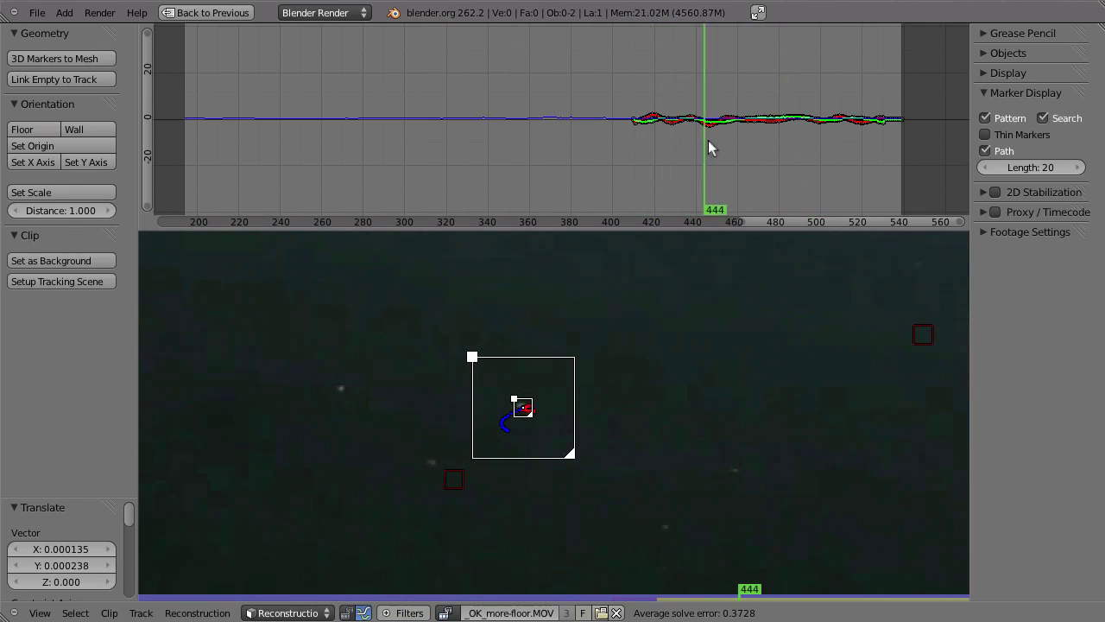
{"action": "left_click", "coordinate": [338, 390], "text": "ctrl"}
{"action": "key", "text": "ctrl+t"}
Step: At frame 451, add another marker in the water, enlarge it by a factor of 1.567 and track it forward
{"action": "mouse_move", "coordinate": [795, 159]}
{"action": "left_mouse_down"}
{"action": "mouse_move", "coordinate": [755, 158]}
{"action": "mouse_move", "coordinate": [683, 239]}
{"action": "left_mouse_up"}
{"action": "left_click", "coordinate": [688, 374], "text": "ctrl"}
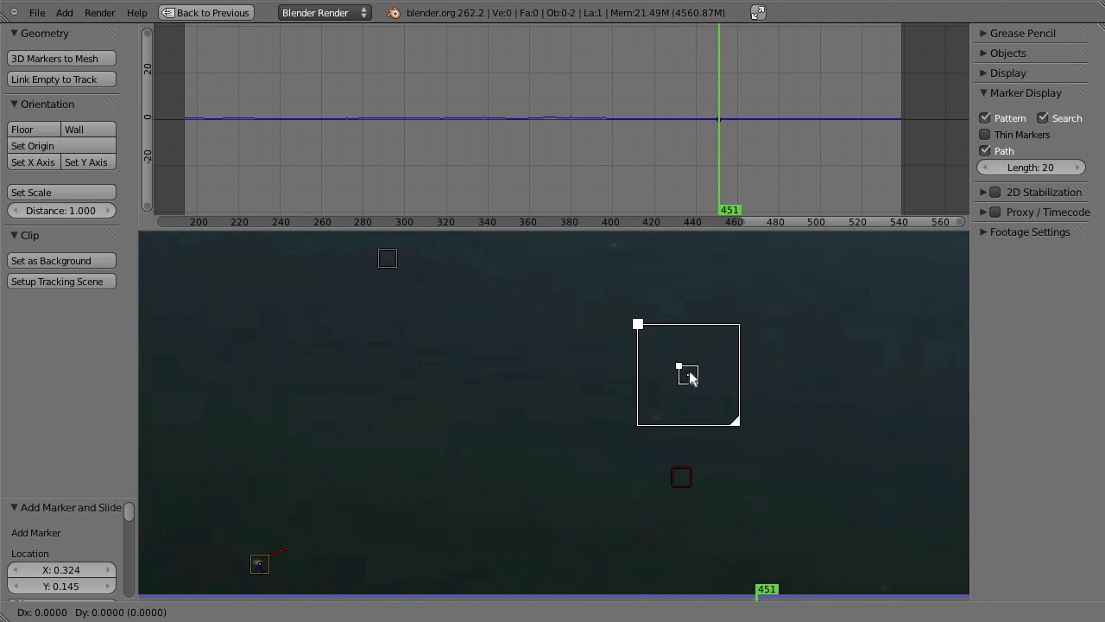
{"action": "left_click", "coordinate": [665, 332]}
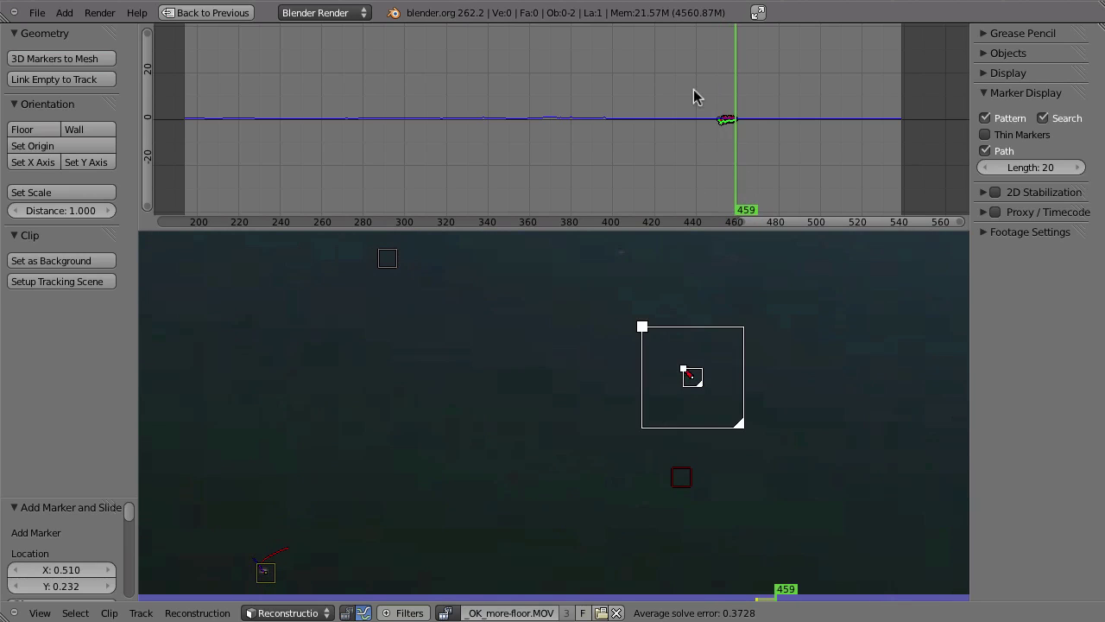
{"action": "key", "text": "s"}
{"action": "left_click", "coordinate": [709, 423]}
{"action": "key", "text": "ctrl+t"}
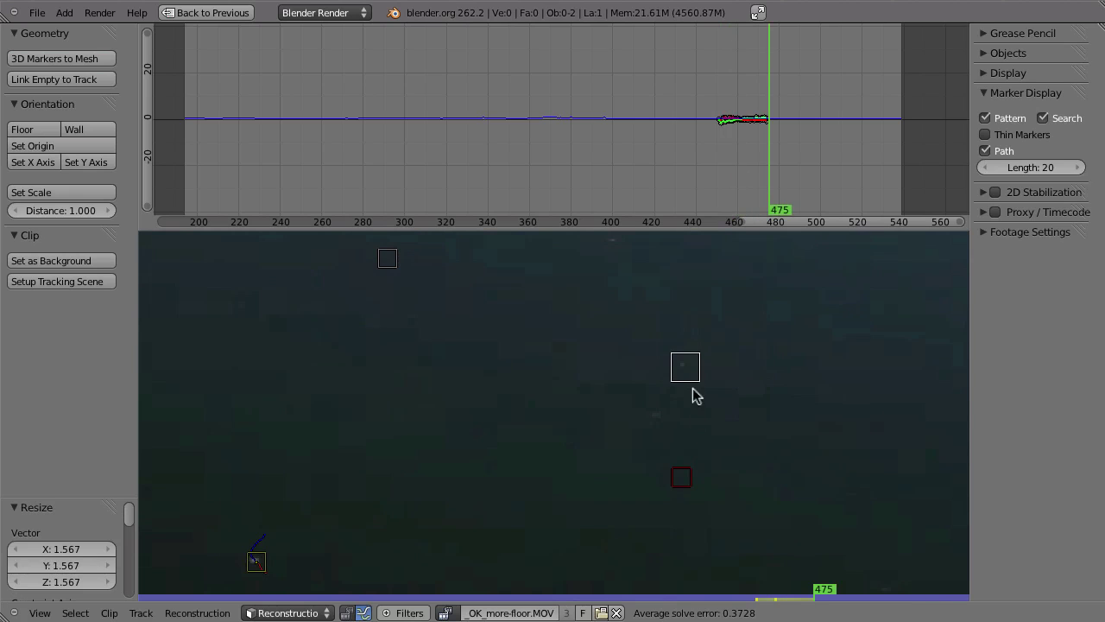
{"action": "left_click_drag", "start_coordinate": [769, 163], "coordinate": [744, 156]}
{"action": "middle_click_drag", "start_coordinate": [726, 390], "coordinate": [691, 451]}
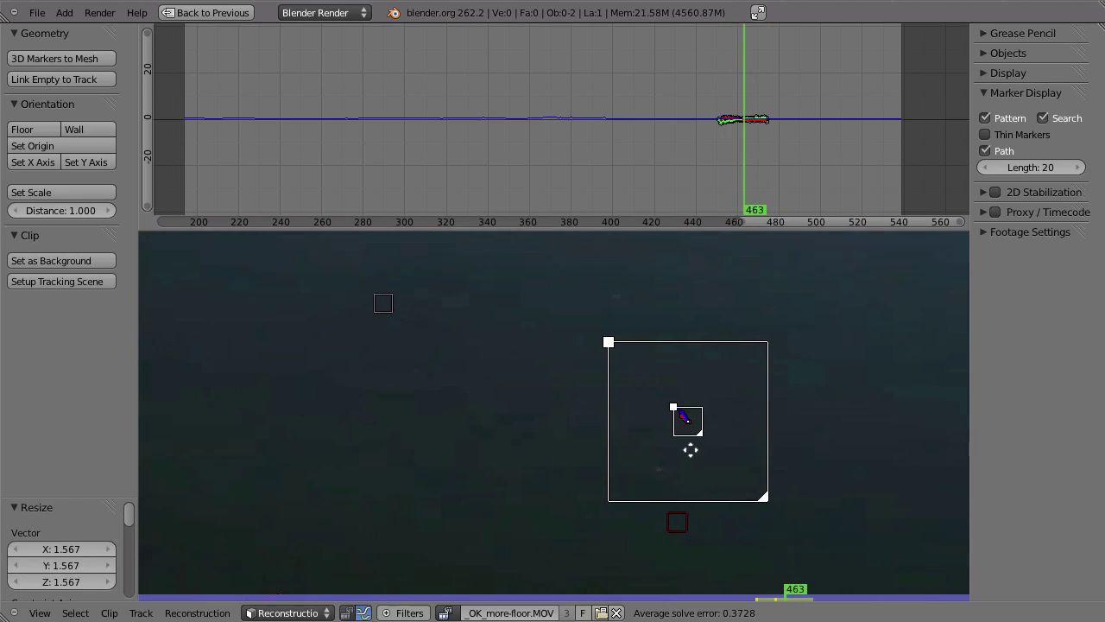
Step: Delete the selected track in the water
{"action": "scroll", "coordinate": [567, 370], "scroll_direction": "down", "scroll_amount": 2}
{"action": "middle_click_drag", "start_coordinate": [567, 371], "coordinate": [550, 455]}
{"action": "key", "text": "x"}
{"action": "left_click", "coordinate": [583, 371]}
Step: Select all tracks in the clip and solve the camera motion again
{"action": "scroll", "coordinate": [586, 366], "scroll_direction": "down", "scroll_amount": 2}
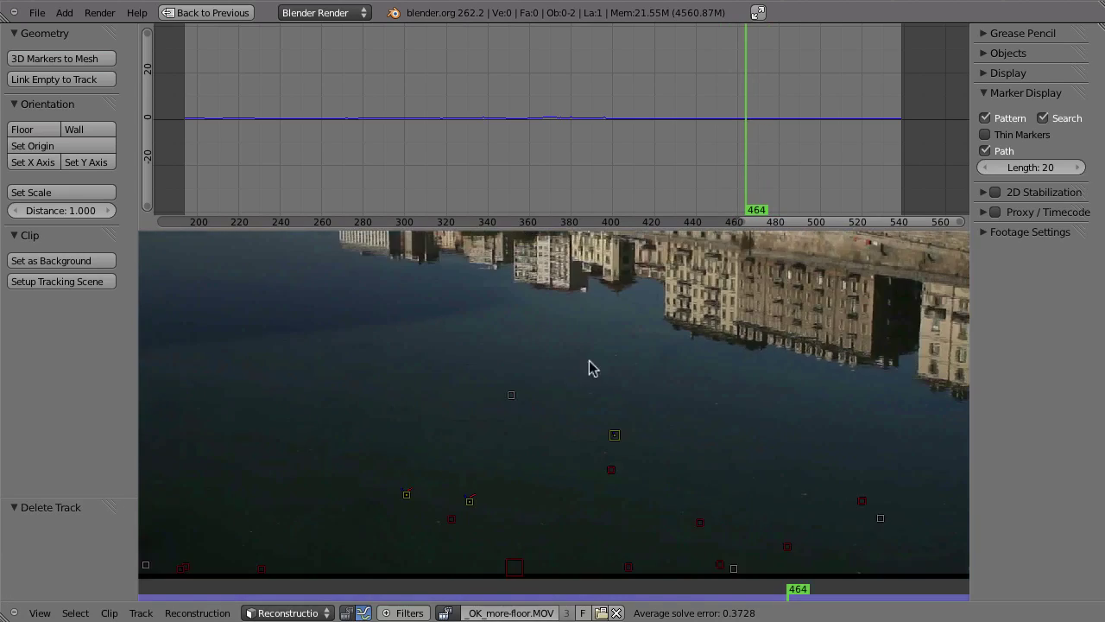
{"action": "middle_click_drag", "start_coordinate": [588, 360], "coordinate": [584, 326]}
{"action": "key", "text": "a"}
{"action": "left_click_drag", "start_coordinate": [716, 173], "coordinate": [747, 189]}
{"action": "middle_click_drag", "start_coordinate": [648, 486], "coordinate": [714, 542]}
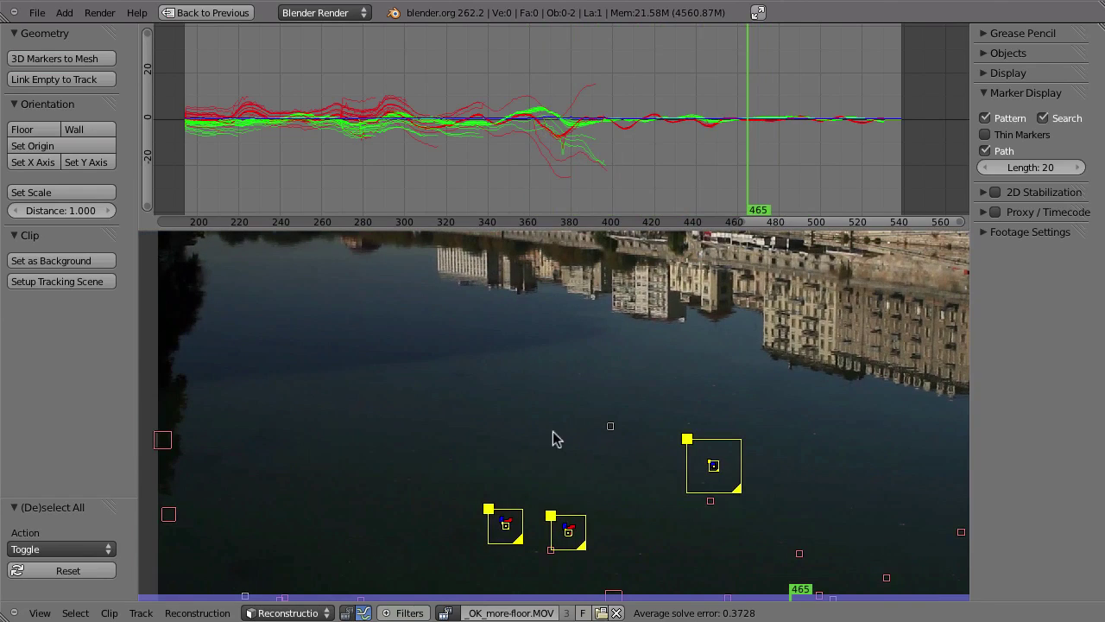
{"action": "key", "text": "shift+s"}
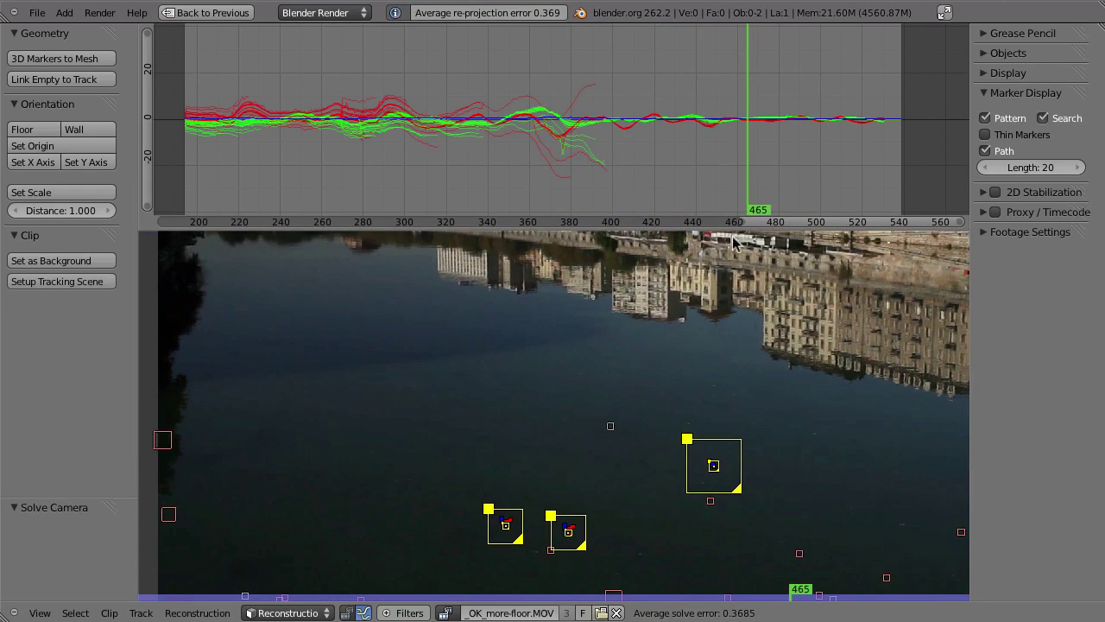
Step: Restore the full screen layout and play the animation through the solved camera
{"action": "key", "text": "ctrl+Up"}
{"action": "key", "text": "alt+a"}
{"action": "key", "text": "alt+a"}
{"action": "left_click_drag", "start_coordinate": [649, 567], "coordinate": [588, 581]}
Step: Step frame by frame between frames 388 and 411, comparing the camera path and reconstructed points with the footage
{"action": "key", "text": "Right"}
{"action": "key", "text": "Right"}
{"action": "key", "text": "Right"}
{"action": "key", "text": "Right"}
{"action": "key", "text": "Right"}
{"action": "key", "text": "Right"}
{"action": "key", "text": "Right"}
{"action": "key", "text": "Right"}
{"action": "key", "text": "Right"}
{"action": "key", "text": "Right"}
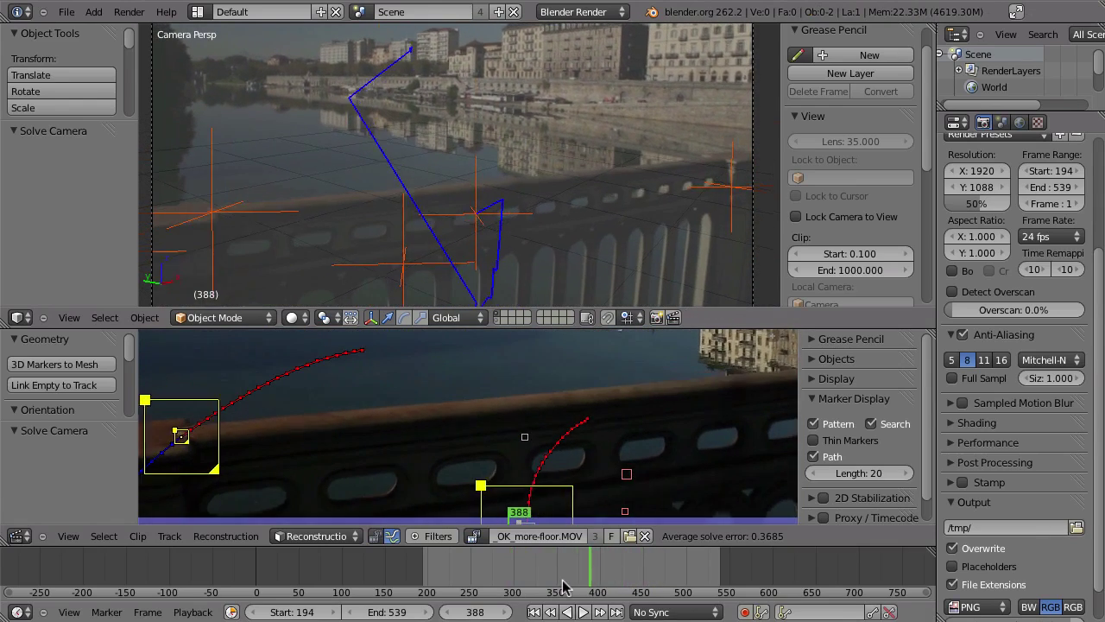
{"action": "key", "text": "Left"}
{"action": "key", "text": "Left"}
{"action": "key", "text": "Left"}
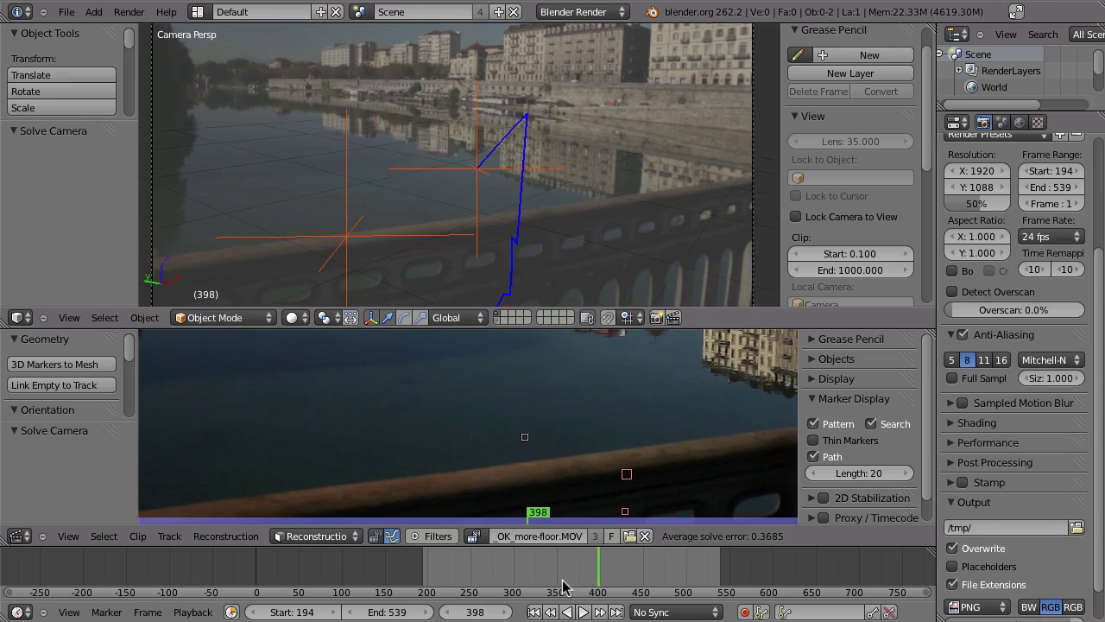
{"action": "key", "text": "Right"}
{"action": "key", "text": "Right"}
{"action": "key", "text": "Right"}
{"action": "key", "text": "Right"}
{"action": "key", "text": "Right"}
{"action": "key", "text": "Right"}
{"action": "key", "text": "Right"}
{"action": "key", "text": "Right"}
{"action": "key", "text": "Right"}
{"action": "key", "text": "Right"}
{"action": "key", "text": "Right"}
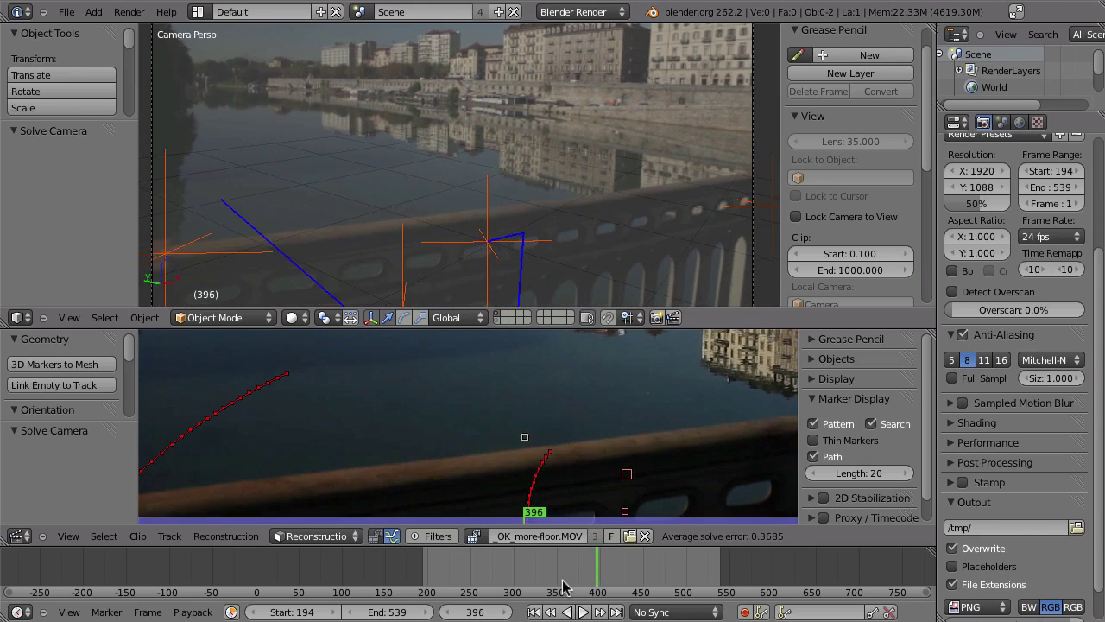
{"action": "key", "text": "Right"}
{"action": "key", "text": "Right"}
{"action": "key", "text": "Right"}
{"action": "key", "text": "Right"}
{"action": "key", "text": "Right"}
{"action": "key", "text": "Right"}
{"action": "key", "text": "Right"}
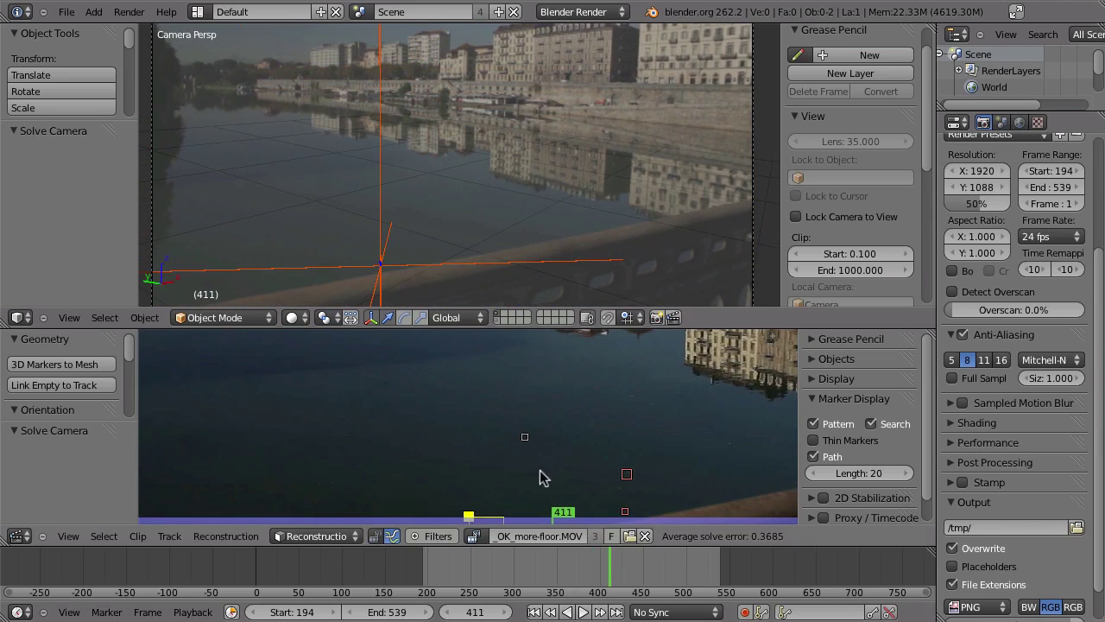
Step: Examine the camera and its path from outside the camera view at frames 411, 393 and 401
{"action": "middle_click_drag", "start_coordinate": [599, 156], "coordinate": [527, 204]}
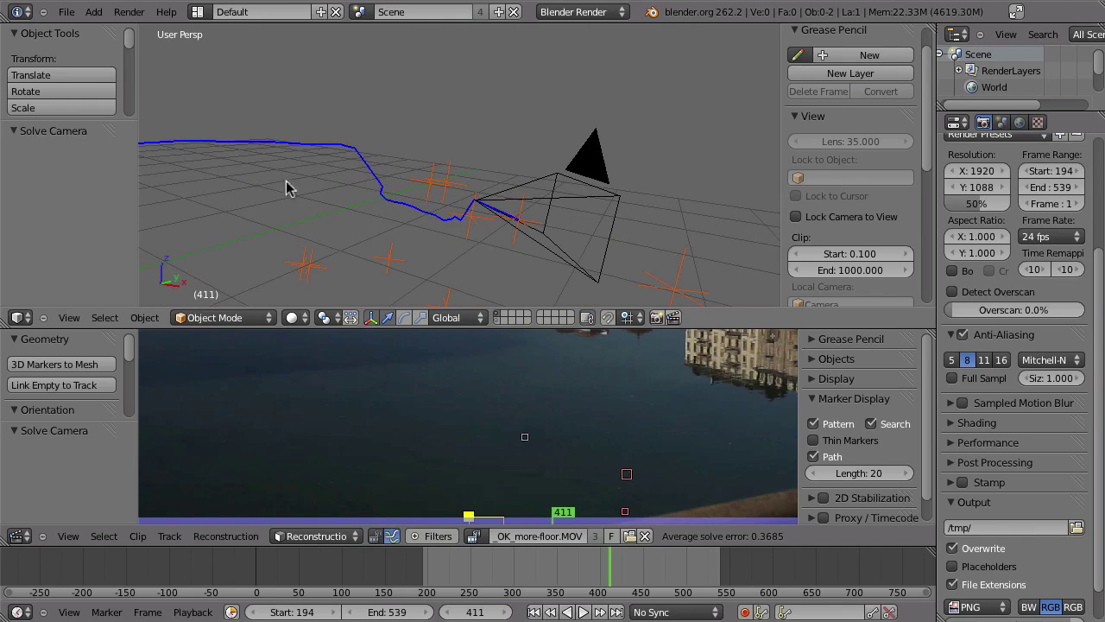
{"action": "mouse_move", "coordinate": [573, 570]}
{"action": "left_mouse_down"}
{"action": "mouse_move", "coordinate": [518, 570]}
{"action": "mouse_move", "coordinate": [611, 566]}
{"action": "mouse_move", "coordinate": [580, 565]}
{"action": "left_mouse_up"}
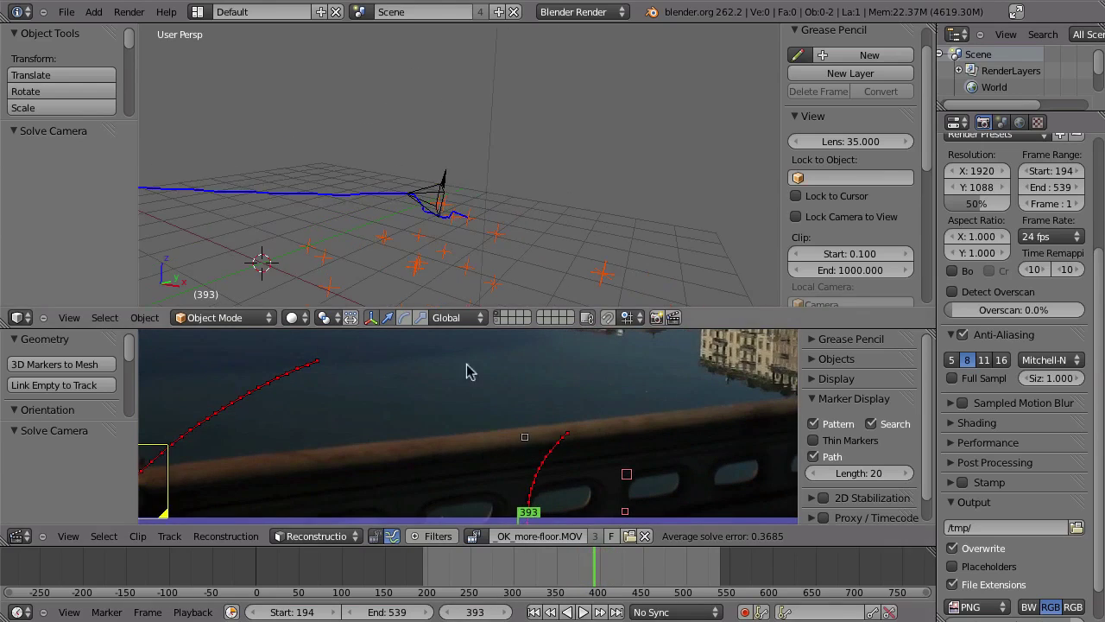
{"action": "middle_click_drag", "start_coordinate": [535, 335], "coordinate": [414, 388], "text": "ctrl"}
{"action": "left_click", "coordinate": [415, 232]}
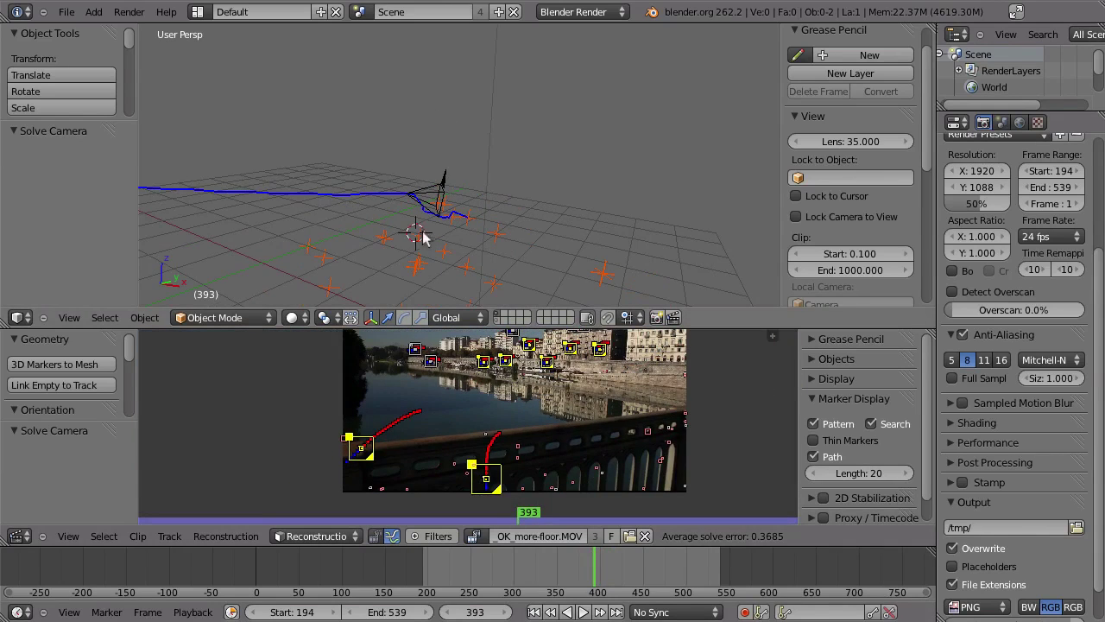
{"action": "left_click_drag", "start_coordinate": [534, 514], "coordinate": [573, 514]}
Step: Select the solved camera, duplicate it in place and move the duplicate to the last layer
{"action": "right_click", "coordinate": [457, 238]}
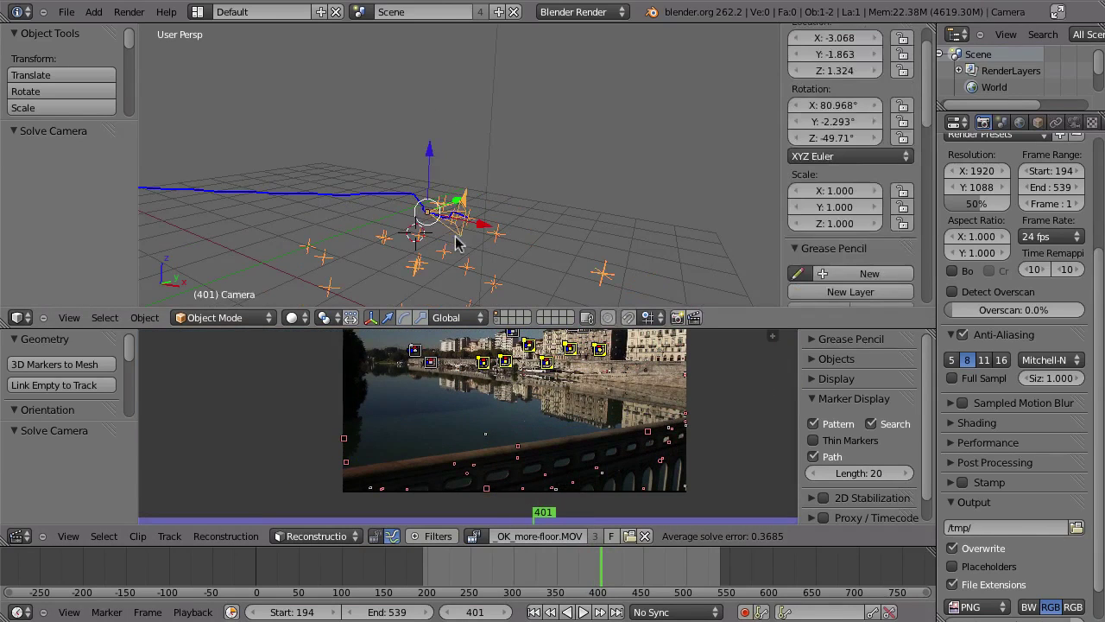
{"action": "left_click", "coordinate": [587, 577]}
{"action": "left_click", "coordinate": [583, 572]}
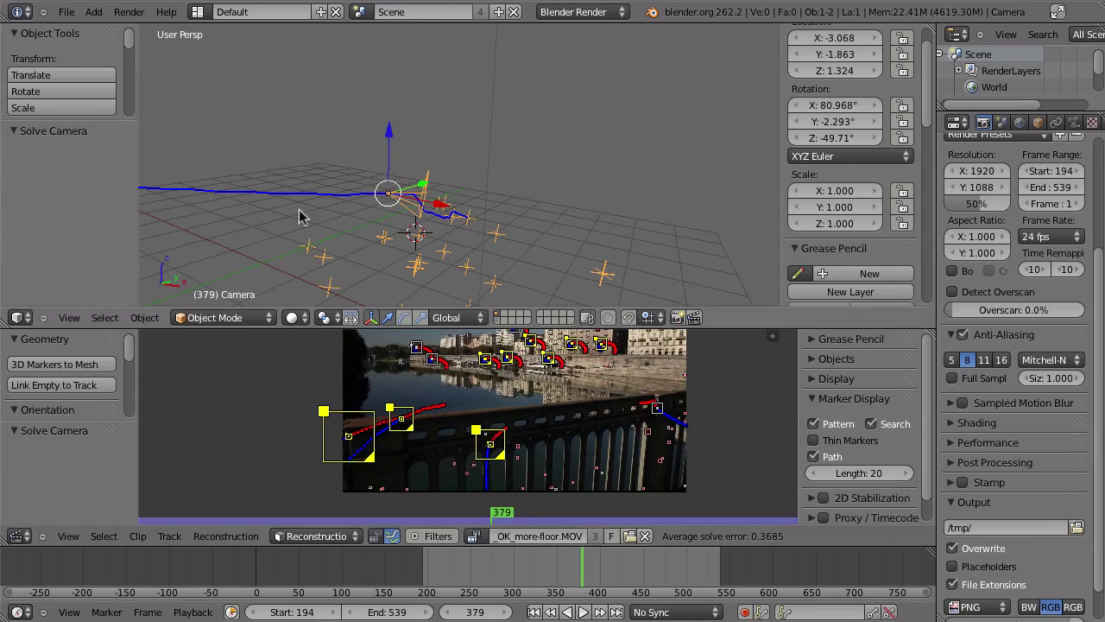
{"action": "mouse_move", "coordinate": [406, 199]}
{"action": "middle_mouse_down"}
{"action": "mouse_move", "coordinate": [389, 222]}
{"action": "mouse_move", "coordinate": [440, 215]}
{"action": "mouse_move", "coordinate": [407, 191]}
{"action": "middle_mouse_up"}
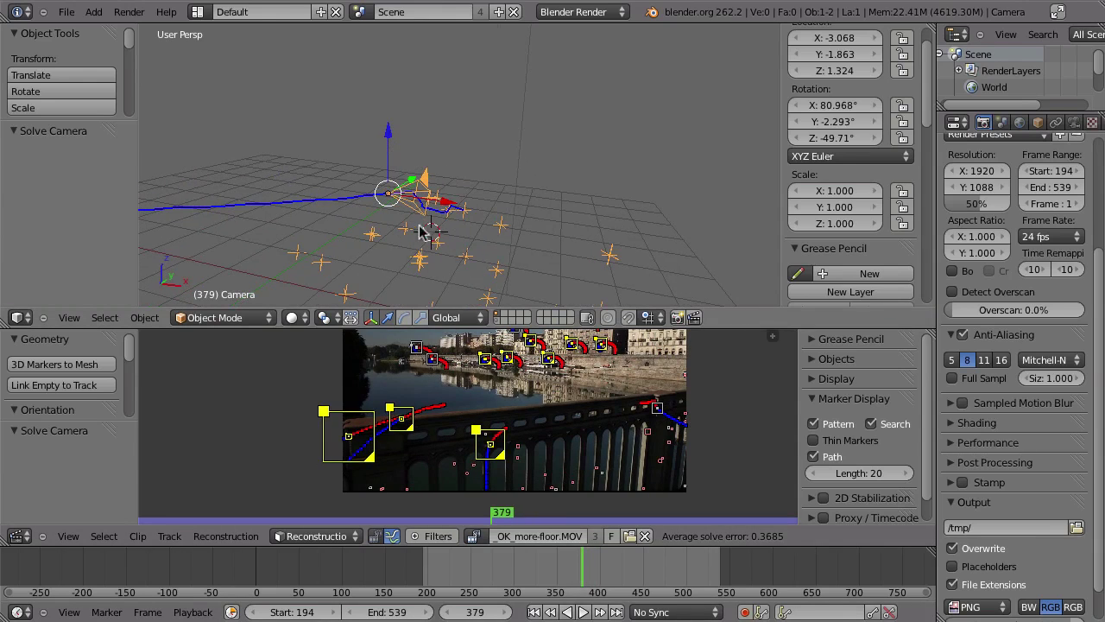
{"action": "key", "text": "shift+d"}
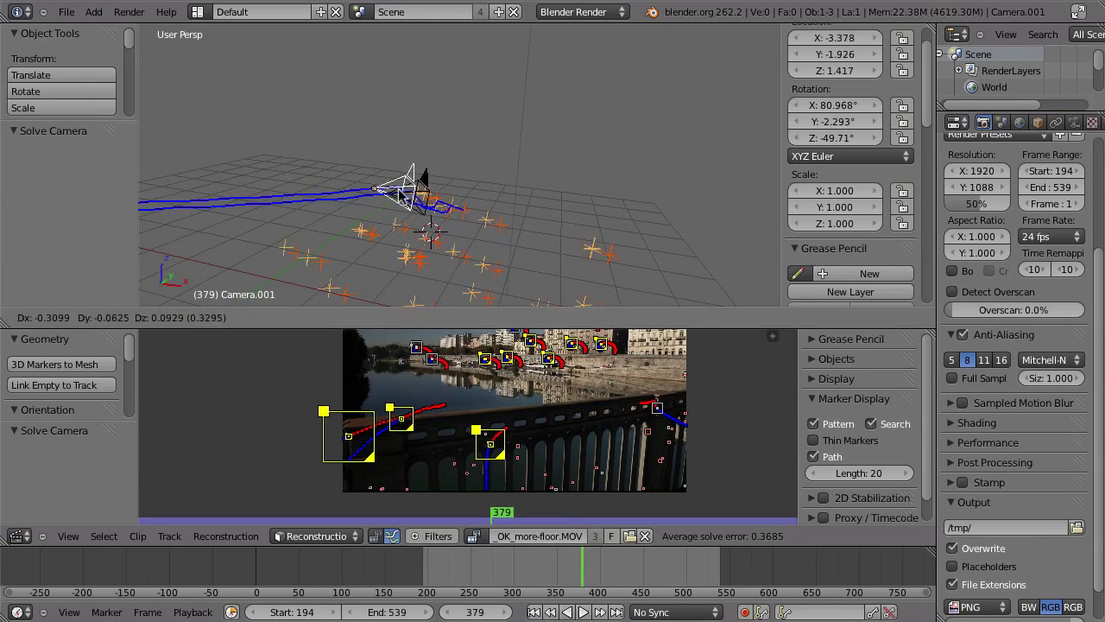
{"action": "left_click", "coordinate": [463, 180]}
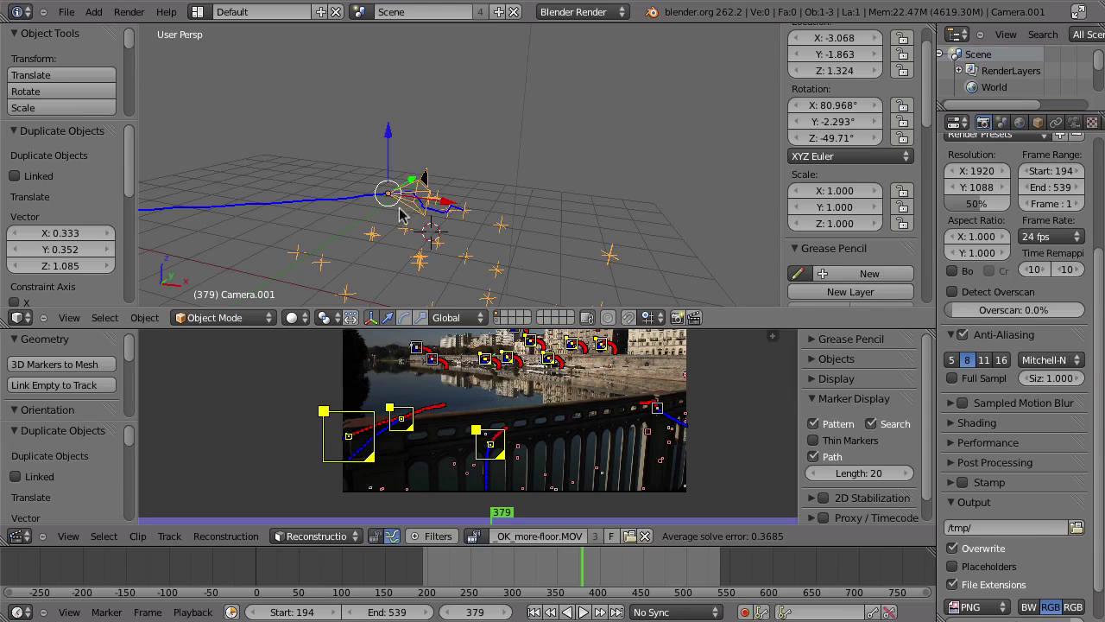
{"action": "key", "text": "m"}
{"action": "key", "text": "Escape"}
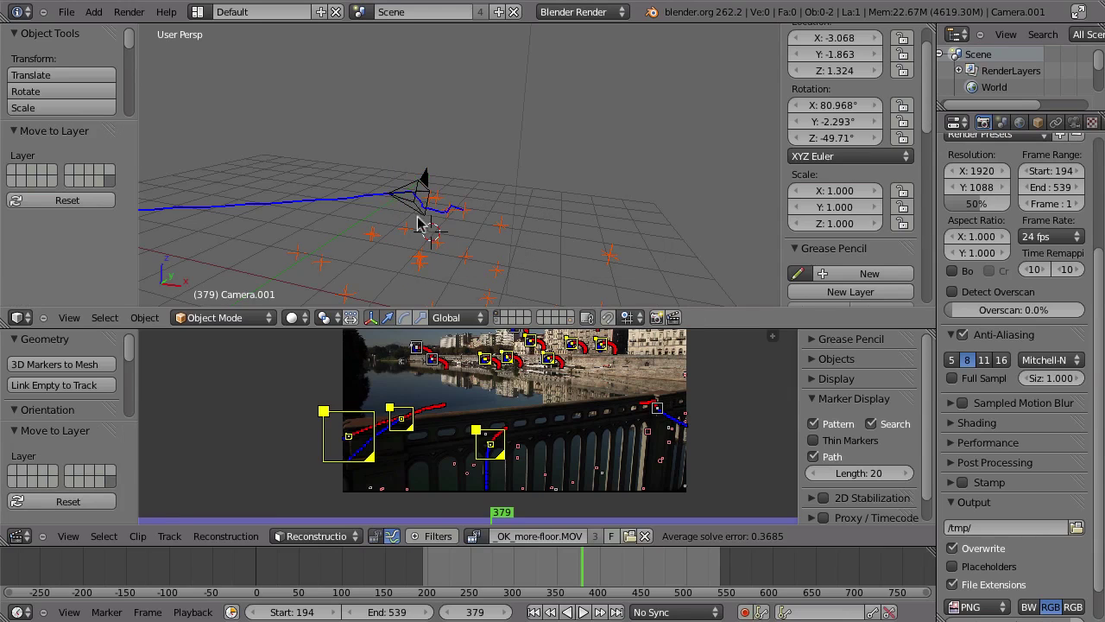
Step: Enlarge the 3D View and Properties areas and convert the original camera's Camera Solver constraint to F-Curves
{"action": "middle_click_drag", "start_coordinate": [428, 207], "coordinate": [440, 197]}
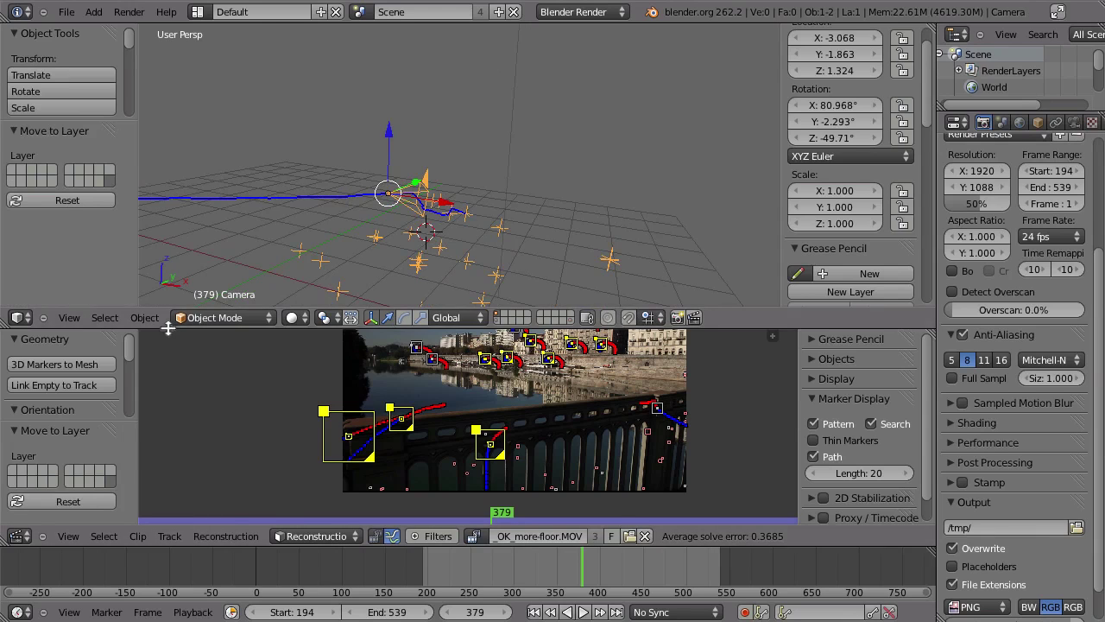
{"action": "left_click_drag", "start_coordinate": [168, 328], "coordinate": [169, 466]}
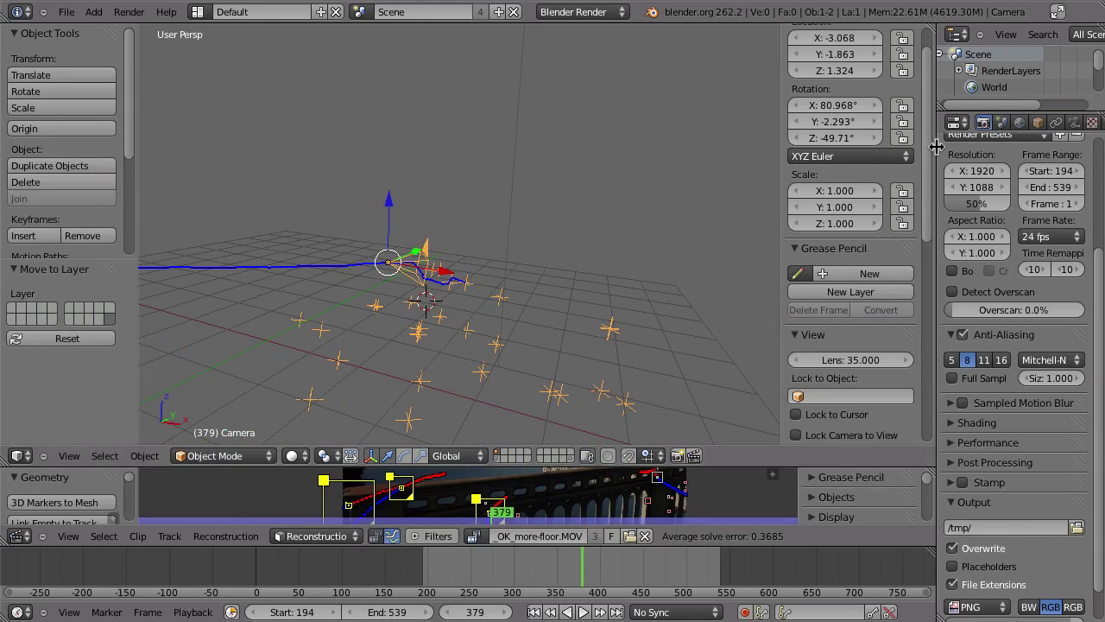
{"action": "left_click_drag", "start_coordinate": [939, 148], "coordinate": [795, 148]}
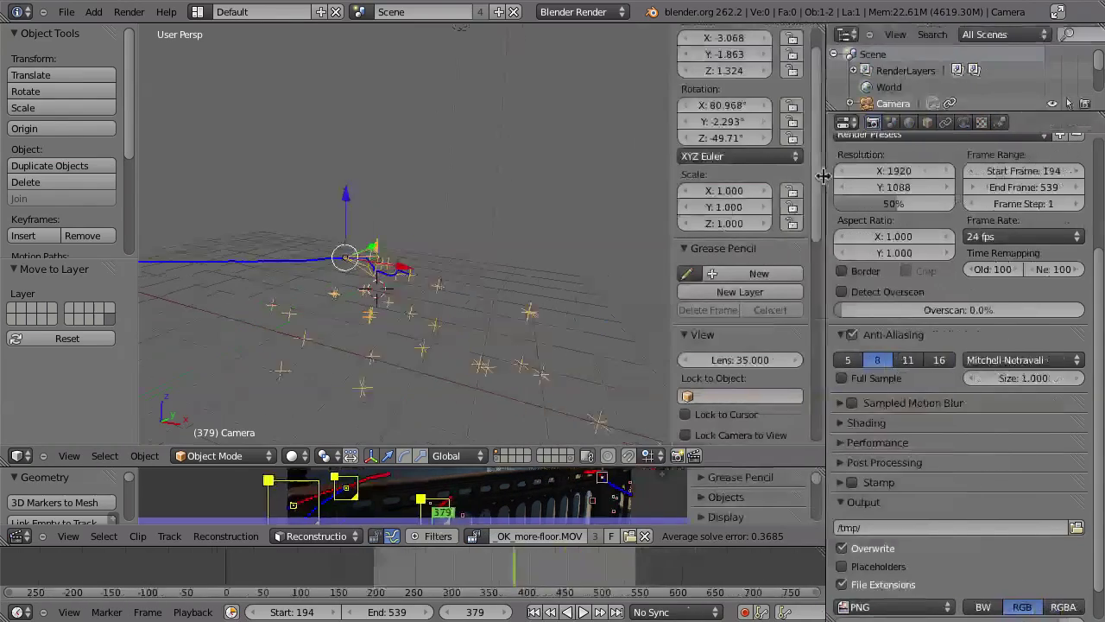
{"action": "left_click", "coordinate": [914, 123]}
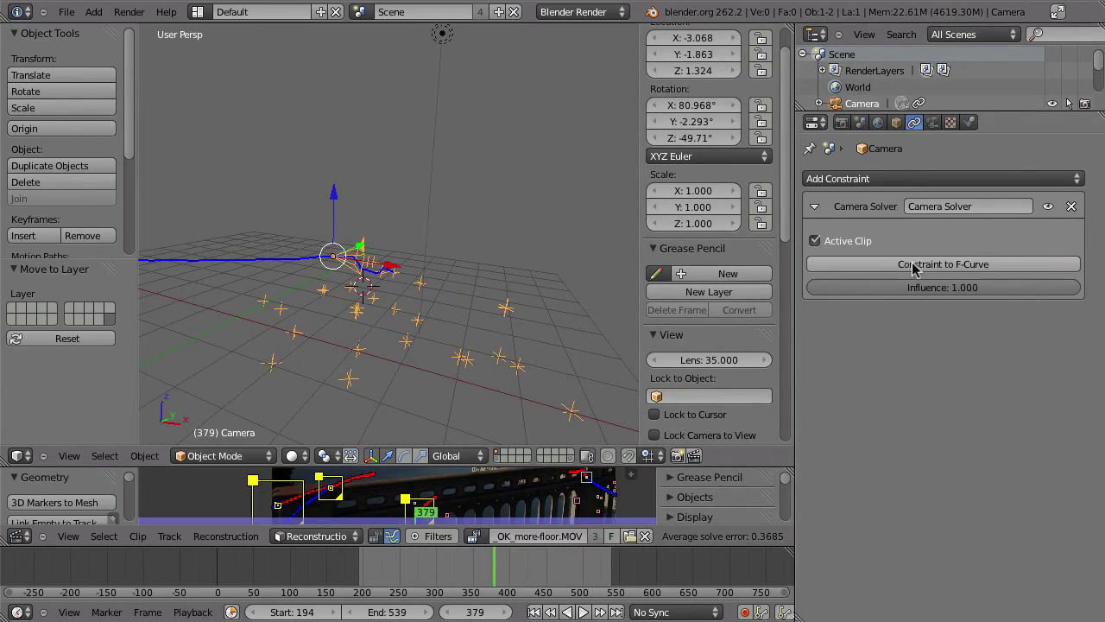
{"action": "left_click", "coordinate": [914, 265]}
Step: Examine the camera's baked keyframes in the timeline and its motion around frame 393 in the 3D View
{"action": "scroll", "coordinate": [429, 304], "scroll_direction": "up", "scroll_amount": 6}
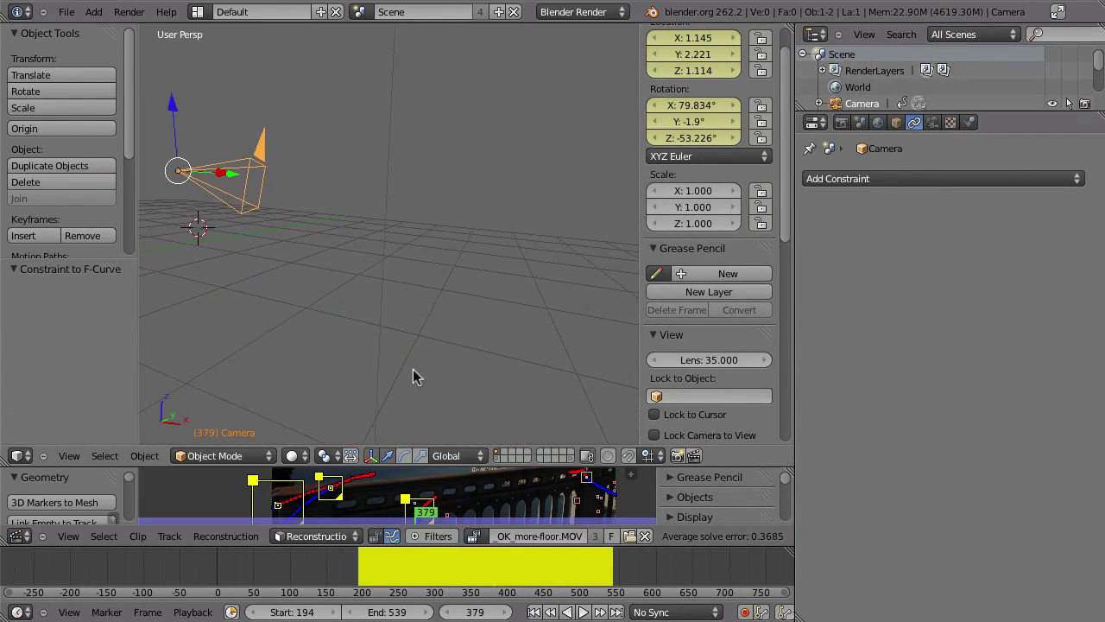
{"action": "middle_click_drag", "start_coordinate": [480, 575], "coordinate": [519, 572], "text": "ctrl"}
{"action": "middle_click_drag", "start_coordinate": [432, 573], "coordinate": [297, 579]}
{"action": "left_click_drag", "start_coordinate": [174, 569], "coordinate": [368, 555]}
{"action": "middle_click_drag", "start_coordinate": [345, 337], "coordinate": [424, 284], "text": "shift"}
{"action": "mouse_move", "coordinate": [371, 563]}
{"action": "left_mouse_down"}
{"action": "mouse_move", "coordinate": [392, 567]}
{"action": "mouse_move", "coordinate": [271, 586]}
{"action": "mouse_move", "coordinate": [363, 588]}
{"action": "mouse_move", "coordinate": [395, 572]}
{"action": "mouse_move", "coordinate": [381, 572]}
{"action": "left_mouse_up"}
{"action": "middle_click_drag", "start_coordinate": [482, 352], "coordinate": [464, 332]}
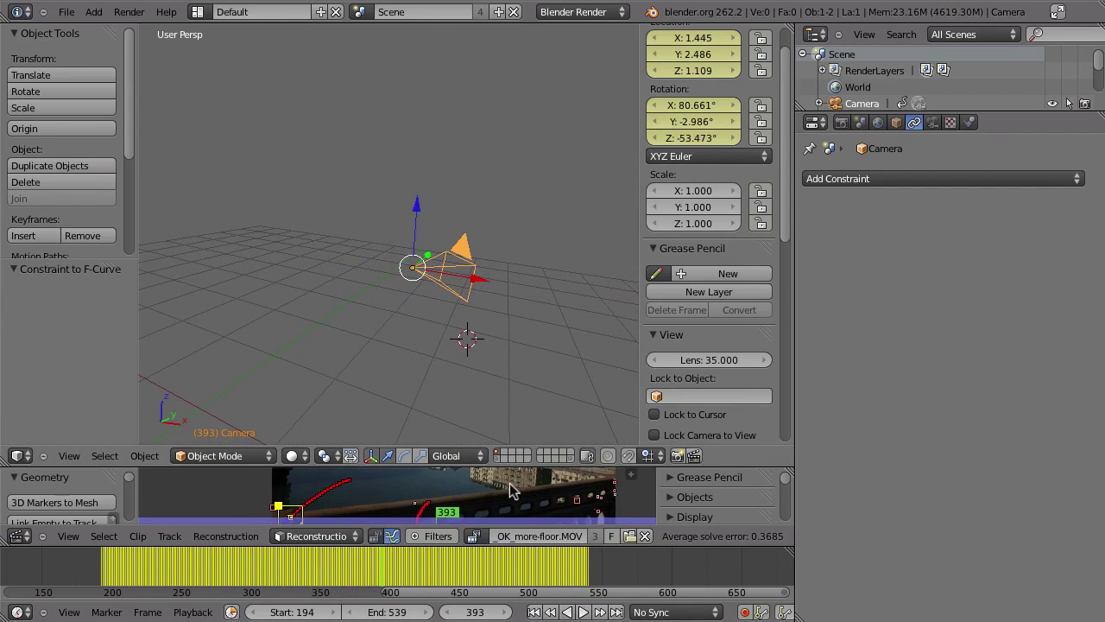
Step: Enlarge the Movie Clip Editor area, turn it into a Graph Editor and frame the camera's F-Curves
{"action": "left_click_drag", "start_coordinate": [235, 464], "coordinate": [236, 366]}
{"action": "left_click", "coordinate": [22, 536]}
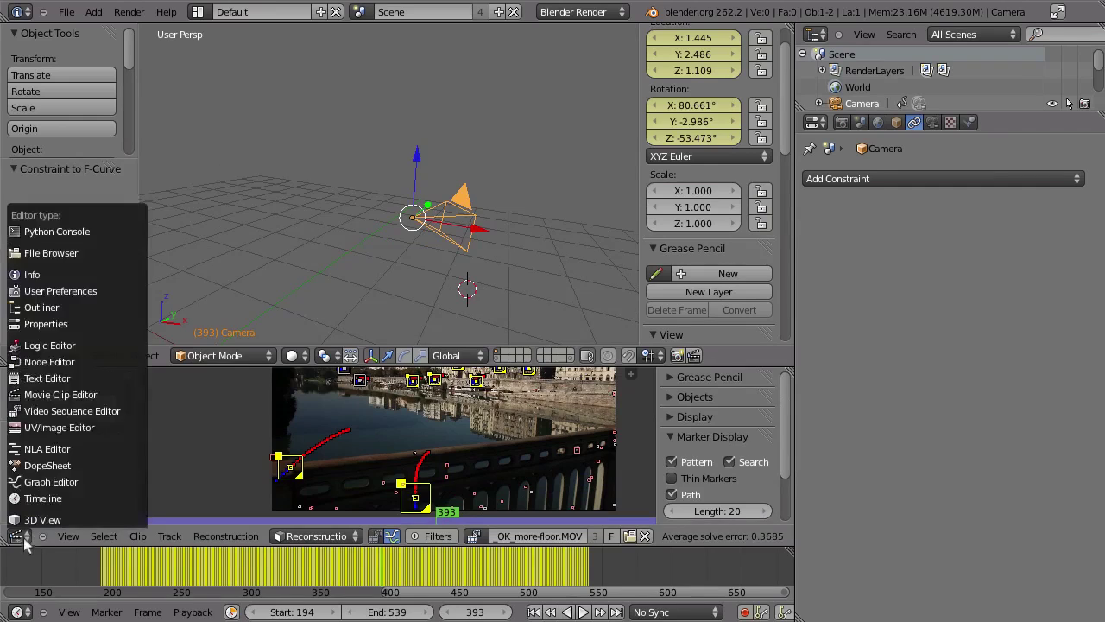
{"action": "left_click", "coordinate": [42, 481]}
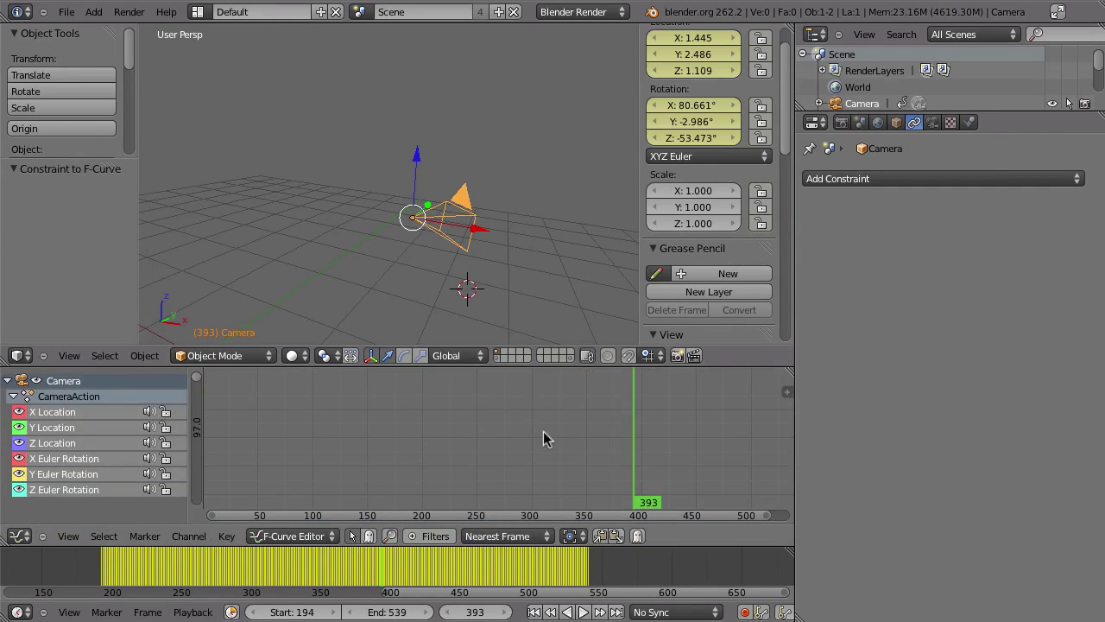
{"action": "middle_click_drag", "start_coordinate": [536, 504], "coordinate": [531, 524], "text": "ctrl"}
{"action": "scroll", "coordinate": [535, 432], "scroll_direction": "down", "scroll_amount": 3}
{"action": "middle_click_drag", "start_coordinate": [538, 429], "coordinate": [182, 446]}
Step: Split the Graph Editor area and turn the new area into a DopeSheet showing the camera's keyframes around frame 393
{"action": "left_click_drag", "start_coordinate": [791, 373], "coordinate": [370, 432]}
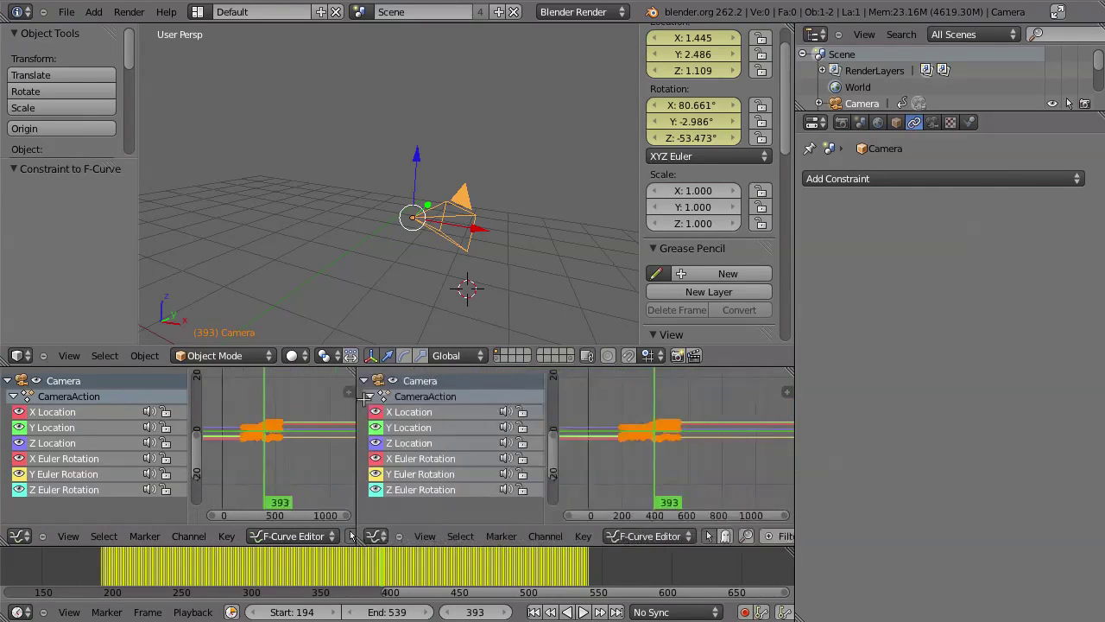
{"action": "left_click", "coordinate": [384, 537]}
{"action": "left_click", "coordinate": [401, 467]}
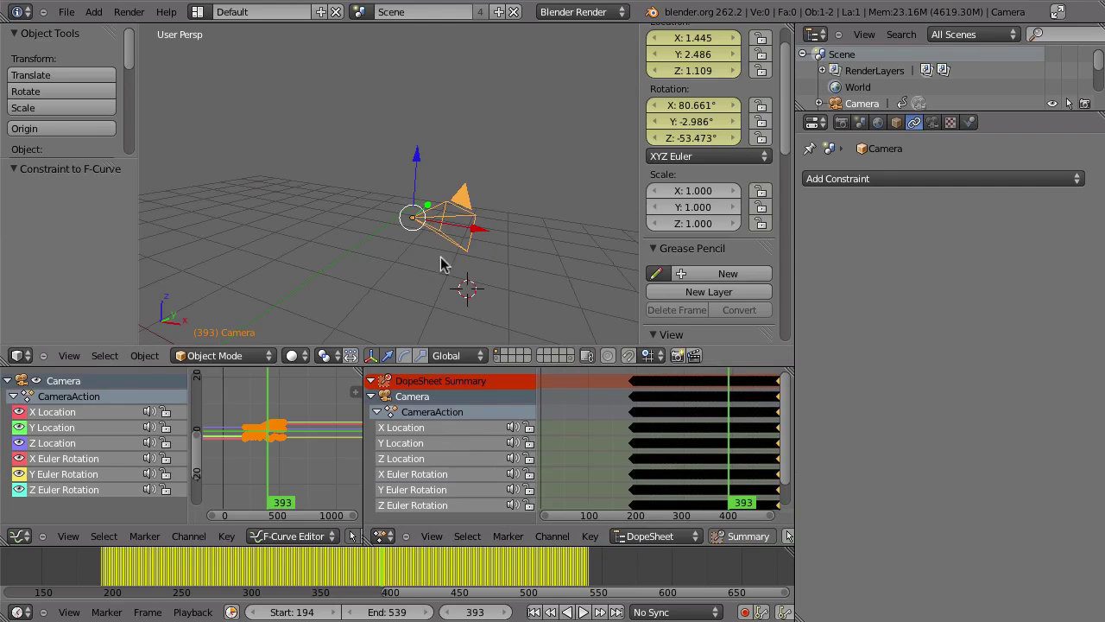
{"action": "scroll", "coordinate": [660, 445], "scroll_direction": "down", "scroll_amount": 4}
{"action": "scroll", "coordinate": [619, 464], "scroll_direction": "up", "scroll_amount": 1}
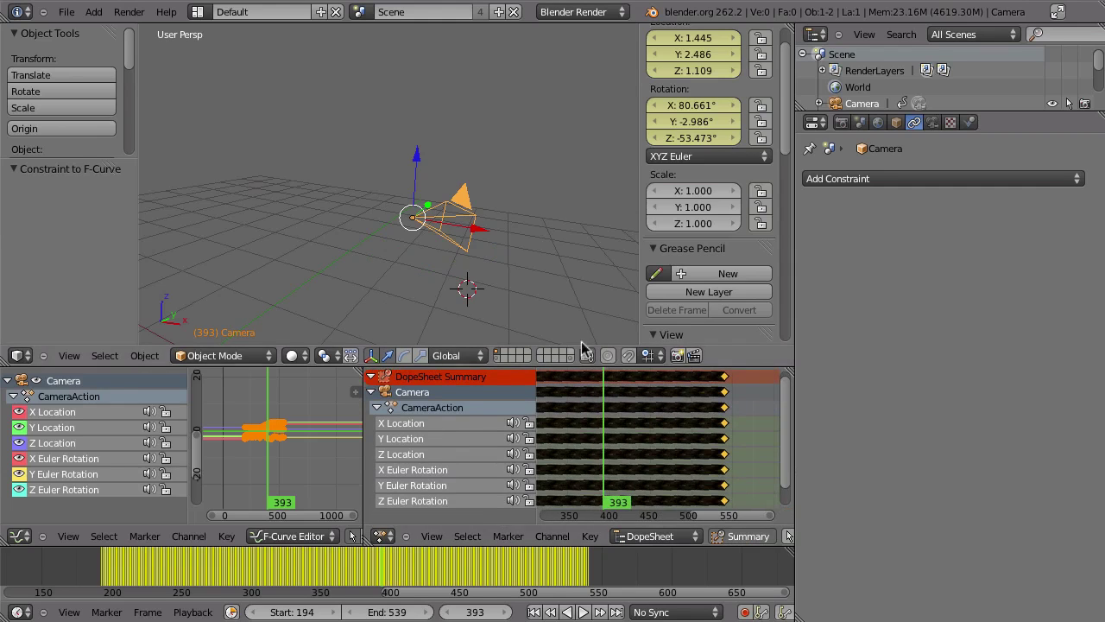
Step: Go to frame 397, collapse the DopeSheet summary and delete all camera keyframes after that frame
{"action": "mouse_move", "coordinate": [614, 429]}
{"action": "left_mouse_down"}
{"action": "mouse_move", "coordinate": [633, 431]}
{"action": "mouse_move", "coordinate": [594, 432]}
{"action": "left_mouse_up"}
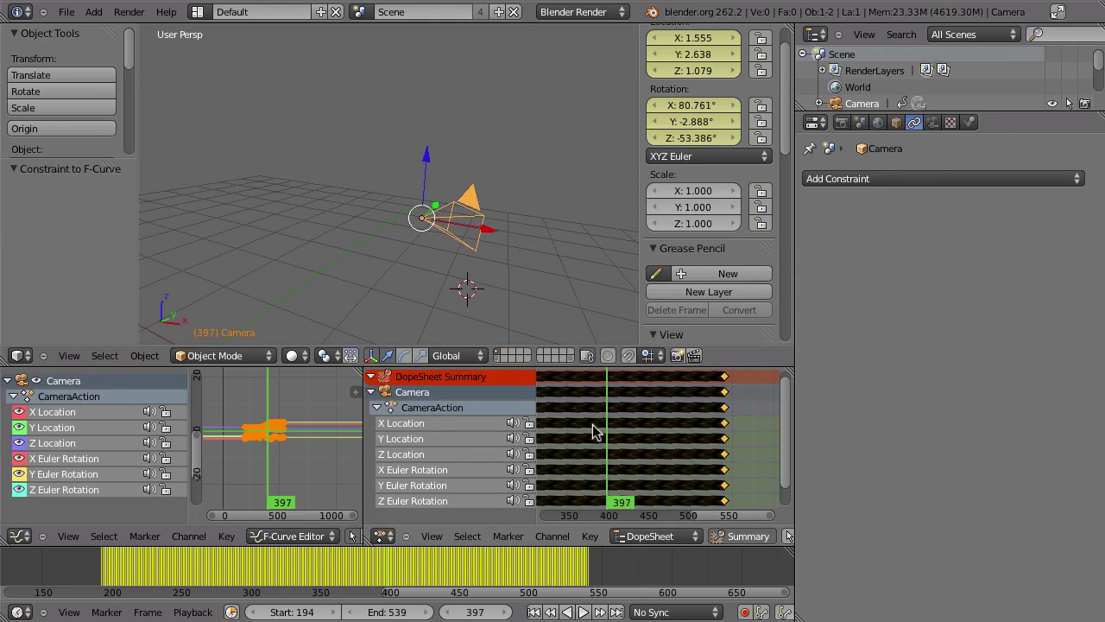
{"action": "middle_click_drag", "start_coordinate": [704, 482], "coordinate": [738, 475]}
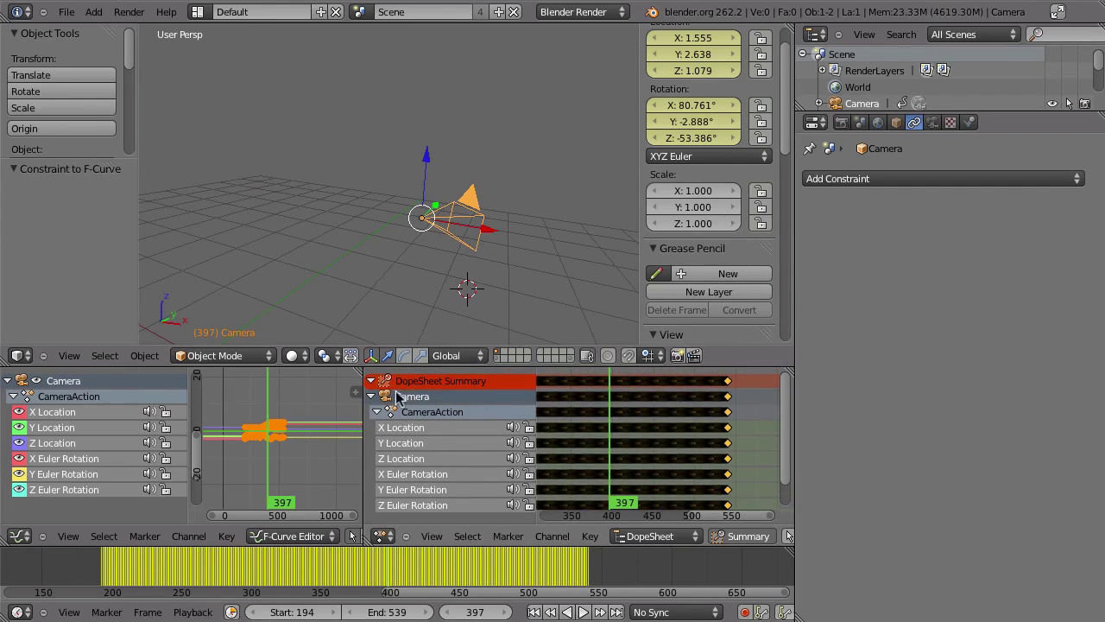
{"action": "left_click", "coordinate": [371, 381]}
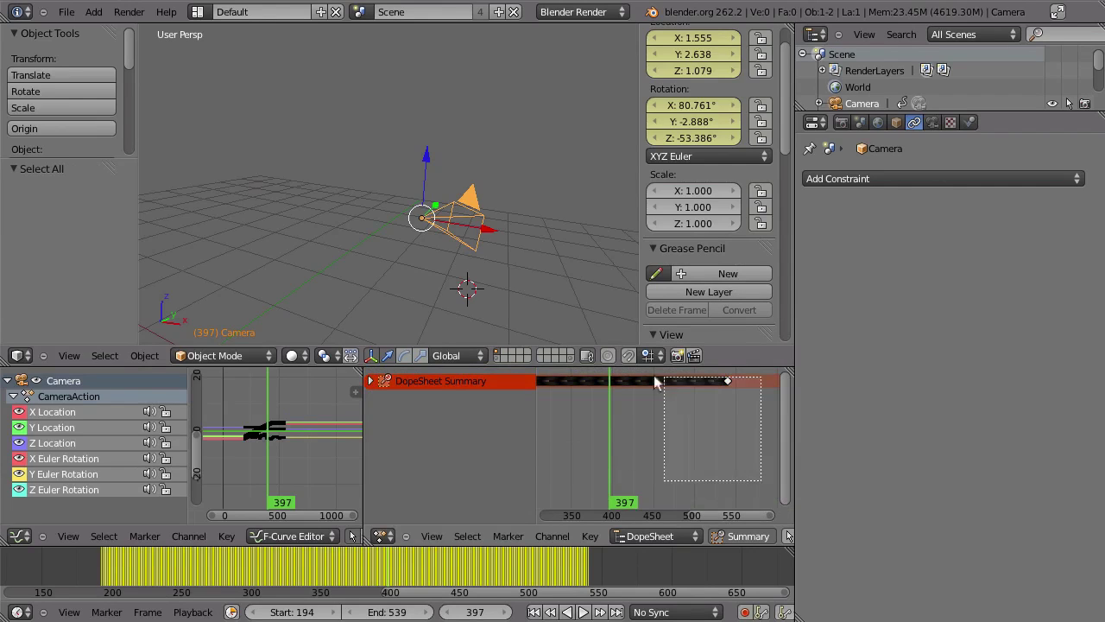
{"action": "mouse_move", "coordinate": [622, 418]}
{"action": "middle_mouse_down", "text": "ctrl"}
{"action": "mouse_move", "coordinate": [710, 405]}
{"action": "mouse_move", "coordinate": [640, 414]}
{"action": "middle_mouse_up", "text": "ctrl"}
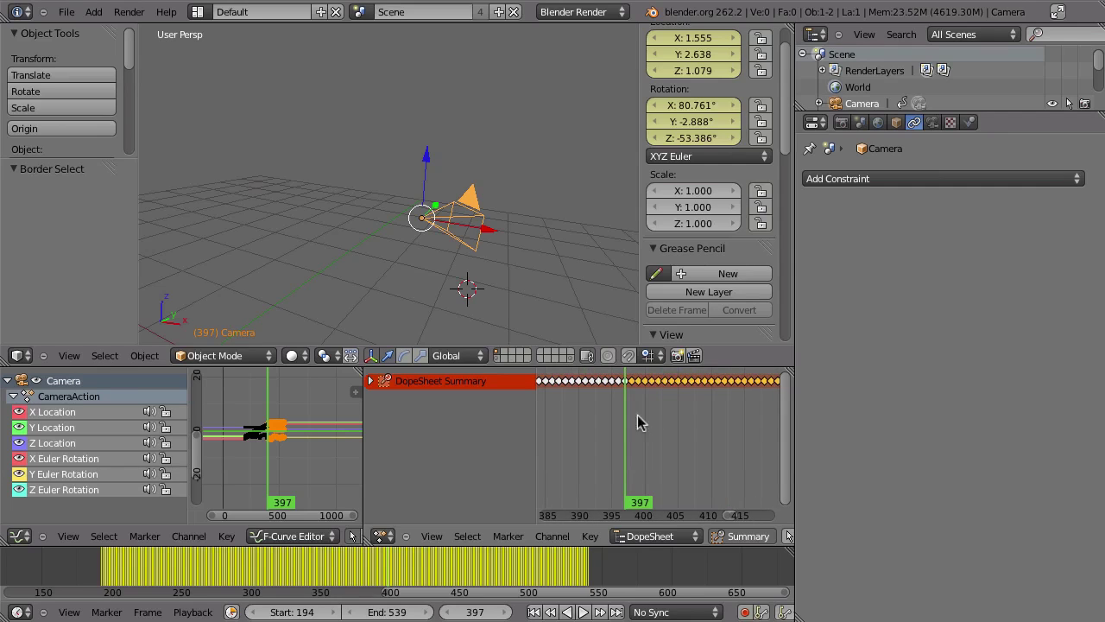
{"action": "left_click", "coordinate": [596, 427]}
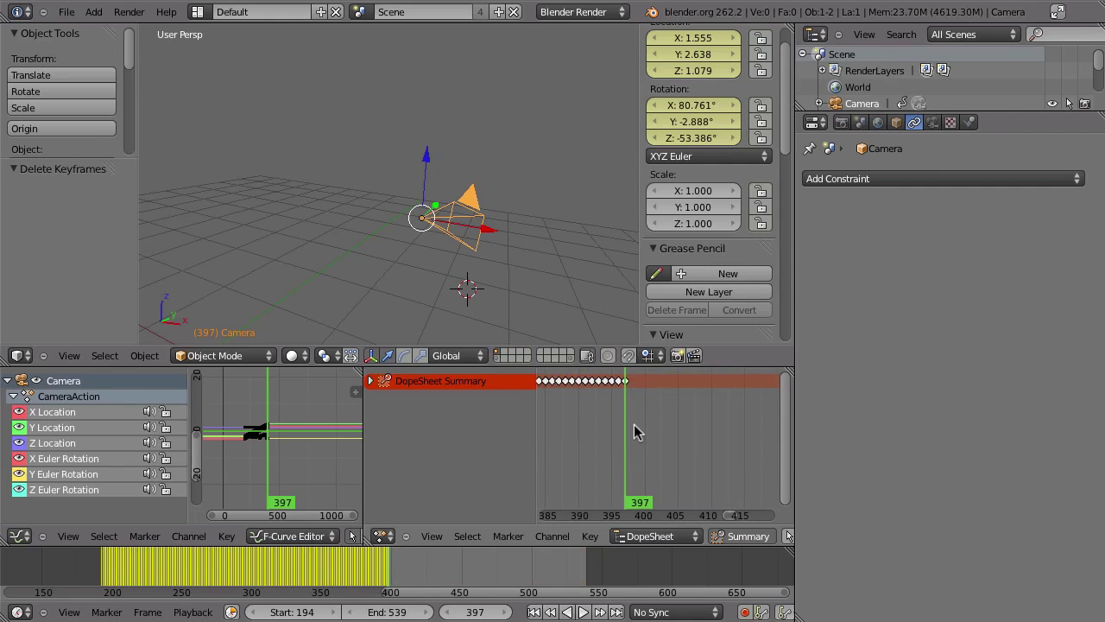
Step: At frame 538, move the camera forward to about X 3.911, Y 4.151, Z 1.498 and insert a LocRot keyframe
{"action": "middle_click_drag", "start_coordinate": [561, 259], "coordinate": [460, 224], "text": "shift"}
{"action": "middle_click_drag", "start_coordinate": [384, 249], "coordinate": [402, 341]}
{"action": "left_click", "coordinate": [414, 568]}
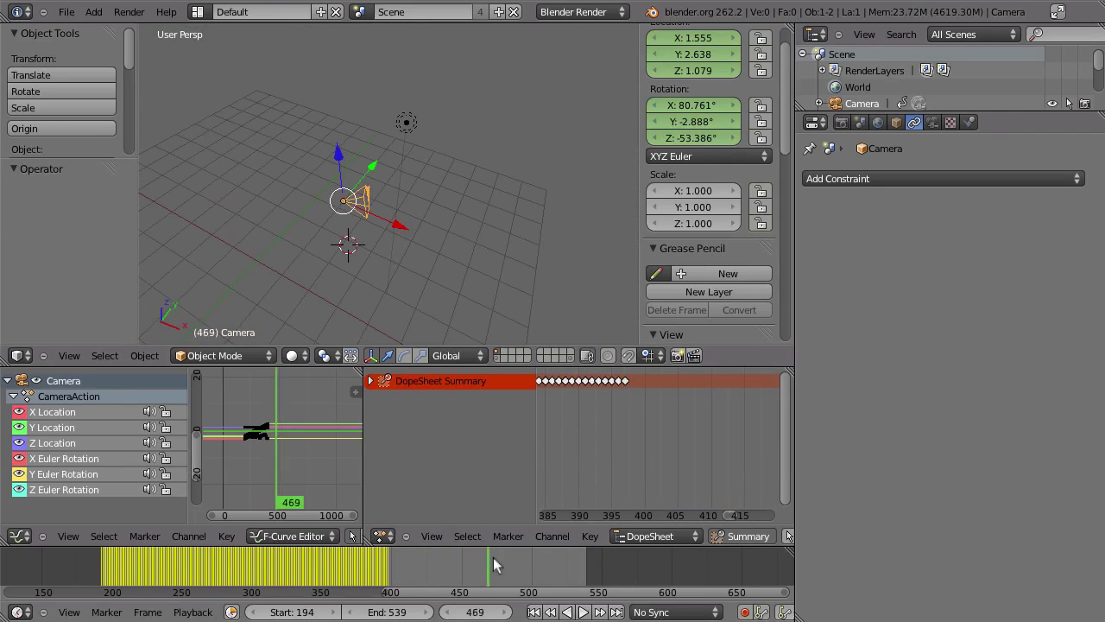
{"action": "key", "text": "g"}
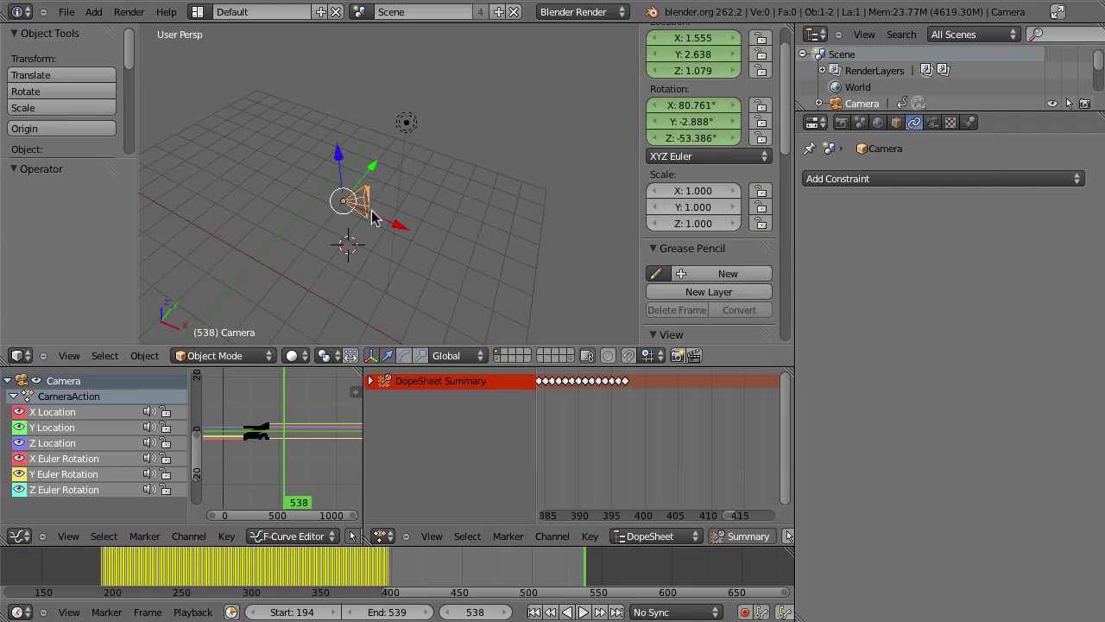
{"action": "left_click", "coordinate": [434, 226]}
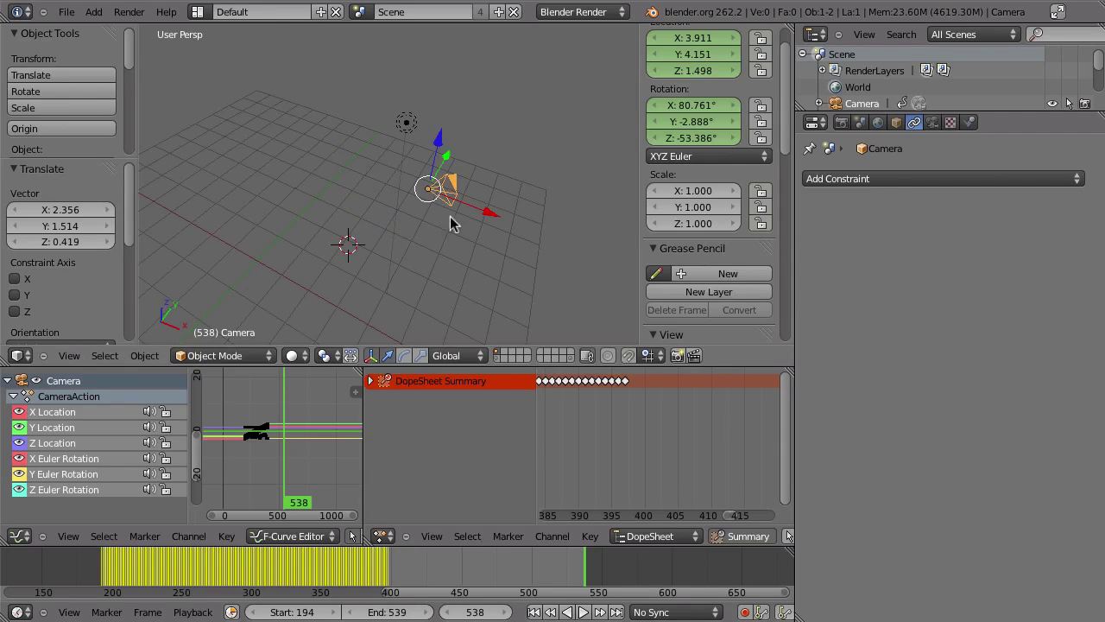
{"action": "key", "text": "i"}
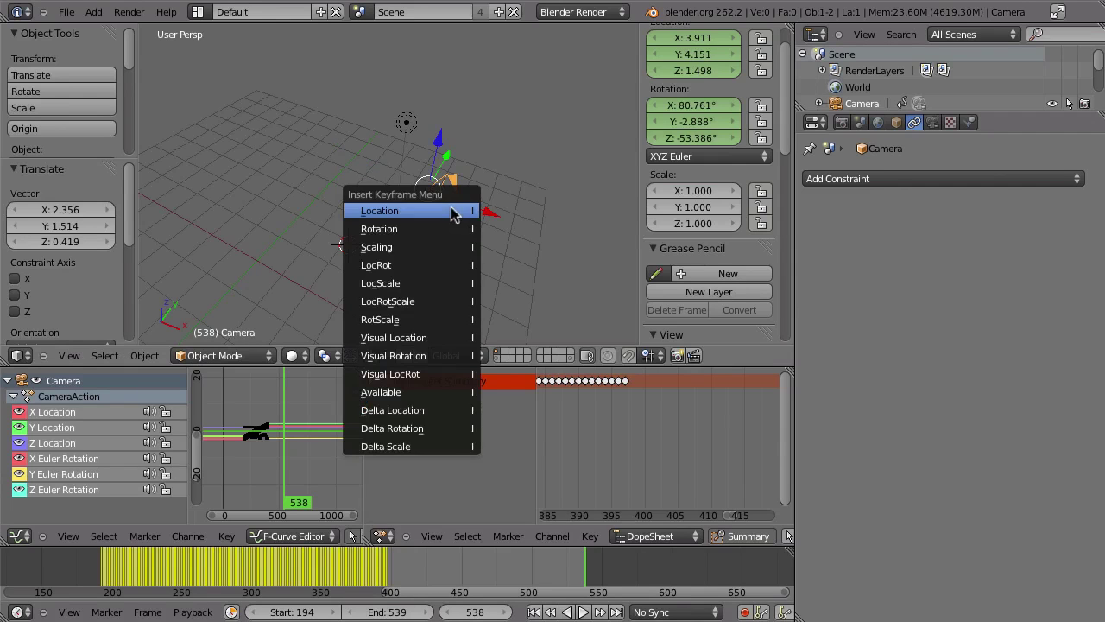
{"action": "left_click", "coordinate": [402, 266]}
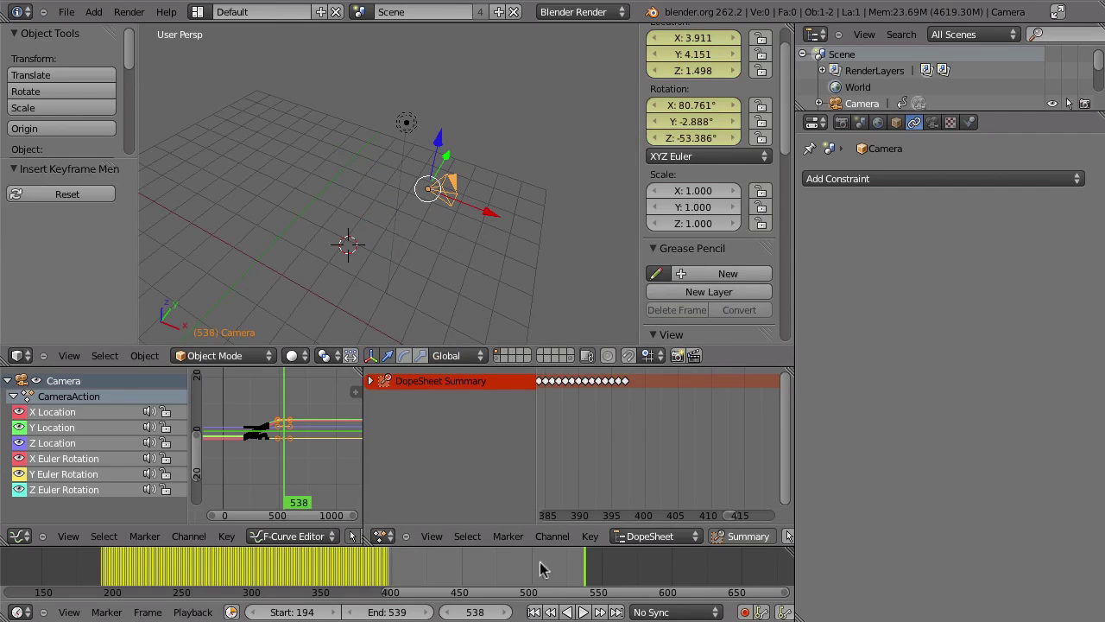
Step: Scrub the timeline between the baked and new keyframes and examine the camera's motion from outside the camera view
{"action": "left_click", "coordinate": [511, 574]}
{"action": "left_click_drag", "start_coordinate": [400, 590], "coordinate": [413, 588]}
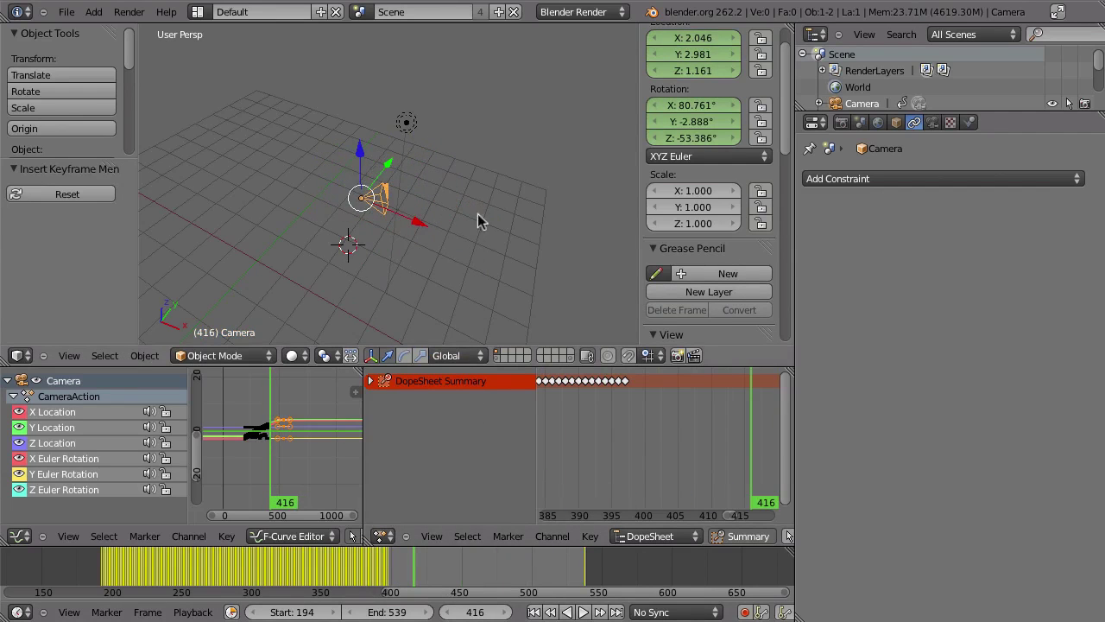
{"action": "middle_click_drag", "start_coordinate": [478, 219], "coordinate": [414, 112]}
{"action": "key", "text": "Left"}
{"action": "key", "text": "Left"}
{"action": "key", "text": "Left"}
{"action": "key", "text": "Left"}
{"action": "key", "text": "Left"}
{"action": "key", "text": "Left"}
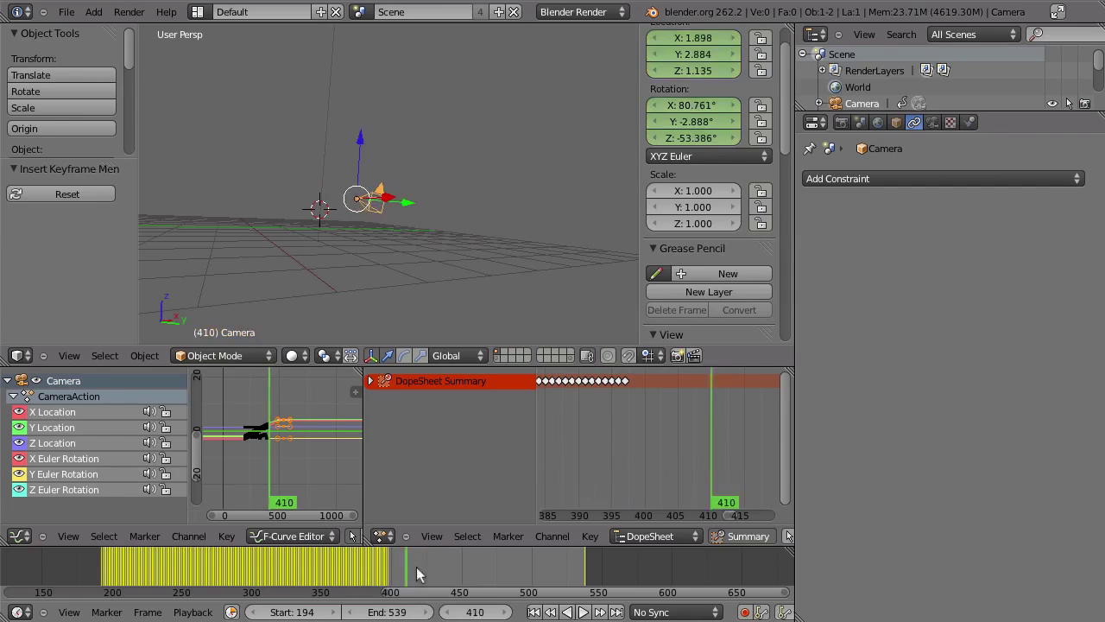
{"action": "left_click", "coordinate": [393, 565]}
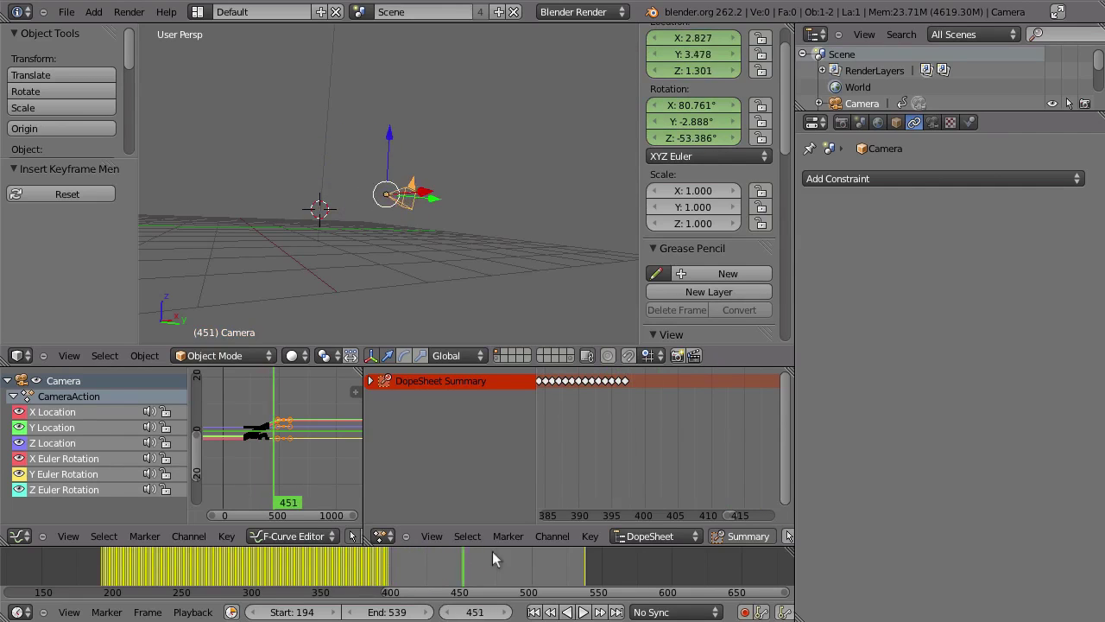
{"action": "left_click_drag", "start_coordinate": [563, 542], "coordinate": [276, 541]}
{"action": "left_click_drag", "start_coordinate": [182, 559], "coordinate": [246, 535]}
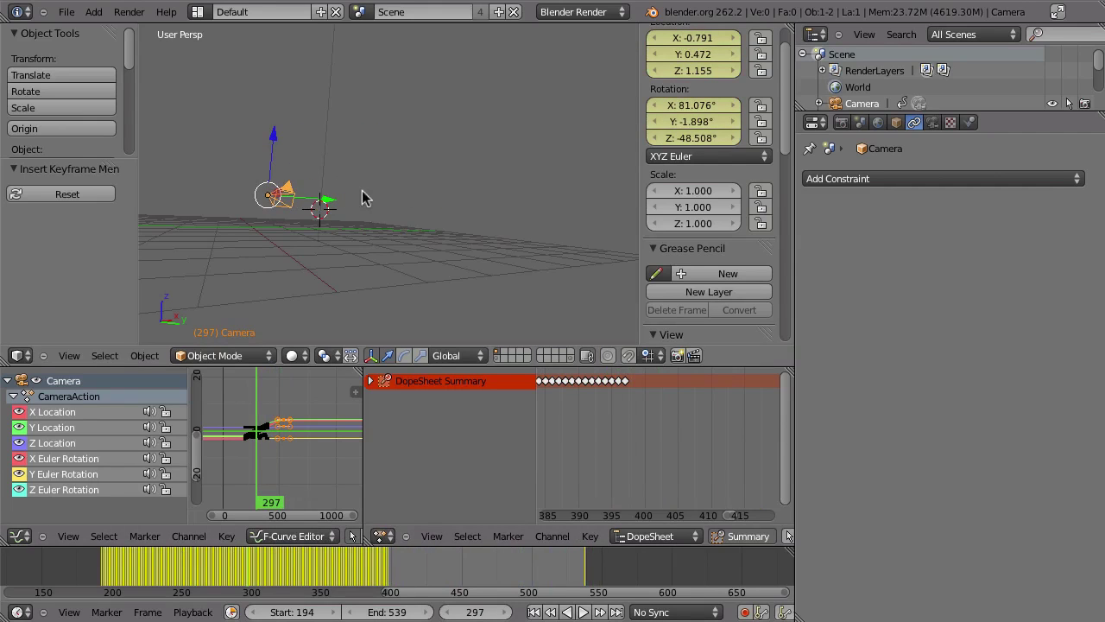
Step: Play the animation through the camera view to check the new motion
{"action": "key", "text": "KP_0"}
{"action": "key", "text": "alt+a"}
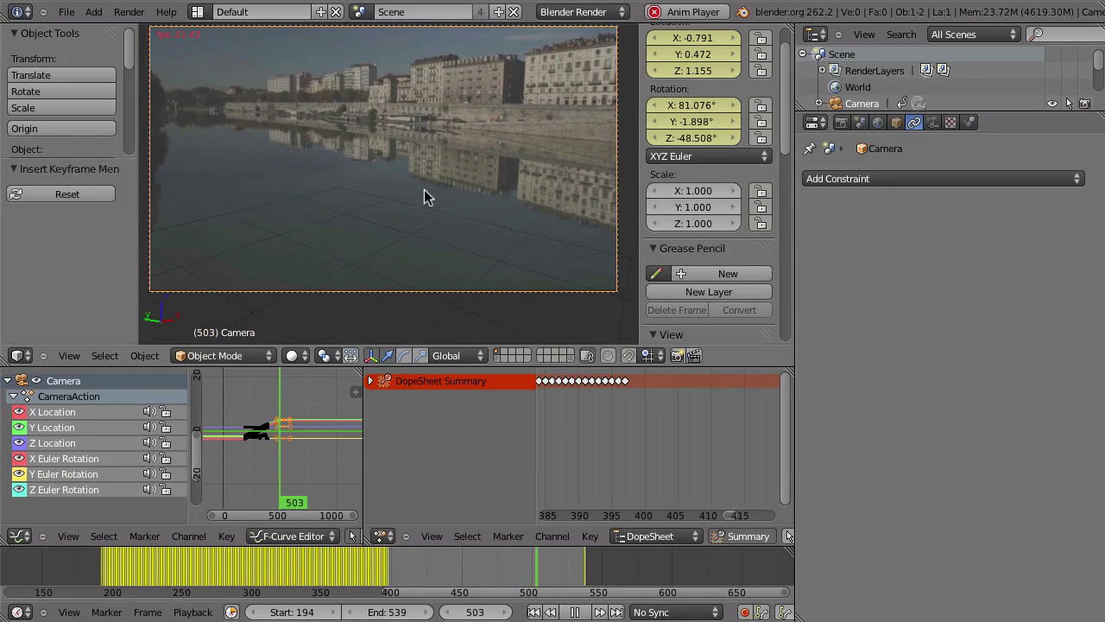
{"action": "key", "text": "Escape"}
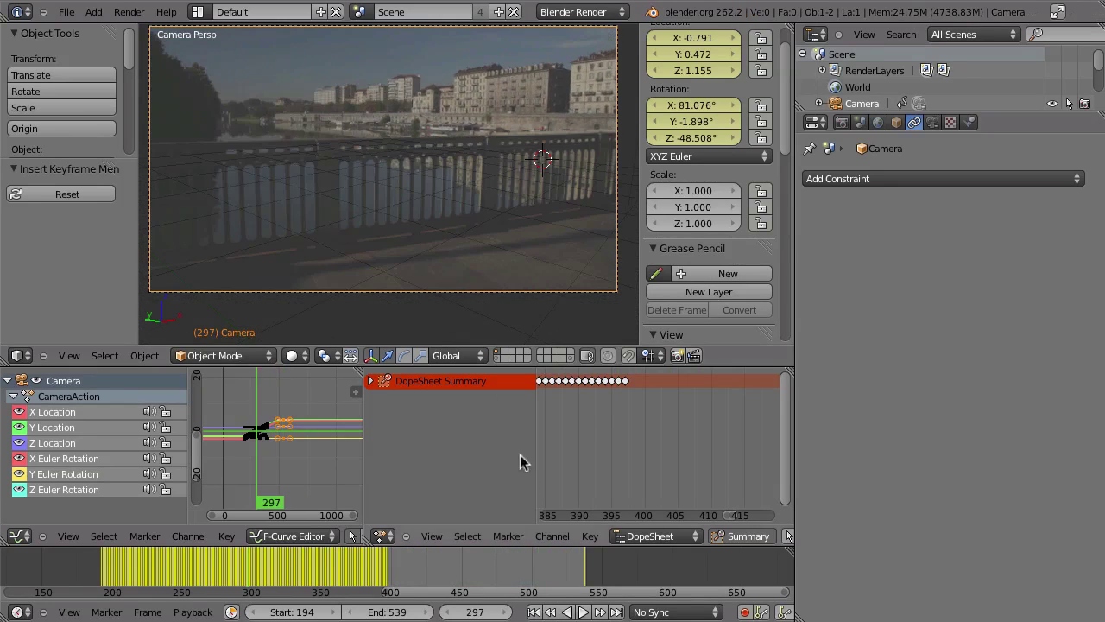
Step: Step back and forth through the frames around 412 in the camera view to check the movement against the footage
{"action": "mouse_move", "coordinate": [407, 587]}
{"action": "left_mouse_down"}
{"action": "mouse_move", "coordinate": [382, 587]}
{"action": "mouse_move", "coordinate": [434, 587]}
{"action": "mouse_move", "coordinate": [397, 587]}
{"action": "mouse_move", "coordinate": [409, 587]}
{"action": "left_mouse_up"}
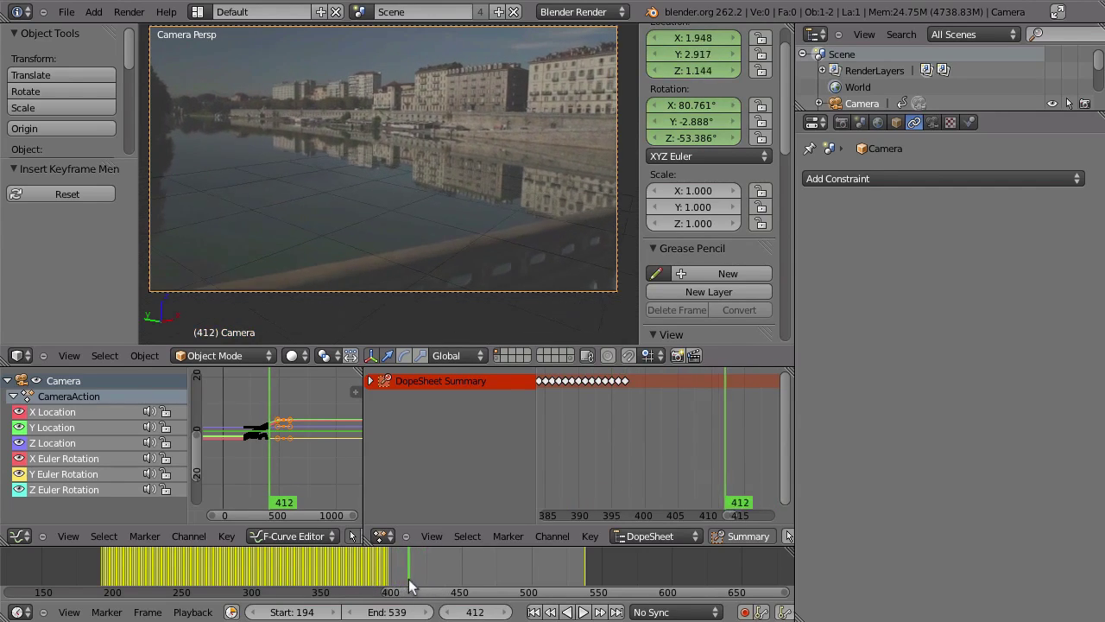
{"action": "key", "text": "Right"}
{"action": "key", "text": "Right"}
{"action": "key", "text": "Right"}
{"action": "key", "text": "Right"}
{"action": "key", "text": "Right"}
{"action": "key", "text": "Left"}
{"action": "key", "text": "Left"}
{"action": "key", "text": "Left"}
{"action": "key", "text": "Left"}
{"action": "key", "text": "Left"}
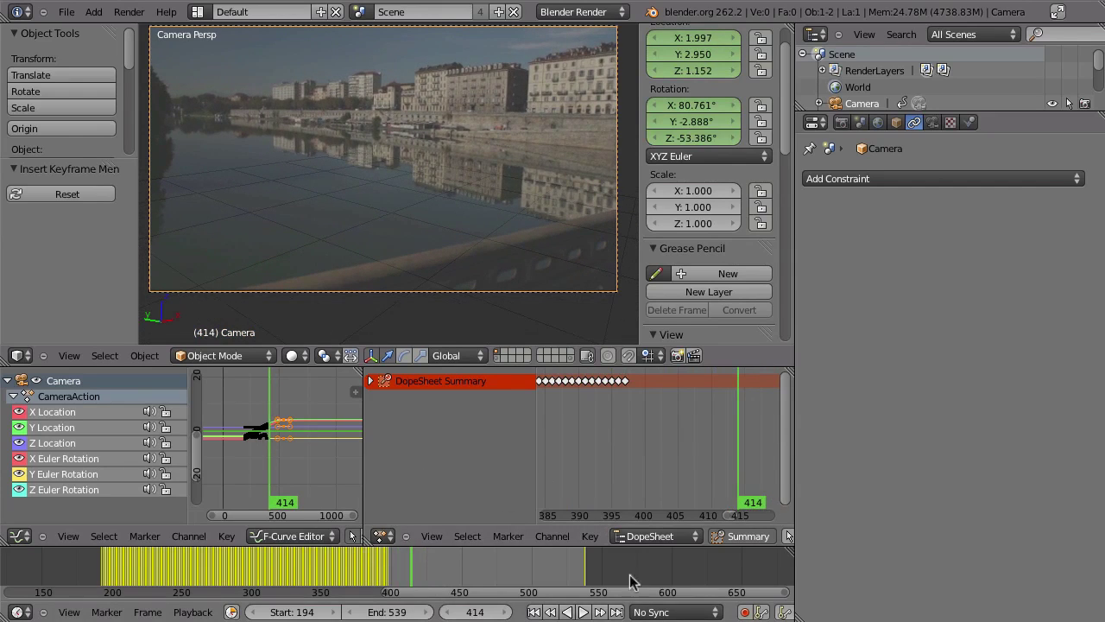
Step: Show the last layer alongside the first, go to frame 350 and select the duplicated camera outside the camera view
{"action": "middle_click_drag", "start_coordinate": [513, 217], "coordinate": [476, 266]}
{"action": "scroll", "coordinate": [448, 230], "scroll_direction": "down", "scroll_amount": 8}
{"action": "left_click_drag", "start_coordinate": [496, 577], "coordinate": [321, 570]}
{"action": "middle_click_drag", "start_coordinate": [278, 129], "coordinate": [471, 160]}
{"action": "scroll", "coordinate": [451, 173], "scroll_direction": "down", "scroll_amount": 6}
{"action": "right_click", "coordinate": [418, 152]}
{"action": "scroll", "coordinate": [448, 167], "scroll_direction": "up", "scroll_amount": 1}
{"action": "scroll", "coordinate": [448, 172], "scroll_direction": "up", "scroll_amount": 4}
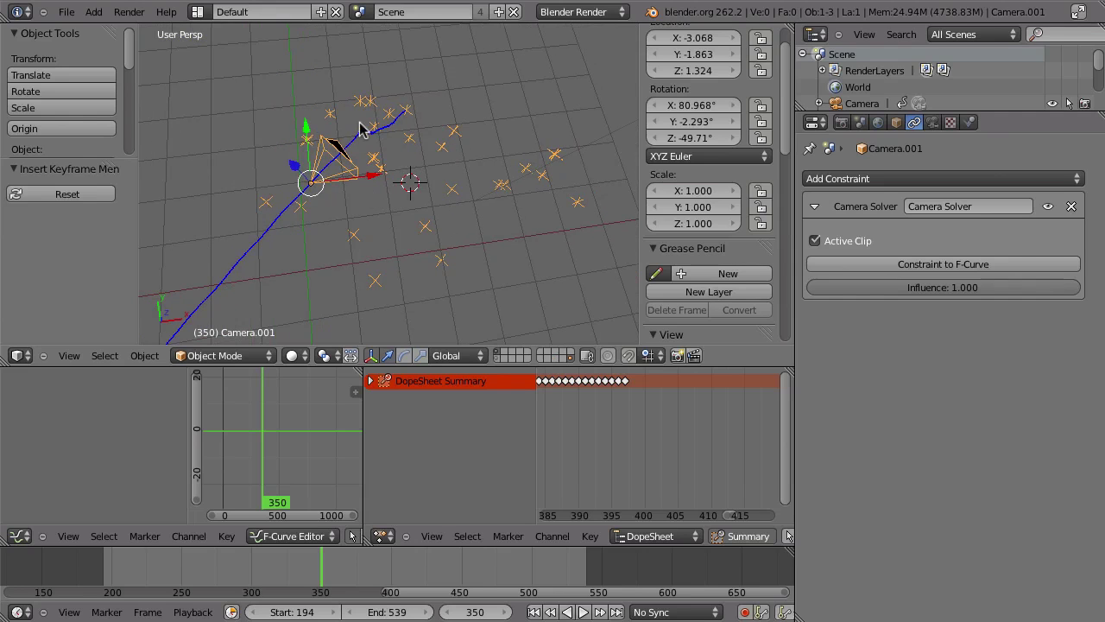
Step: Return to the camera view and step through the frames around 395 to compare the two cameras
{"action": "key", "text": "KP_0"}
{"action": "left_click_drag", "start_coordinate": [320, 587], "coordinate": [374, 580]}
{"action": "key", "text": "Right"}
{"action": "key", "text": "Right"}
{"action": "key", "text": "Right"}
{"action": "key", "text": "Right"}
{"action": "key", "text": "Right"}
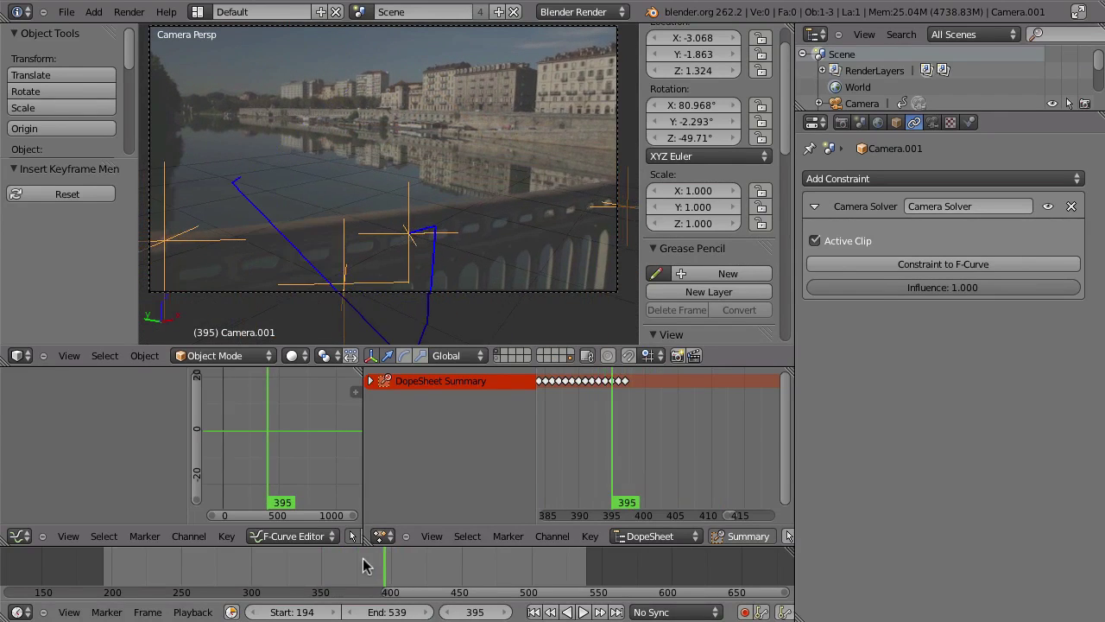
{"action": "key", "text": "Left"}
{"action": "key", "text": "Left"}
{"action": "key", "text": "Left"}
{"action": "key", "text": "Right"}
{"action": "key", "text": "Right"}
{"action": "key", "text": "Right"}
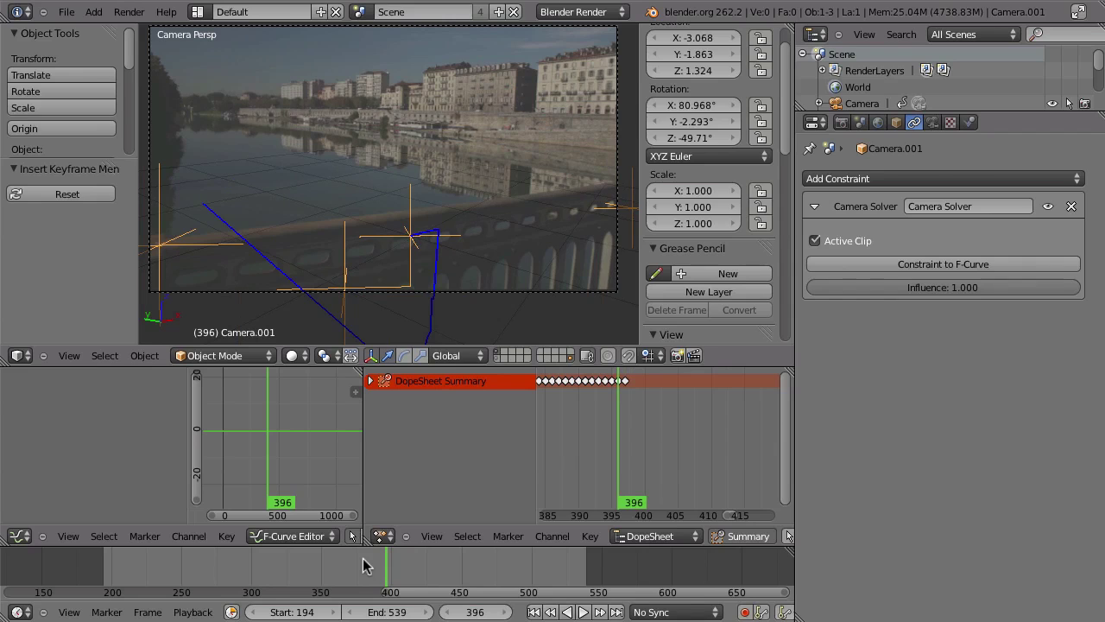
Step: Select the baked camera and step repeatedly through the frames around 397 to examine where it departs from the duplicate
{"action": "right_click", "coordinate": [536, 294]}
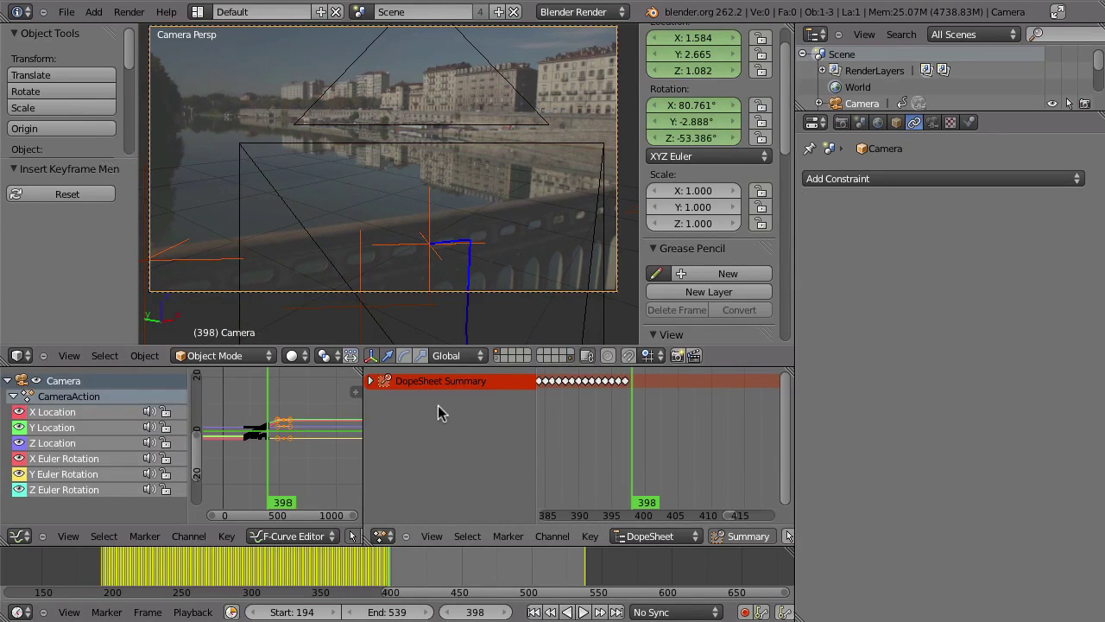
{"action": "key", "text": "Left"}
{"action": "key", "text": "Right"}
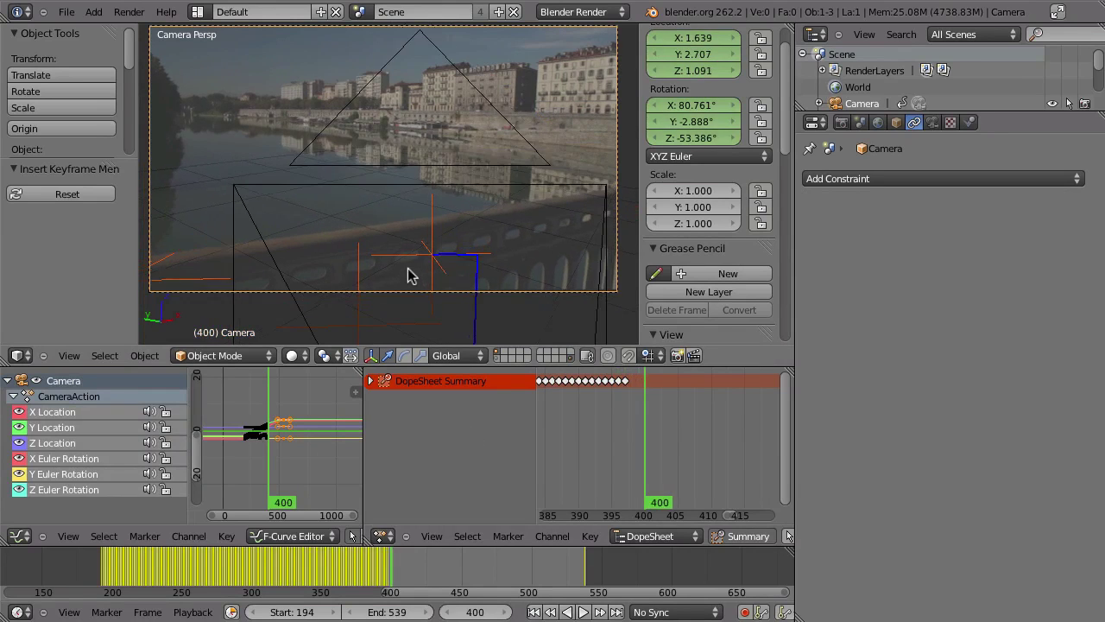
{"action": "key", "text": "Left"}
{"action": "key", "text": "Left"}
{"action": "key", "text": "Left"}
{"action": "key", "text": "Left"}
{"action": "key", "text": "Right"}
{"action": "key", "text": "Right"}
{"action": "key", "text": "Right"}
{"action": "key", "text": "Left"}
{"action": "key", "text": "Right"}
{"action": "key", "text": "Left"}
{"action": "key", "text": "Right"}
{"action": "key", "text": "Right"}
{"action": "key", "text": "Left"}
Step: At frame 397, move the baked camera to about X 1.586, Y 2.596, Z 1.080, keyframe it and compare with the previous frame
{"action": "key", "text": "g"}
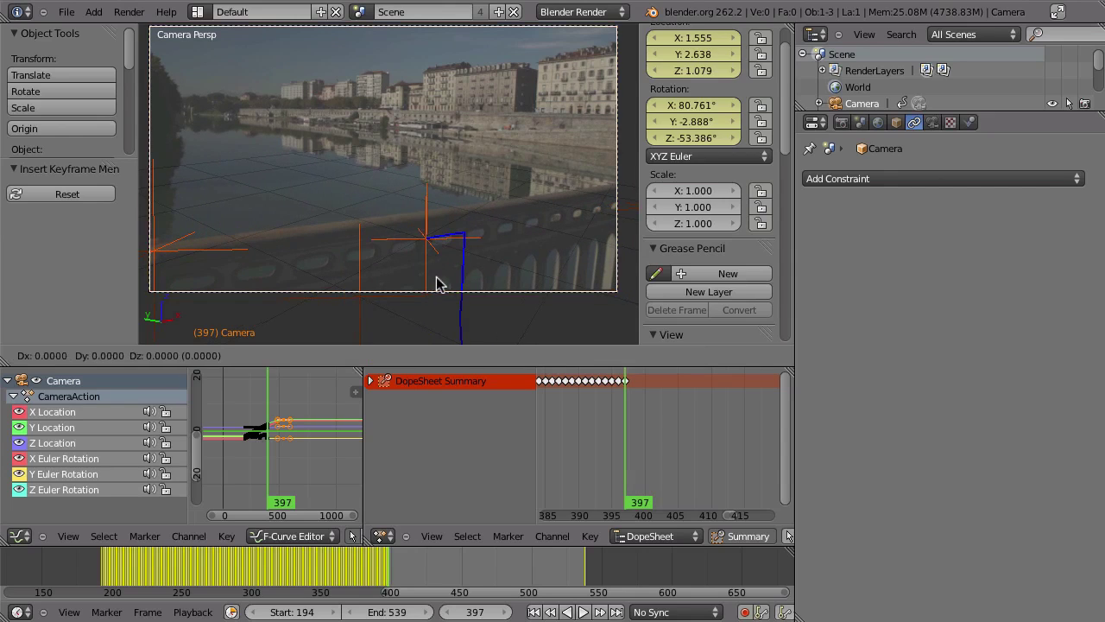
{"action": "left_click", "coordinate": [452, 248]}
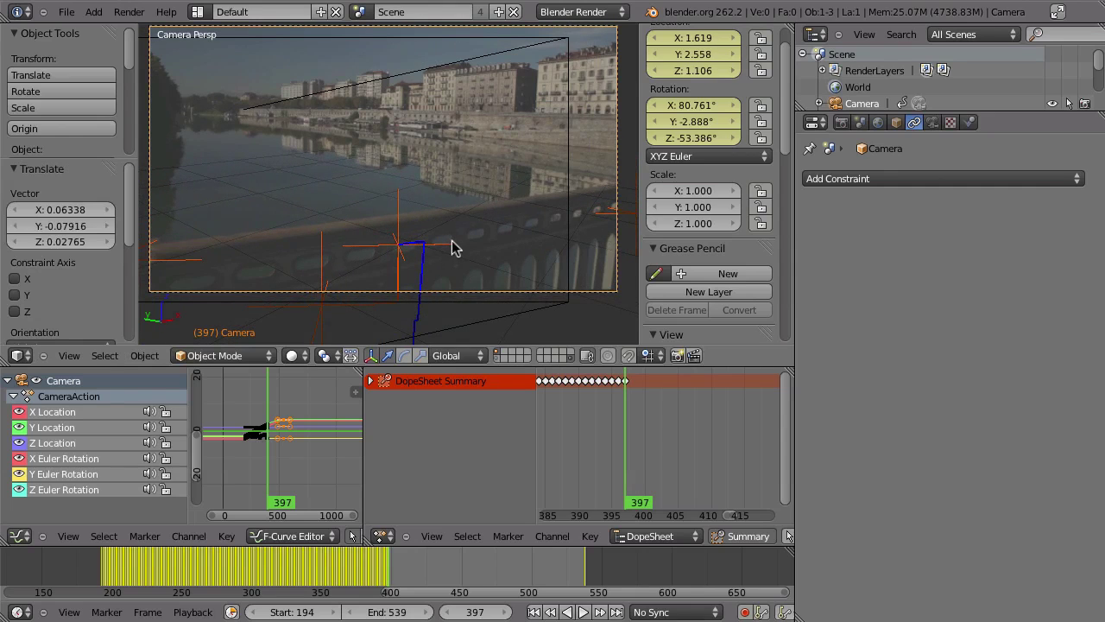
{"action": "key", "text": "i"}
{"action": "left_click", "coordinate": [443, 253]}
{"action": "key", "text": "Left"}
{"action": "key", "text": "Right"}
{"action": "key", "text": "Left"}
{"action": "key", "text": "Right"}
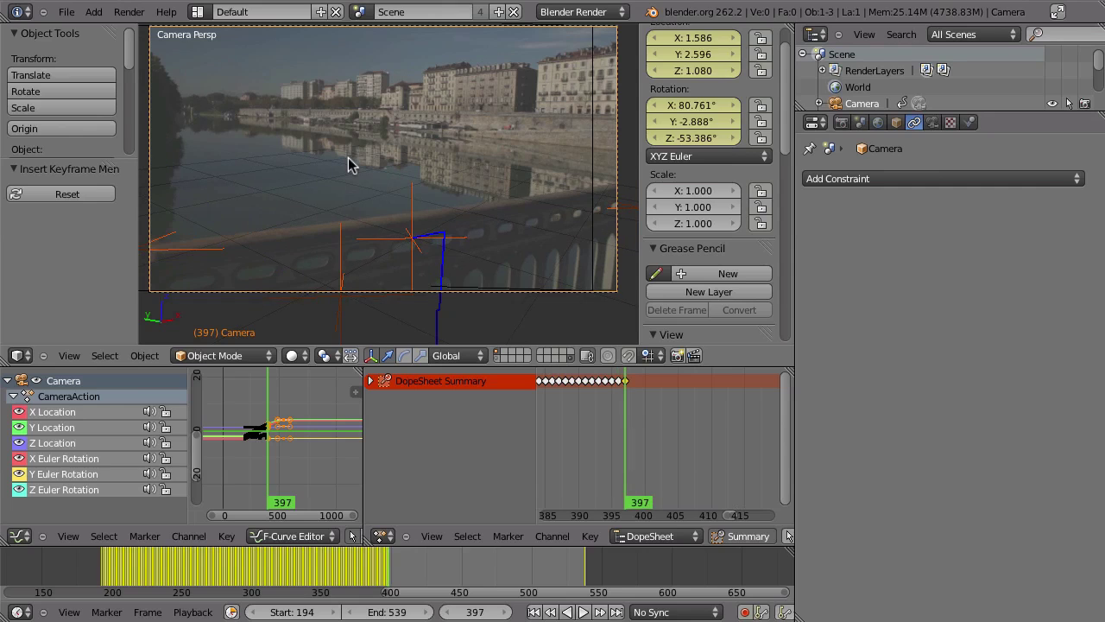
Step: Go to frame 405 and examine the baked camera beside the duplicate and its path from outside the camera view
{"action": "mouse_move", "coordinate": [397, 577]}
{"action": "left_mouse_down"}
{"action": "mouse_move", "coordinate": [424, 572]}
{"action": "mouse_move", "coordinate": [382, 570]}
{"action": "mouse_move", "coordinate": [441, 565]}
{"action": "mouse_move", "coordinate": [399, 565]}
{"action": "left_mouse_up"}
{"action": "middle_click_drag", "start_coordinate": [449, 183], "coordinate": [338, 219]}
{"action": "scroll", "coordinate": [454, 177], "scroll_direction": "down", "scroll_amount": 5}
{"action": "scroll", "coordinate": [338, 210], "scroll_direction": "up", "scroll_amount": 7}
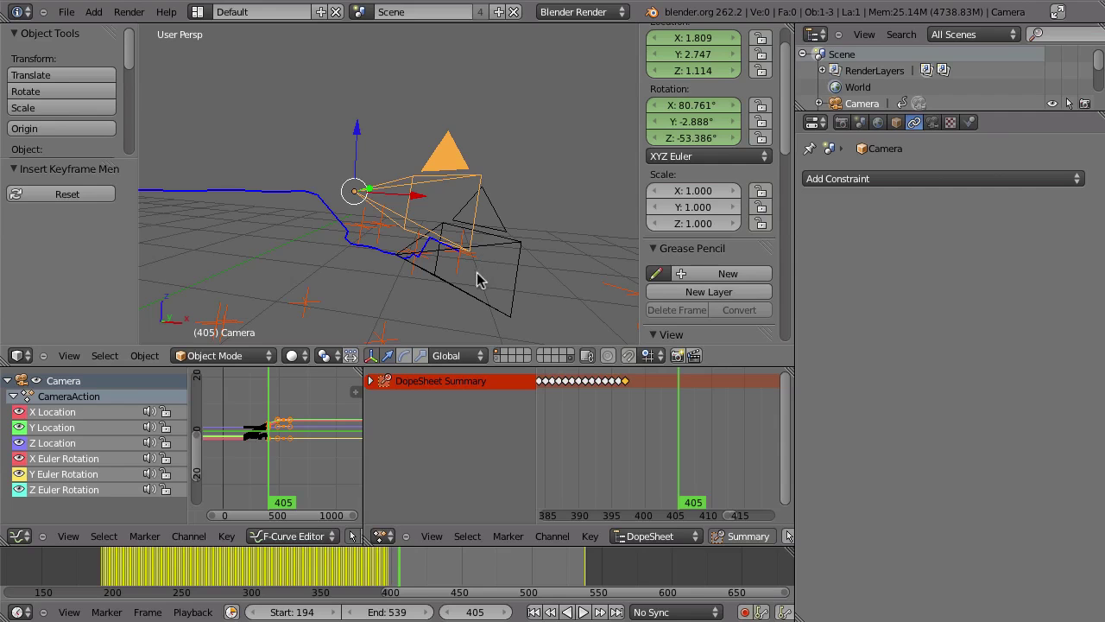